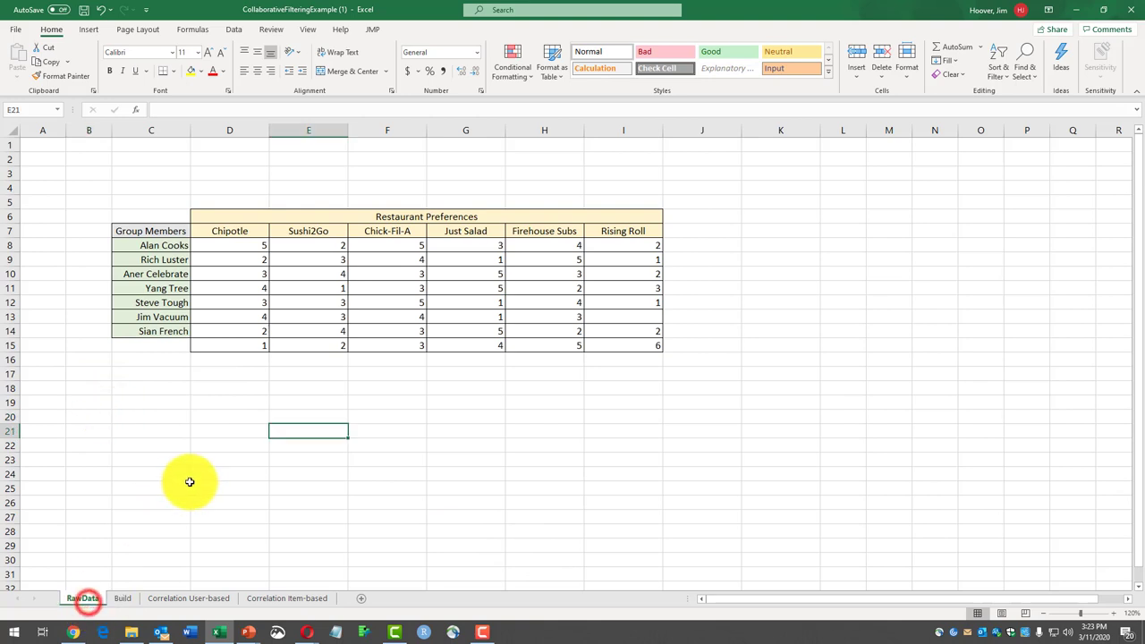
Open the Build sheet, consult the user-based recommendation engine modeling slide in PowerPoint, and return to the Excel workbook.
click(125, 597)
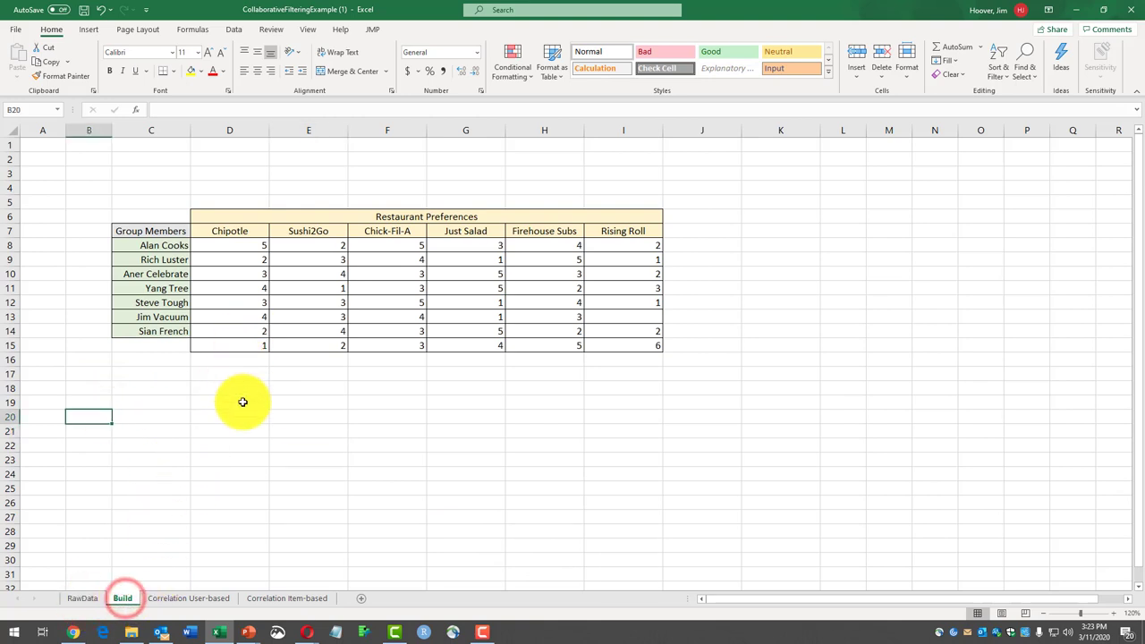
click(166, 376)
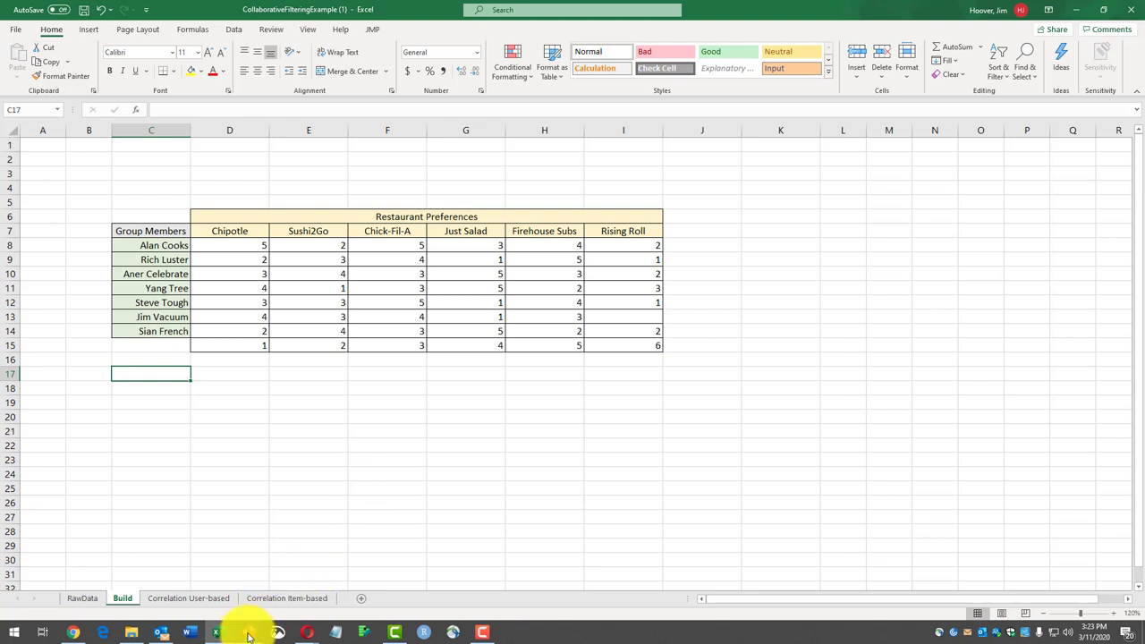
mouse_move(249, 637)
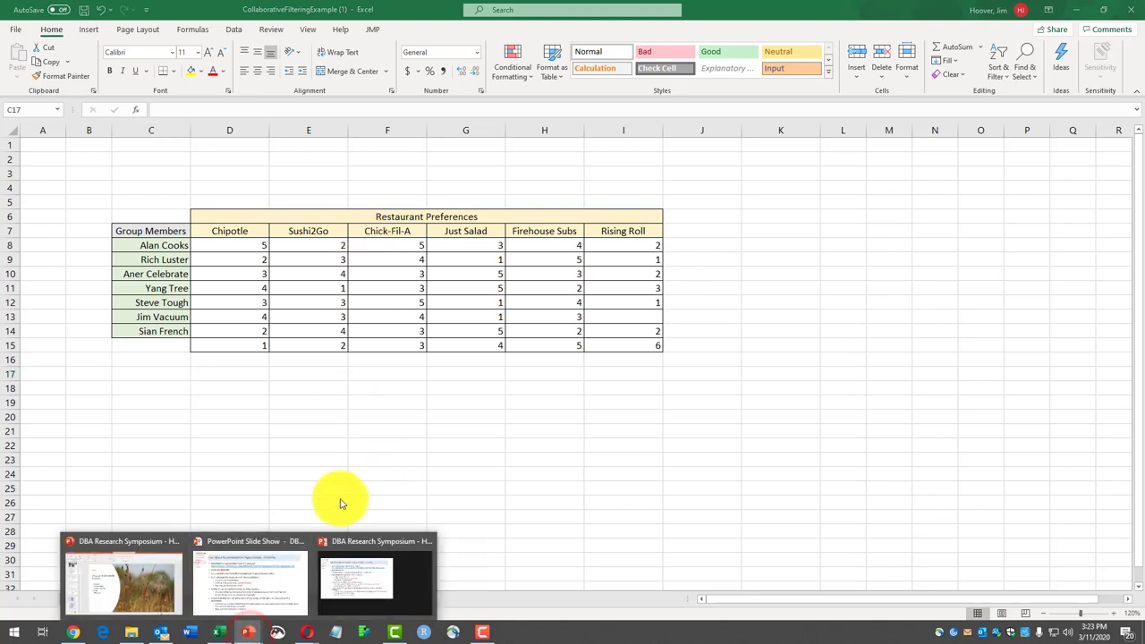
click(268, 561)
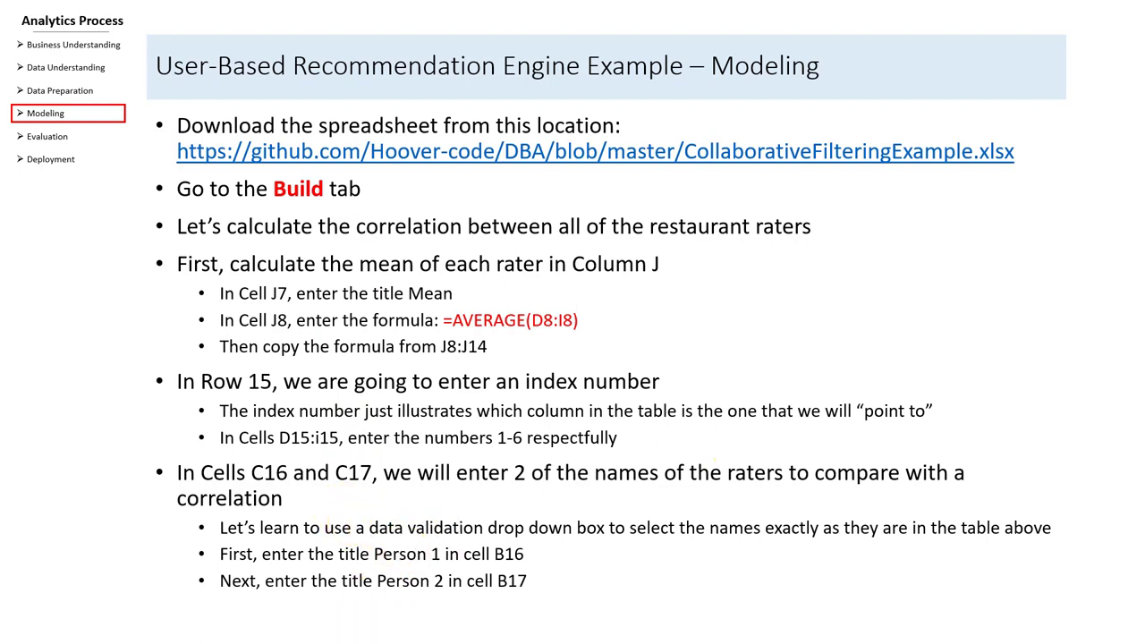
key(alt+Tab)
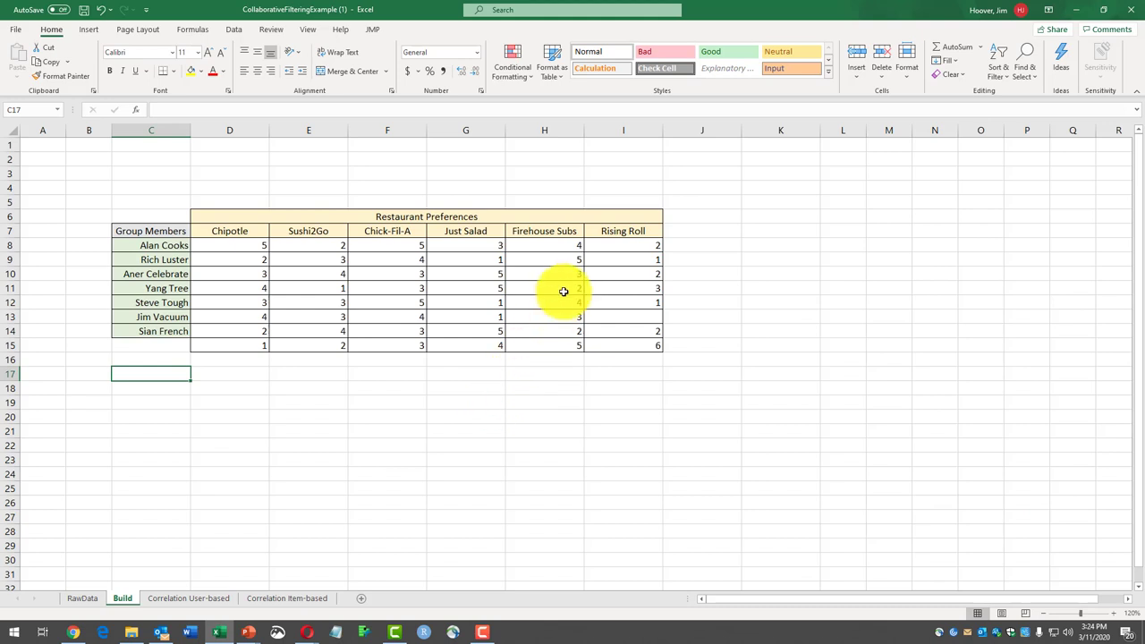
Enter the column title Mean in cell J7, beside the restaurant preferences table.
click(703, 230)
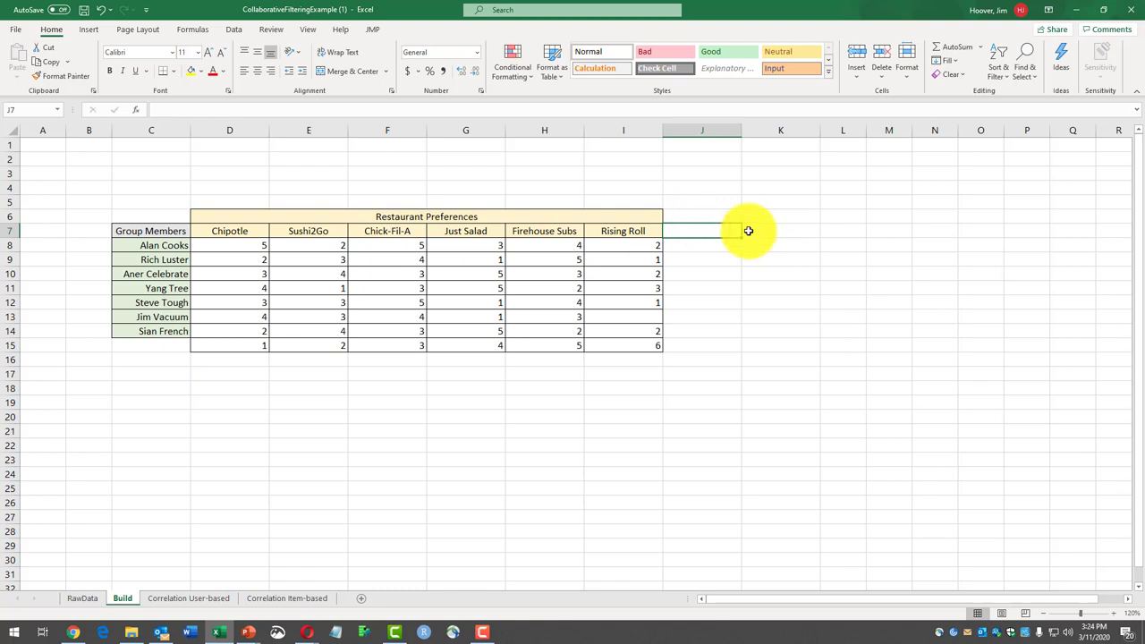
text(Mean)
key(Return)
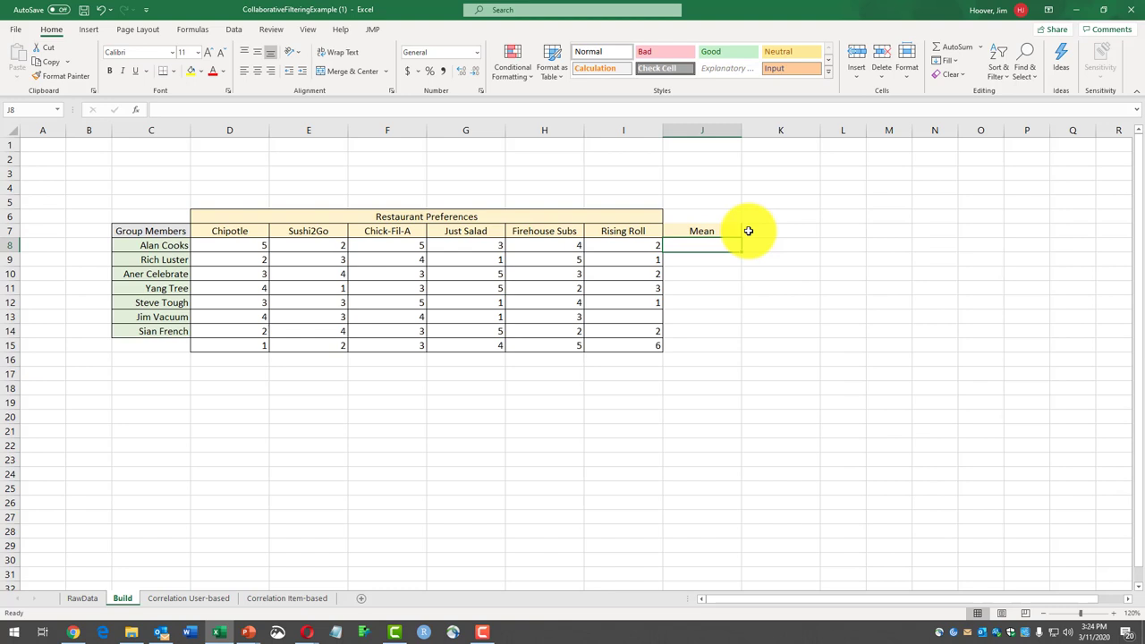
Enter the formula =AVERAGE(D8:I8) in cell J8 to calculate the first group member's mean rating.
text(=a)
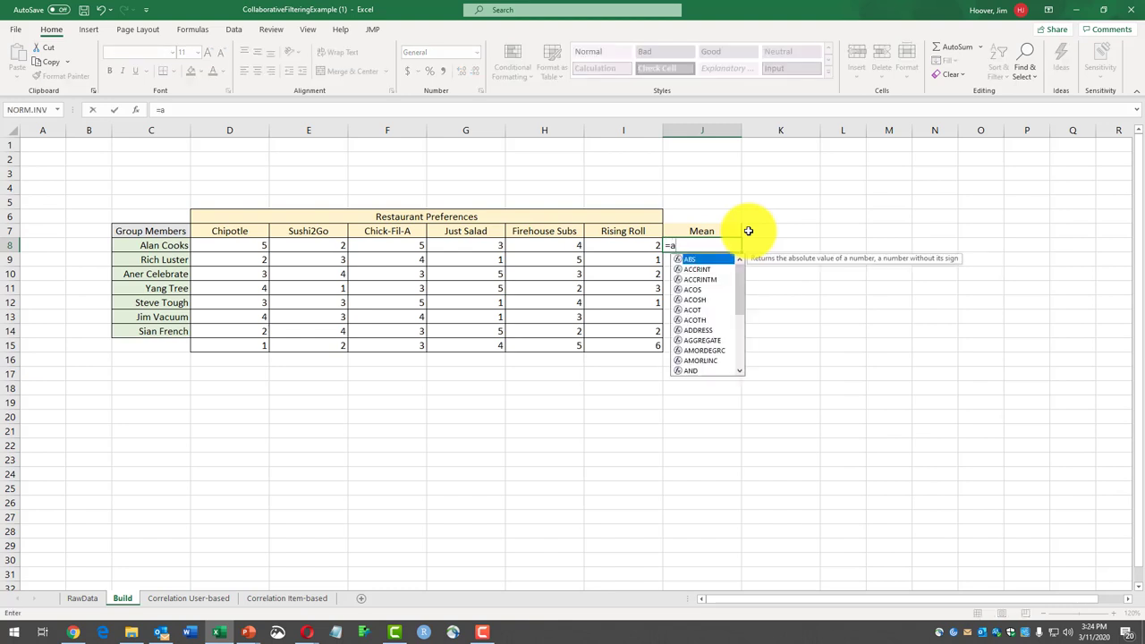
text(verage()
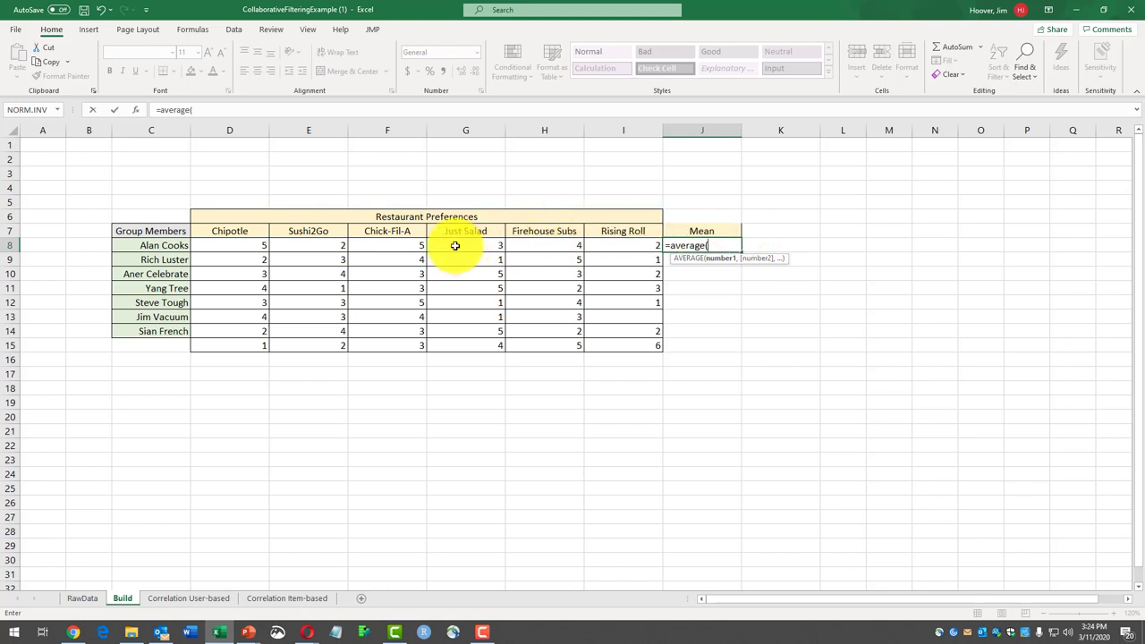
drag(258, 248, 608, 251)
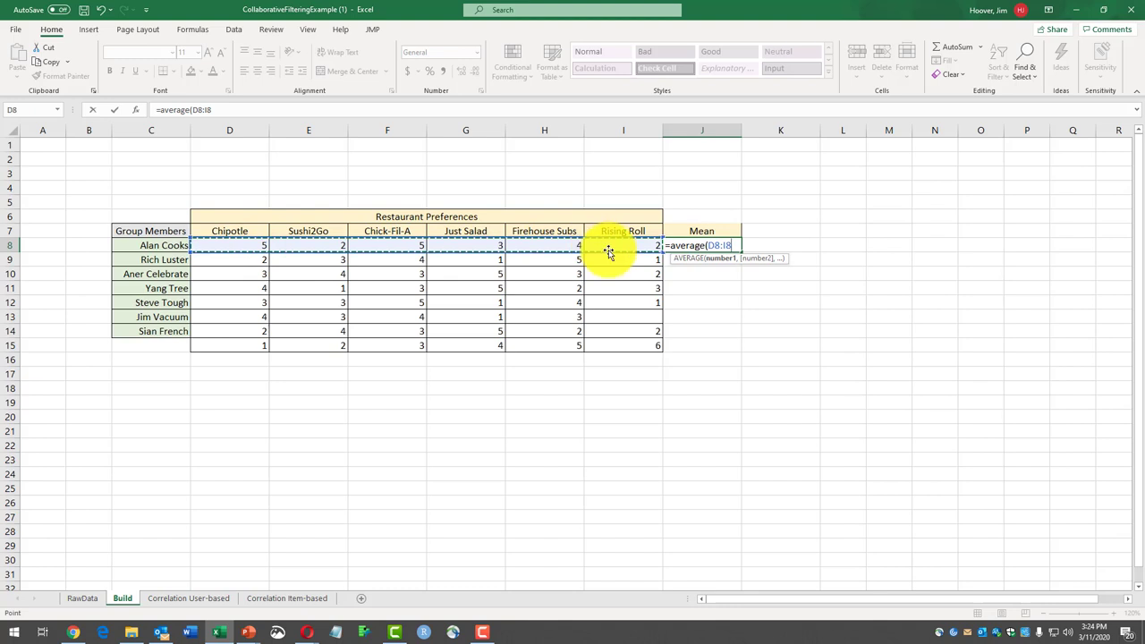
text())
key(Return)
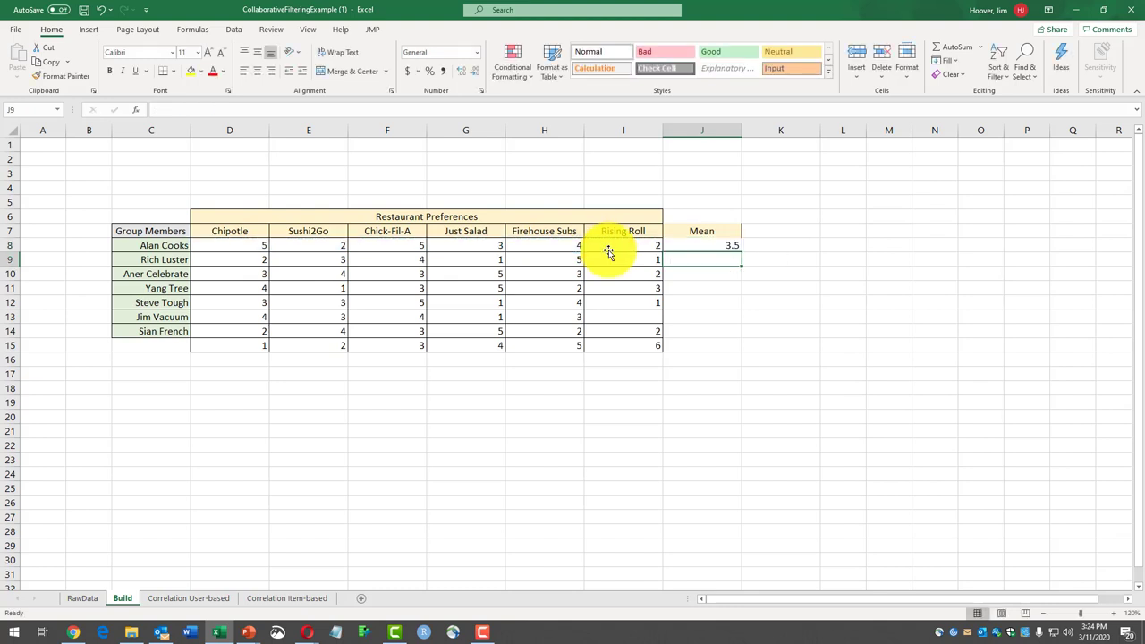
Copy the average formula from J8 down column J through the last group member in J14, keeping J15 empty.
click(725, 247)
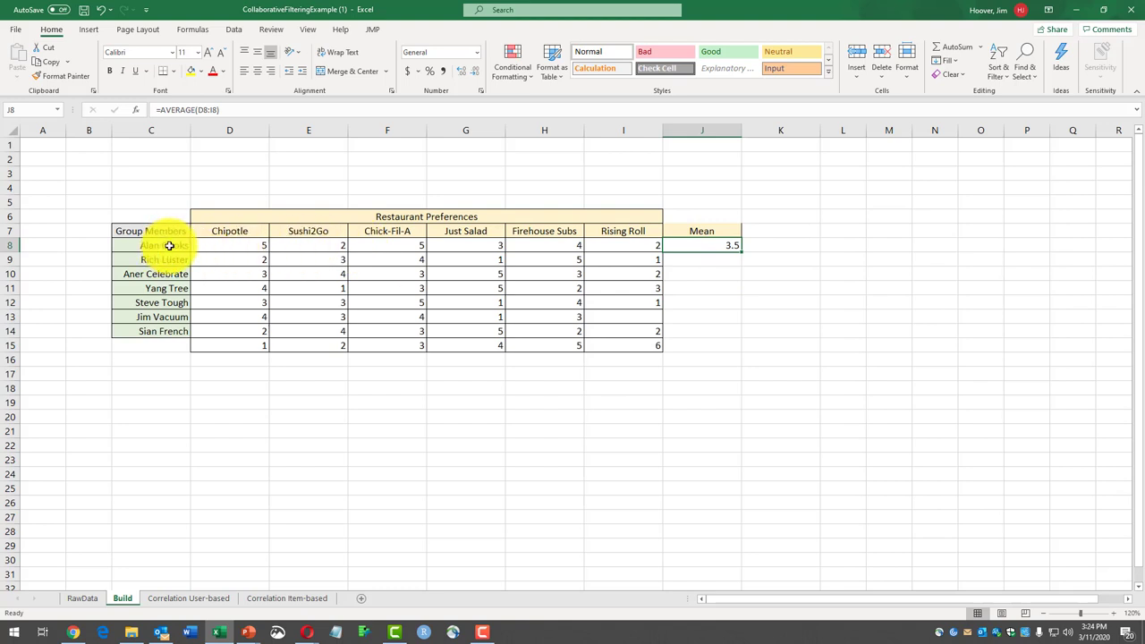
drag(742, 252, 733, 345)
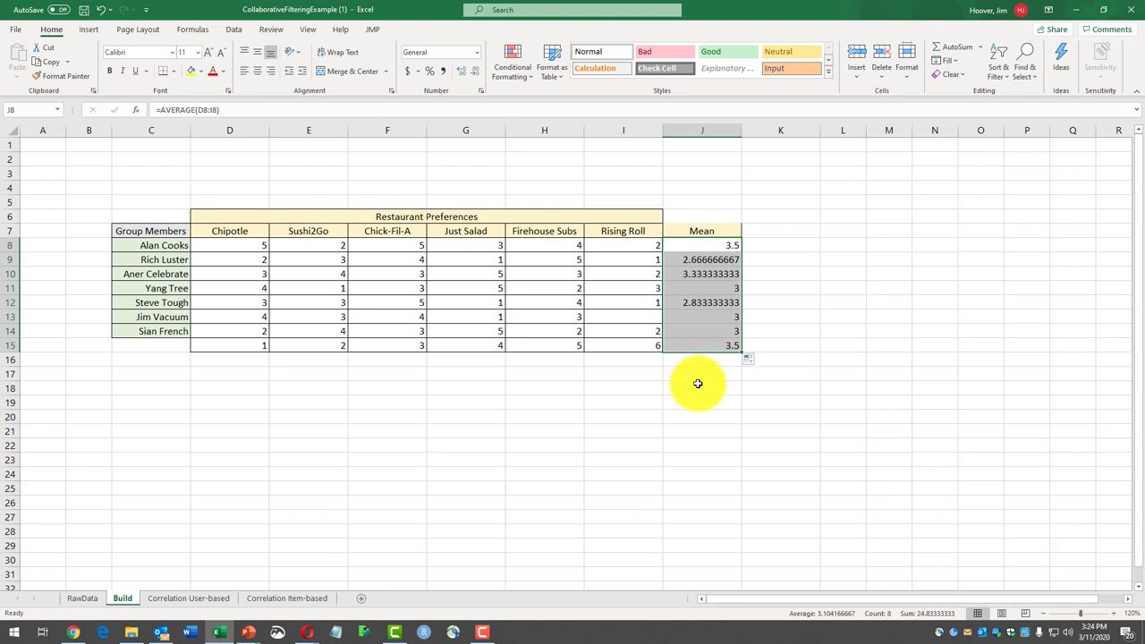
click(703, 346)
double_click(701, 345)
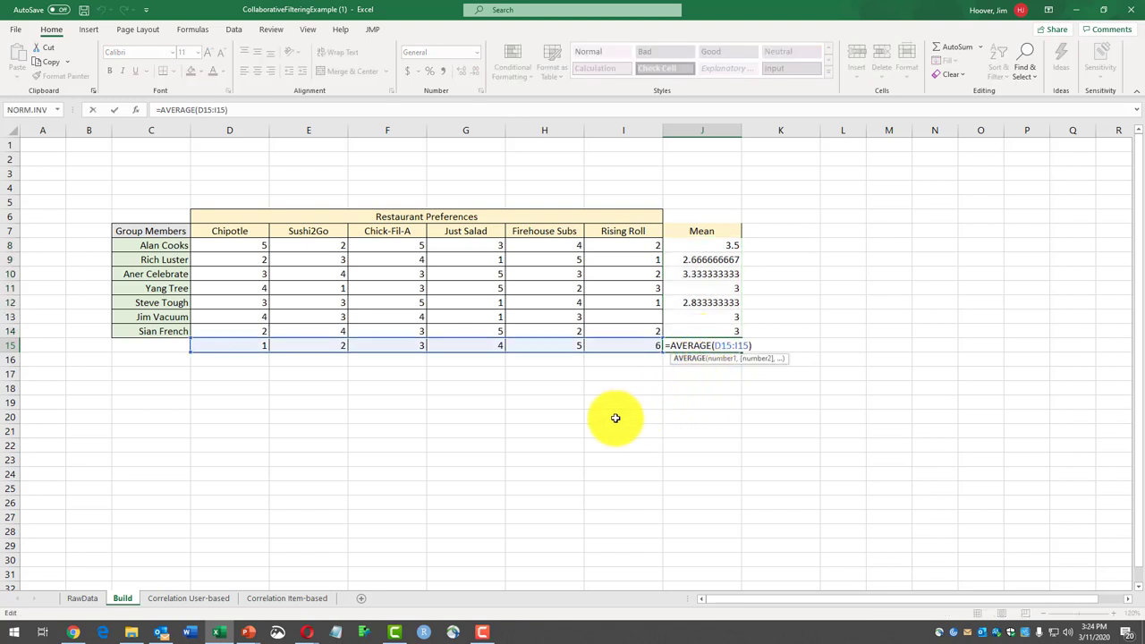
key(Escape)
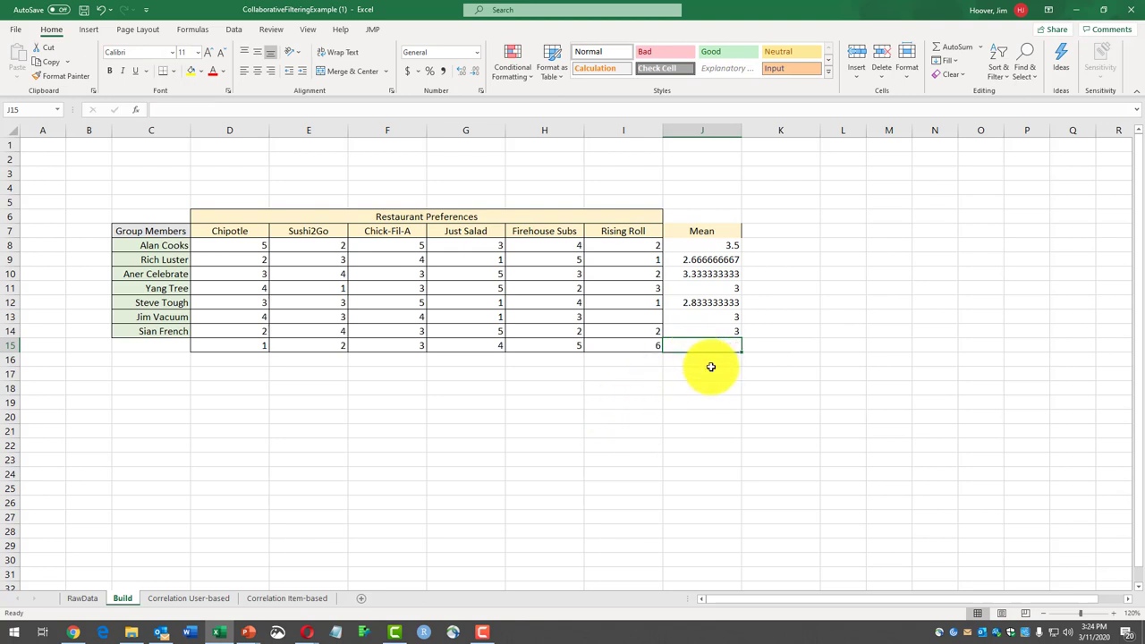
Examine the index numbers beneath the restaurant columns in cells D15:I15.
drag(238, 348, 621, 342)
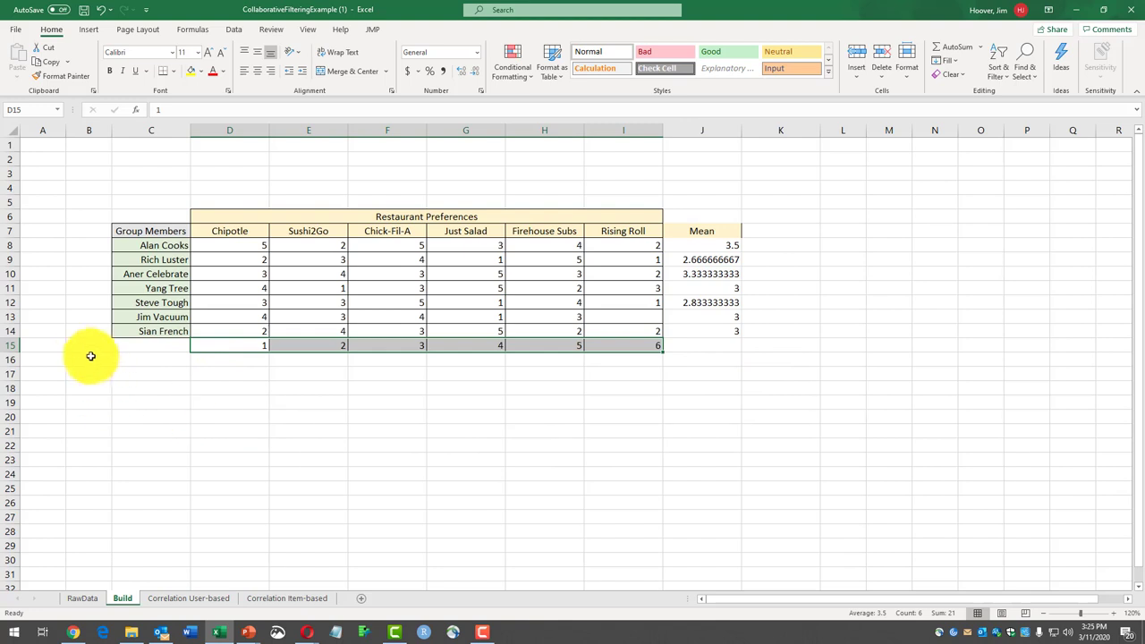
click(246, 345)
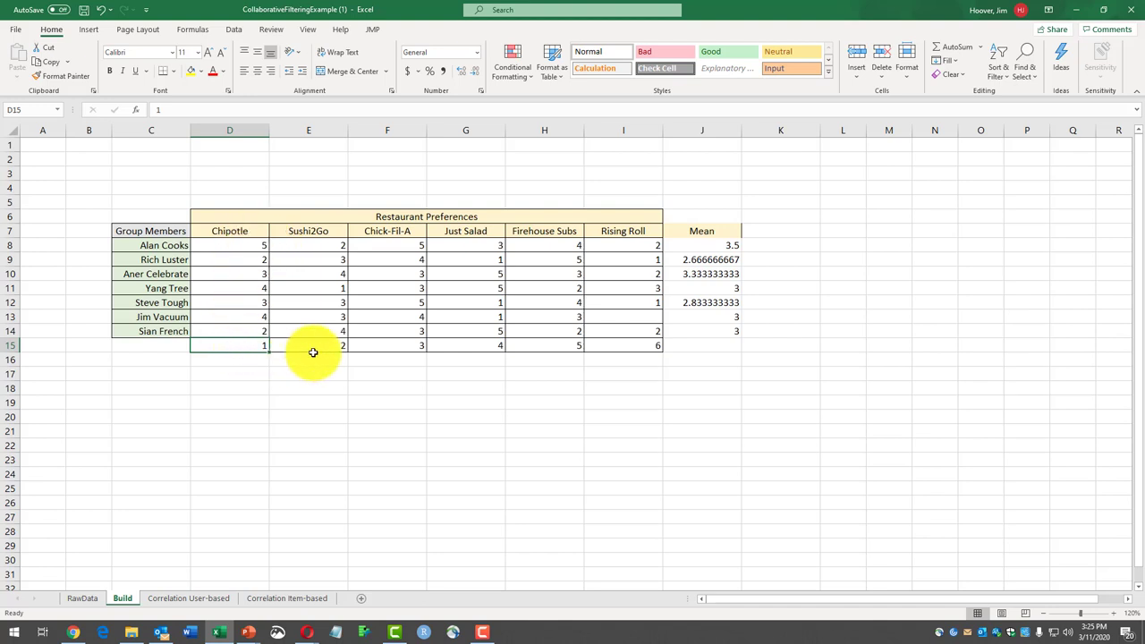
click(319, 345)
click(402, 348)
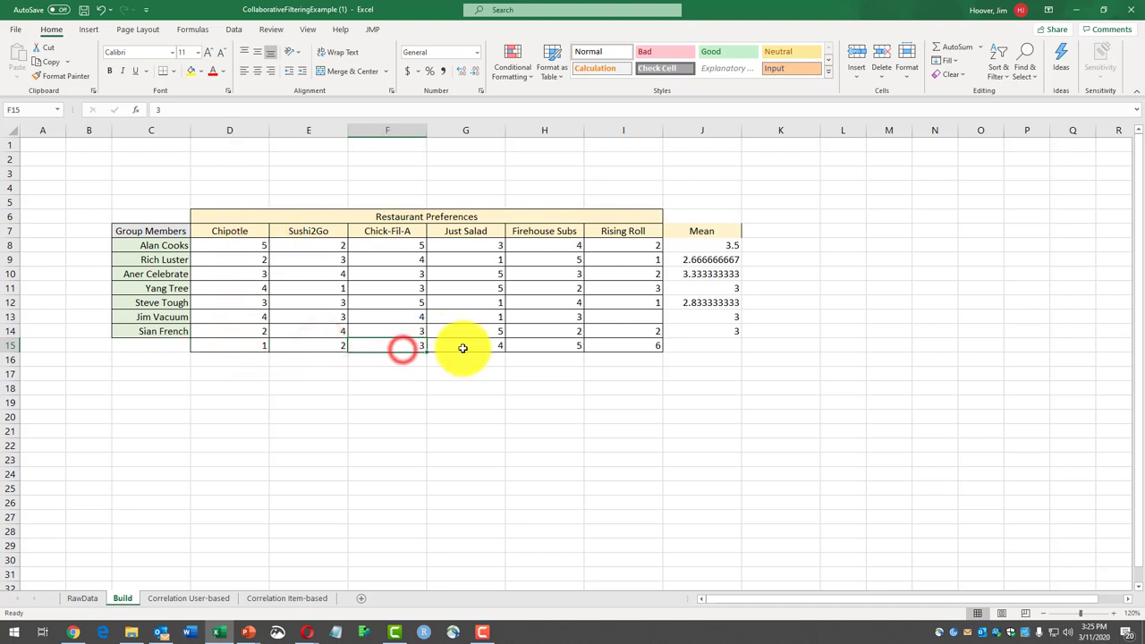
click(463, 348)
click(539, 349)
click(620, 346)
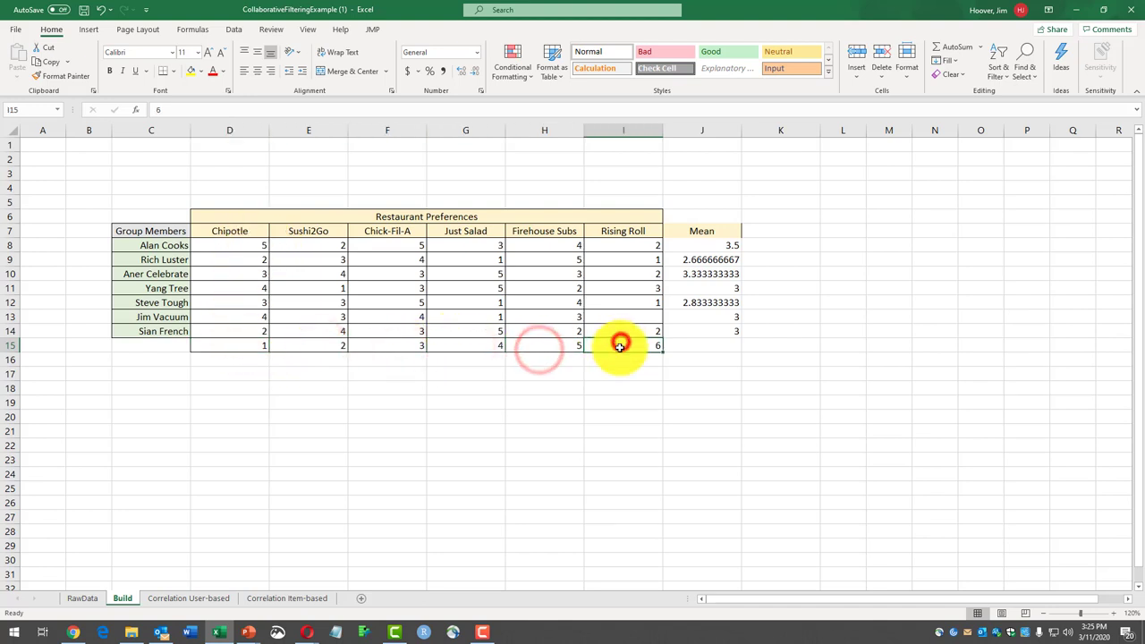
click(251, 347)
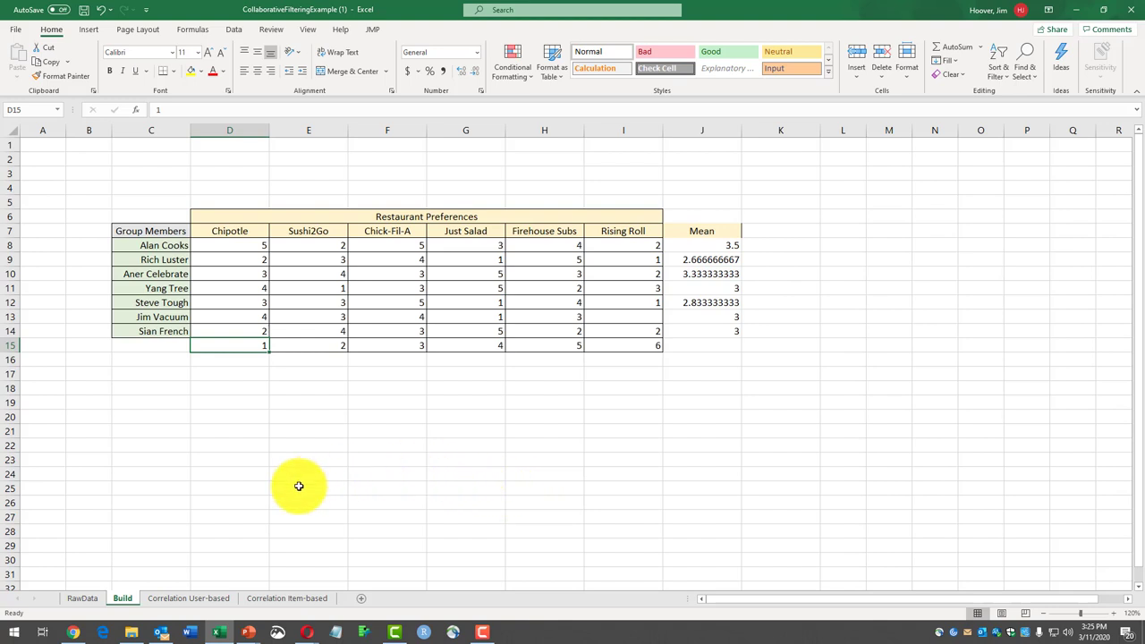
Select cell C16 below the Group Members column.
click(162, 362)
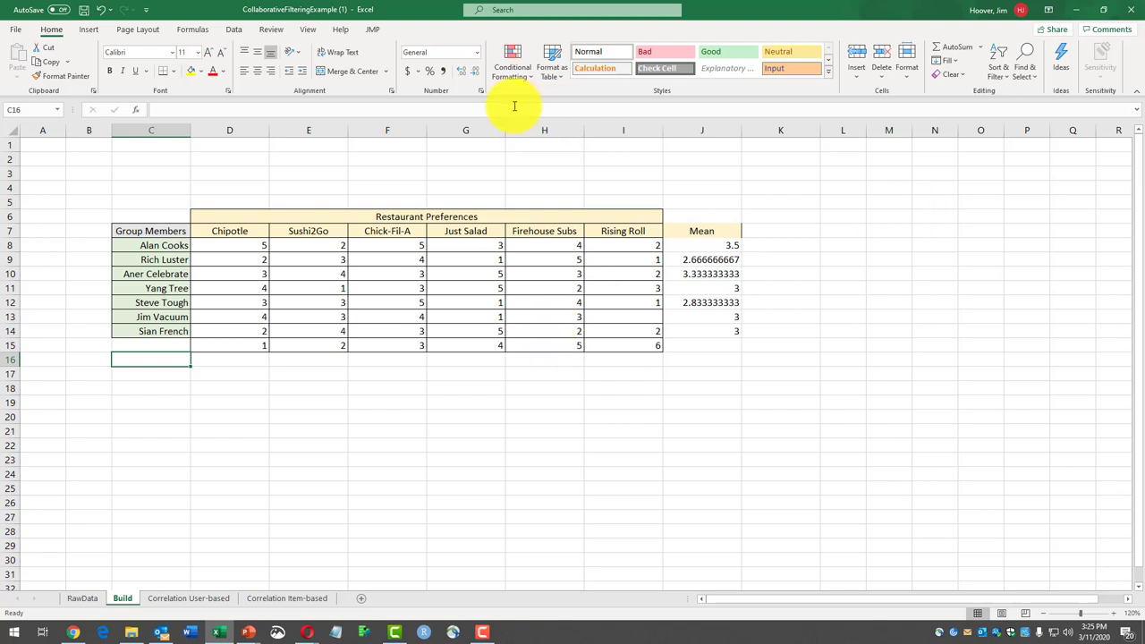
click(533, 79)
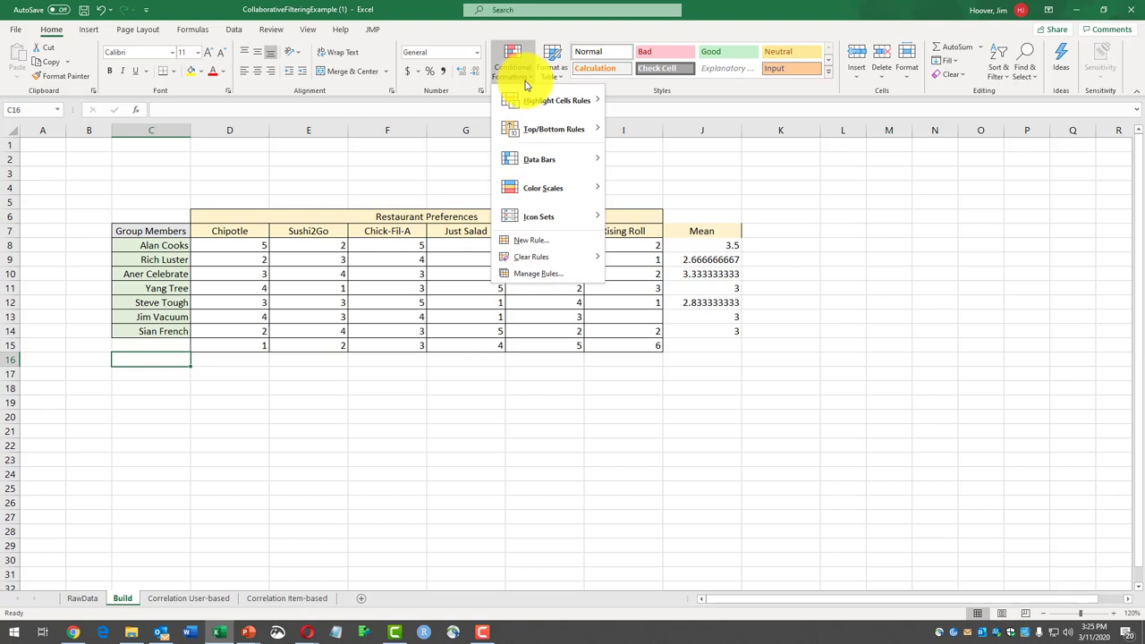
click(551, 79)
click(549, 76)
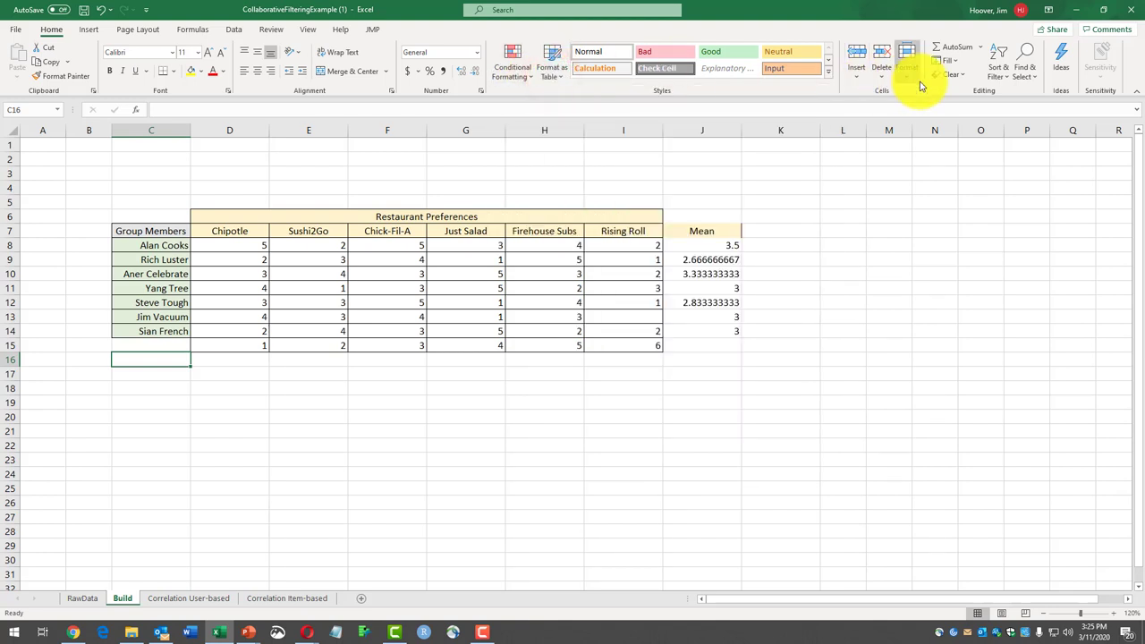
Open the Data Validation settings for cell C16 and set the allowed criteria to List.
click(235, 30)
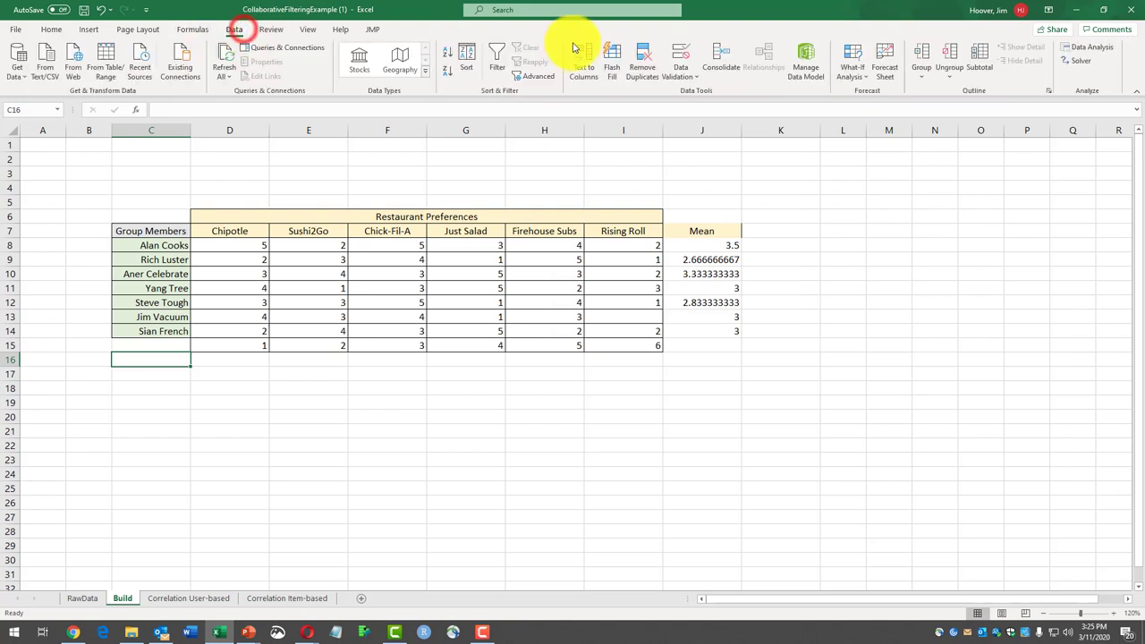
click(676, 75)
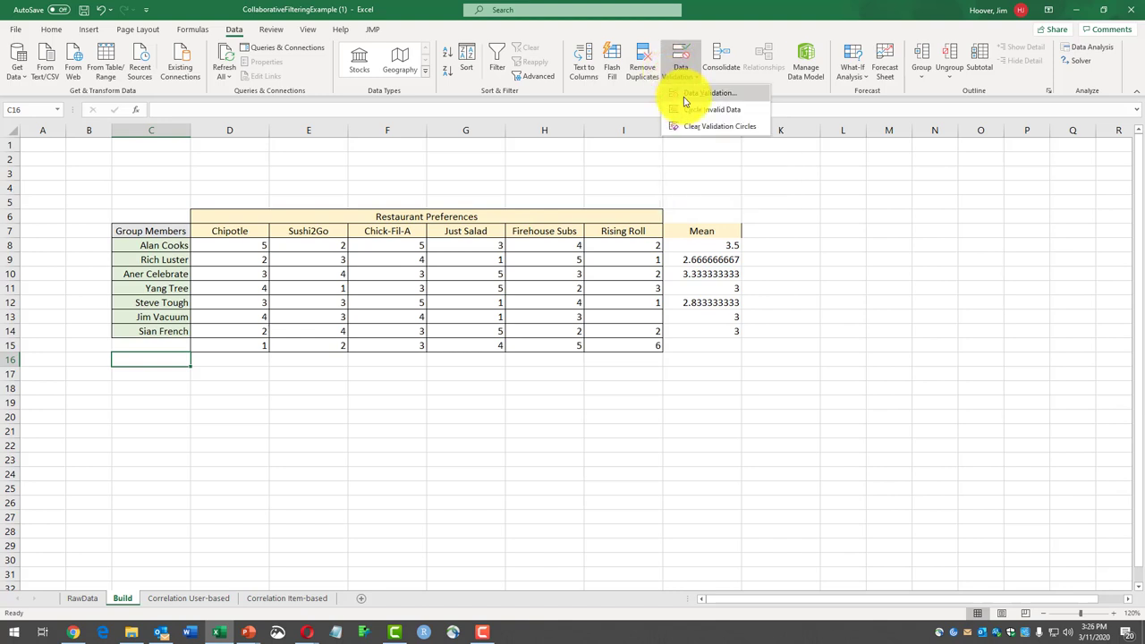
click(703, 94)
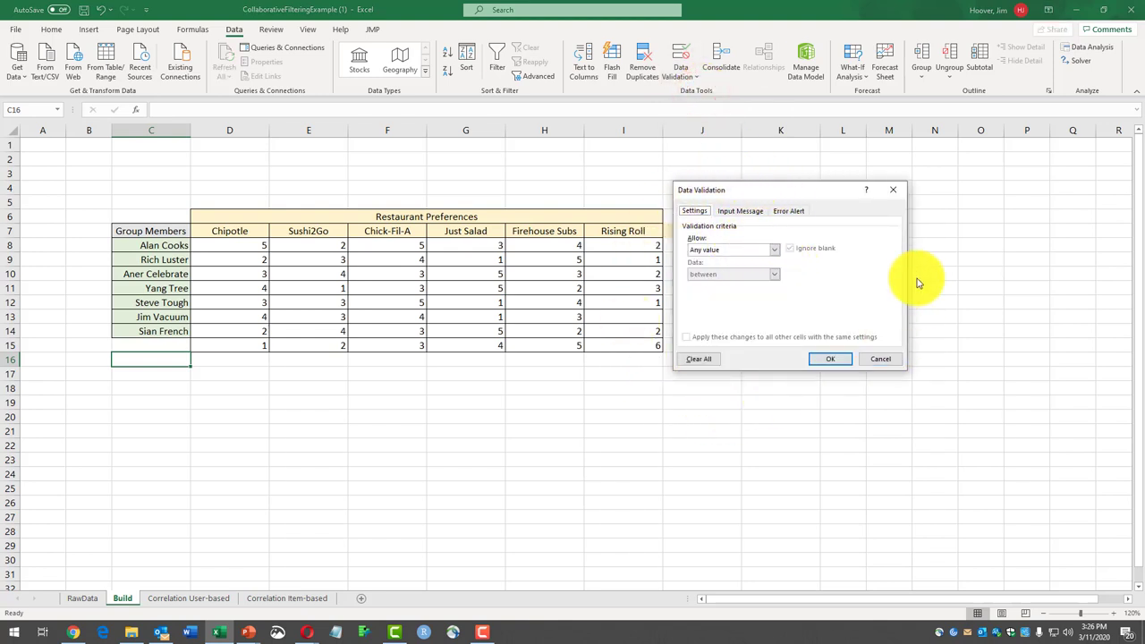
click(774, 251)
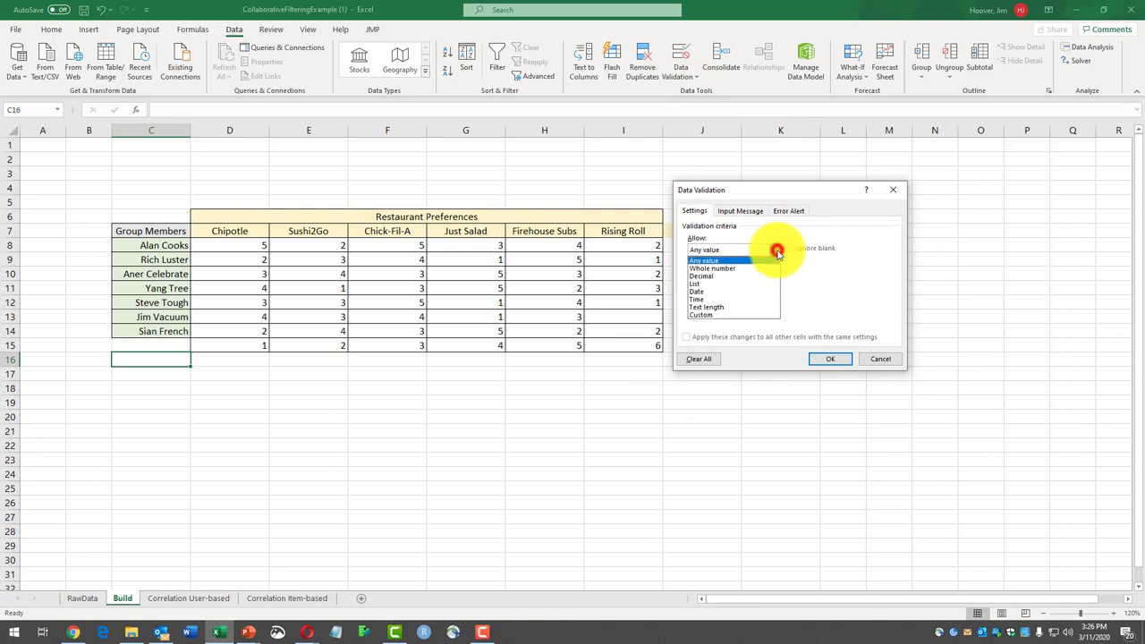
click(774, 251)
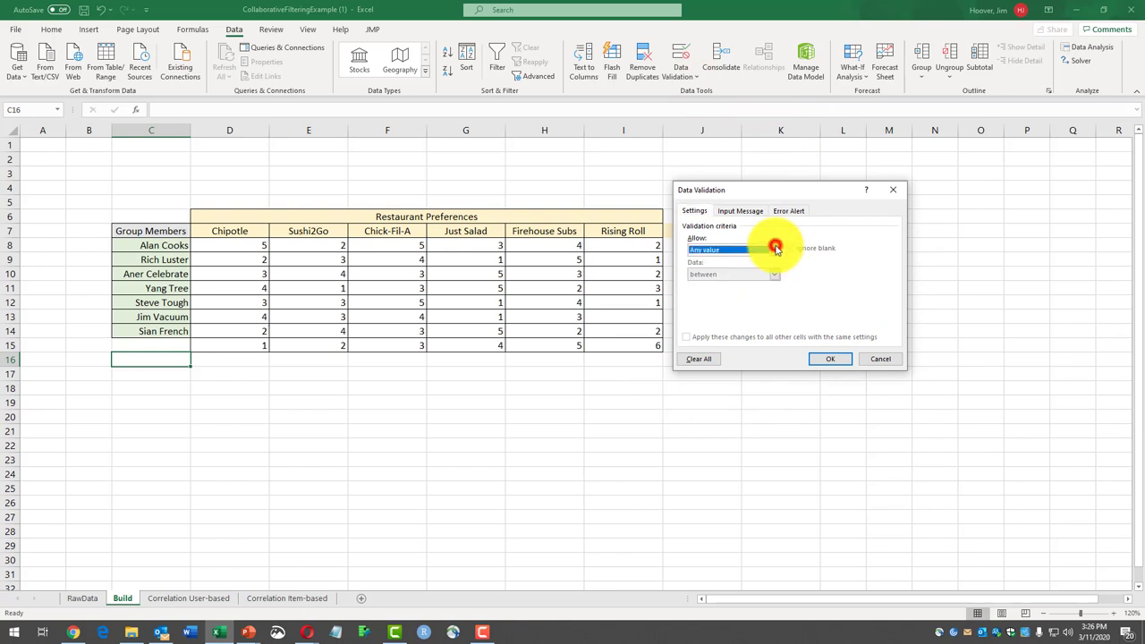
click(775, 250)
click(774, 251)
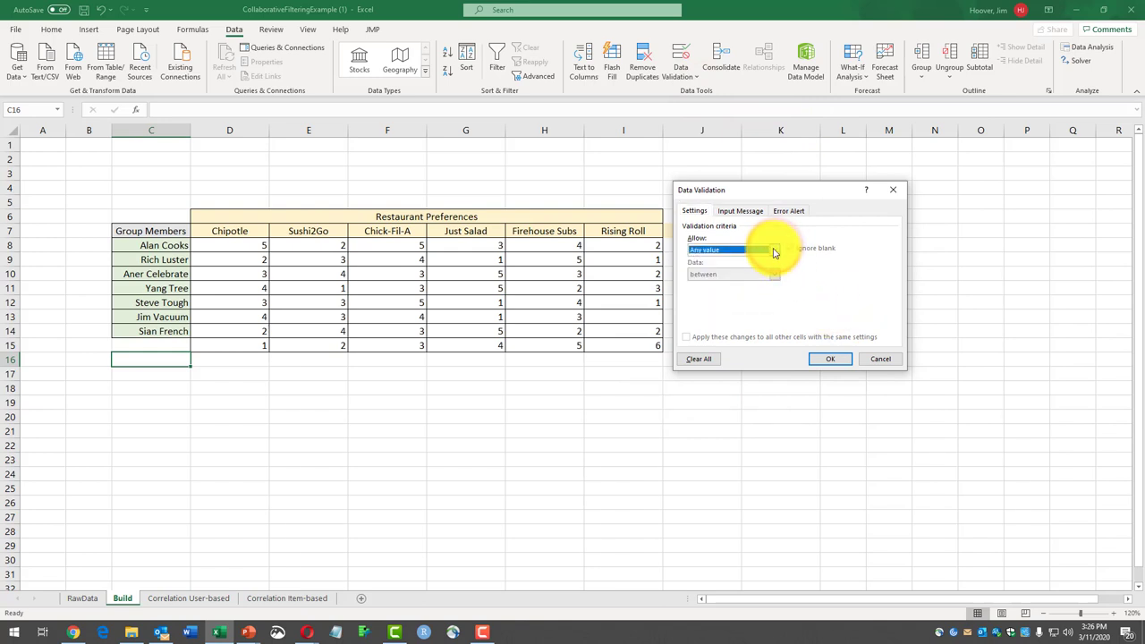
click(774, 251)
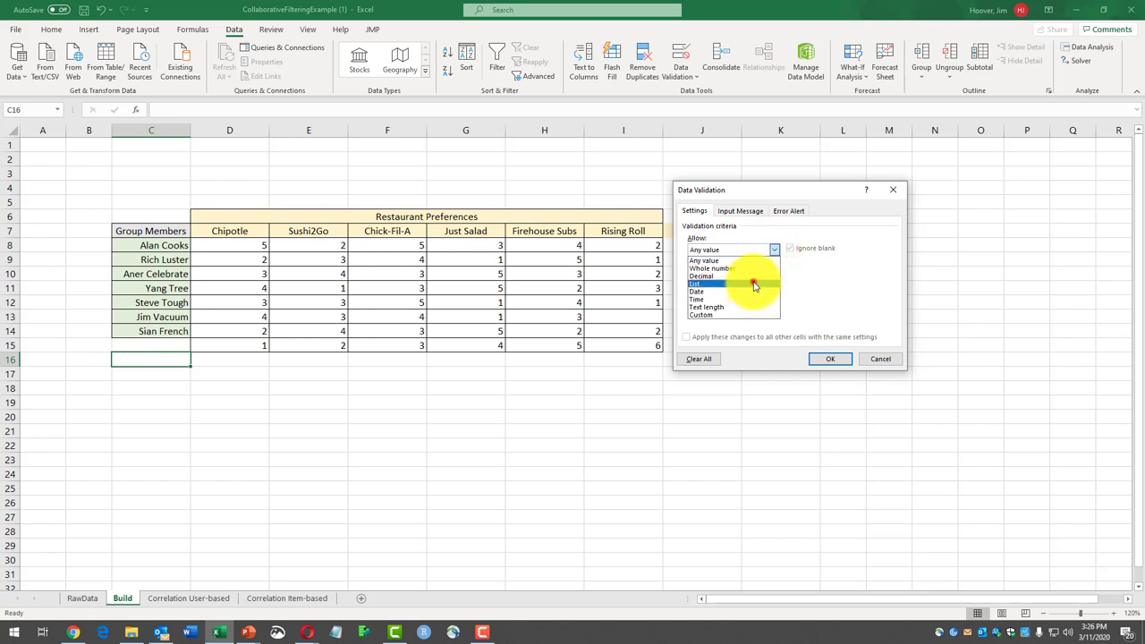
click(754, 283)
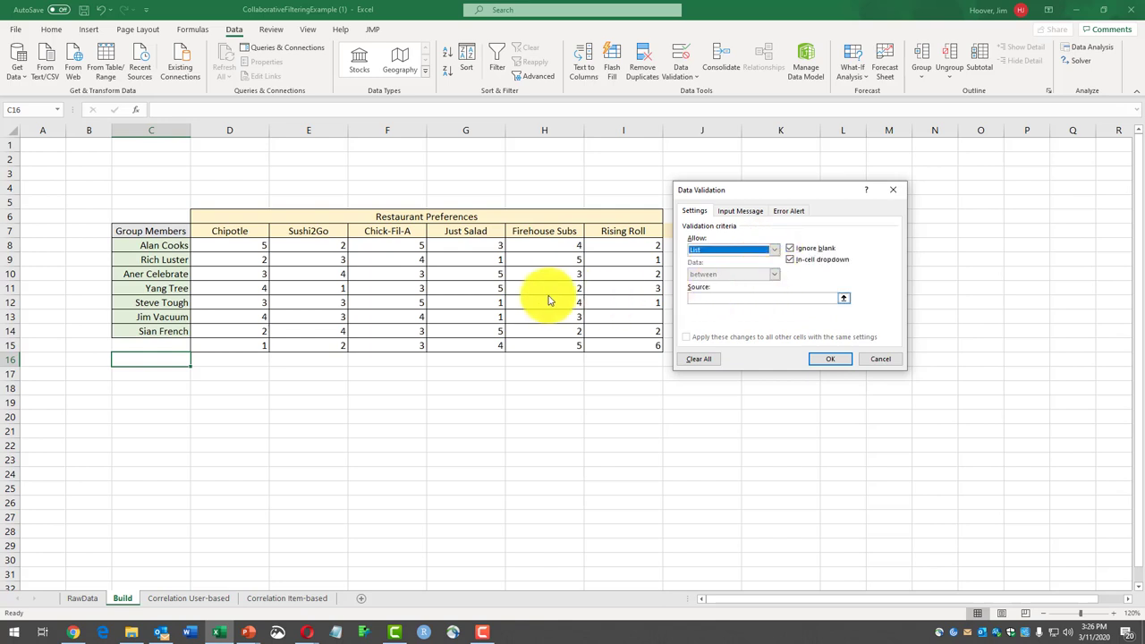
Use the group member names in C8:C14 as the drop-down source for C16, and choose the second group member there.
click(707, 296)
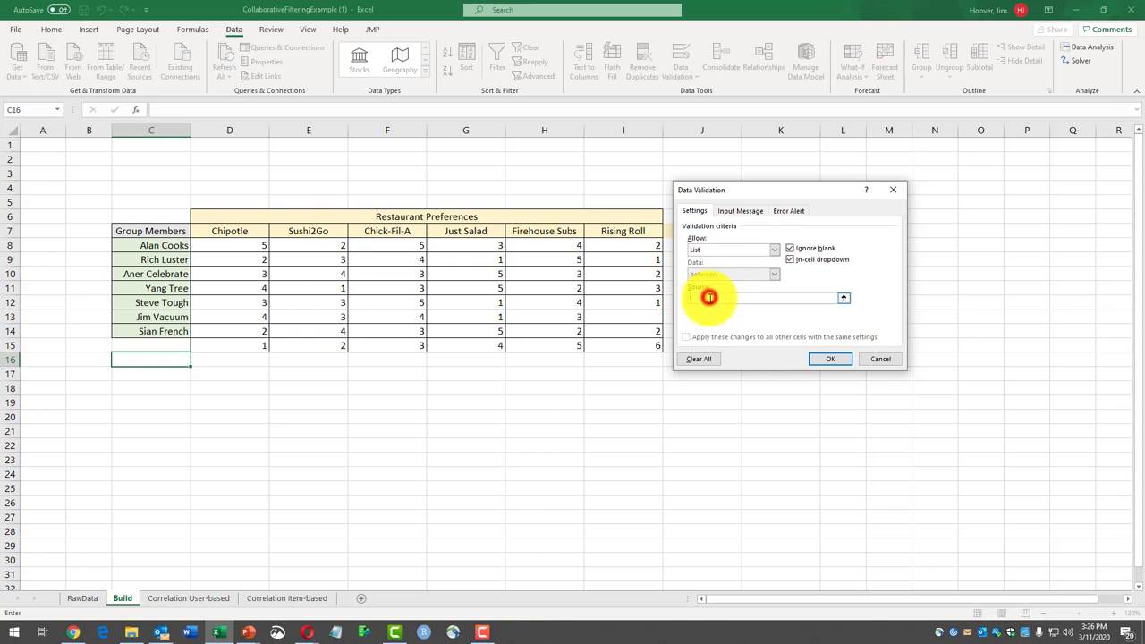
click(843, 298)
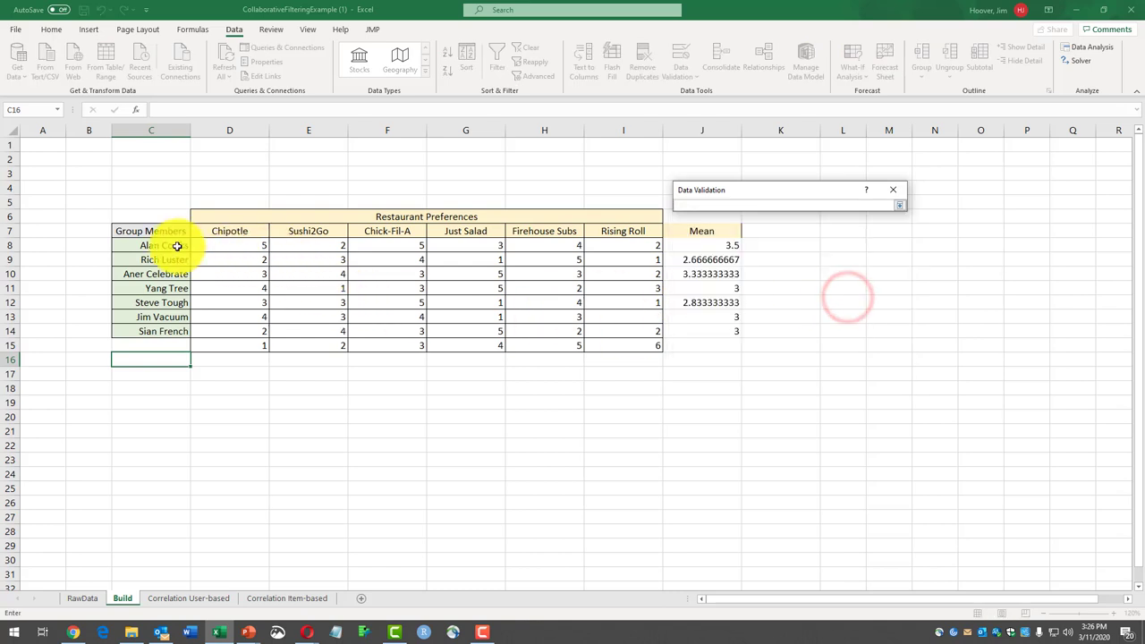
drag(176, 244, 167, 333)
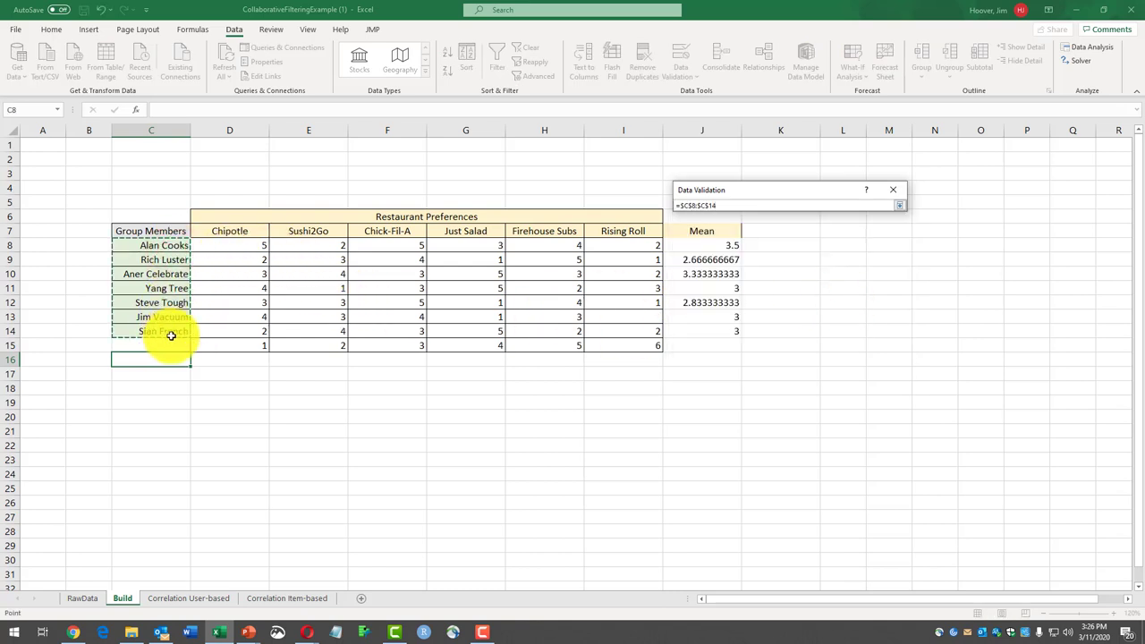
click(899, 205)
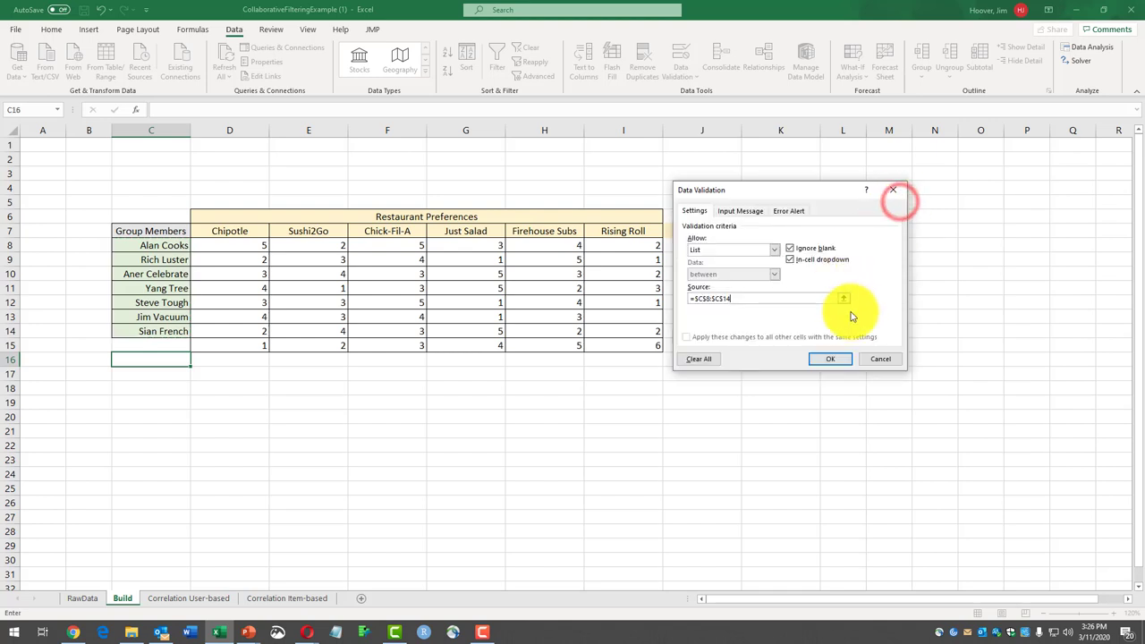
click(830, 359)
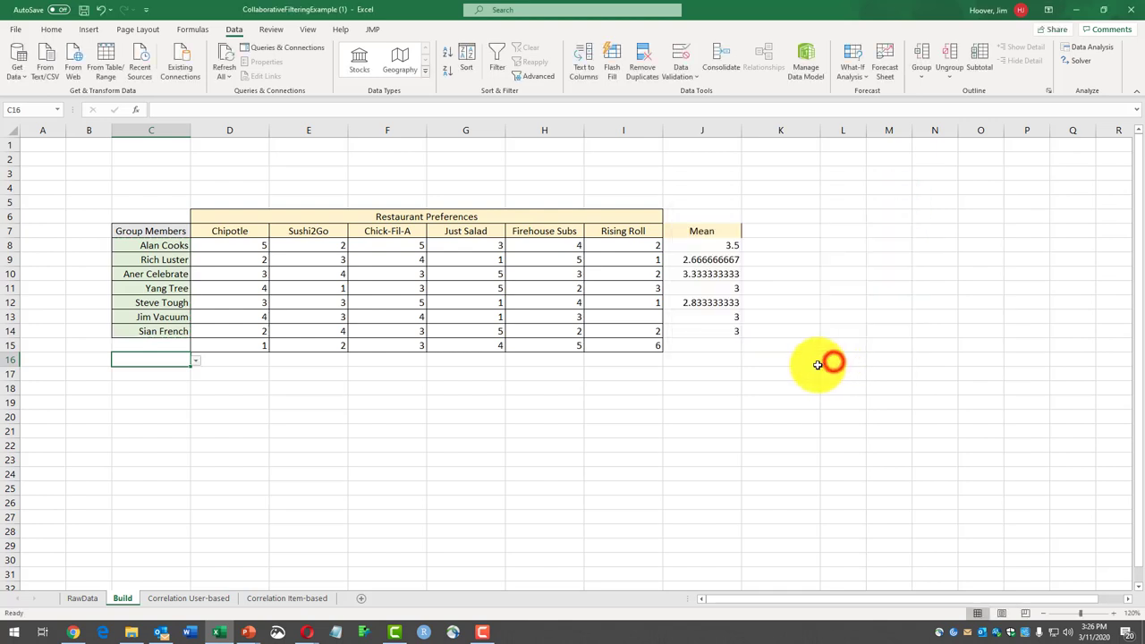
click(195, 365)
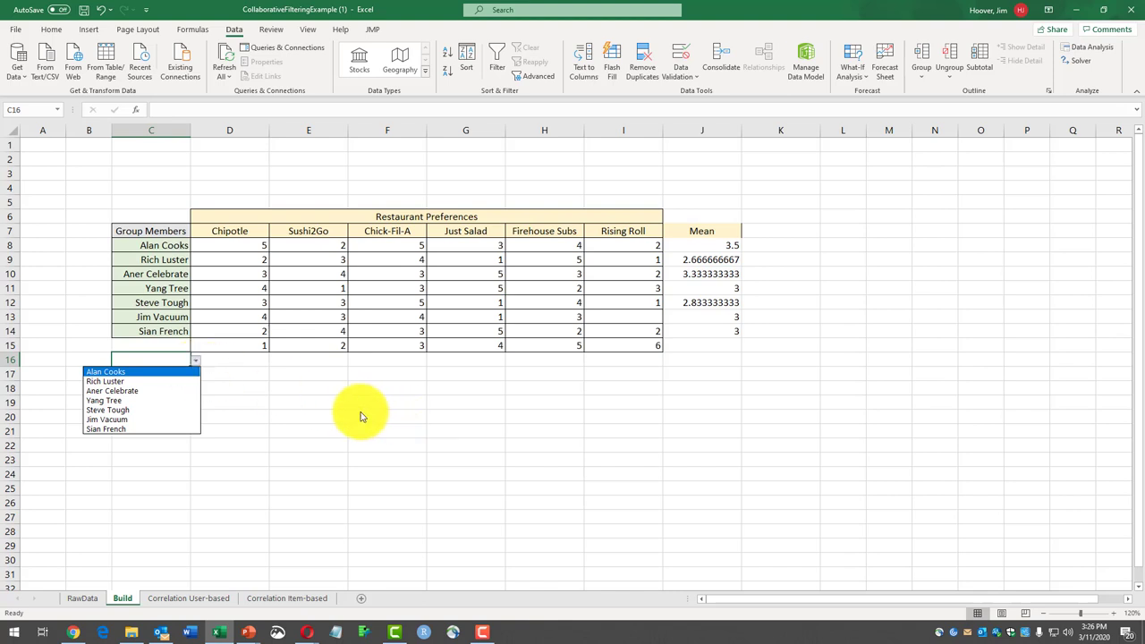
click(165, 381)
Add a List validation to C17 with source =$C$8:$C$14, and choose the sixth group member from its drop-down.
click(176, 373)
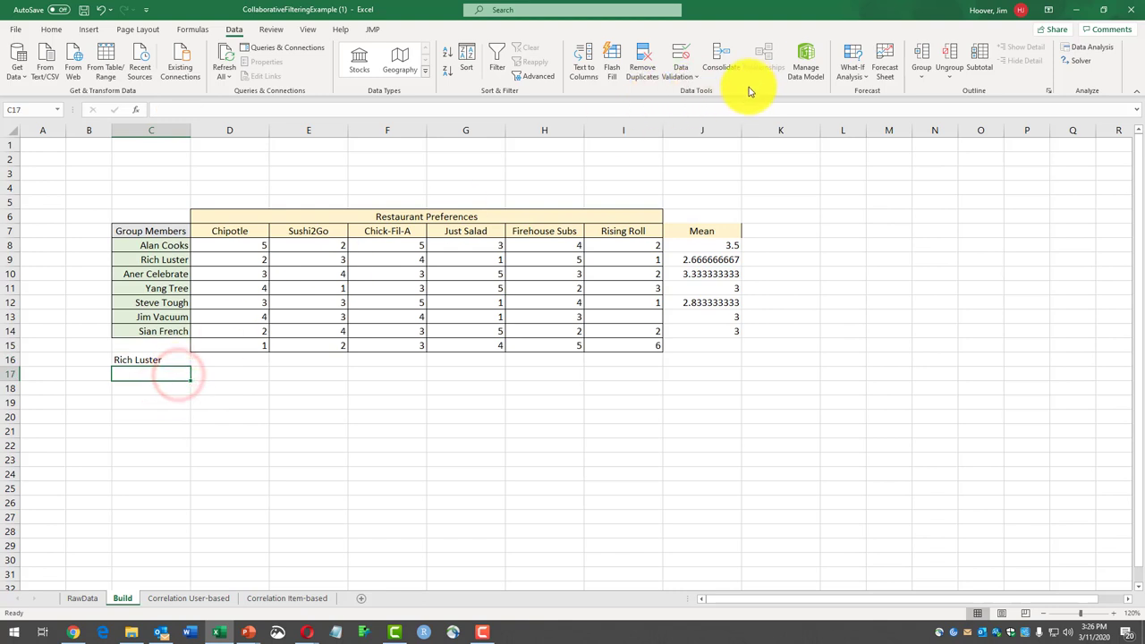
click(685, 77)
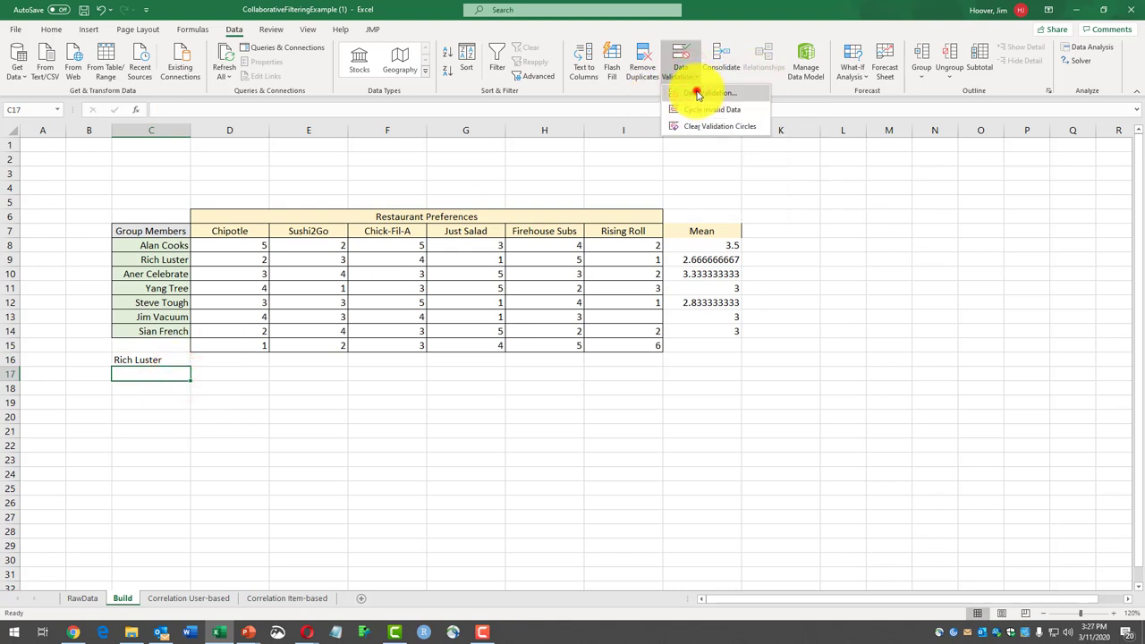
click(697, 93)
click(773, 249)
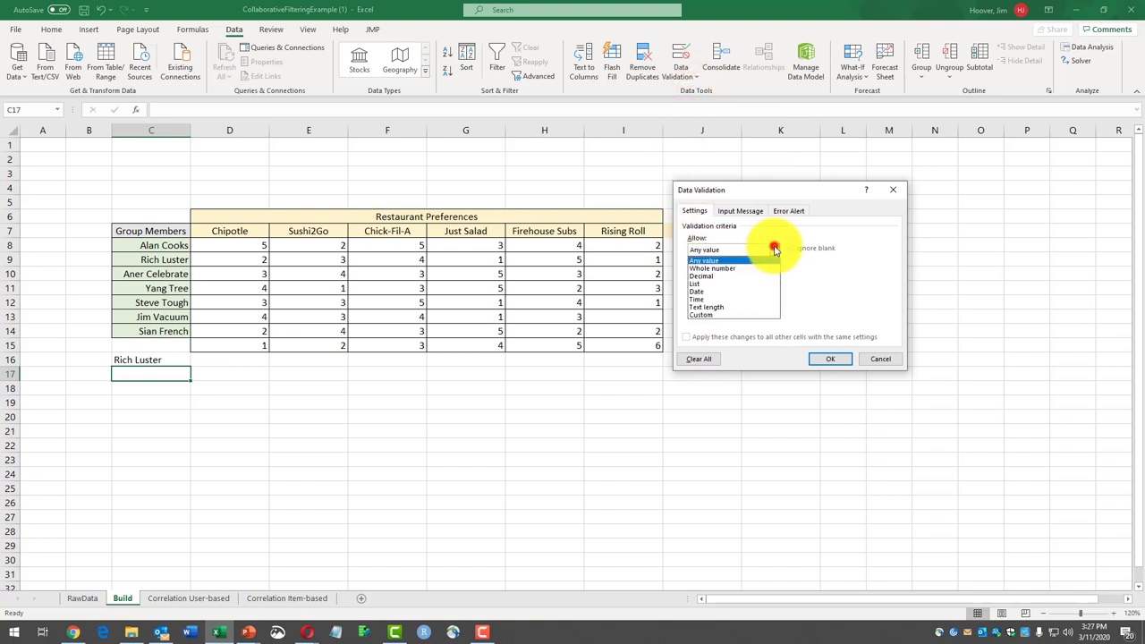
click(742, 285)
click(845, 302)
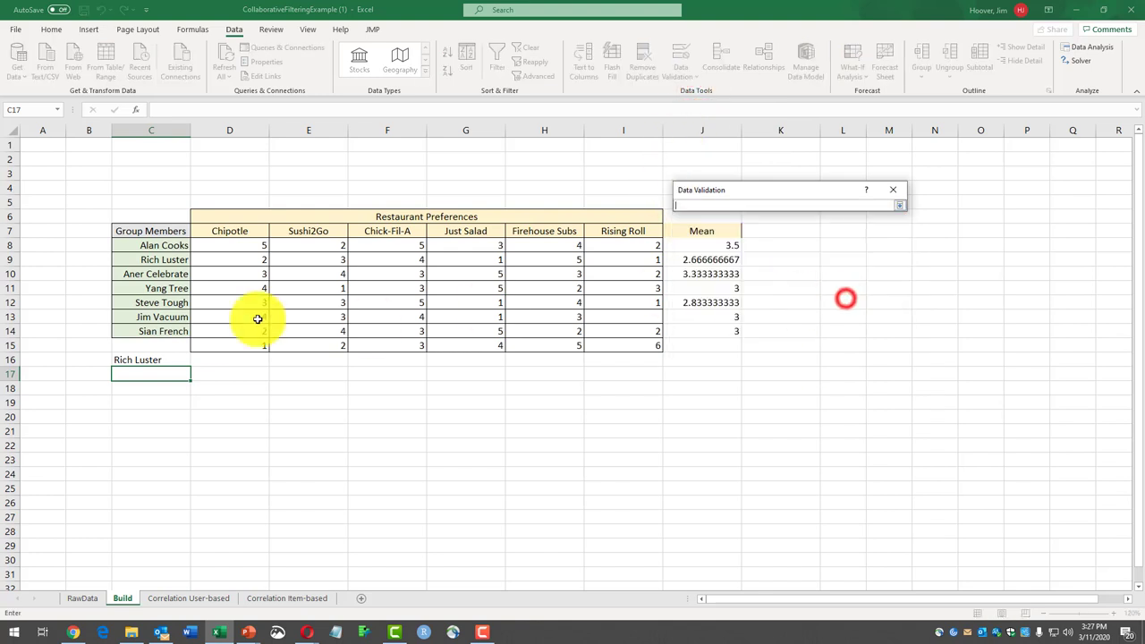
drag(153, 246, 176, 334)
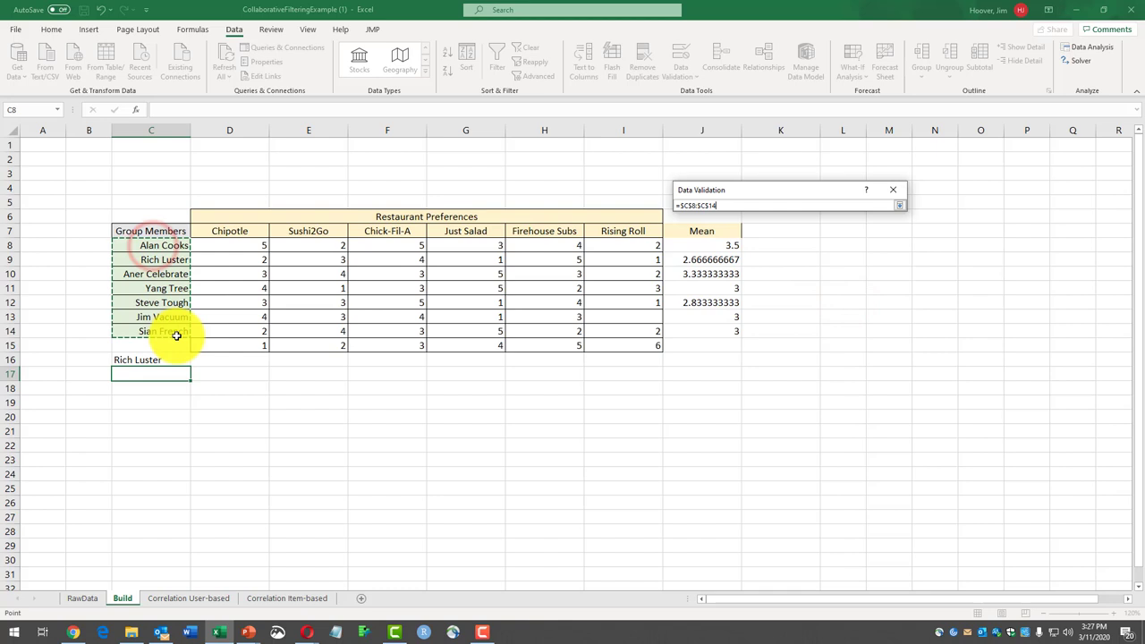
click(899, 204)
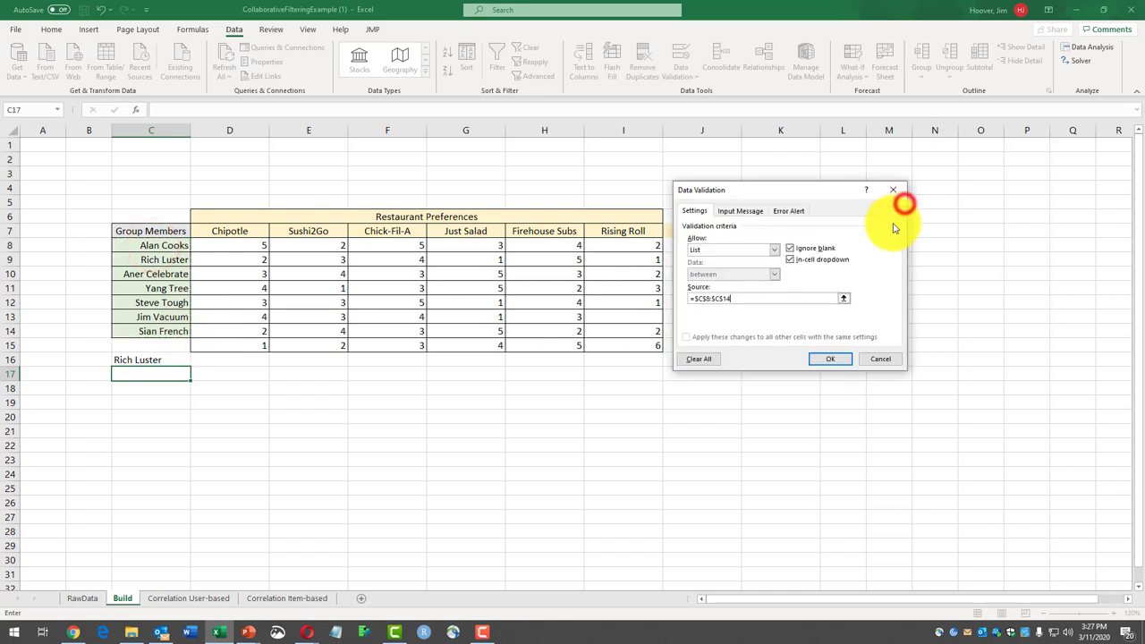
click(833, 359)
click(194, 375)
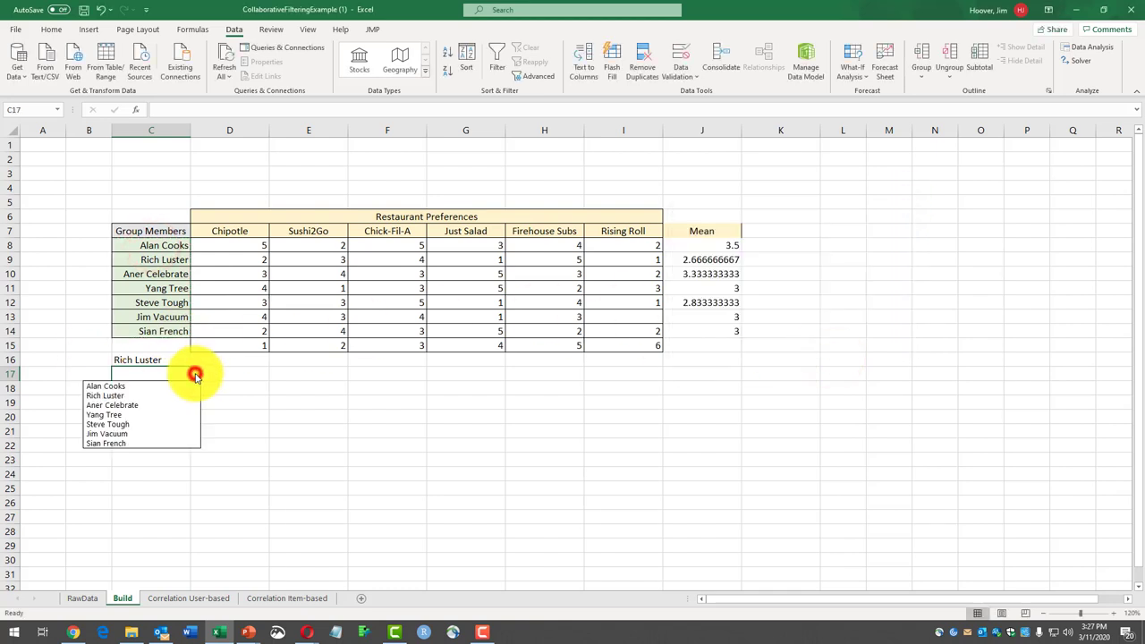
click(164, 436)
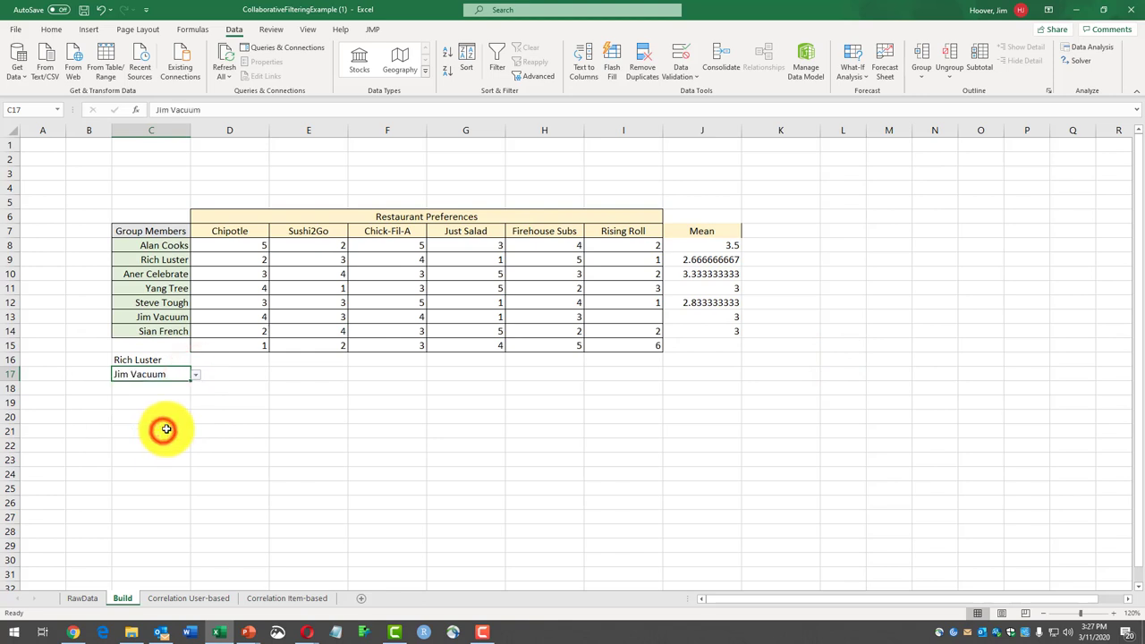
Select cell D16 beside the first chosen name, beneath the Chipotle index number.
click(253, 371)
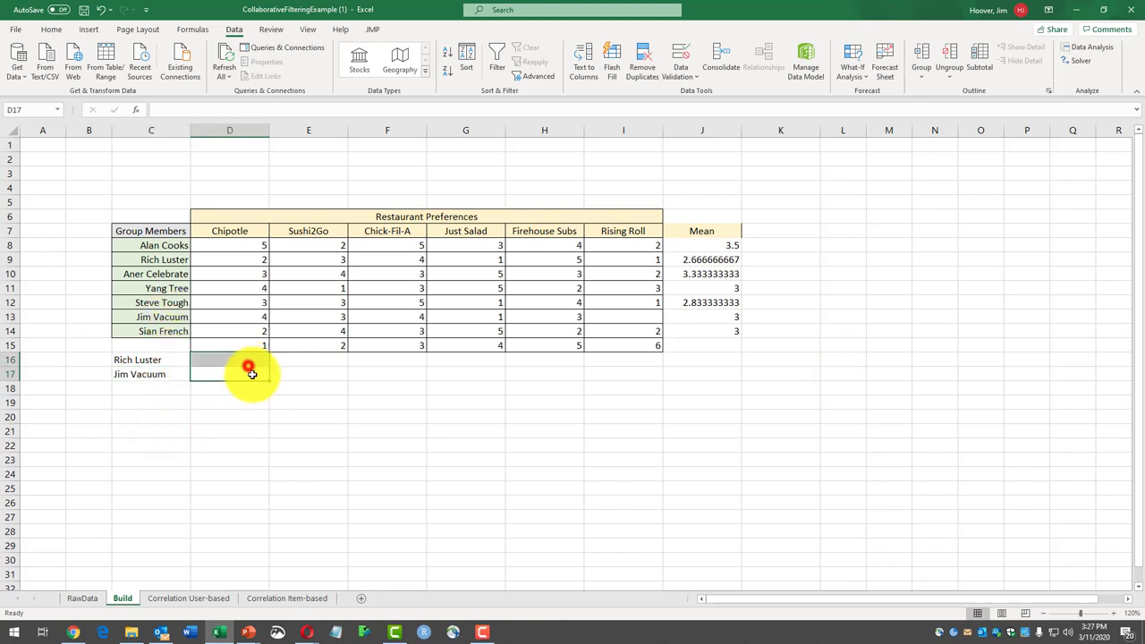
click(150, 368)
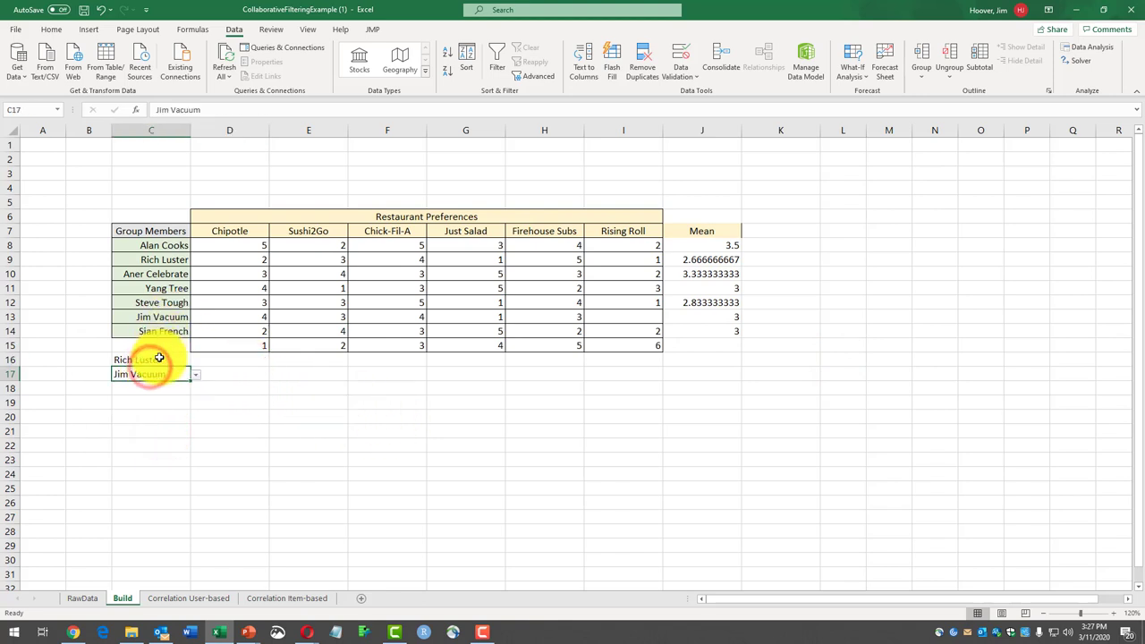
click(161, 360)
click(168, 376)
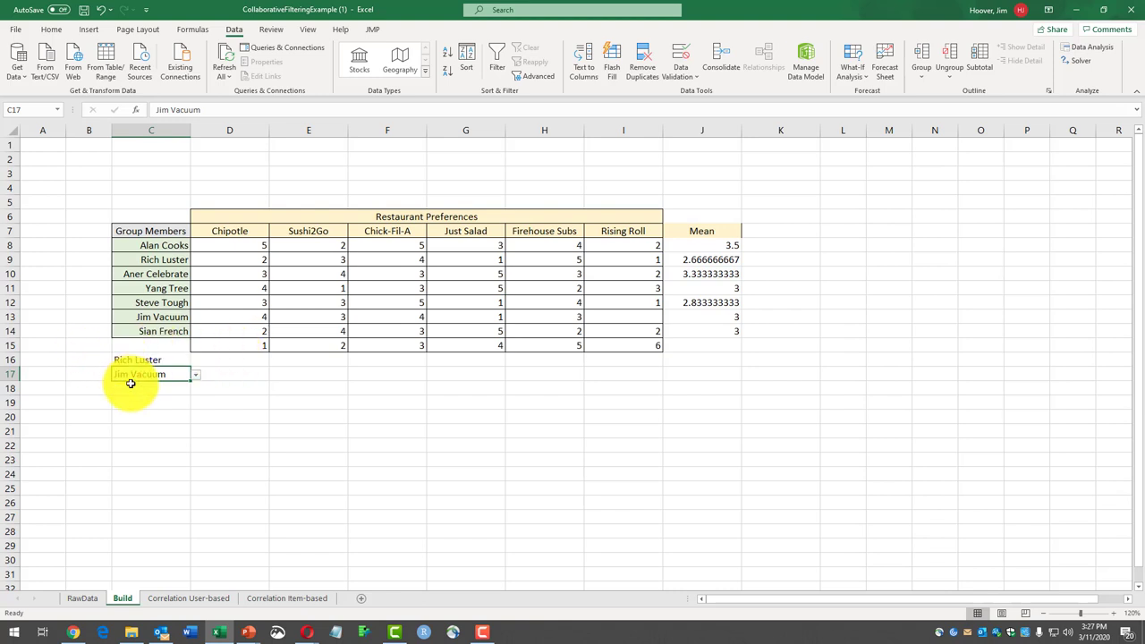
click(224, 360)
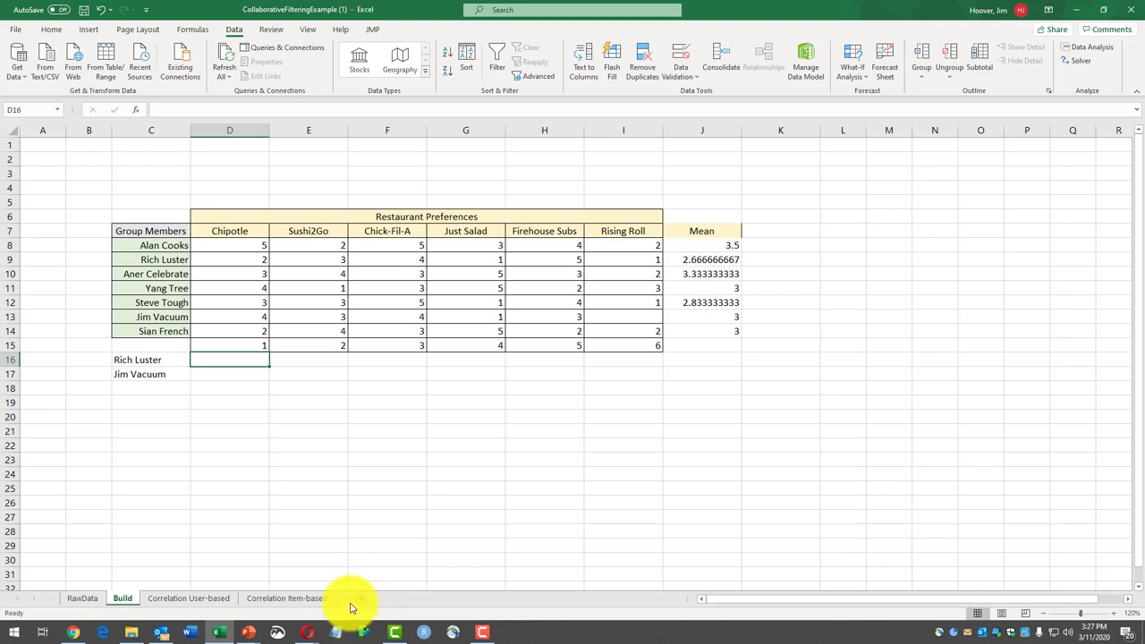
Check the PowerPoint slide show for the modeling slide describing the formula for D16, and return to the Excel workbook.
mouse_move(251, 614)
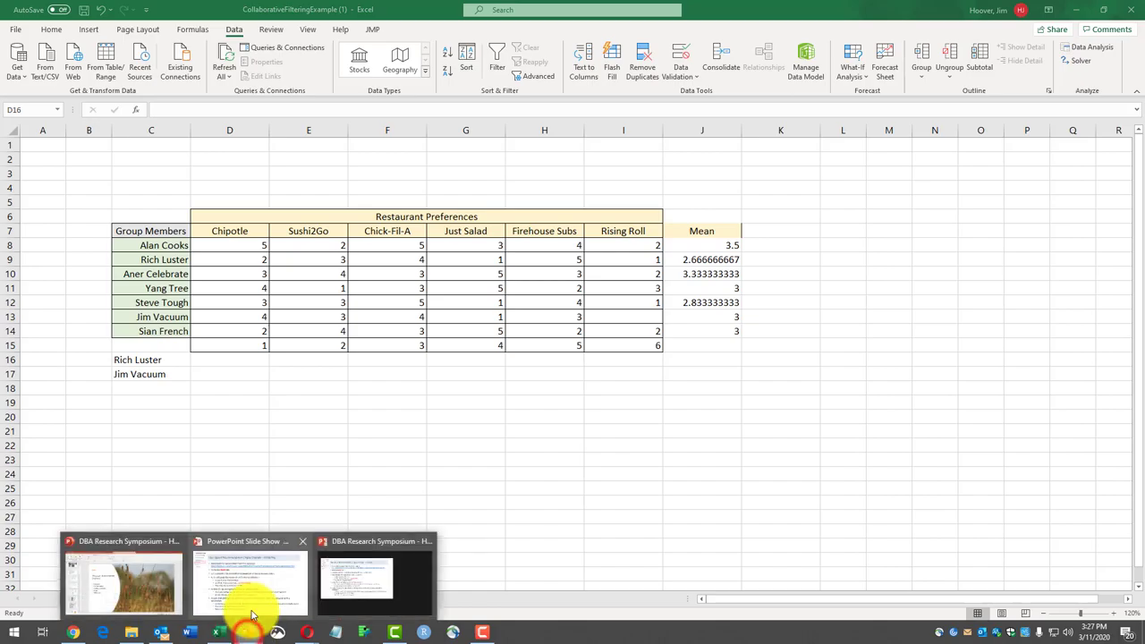
click(245, 593)
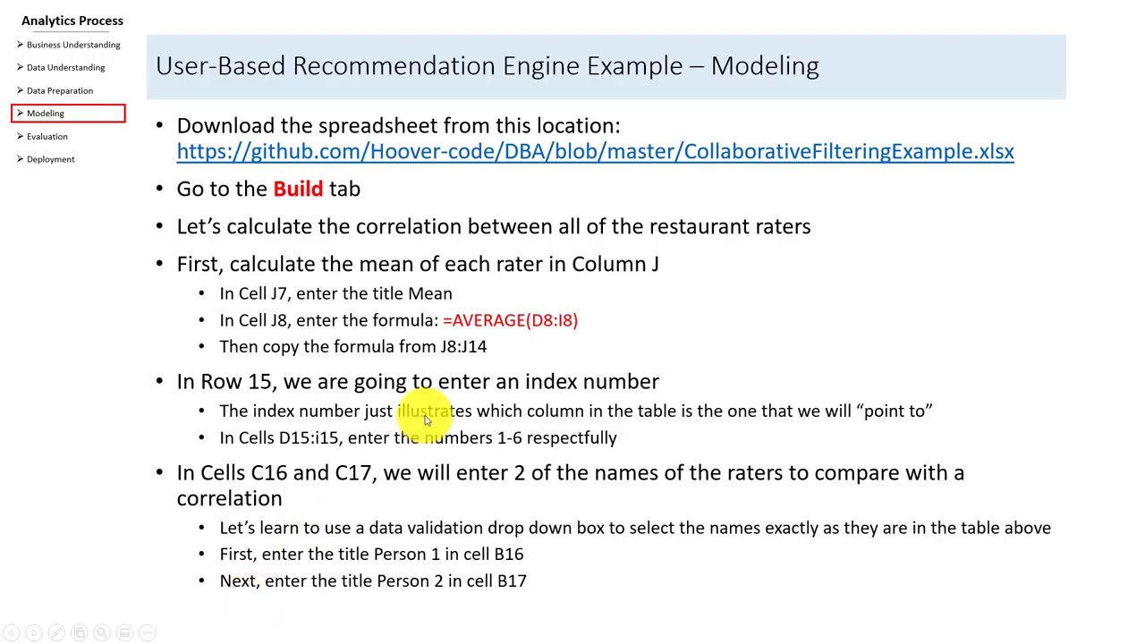
click(426, 420)
click(425, 420)
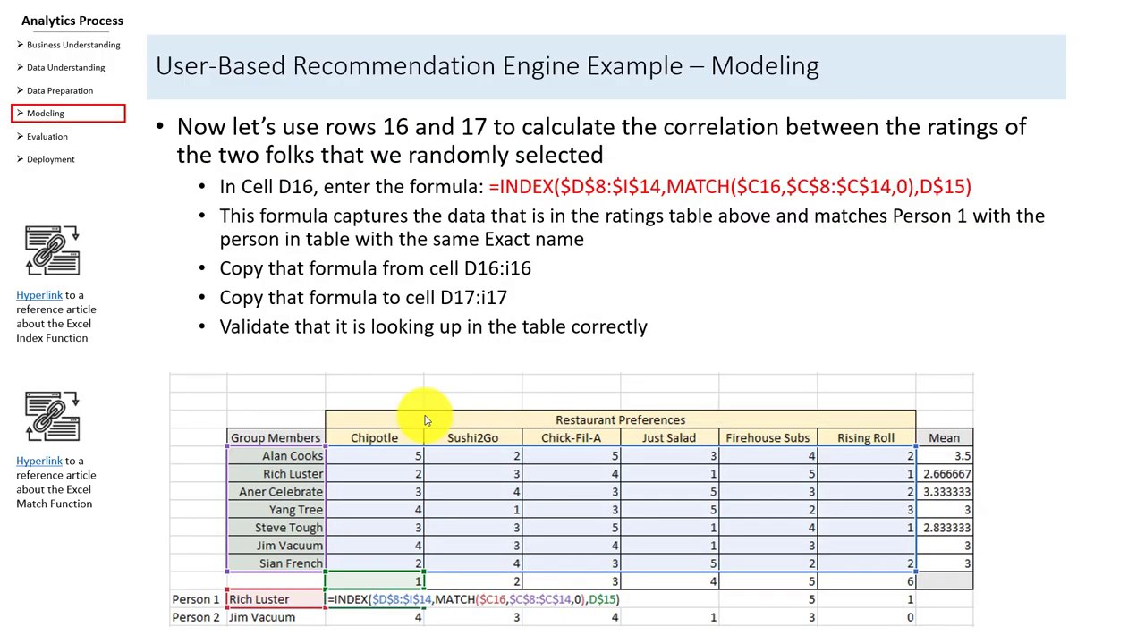
key(alt+Tab)
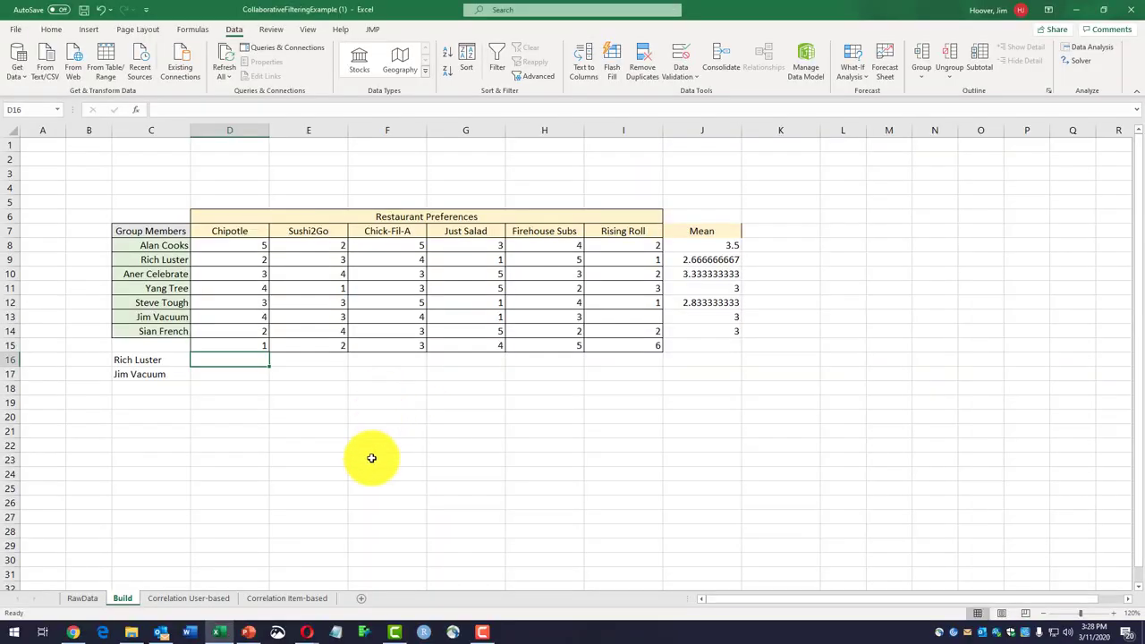
Switch to the PowerPoint editing window and copy the formula =INDEX($D$8:$I$14,MATCH($C16,$C$8:$C$14,0),D$15) from slide 30.
click(248, 631)
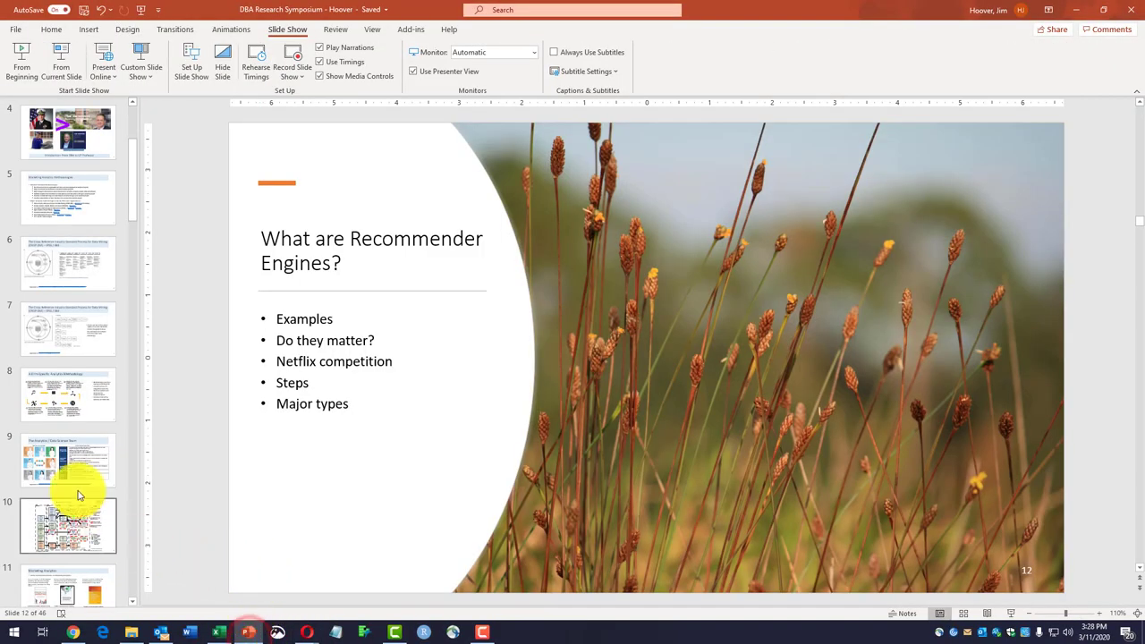
scroll(95, 523, down, 8)
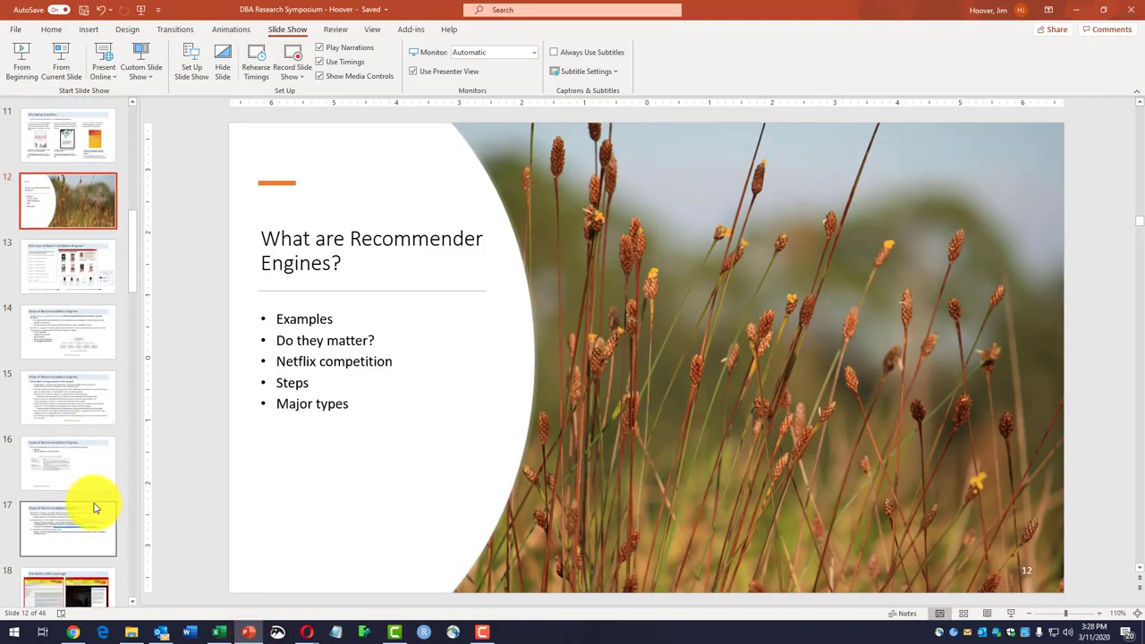
scroll(92, 503, down, 5)
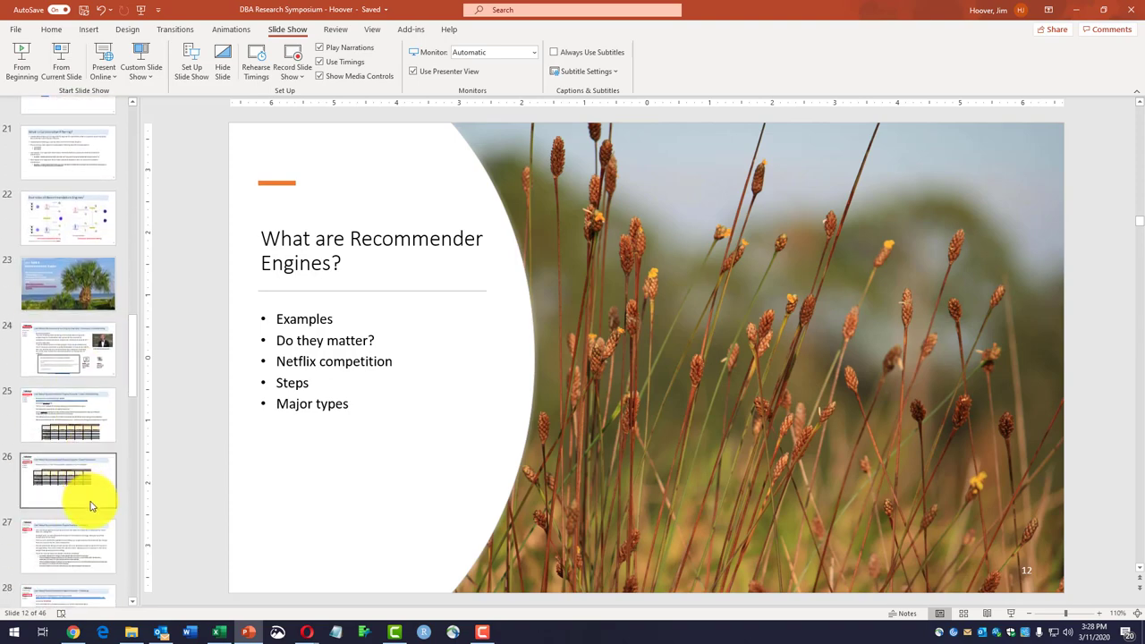
scroll(83, 507, down, 1)
click(95, 312)
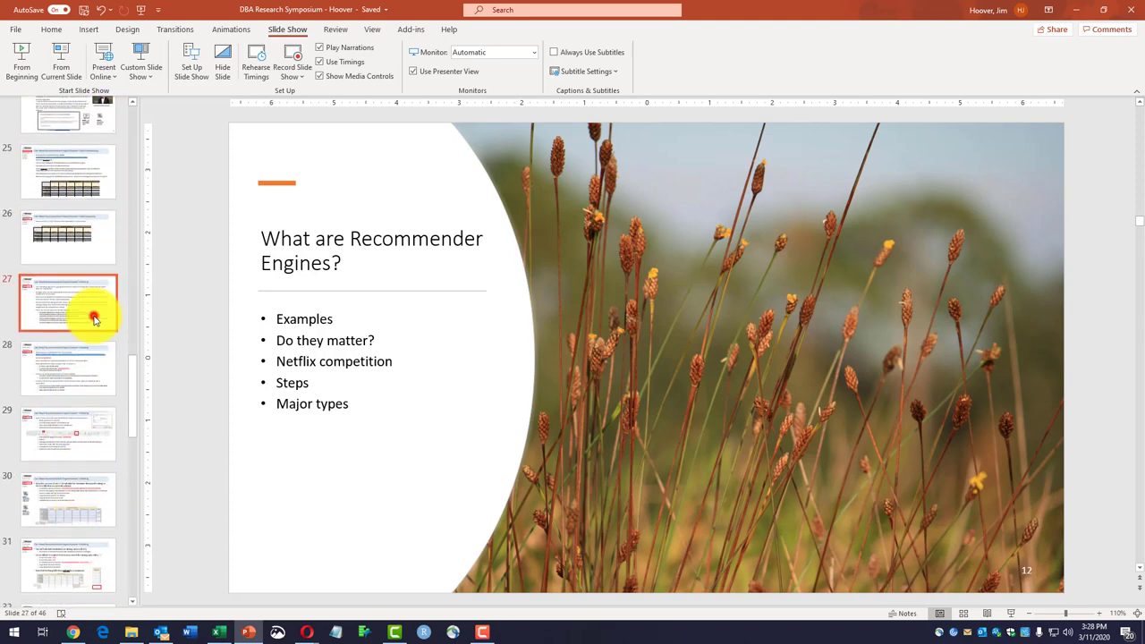
click(98, 358)
scroll(99, 358, down, 1)
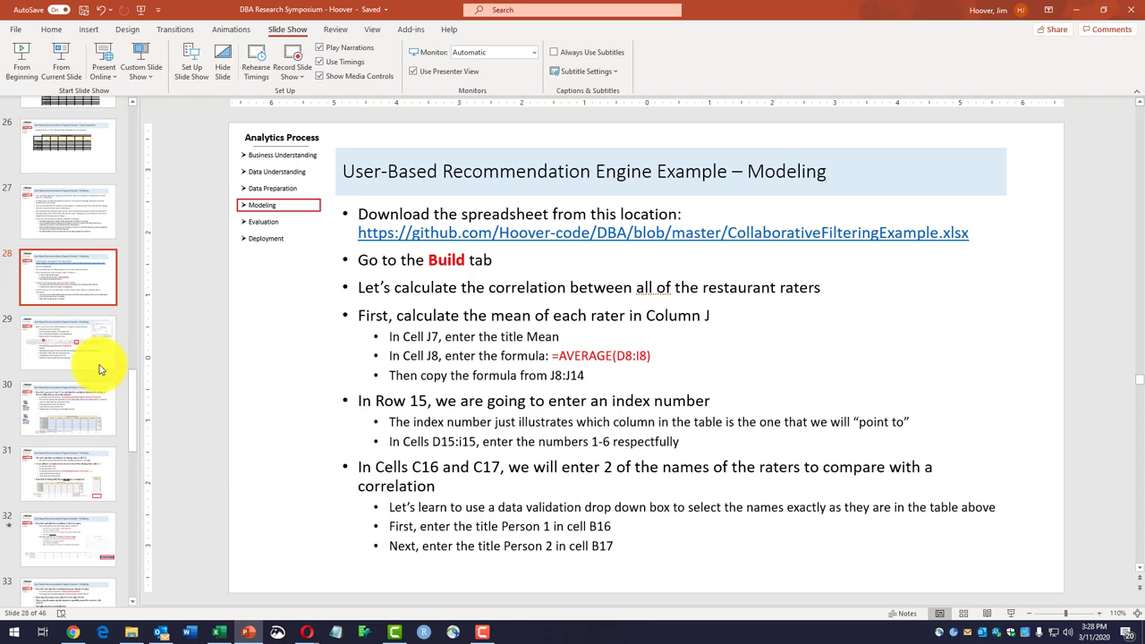
click(96, 352)
click(92, 392)
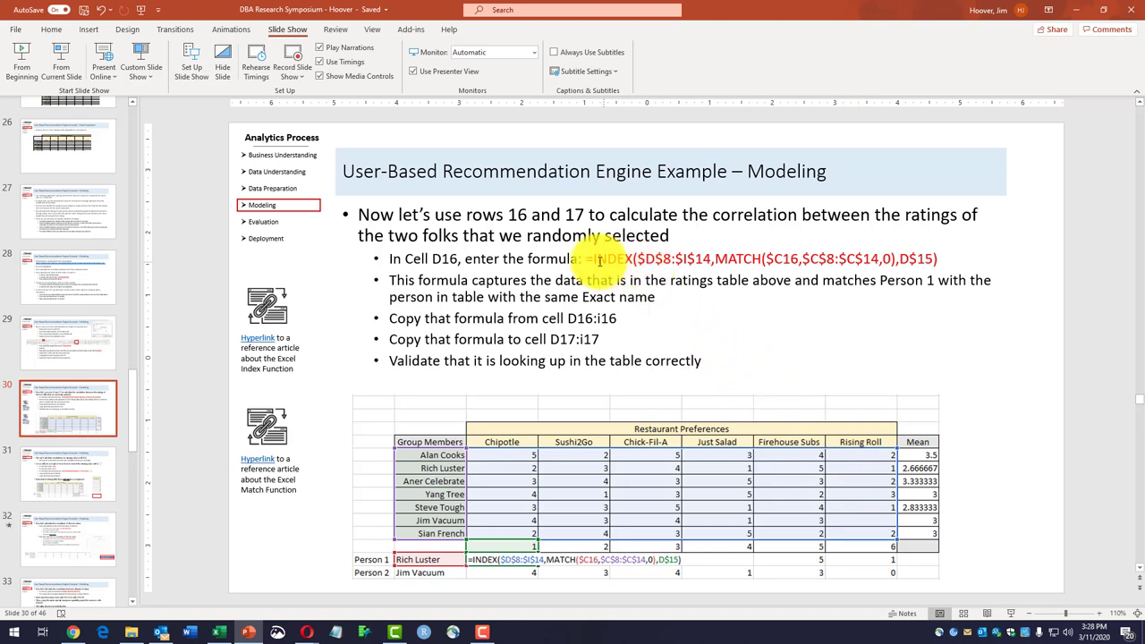
drag(586, 259, 934, 259)
key(ctrl+c)
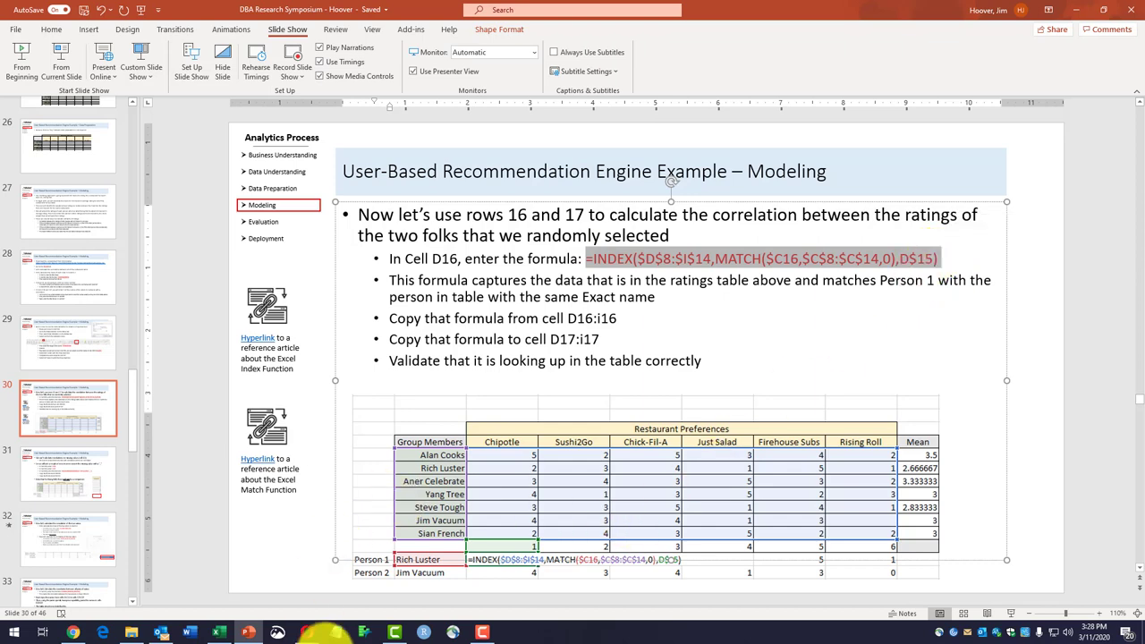
Return to the Excel workbook and enter the copied formula =INDEX($D$8:$I$14,MATCH($C16,$C$8:$C$14,0),D$15) in D16.
click(219, 633)
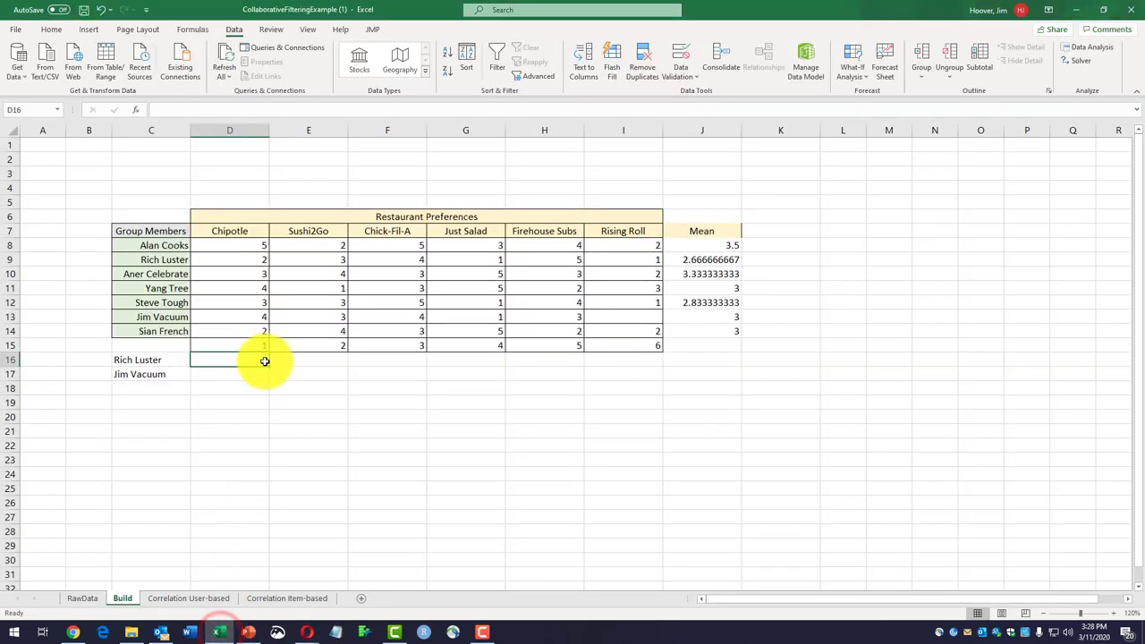
click(180, 109)
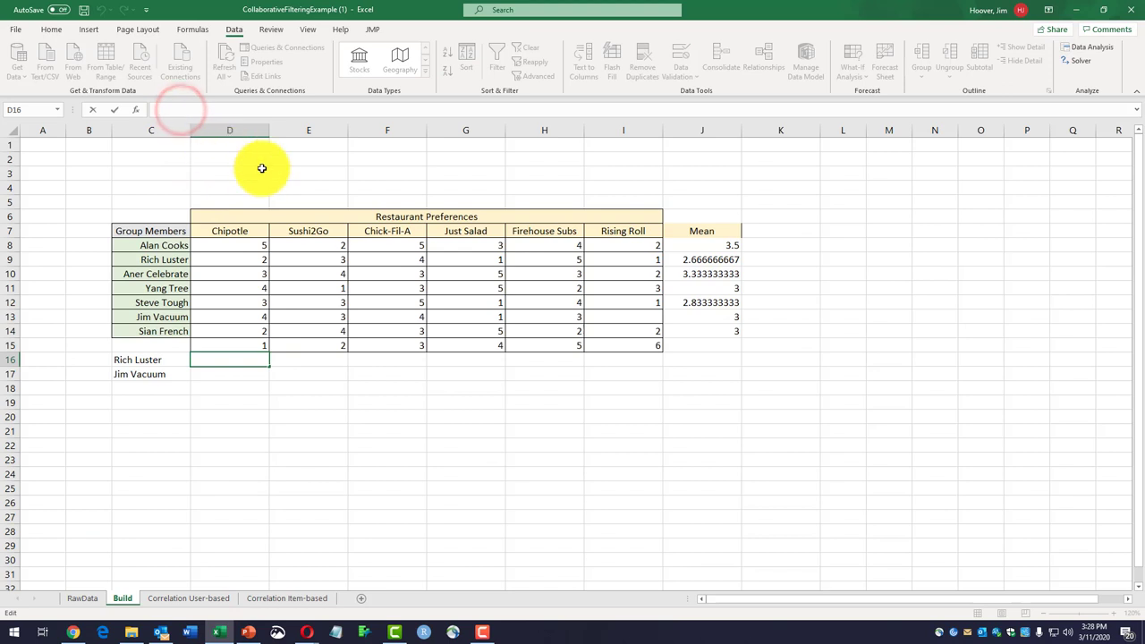
key(ctrl+v)
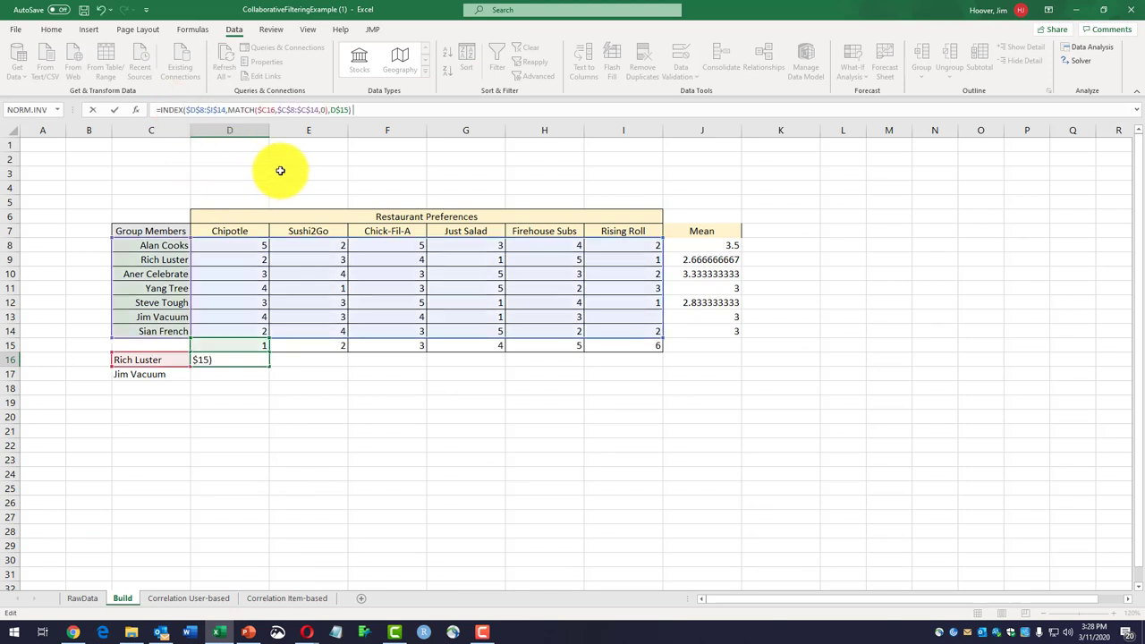
key(Return)
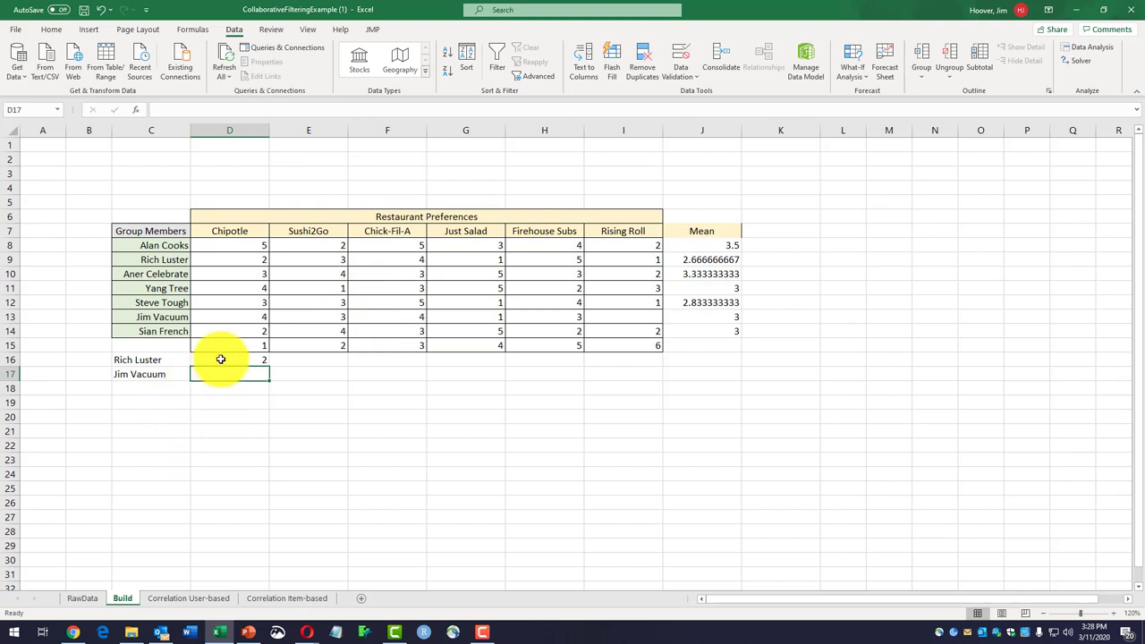
Open the formula in D16 to examine its INDEX and MATCH arguments and the ranges they reference.
click(217, 360)
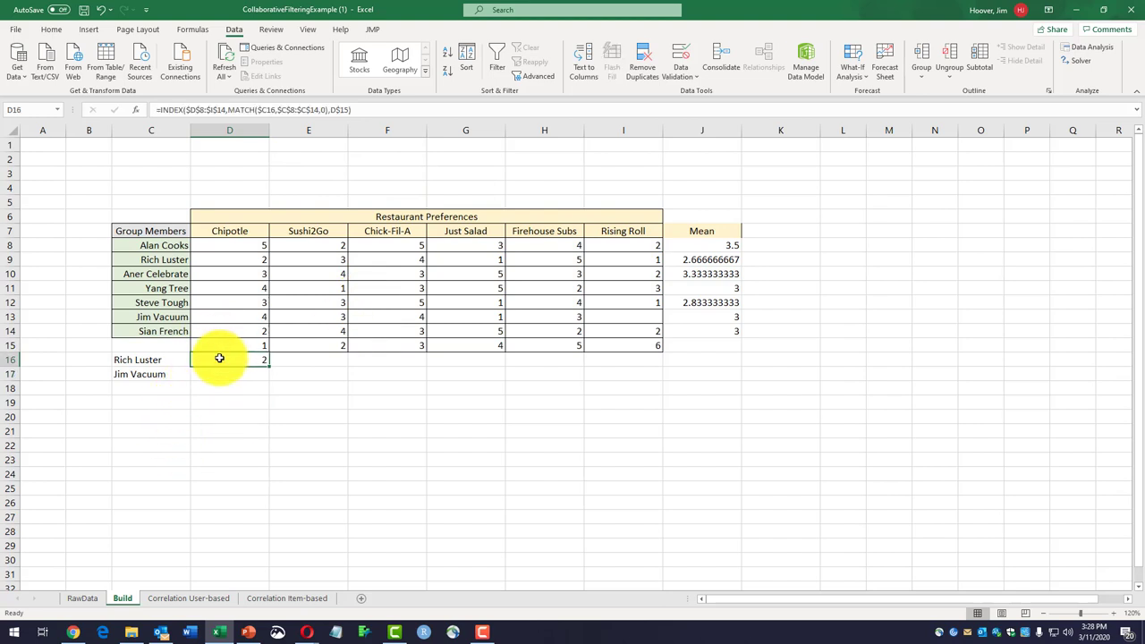
double_click(220, 358)
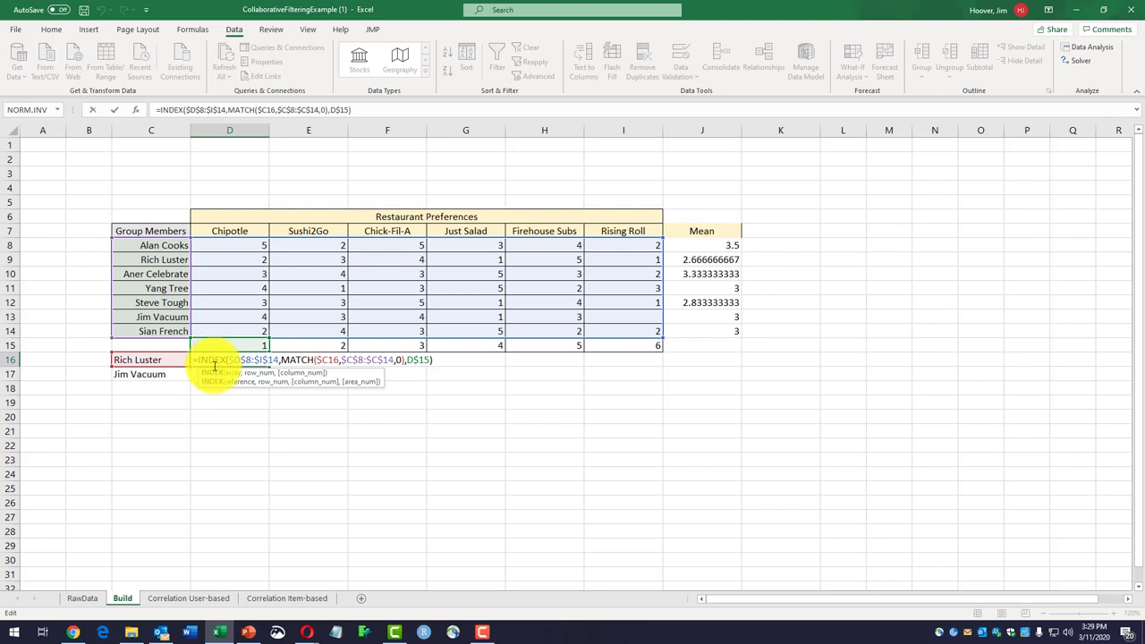
Close the D16 formula, check it against the source rating in D9, and fill it across through I16.
key(ctrl+Return)
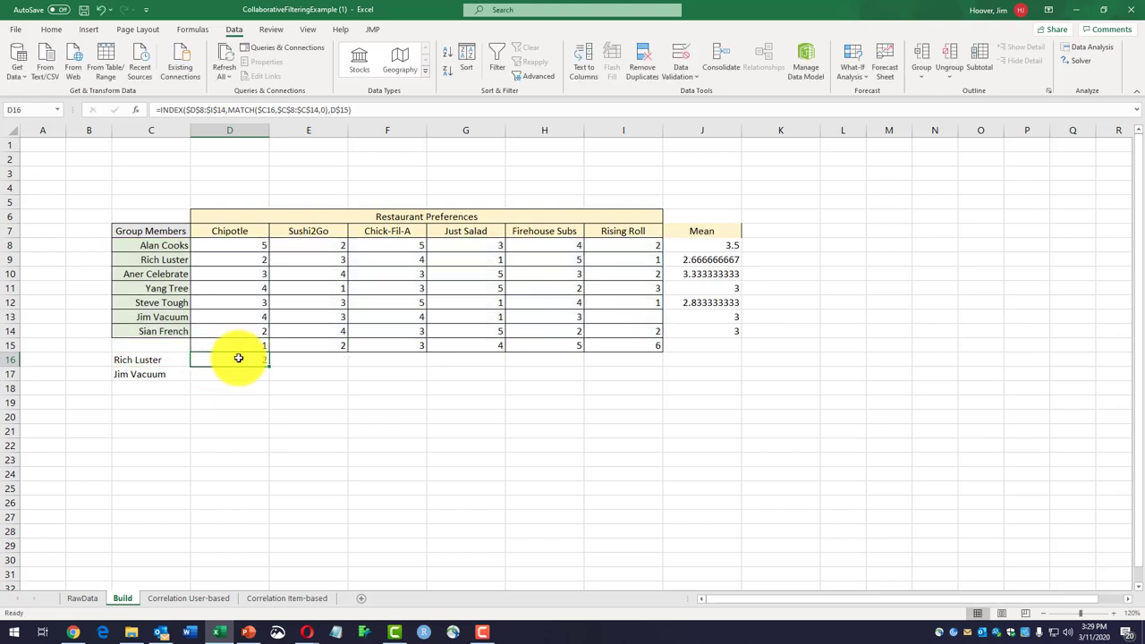
click(234, 260)
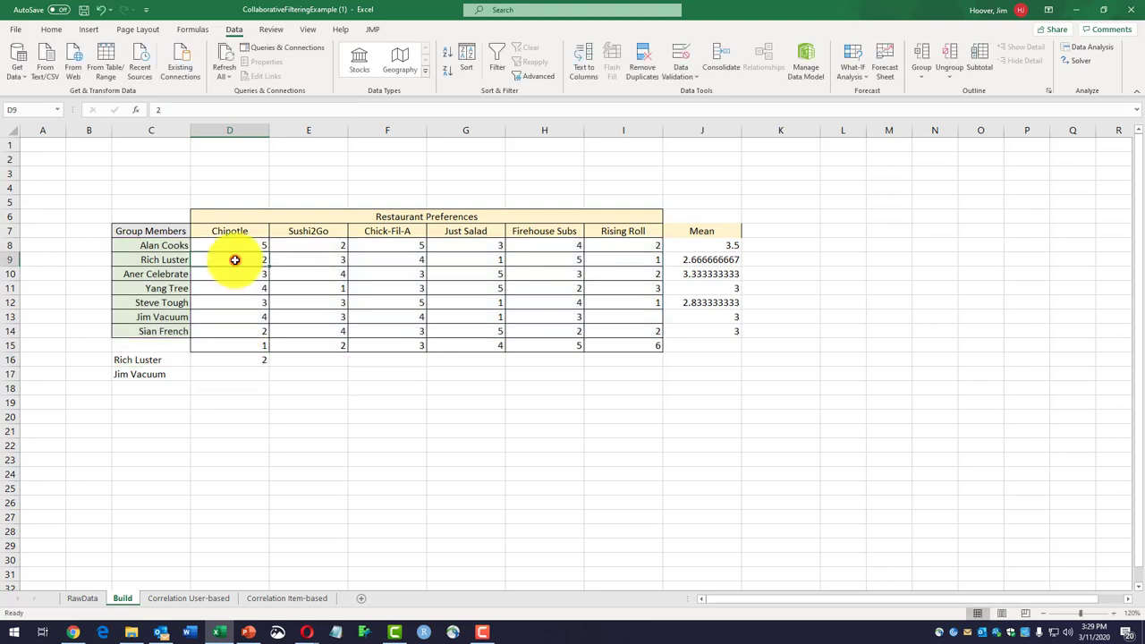
click(244, 362)
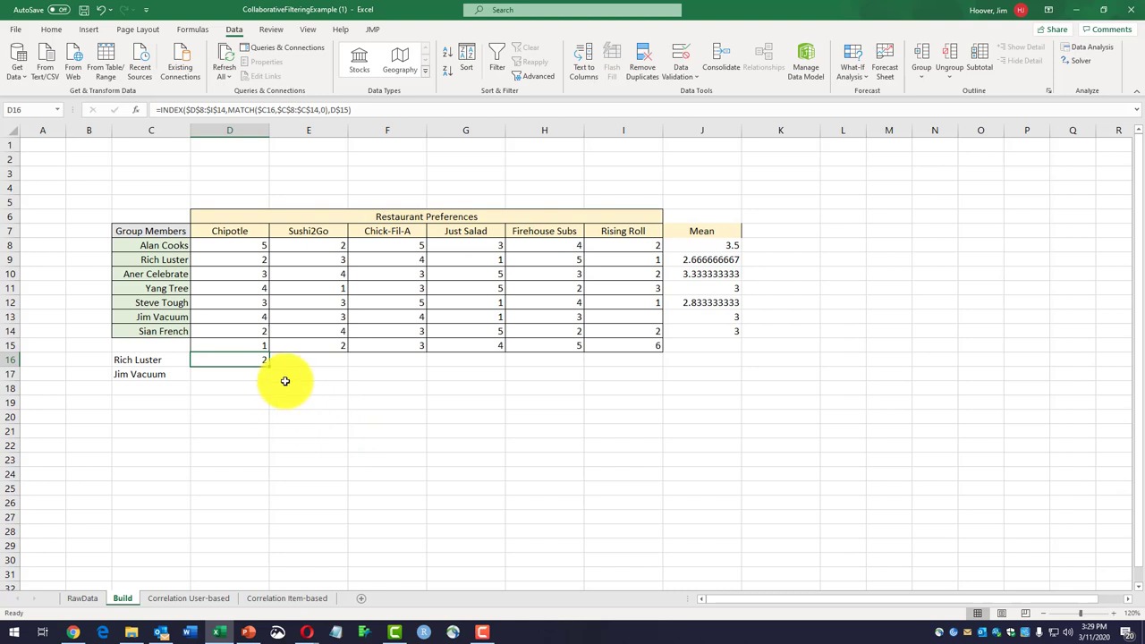
drag(271, 367, 636, 359)
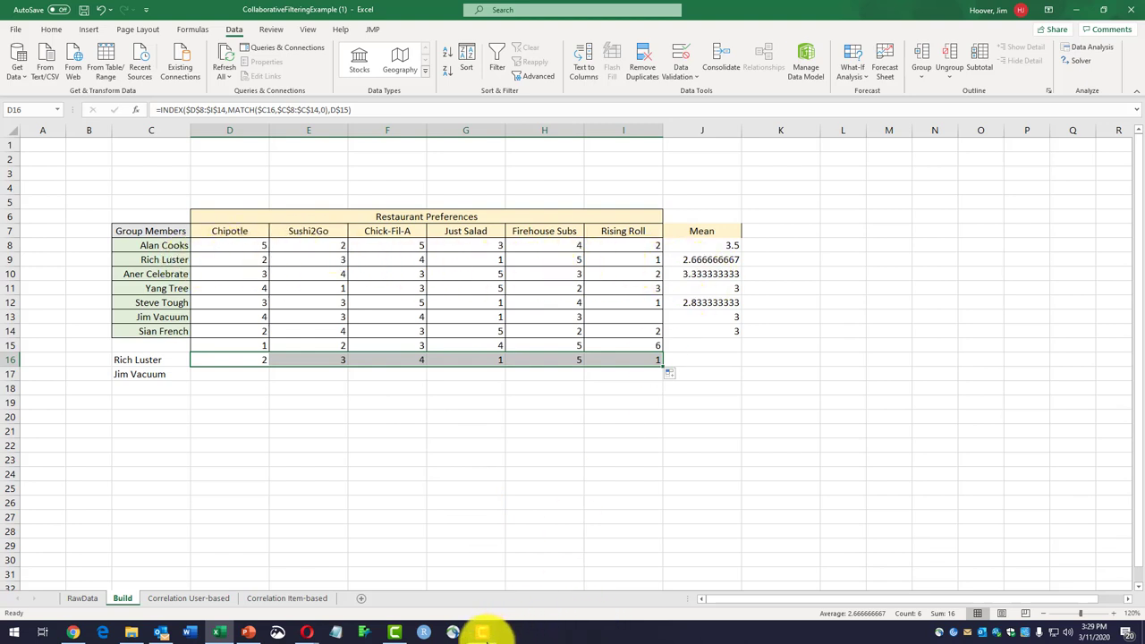
Copy the lookup formula from D16 to D17 and fill it across through I17.
mouse_move(483, 631)
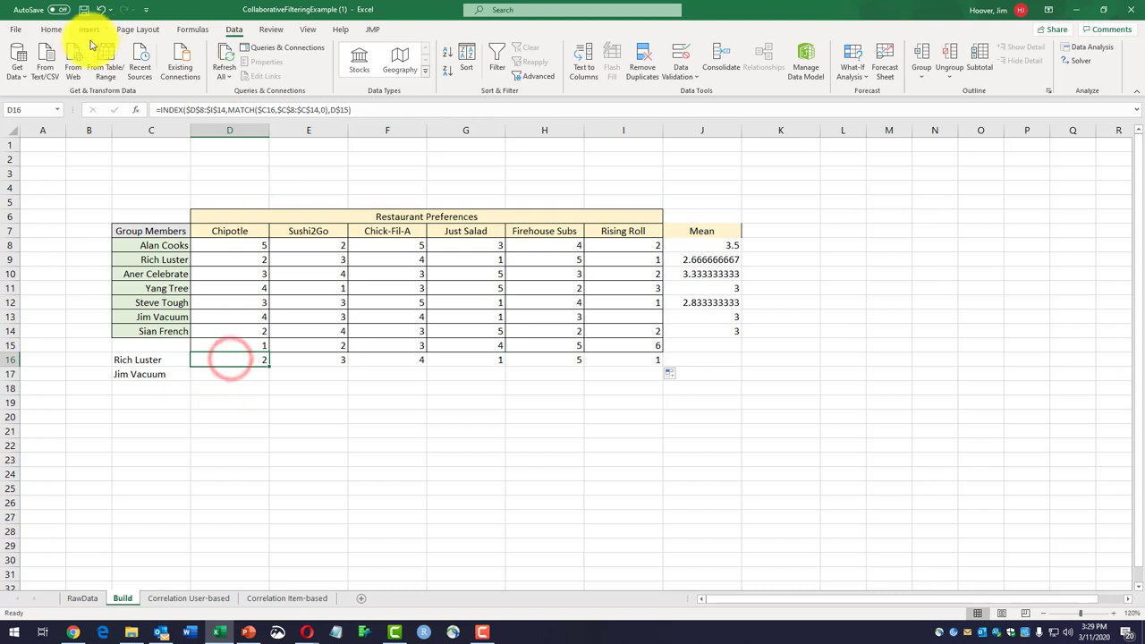
click(51, 29)
click(51, 60)
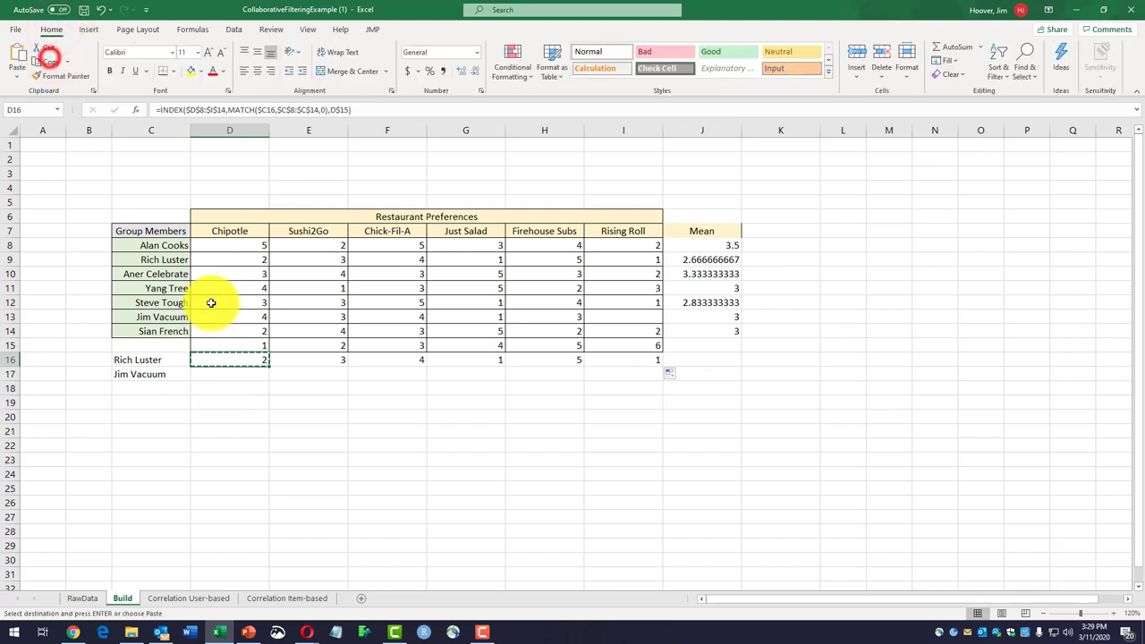
click(230, 372)
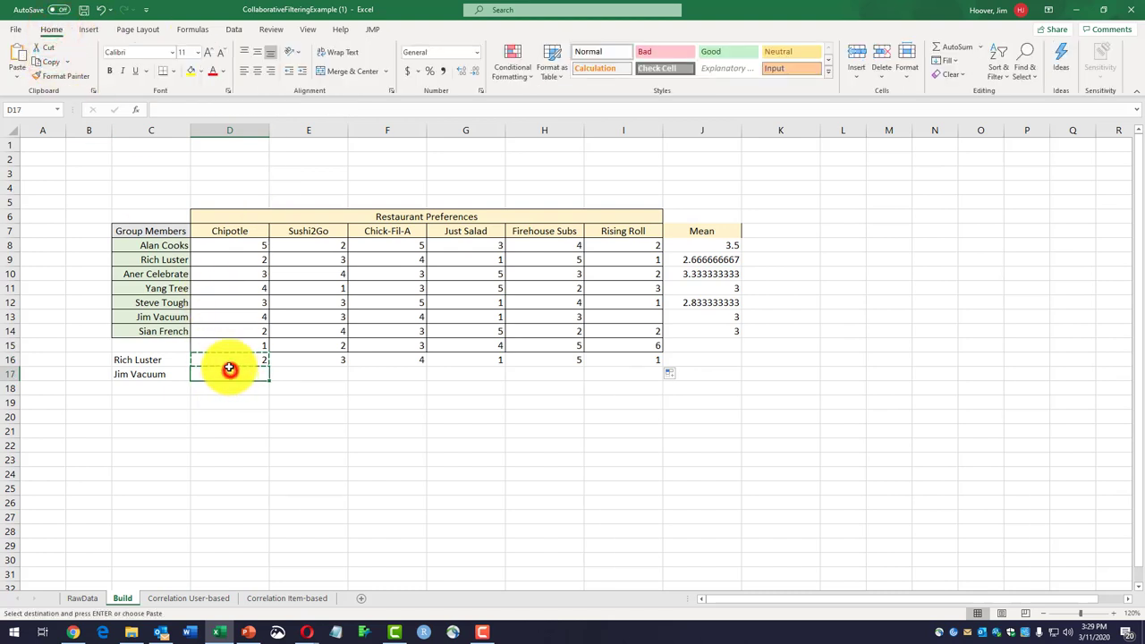
click(14, 53)
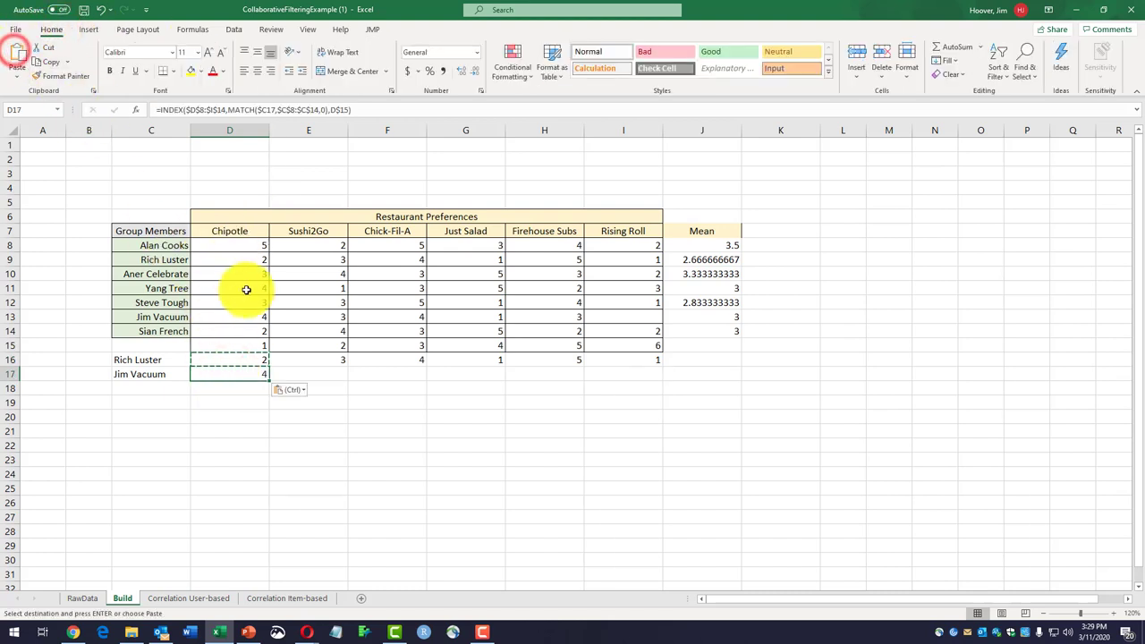
click(252, 373)
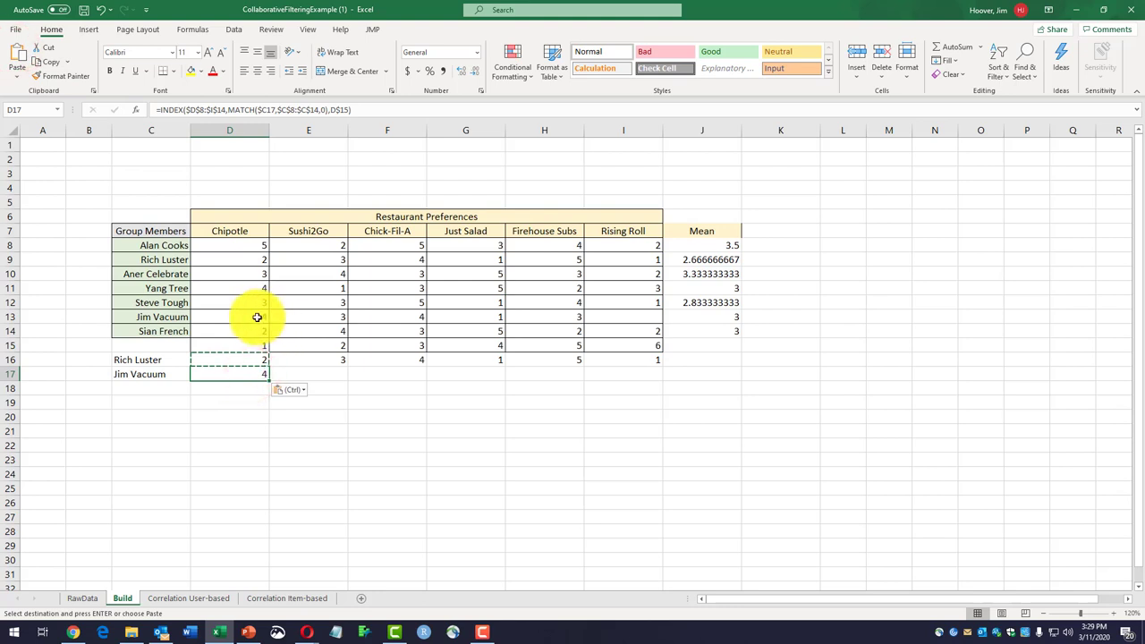
click(273, 380)
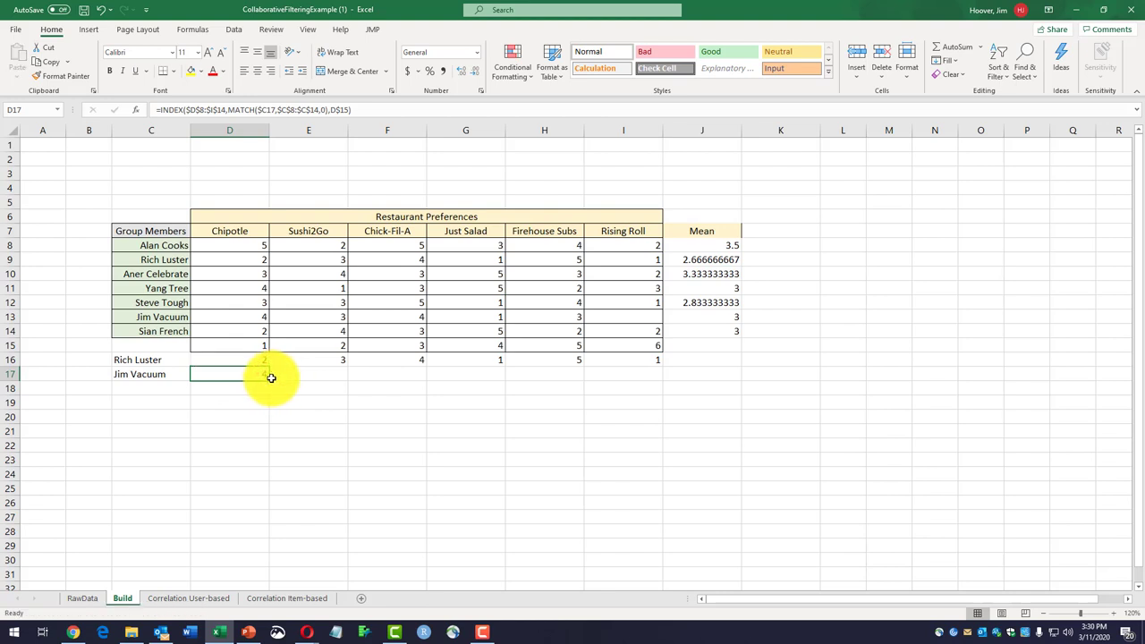
drag(270, 378, 632, 382)
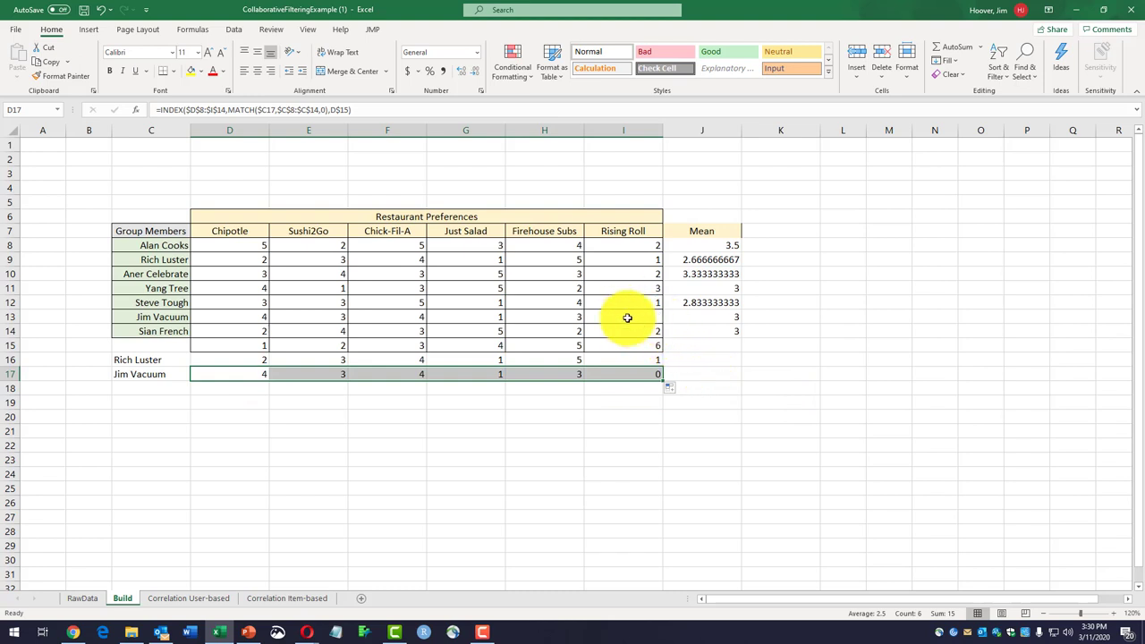
Compare the lookup in I17 with its source cell I13, and examine the AVERAGE formula in J13.
click(629, 372)
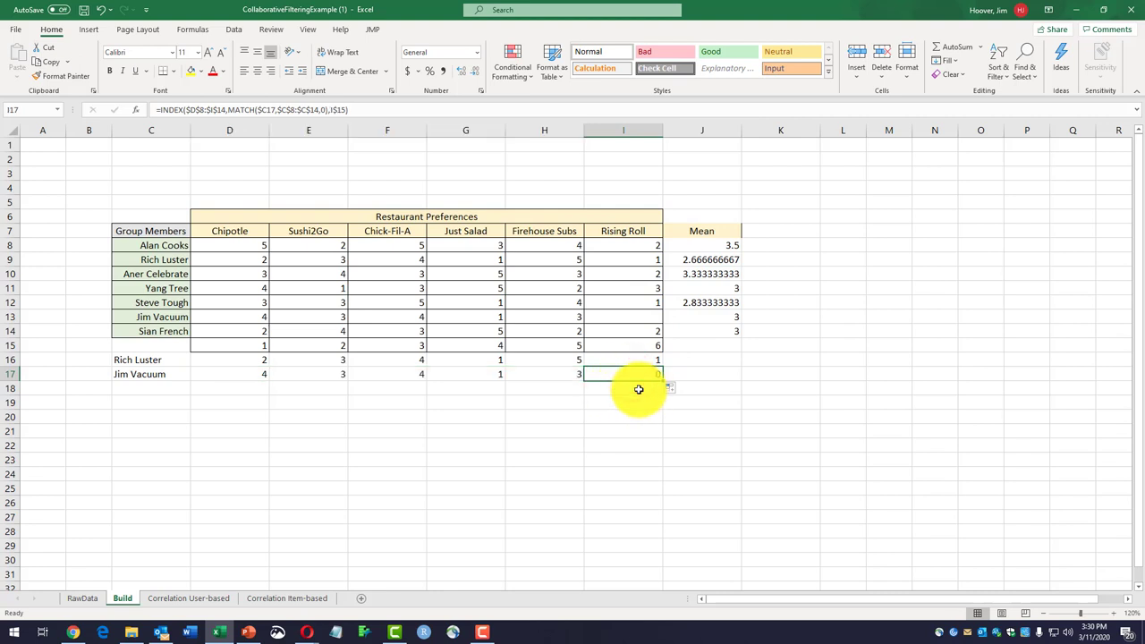
click(643, 317)
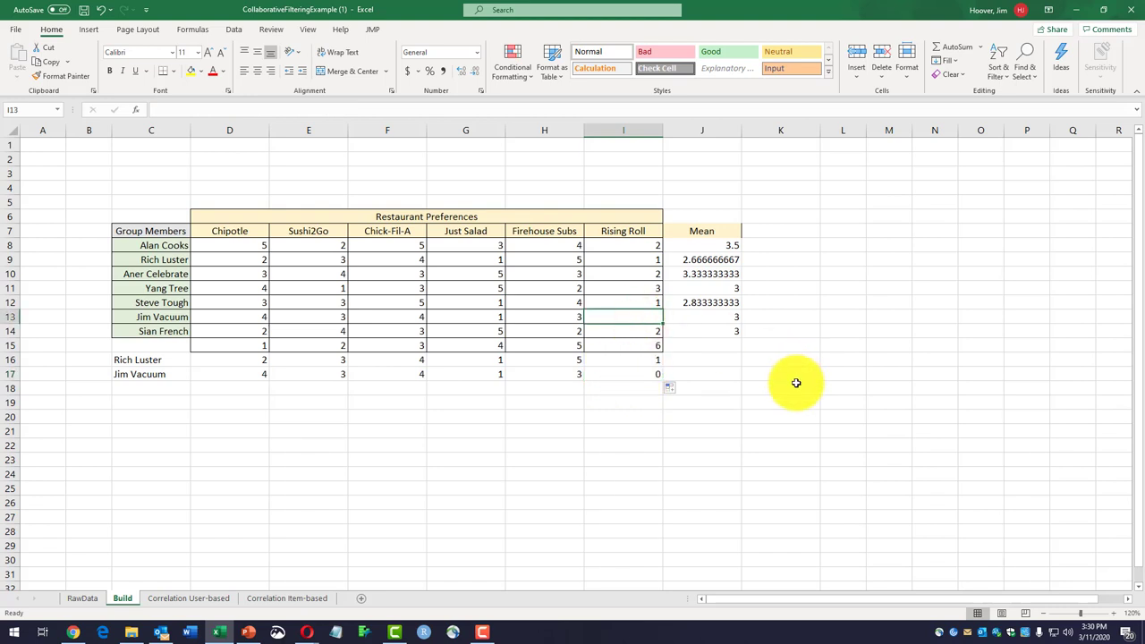
double_click(710, 315)
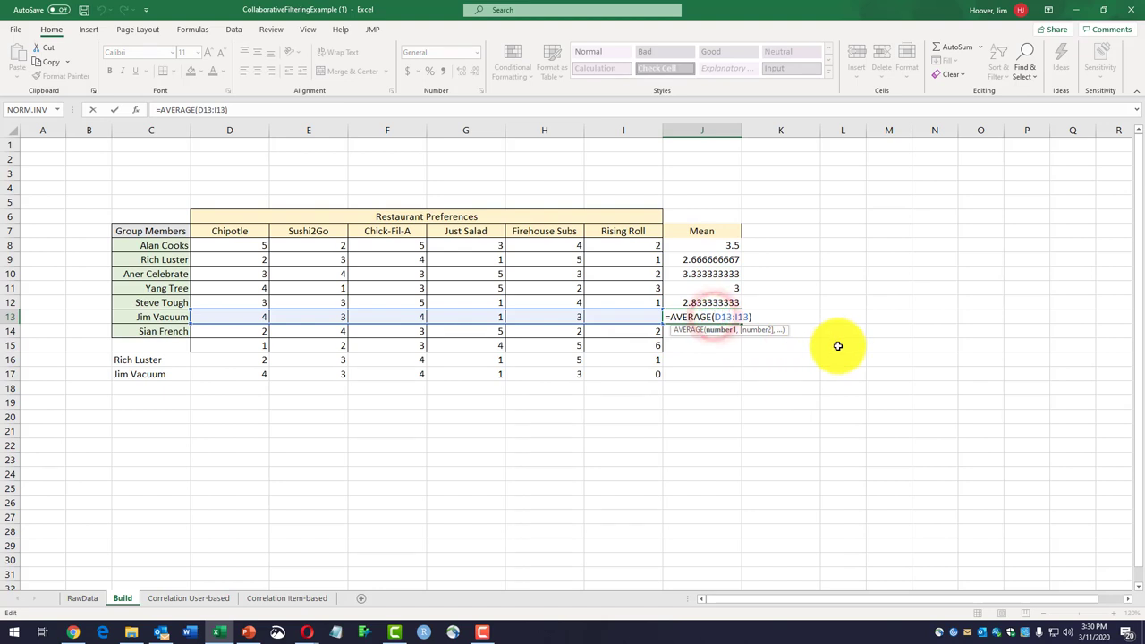
key(Return)
click(638, 375)
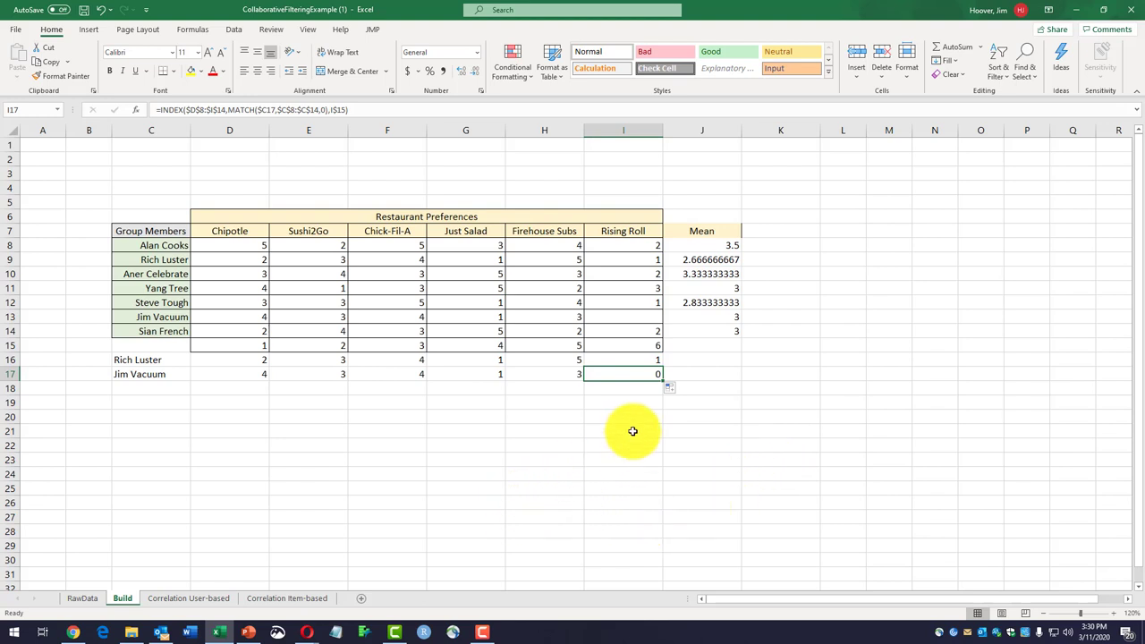
click(683, 369)
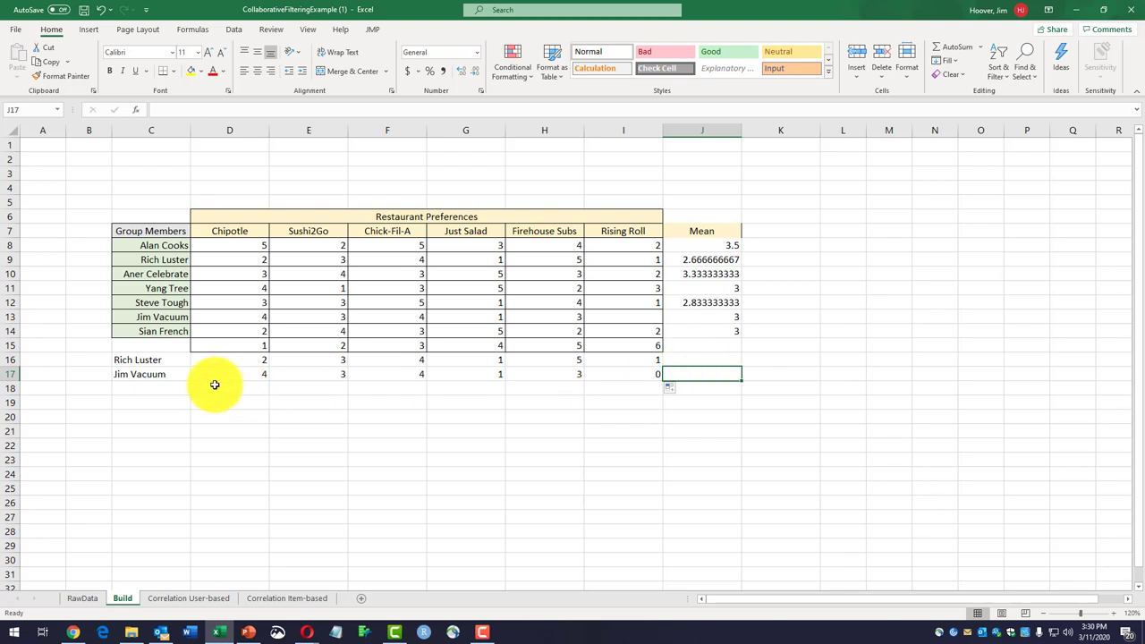
Repeat the two selected raters' names below the lookup rows by entering =C16 in C18 and =C17 in C19.
click(167, 389)
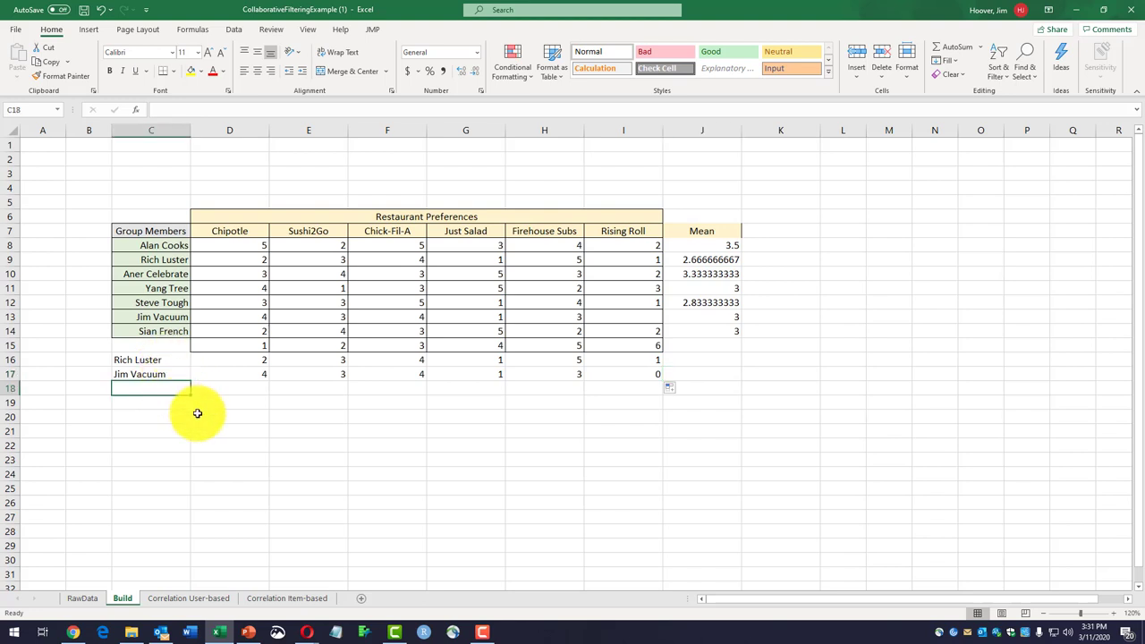
click(634, 374)
click(154, 392)
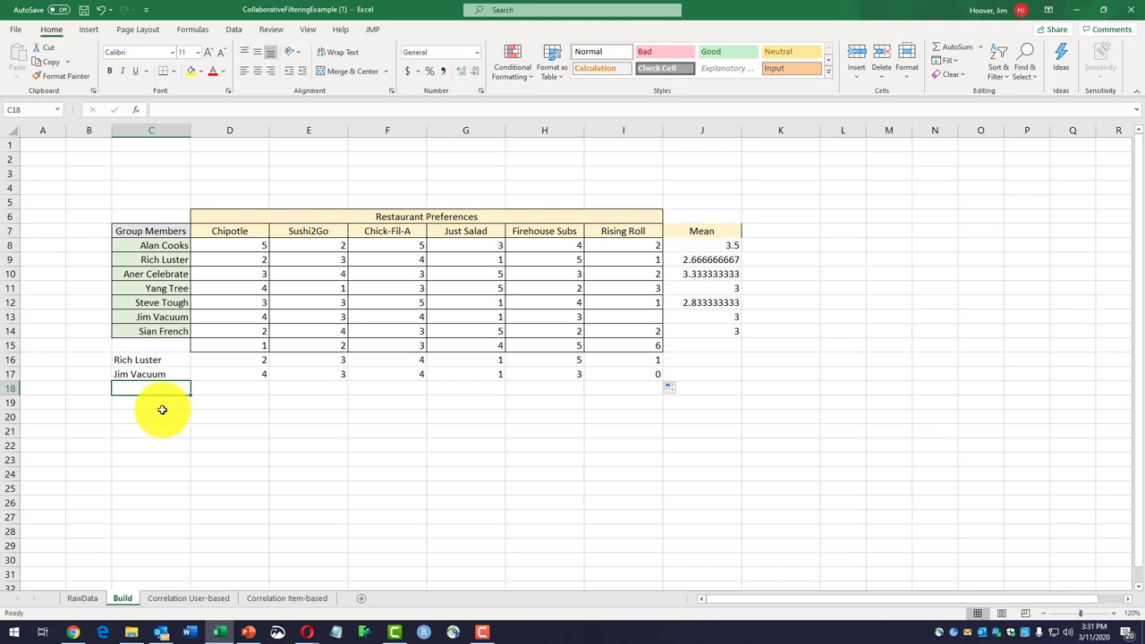
text(=)
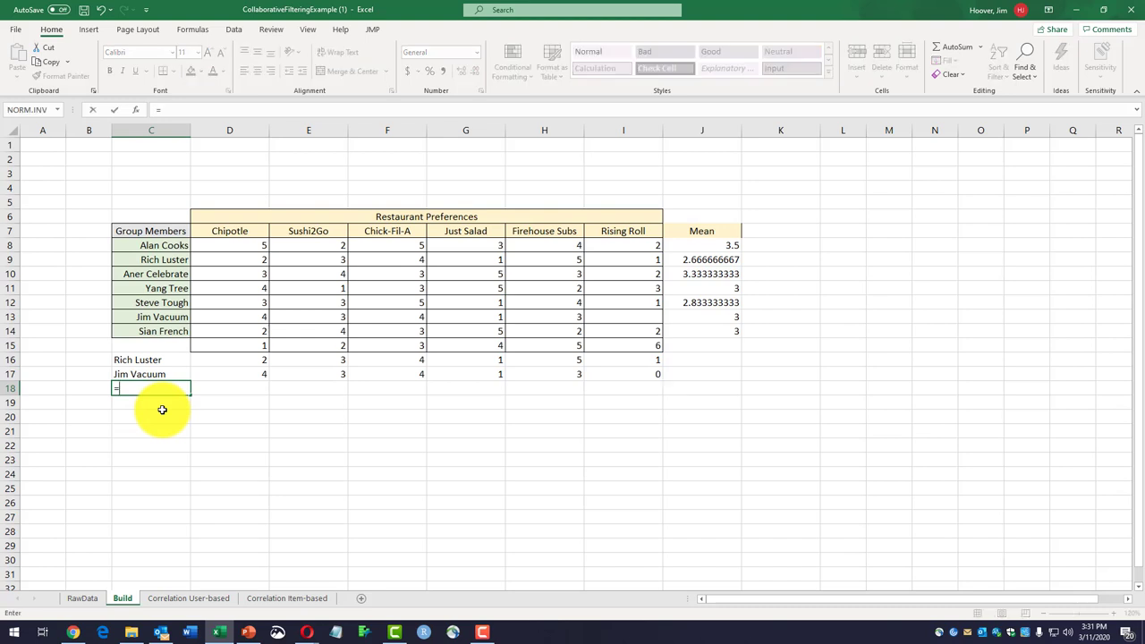
click(123, 358)
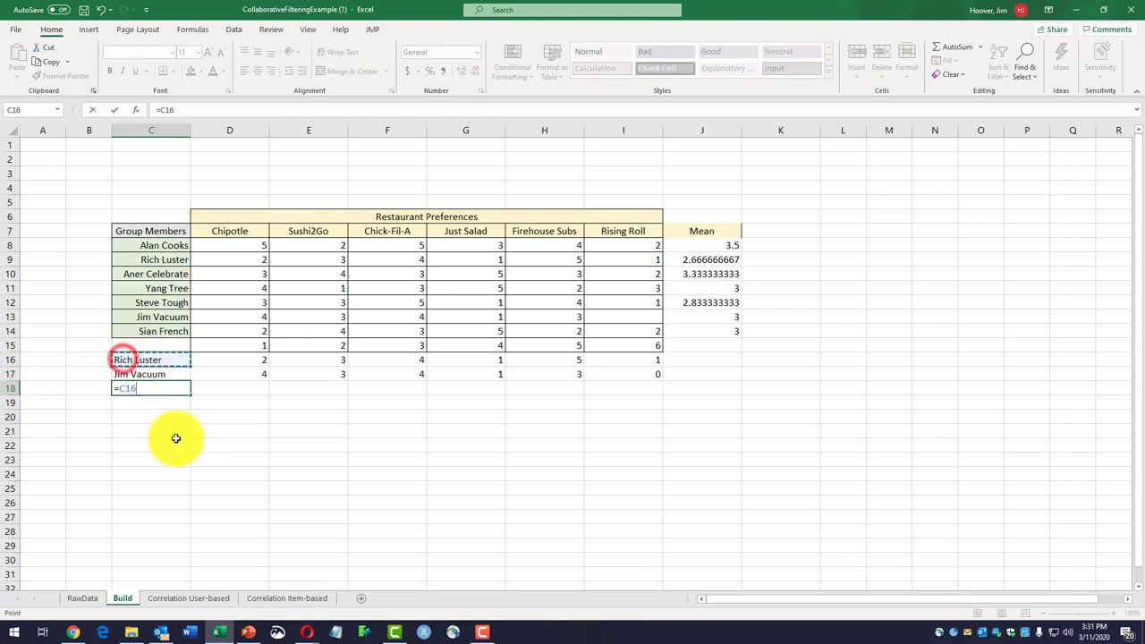
key(Return)
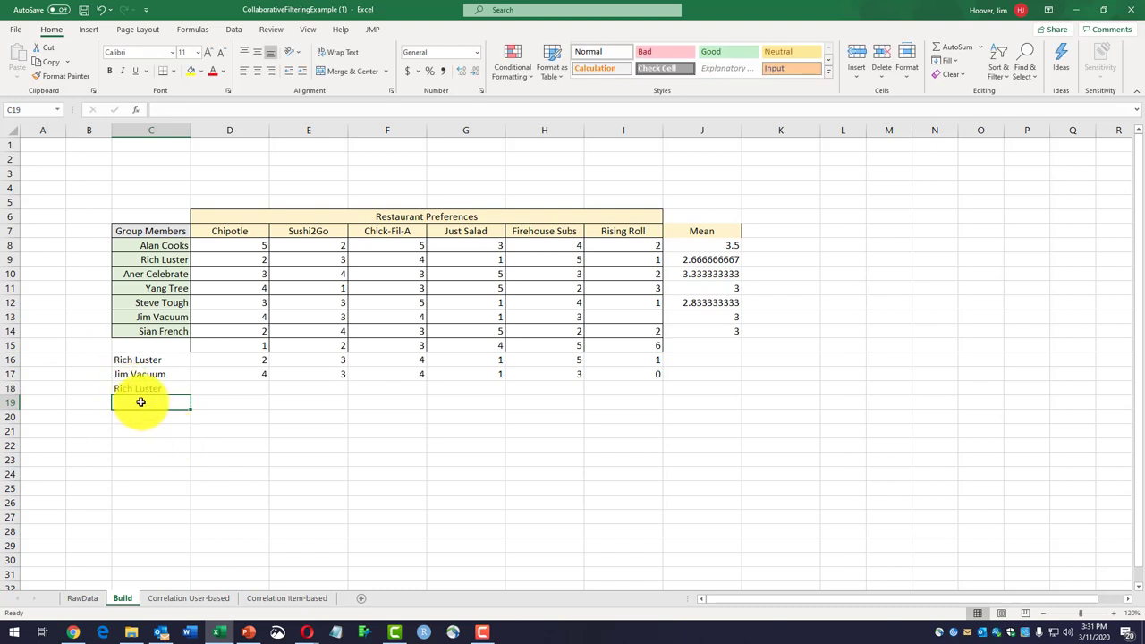
text(=)
click(139, 375)
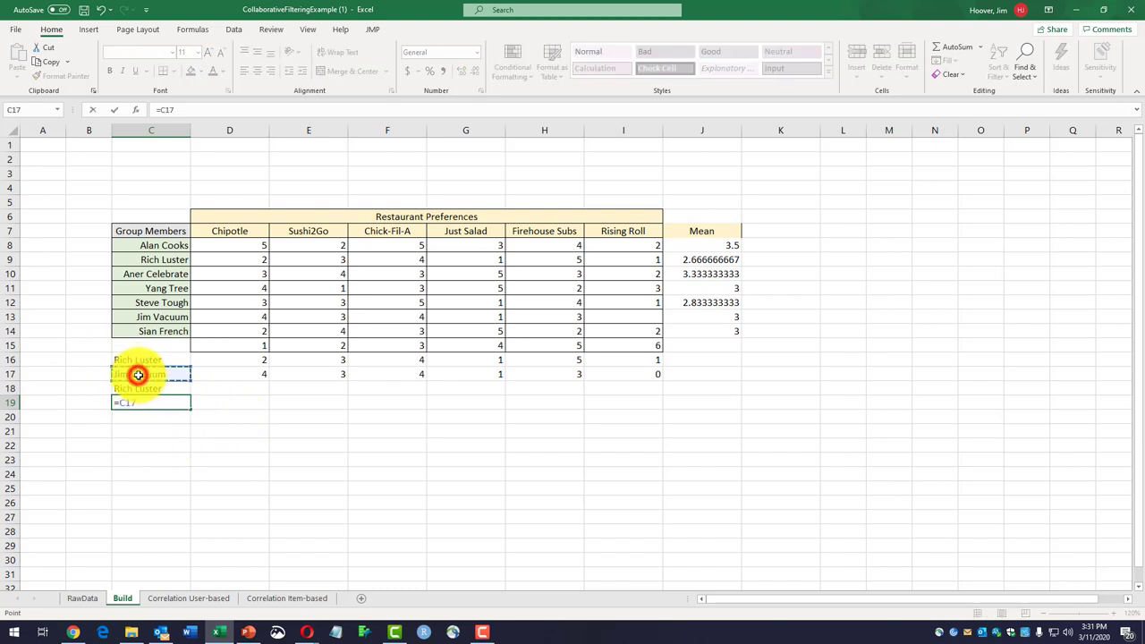
key(Return)
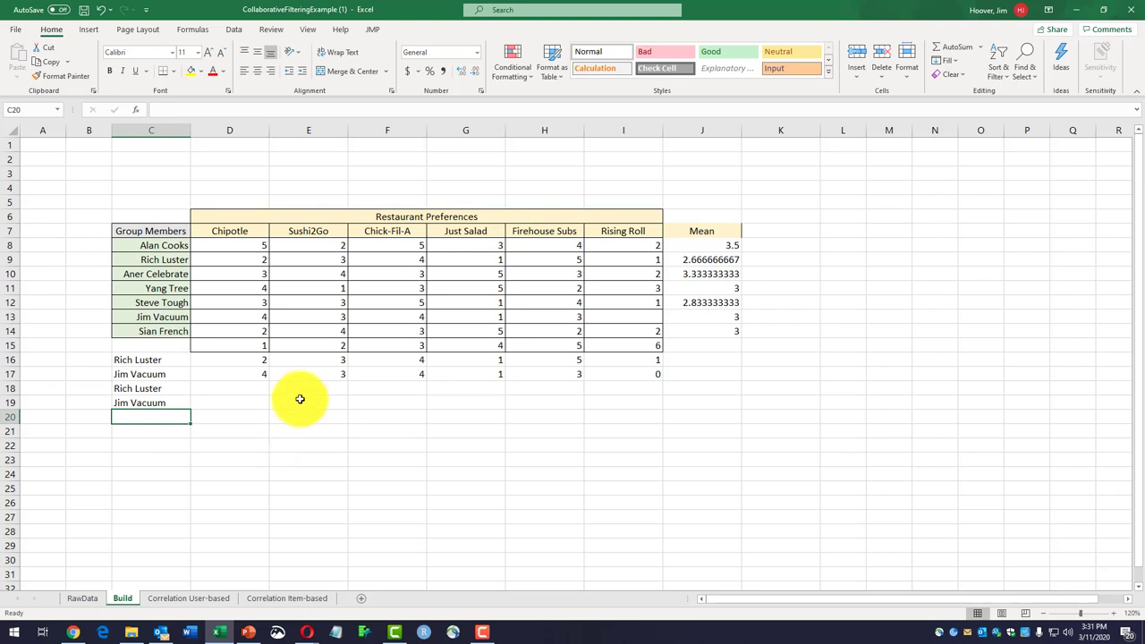
Switch to the PowerPoint presentation and copy the formula =IF(COUNTIF(D$16:D$17,">0")=2,D16,"_ ") from slide 31.
click(247, 390)
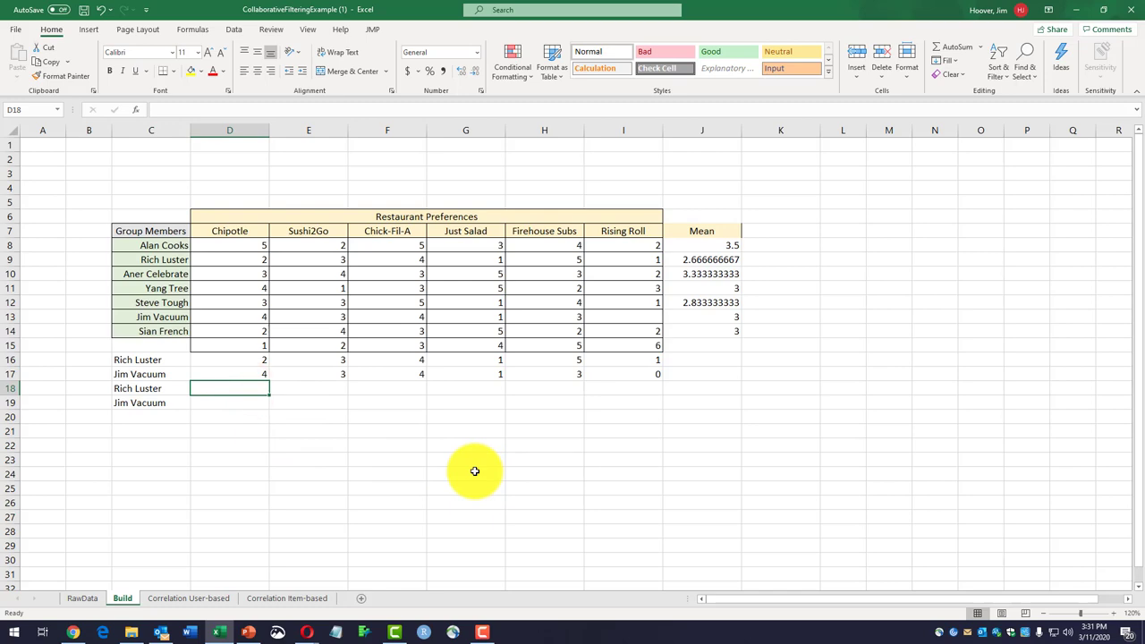
click(248, 632)
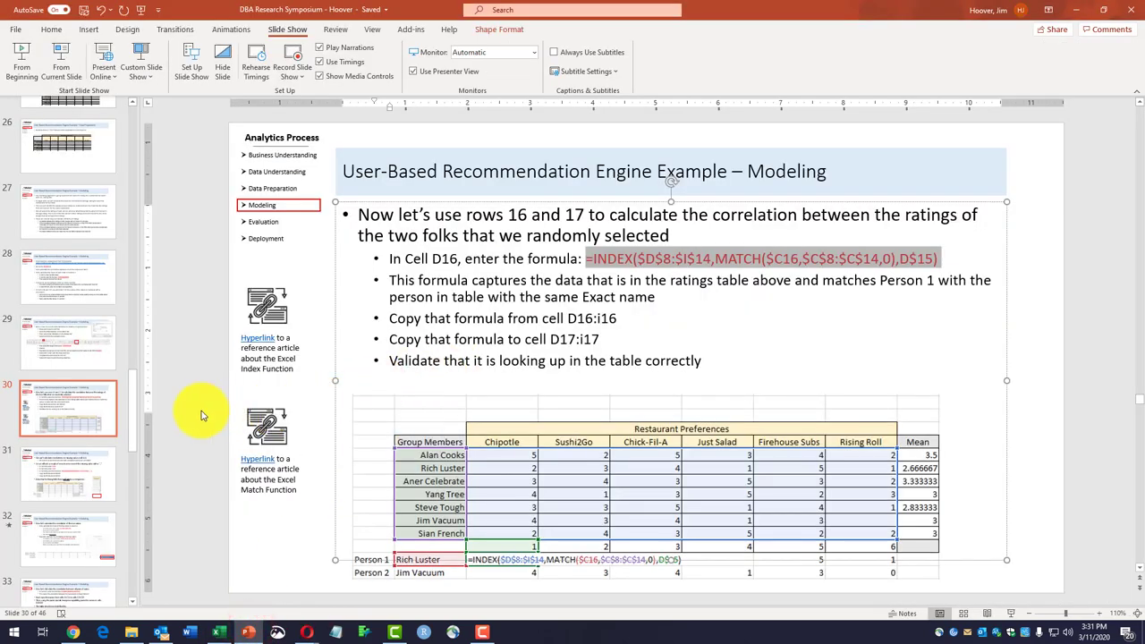
scroll(201, 414, down, 1)
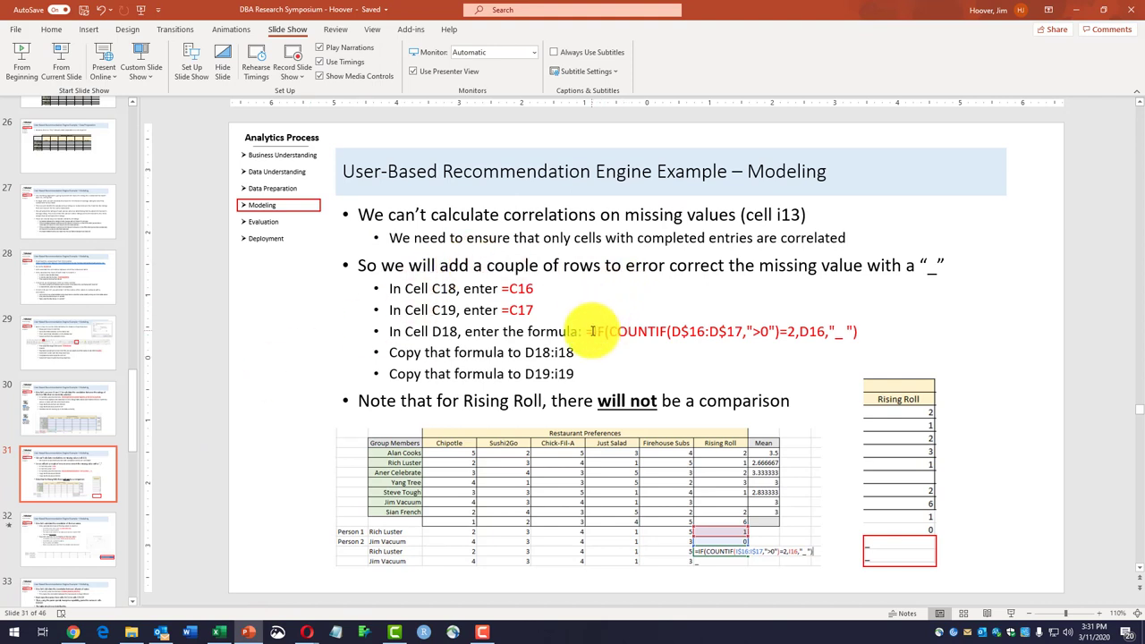
drag(586, 331, 861, 330)
right_click(780, 332)
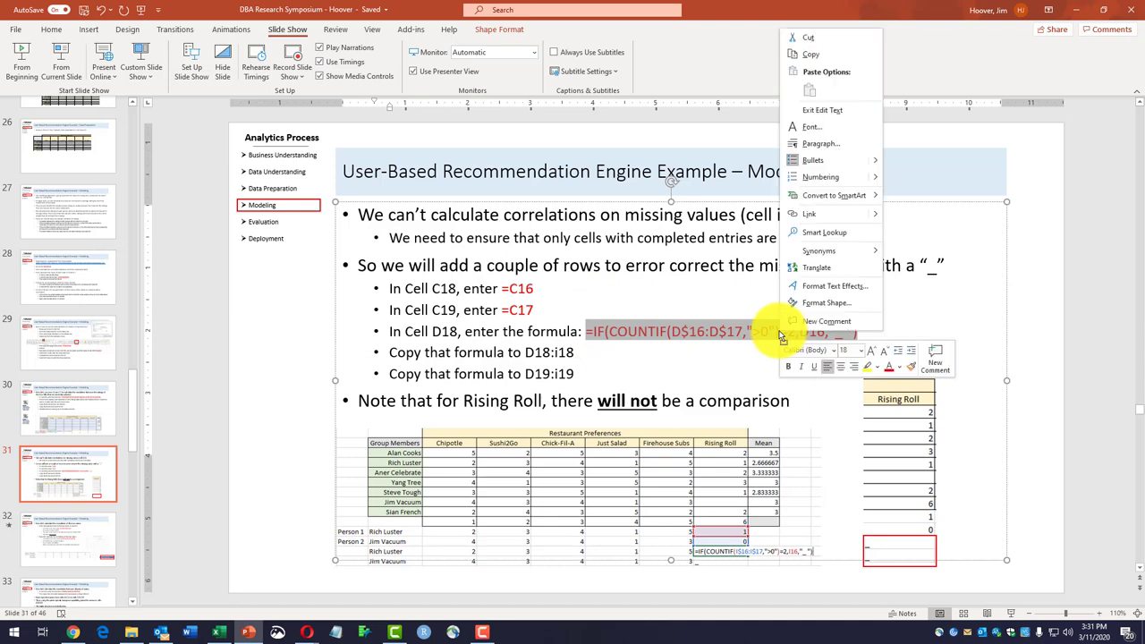
click(835, 59)
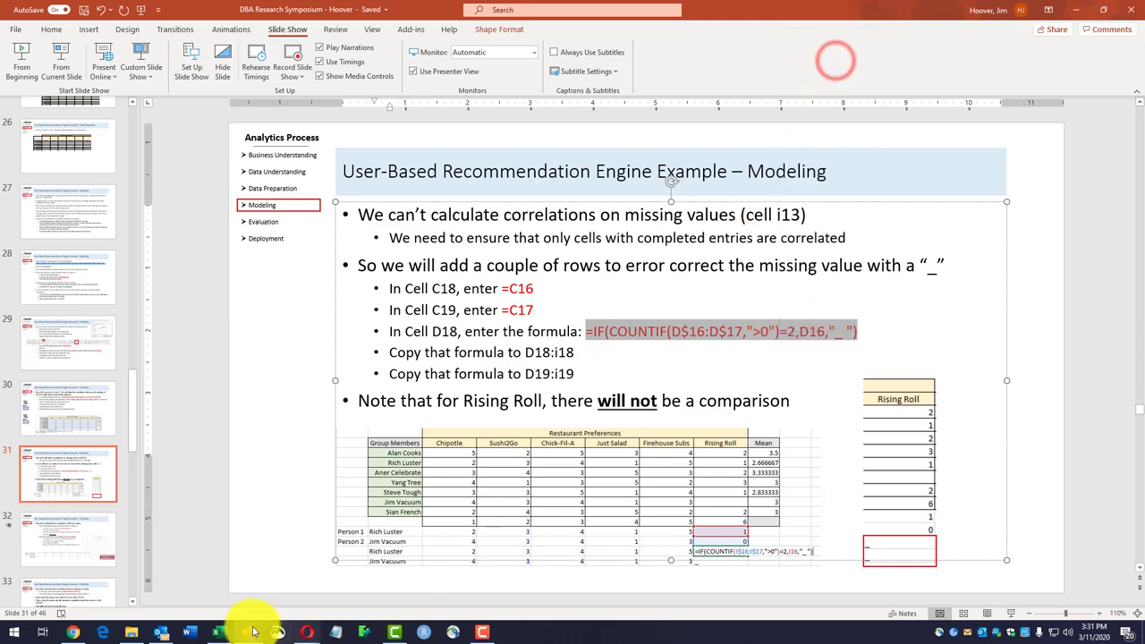
Return to the Excel workbook and enter the copied formula =IF(COUNTIF(D$16:D$17,">0")=2,D16,"_ ") in D18.
click(218, 632)
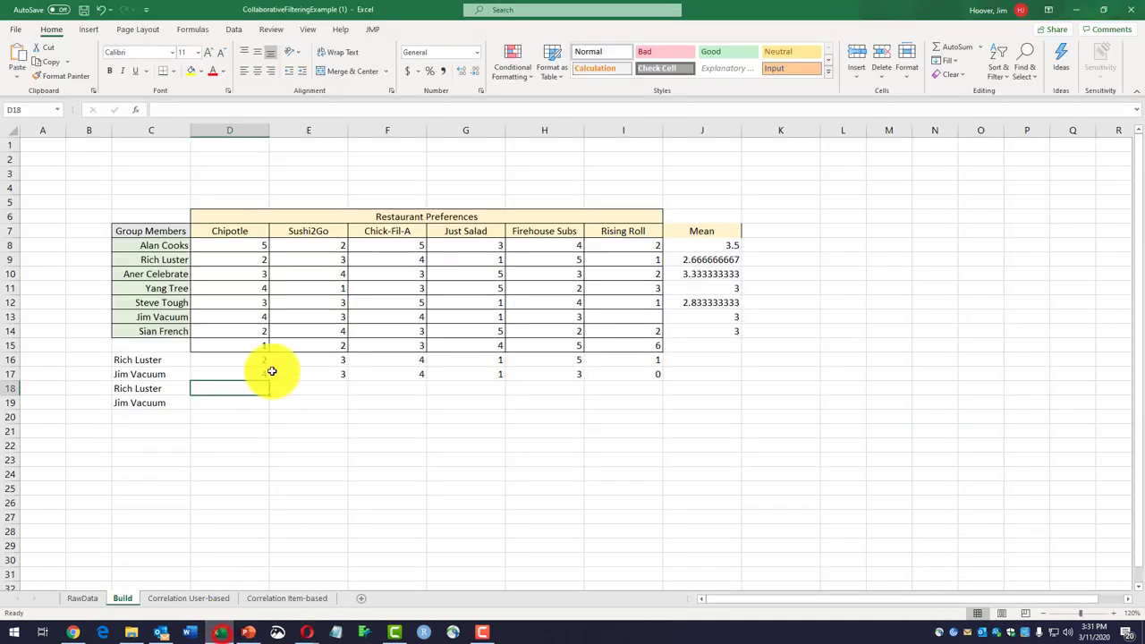
click(156, 109)
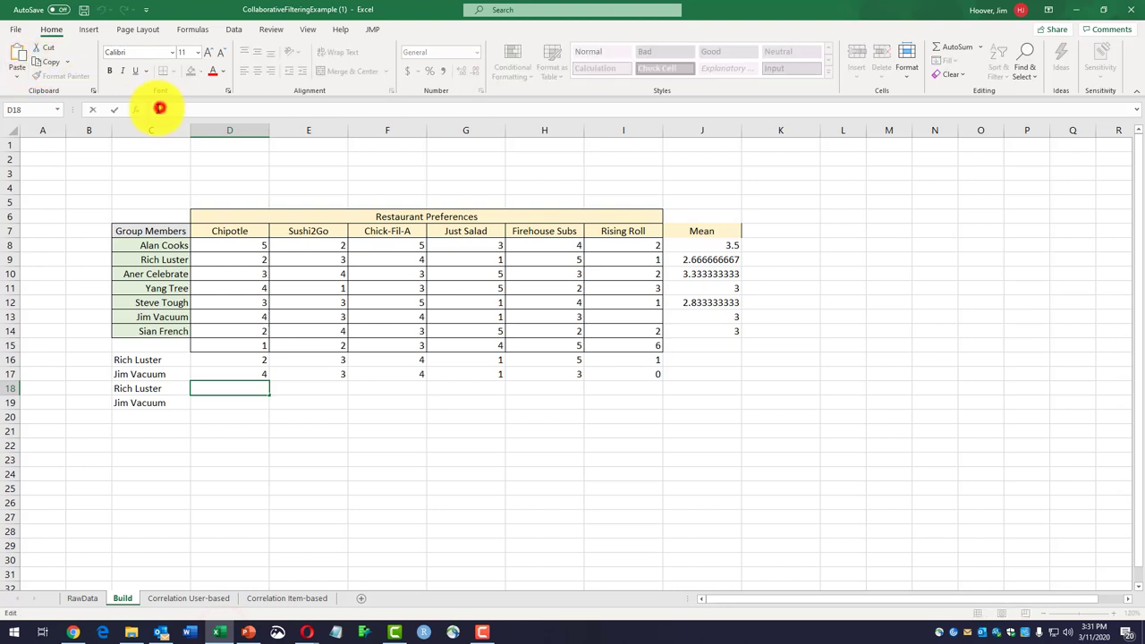
key(ctrl+v)
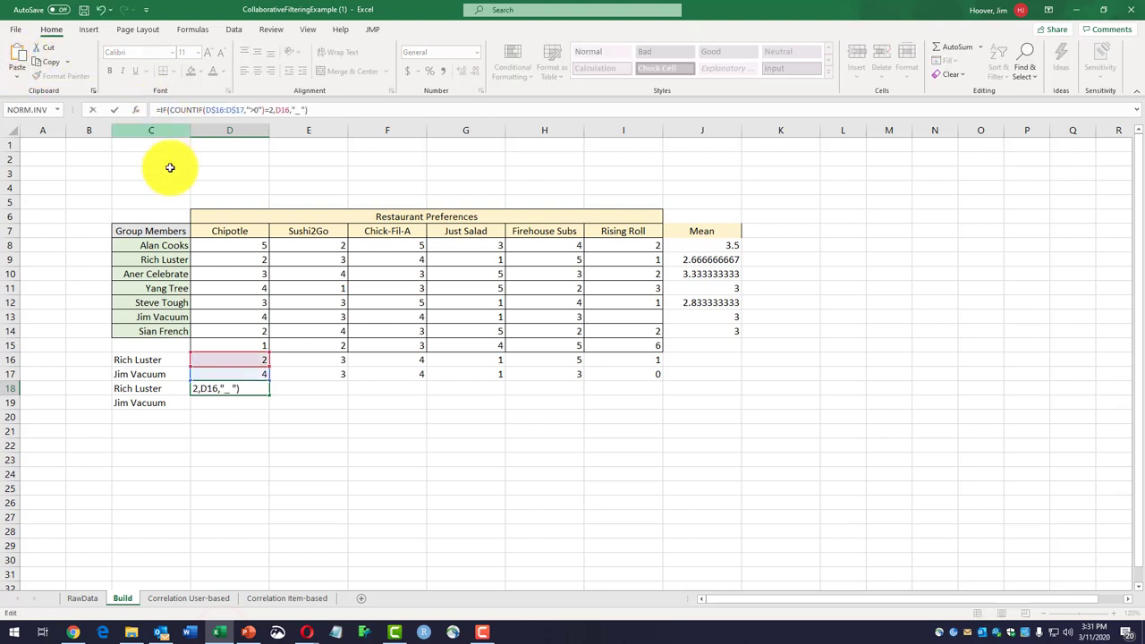
key(Return)
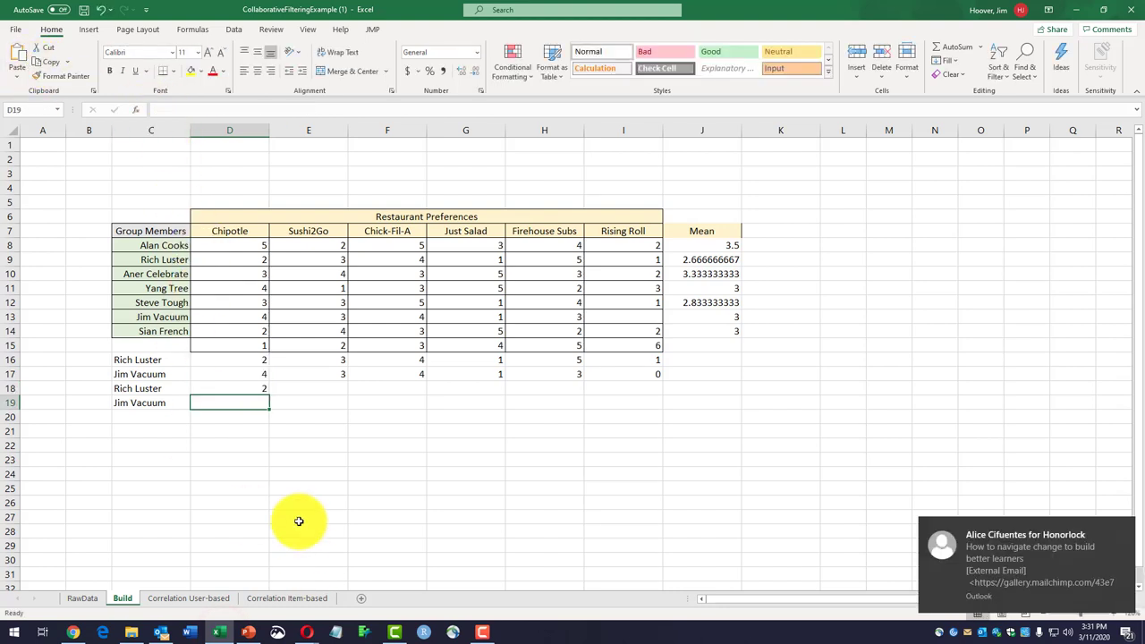
Examine the COUNTIF condition, return value and placeholder arguments of the IF formula in D18.
double_click(234, 388)
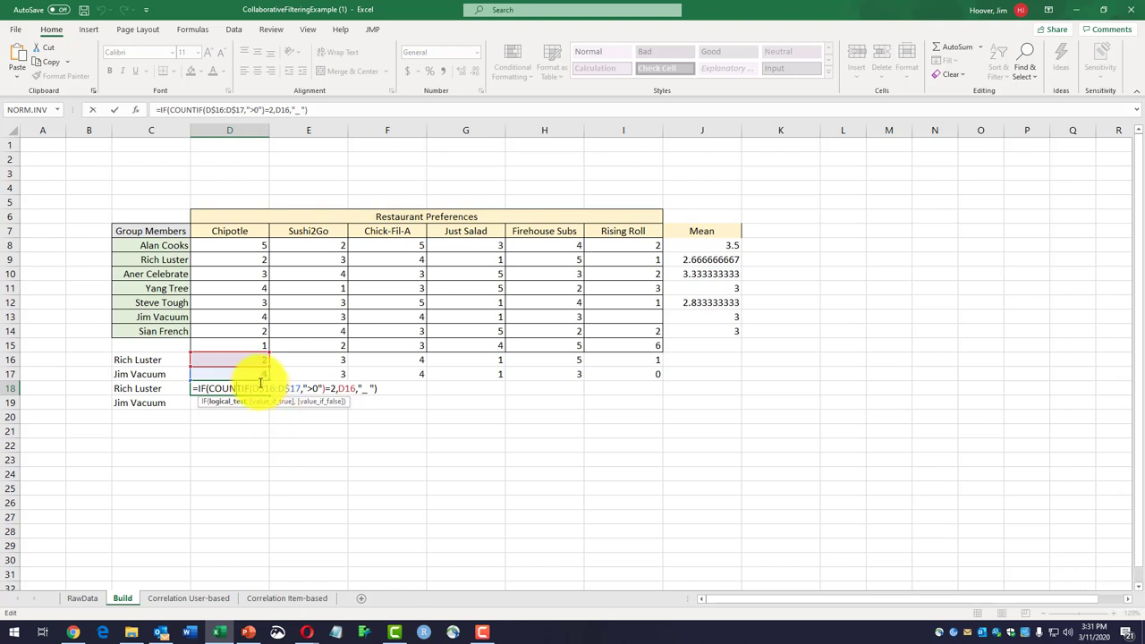
drag(271, 388, 326, 392)
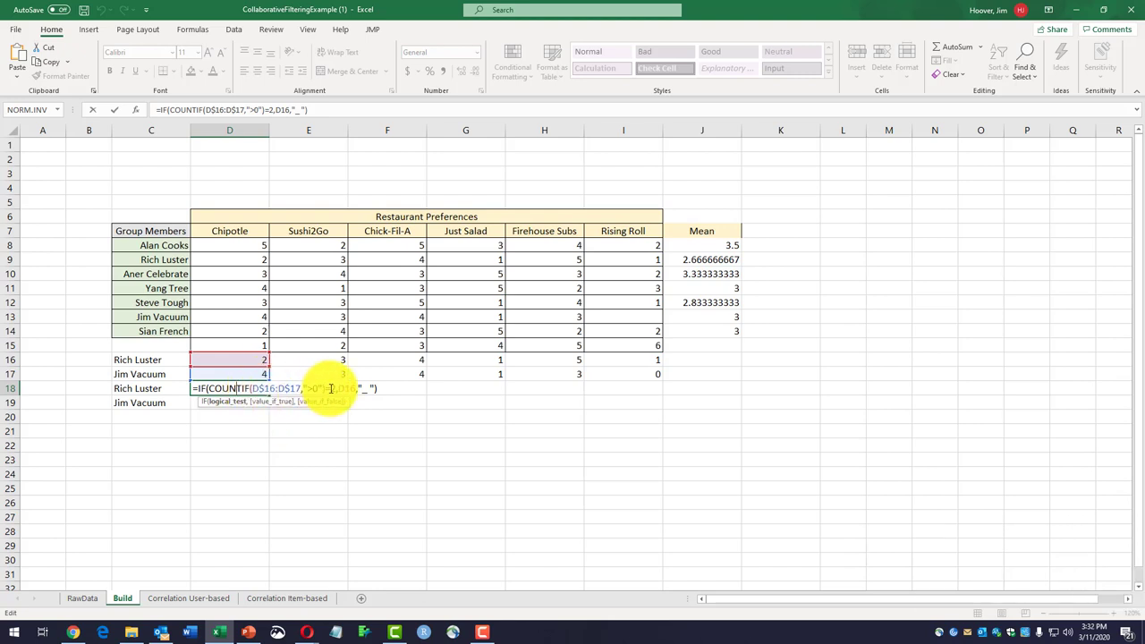
drag(331, 388, 387, 388)
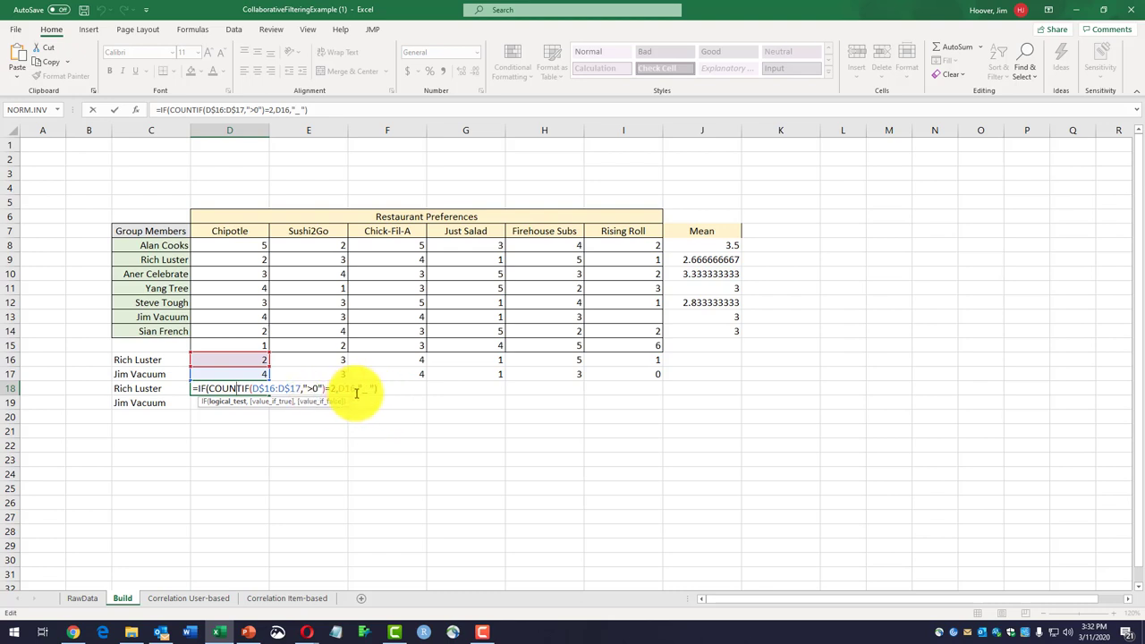
click(387, 389)
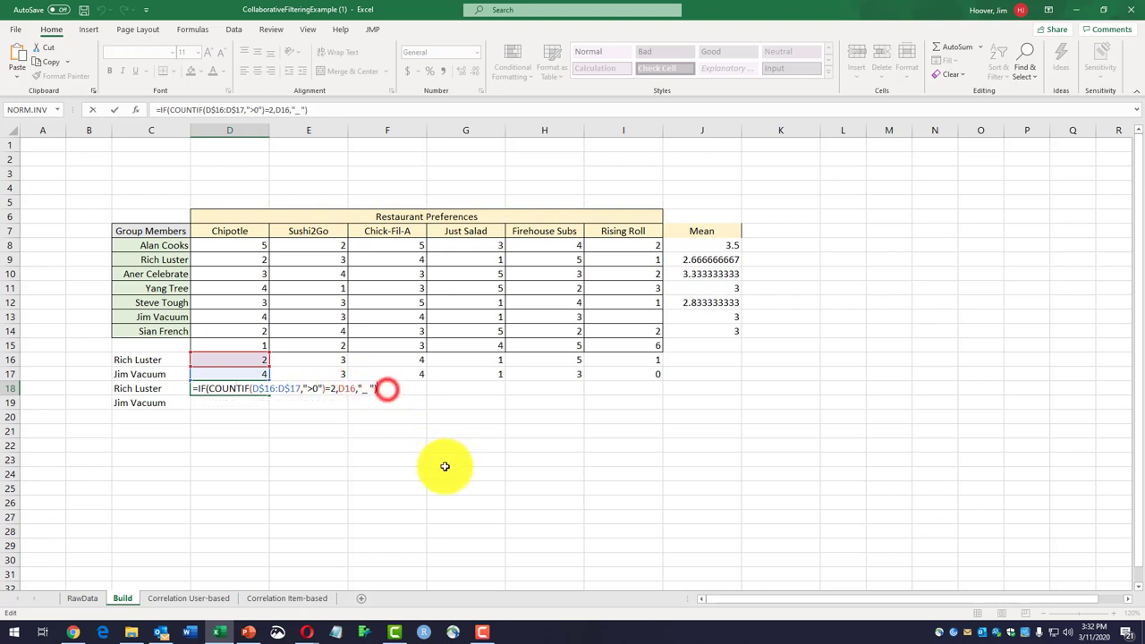
key(Return)
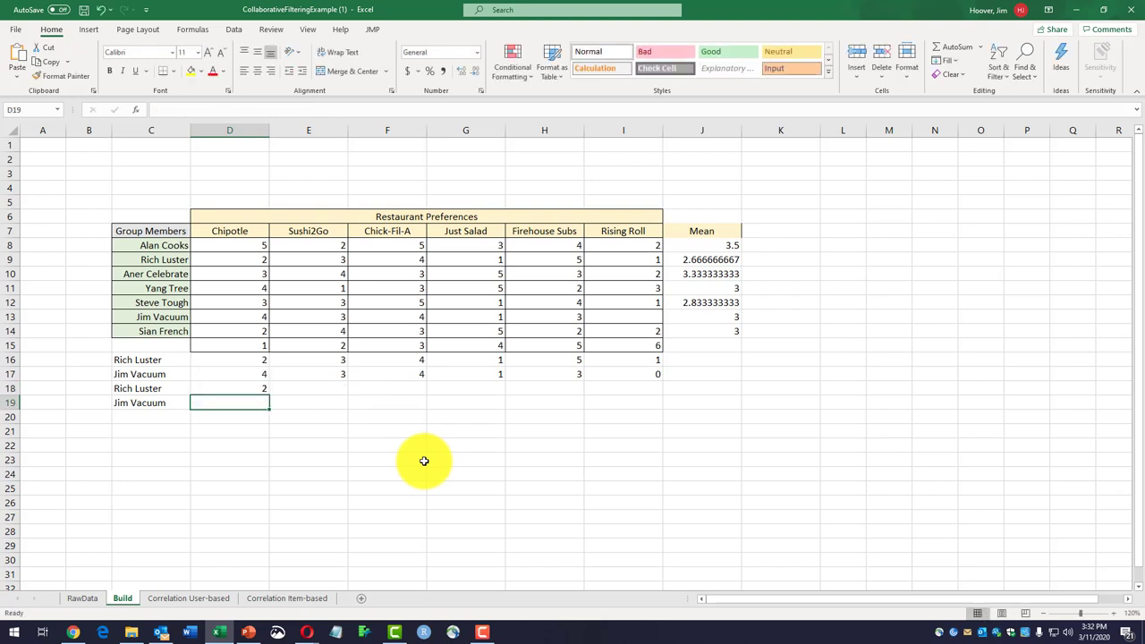
Fill the D18 formula across to I18 and inspect the copied formula in I18.
click(235, 385)
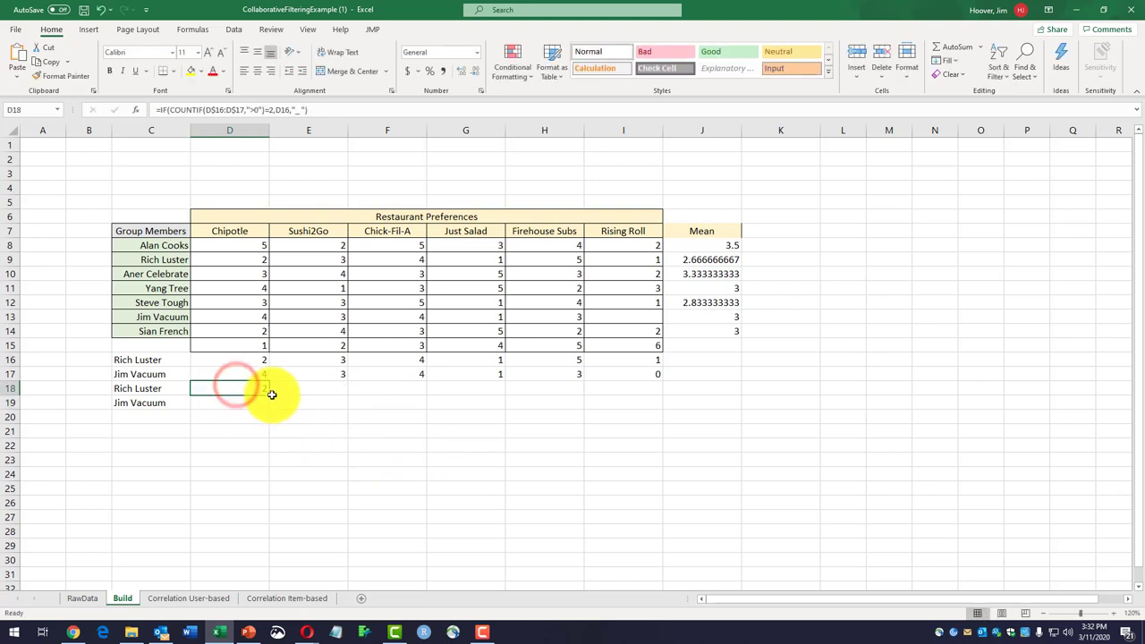
drag(265, 395, 630, 389)
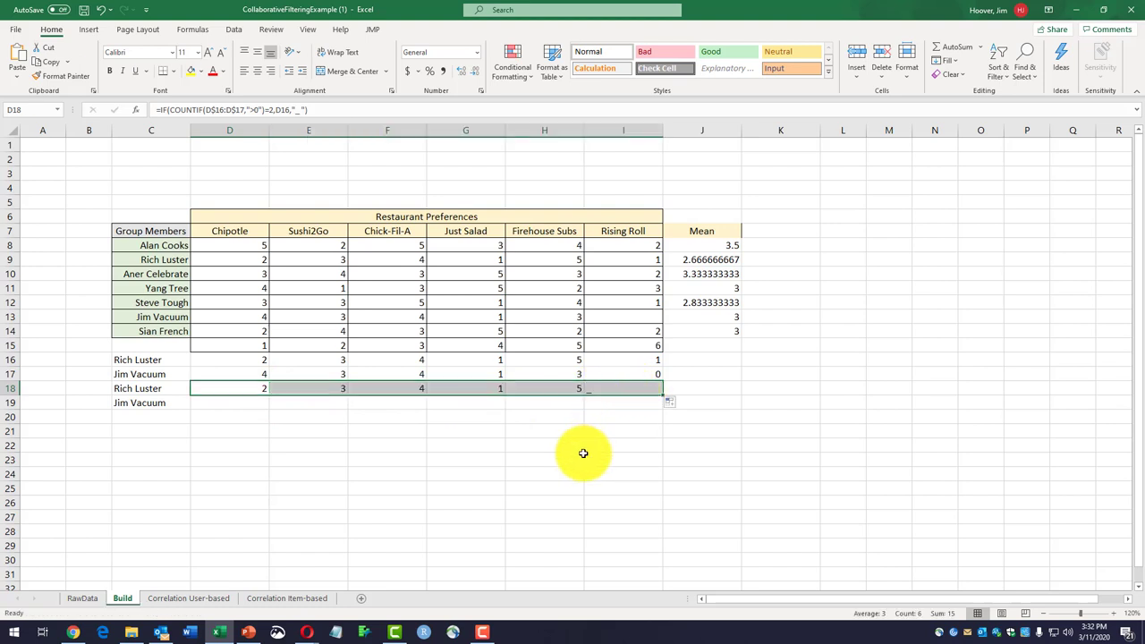
click(595, 384)
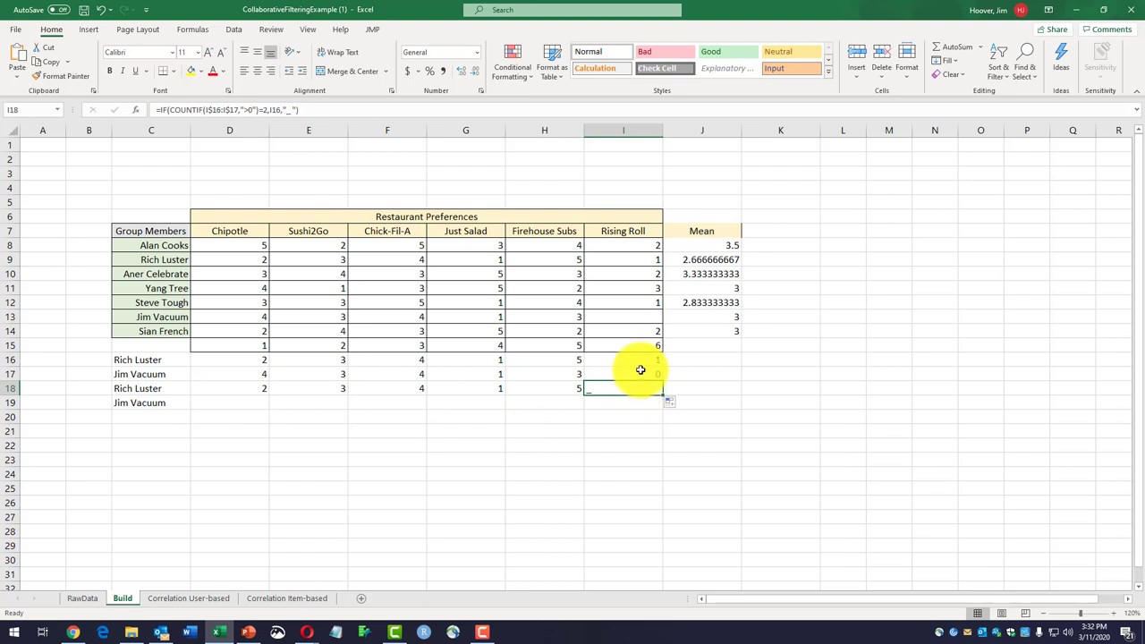
Copy the D18 formula down to D19, fill it across to I19, and check the formula in I18.
click(251, 391)
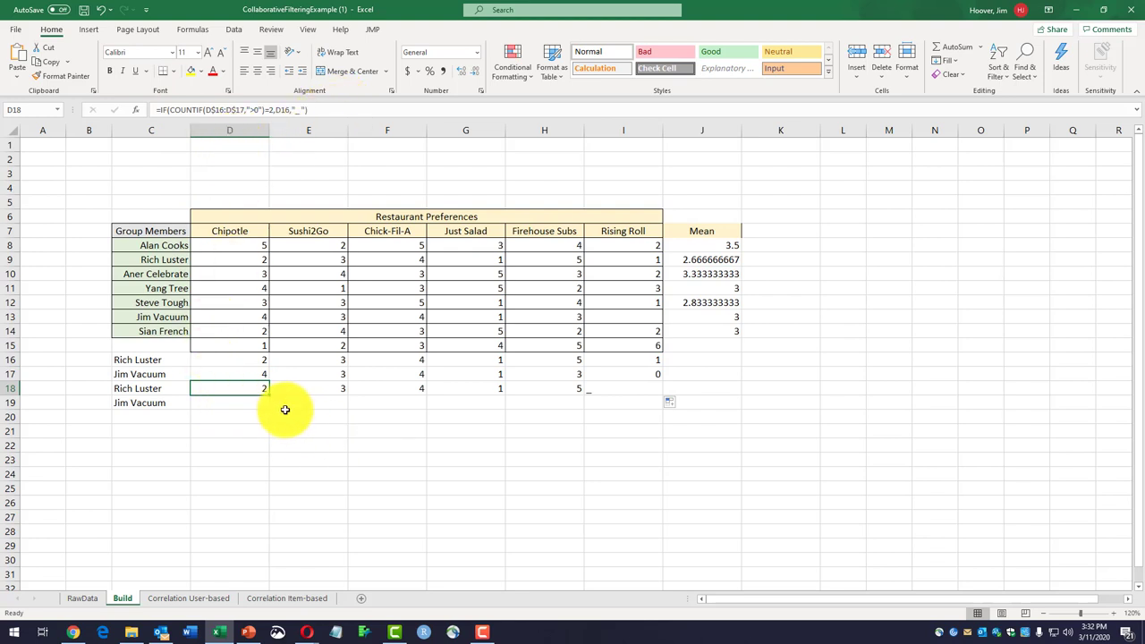
drag(270, 396, 256, 409)
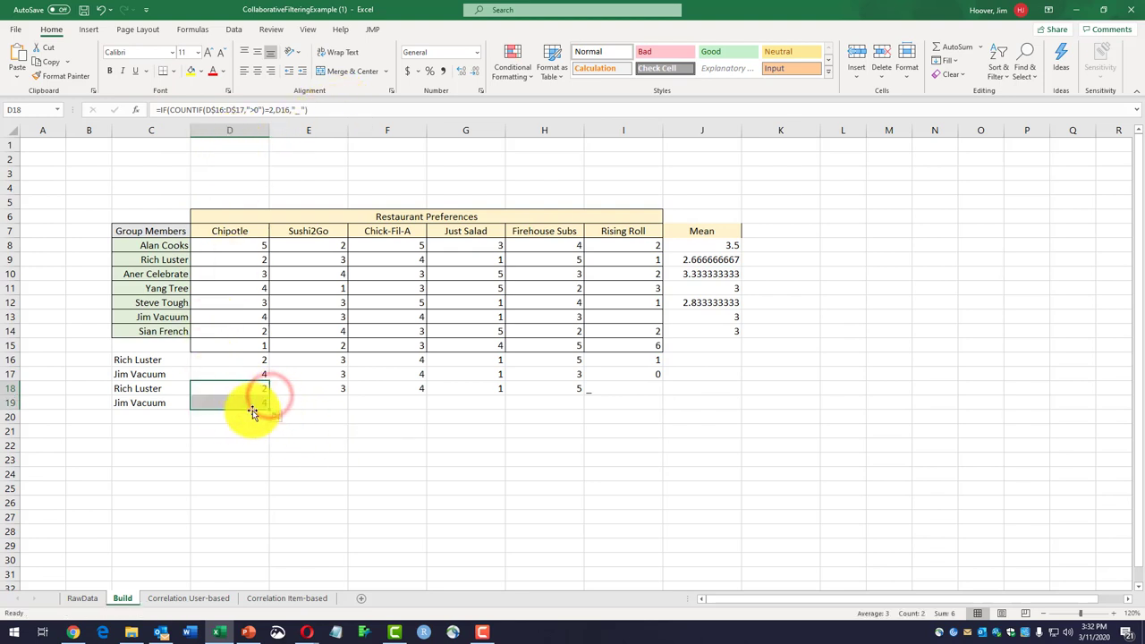
click(240, 402)
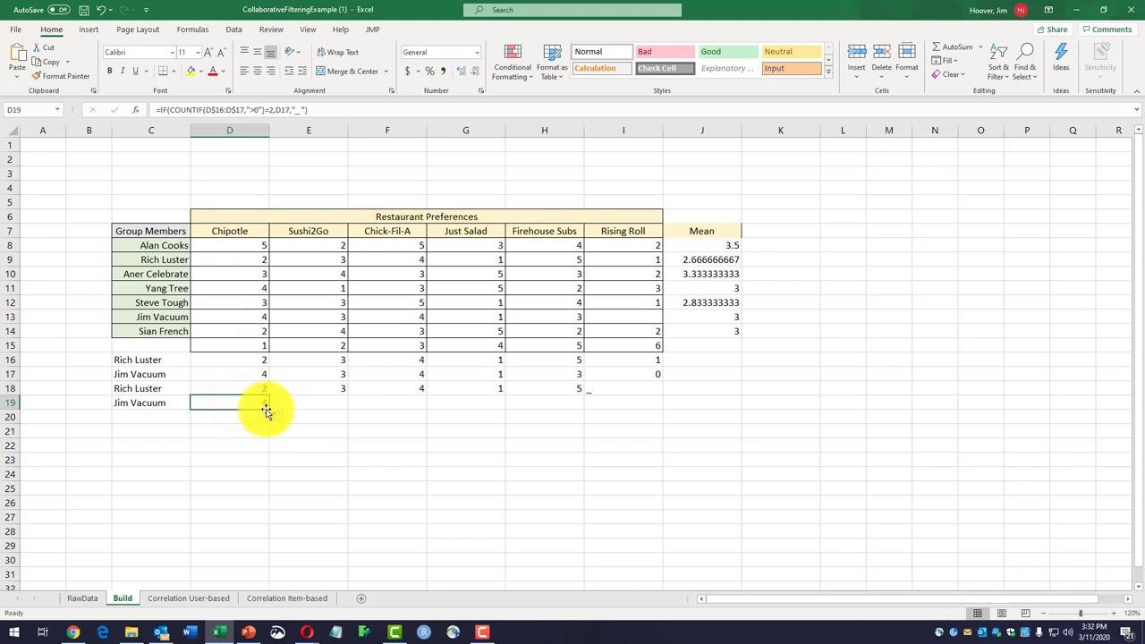
drag(269, 409, 642, 406)
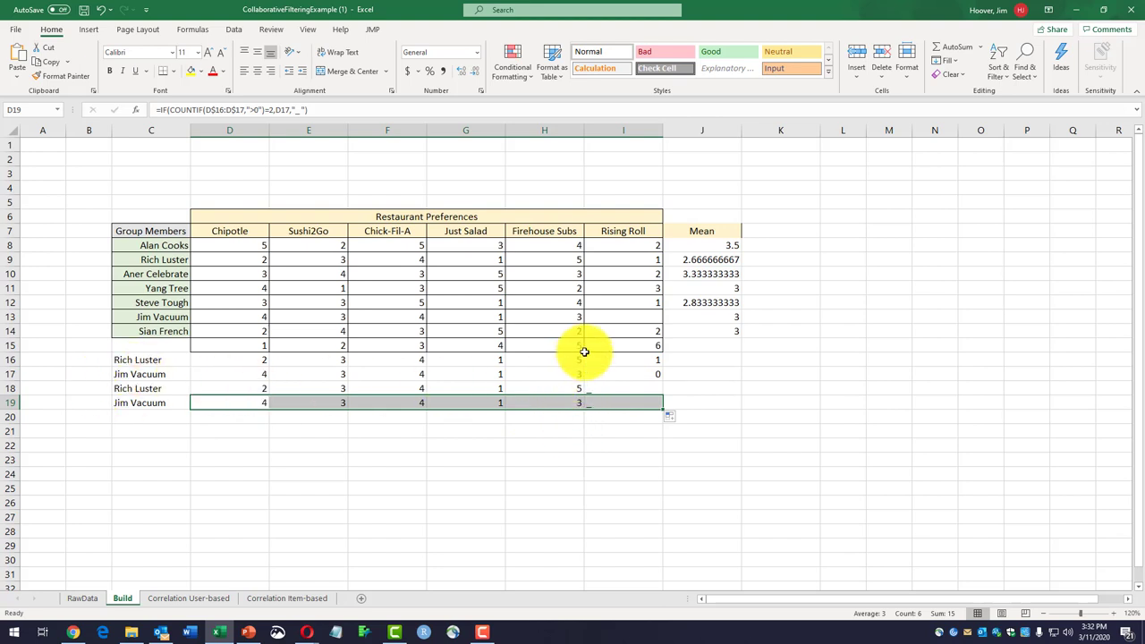
click(638, 372)
click(625, 387)
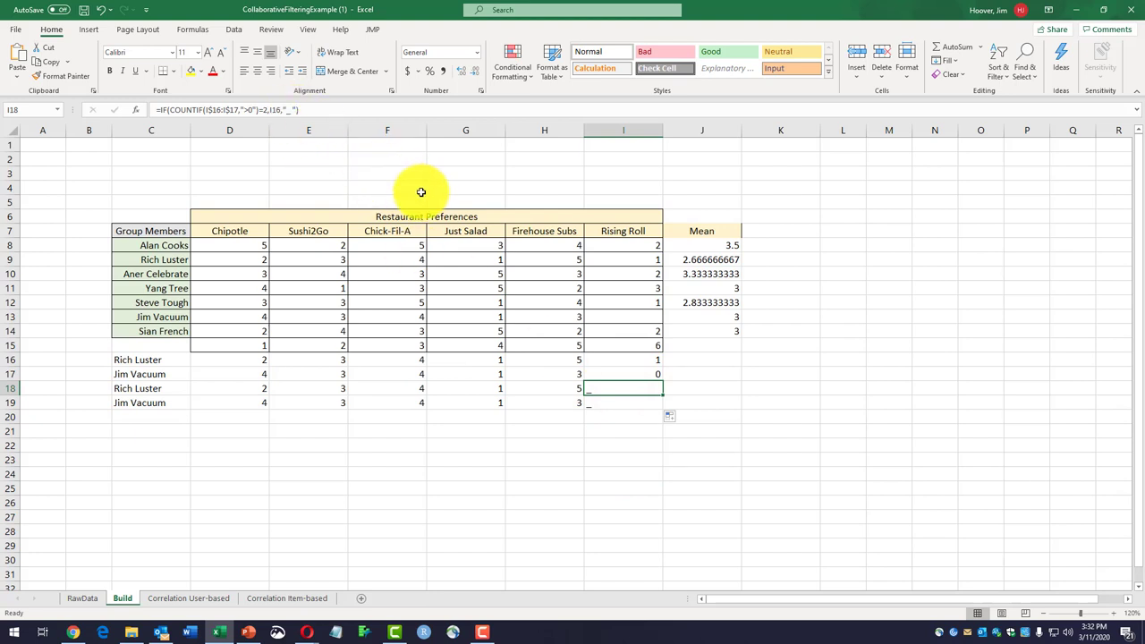
Select J18 in the workbook, switch to PowerPoint, and copy the formula =CORREL(D18:I18,D19:I19) from slide 32.
click(680, 387)
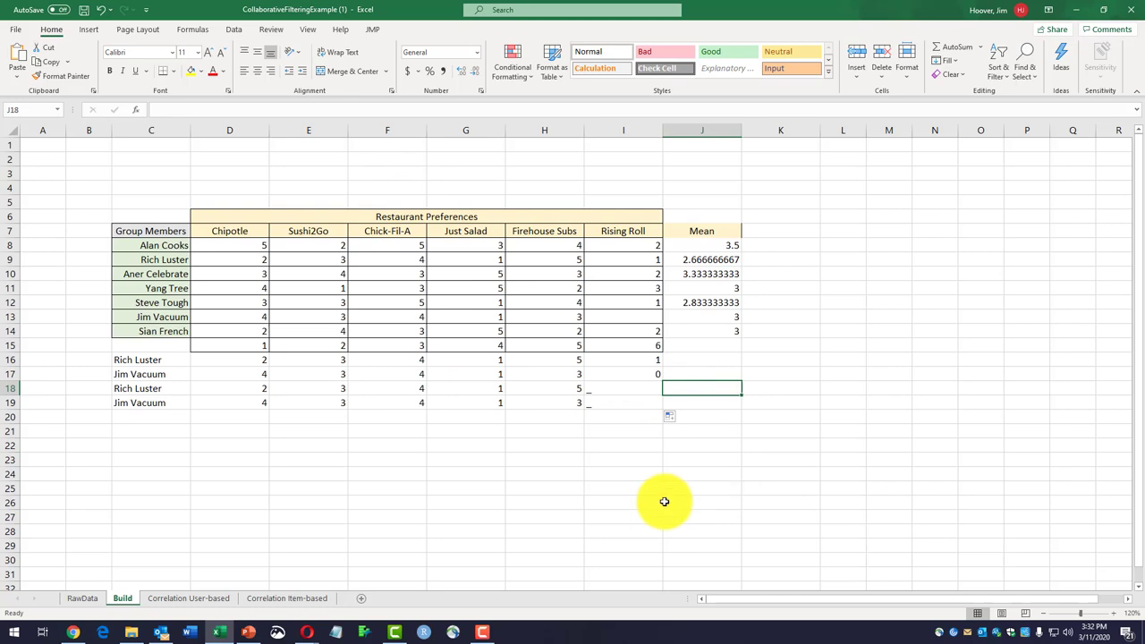
click(247, 633)
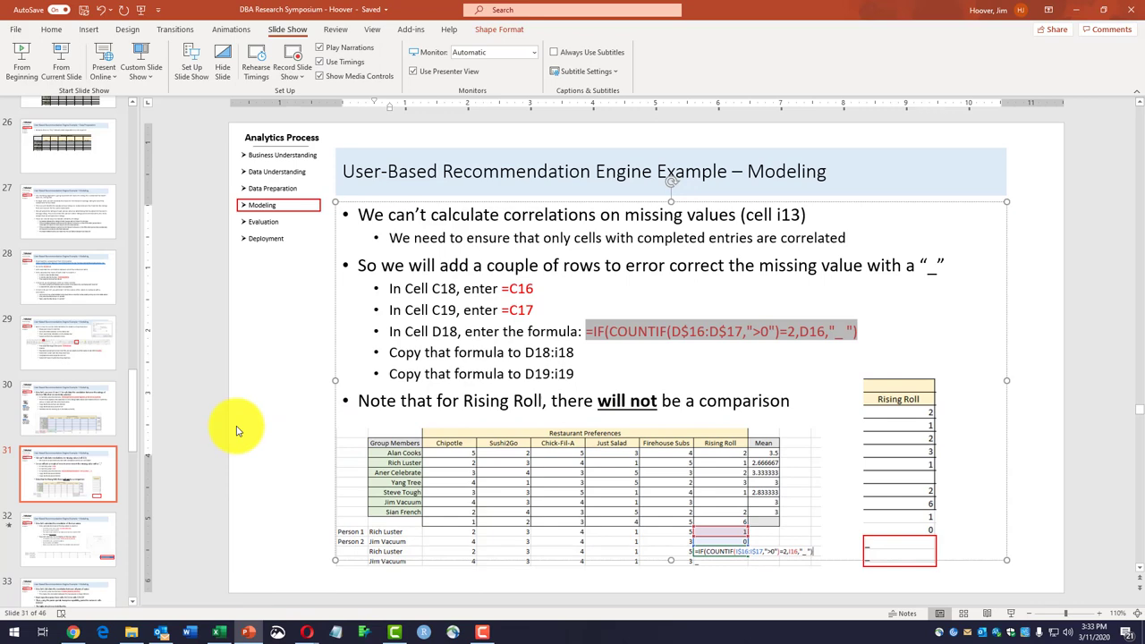
scroll(237, 430, down, 1)
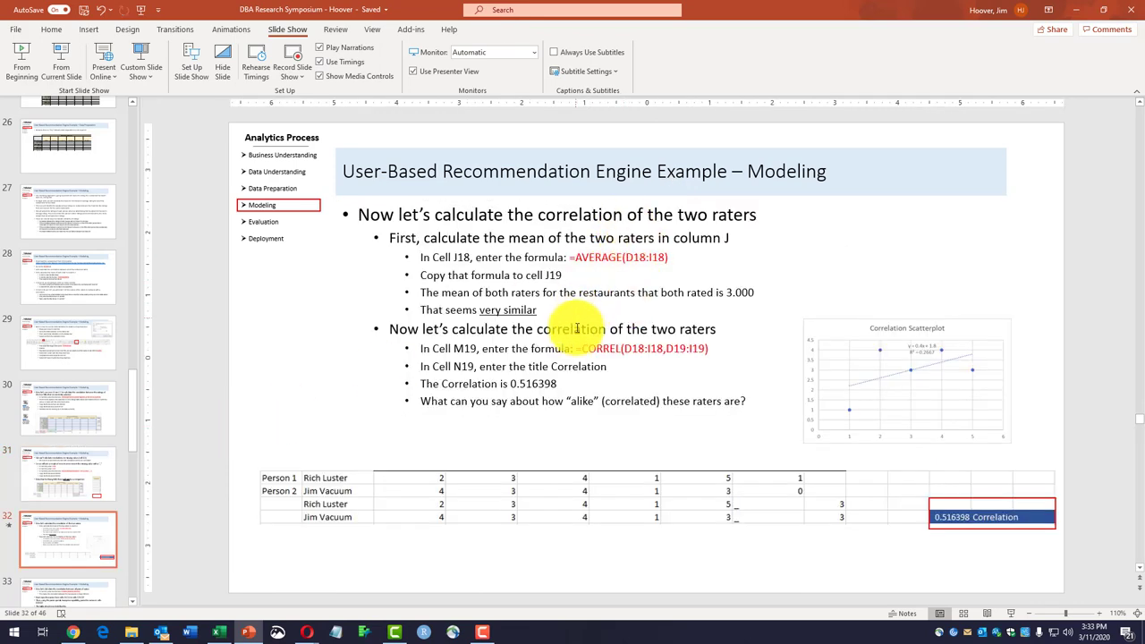
drag(576, 348, 710, 346)
key(ctrl+c)
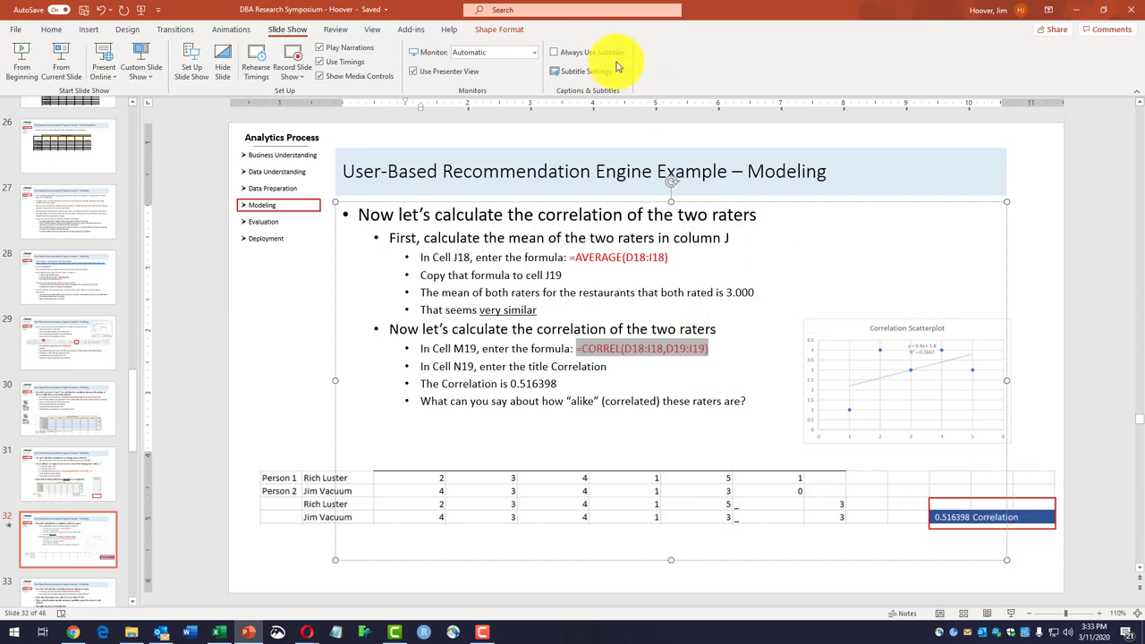
click(50, 29)
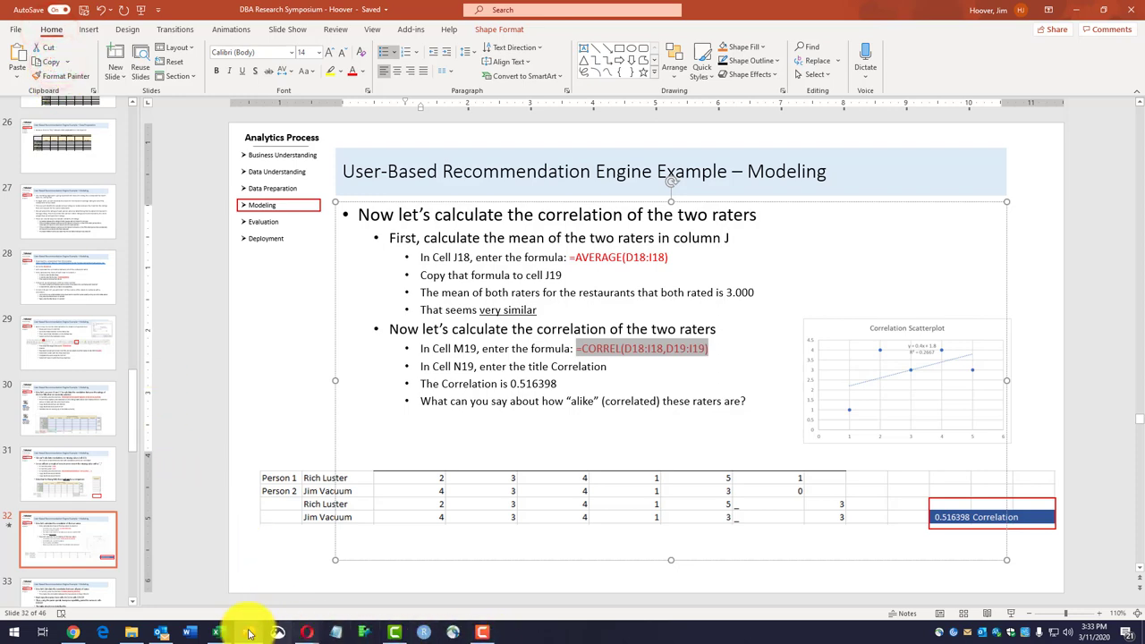
Return to the Excel workbook, enter the copied formula =CORREL(D18:I18,D19:I19) in J18, and review its two ranges.
click(219, 632)
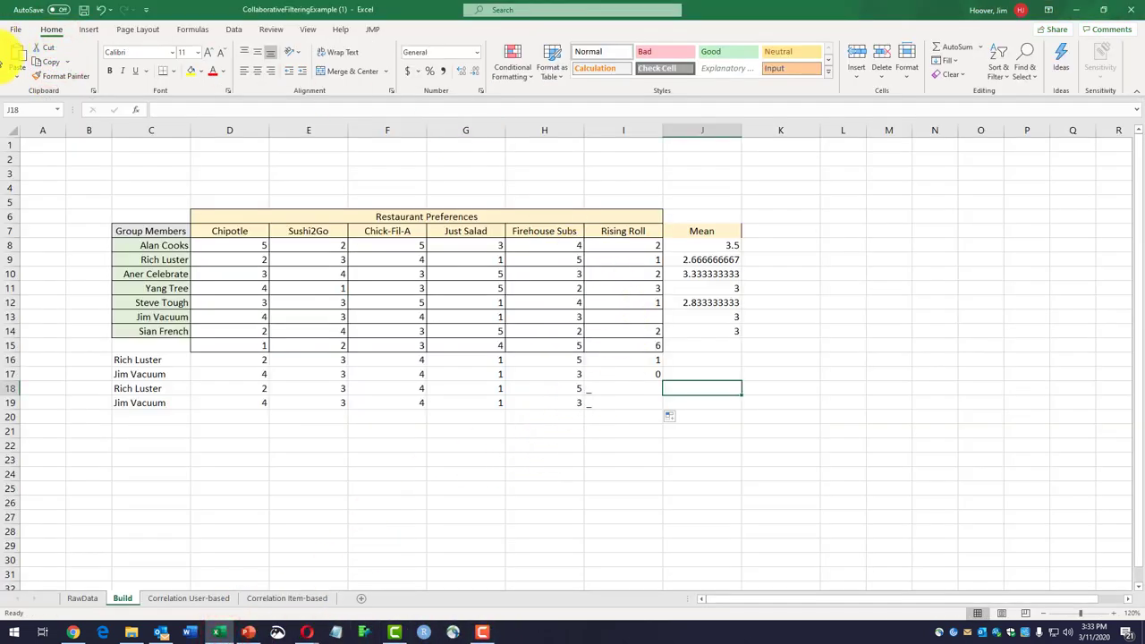
click(176, 109)
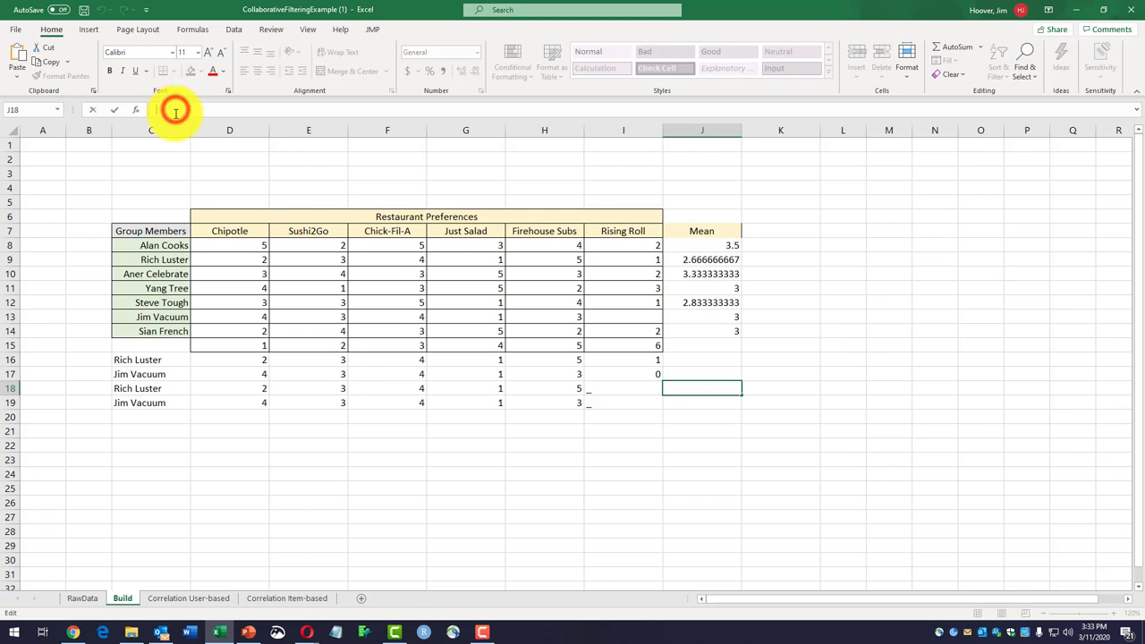
key(ctrl+v)
key(Return)
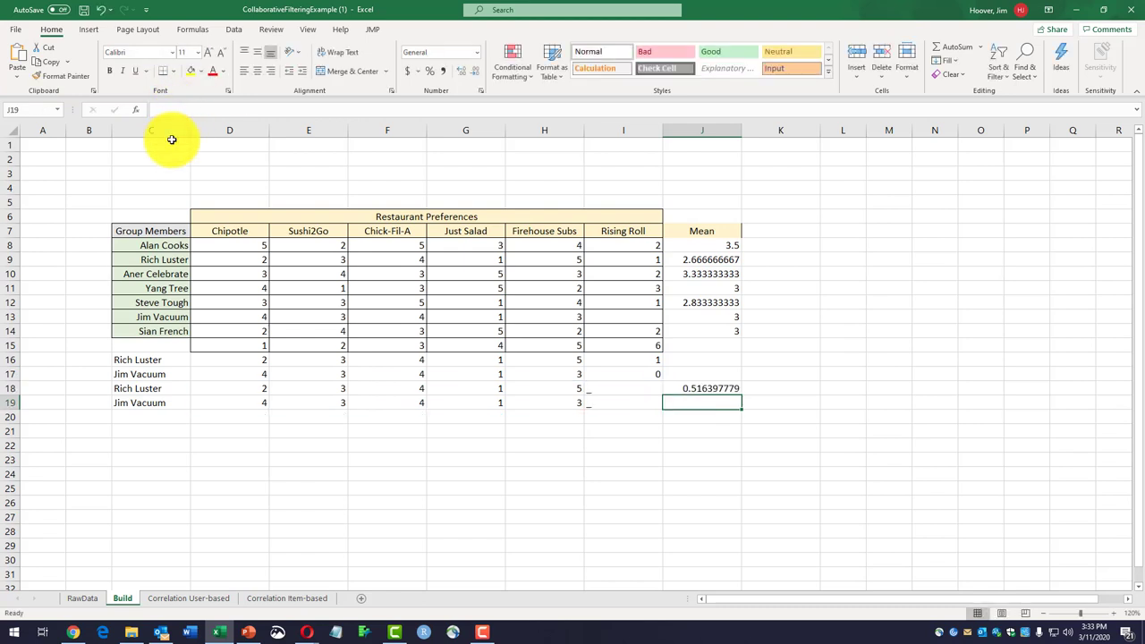
double_click(704, 385)
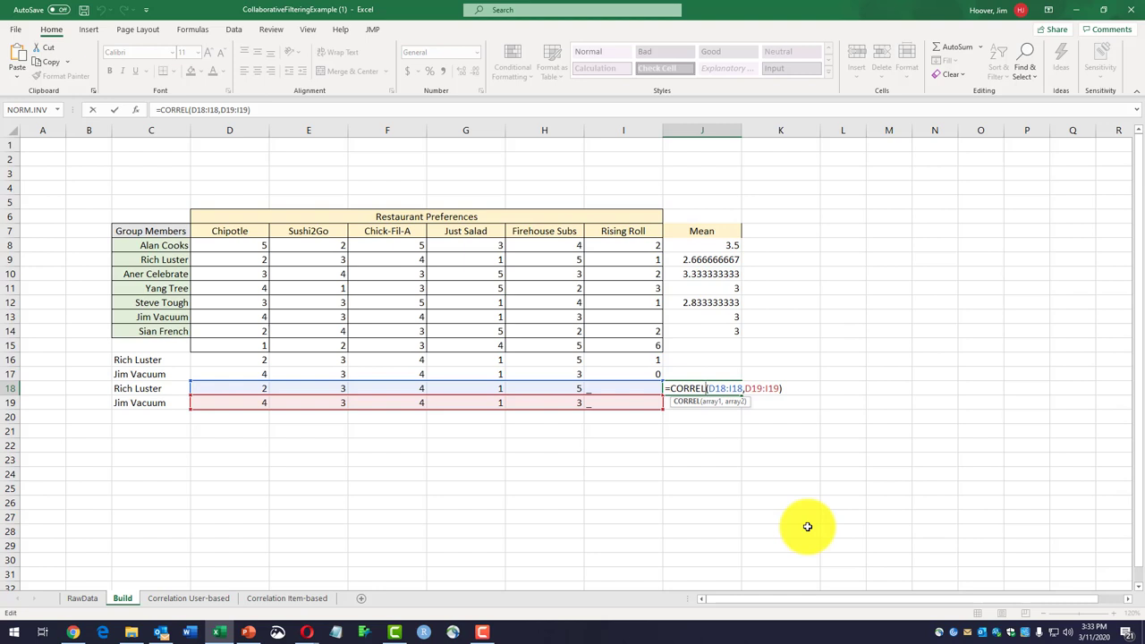
key(ctrl+Return)
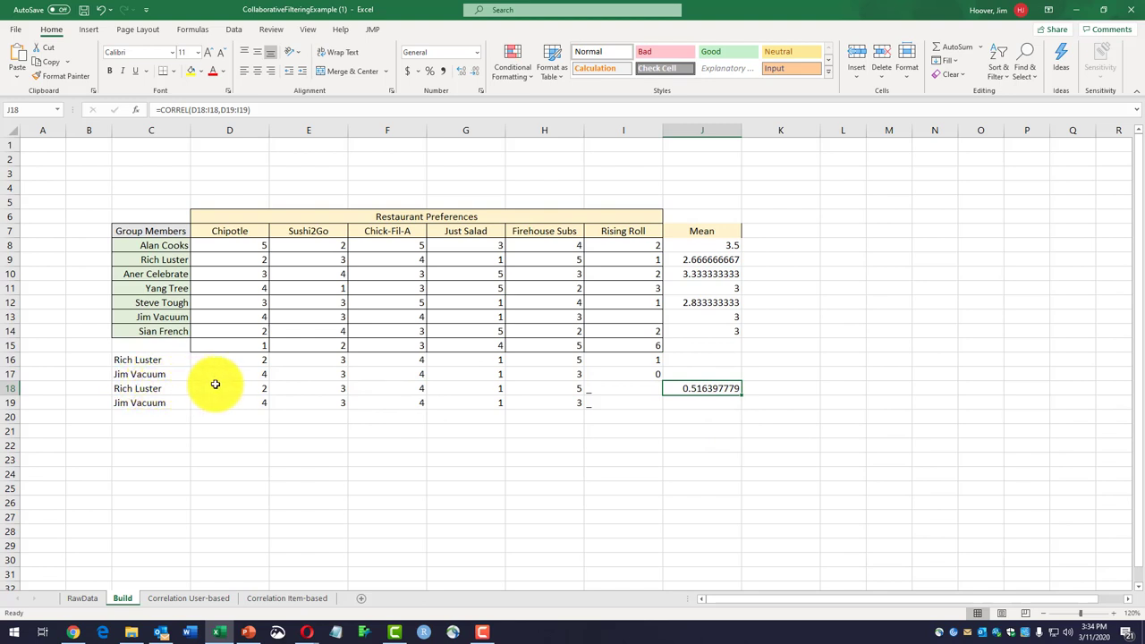
Insert a scatter chart of the two raters' ratings in D18:H19 and place it beside the Mean column.
drag(215, 387, 573, 402)
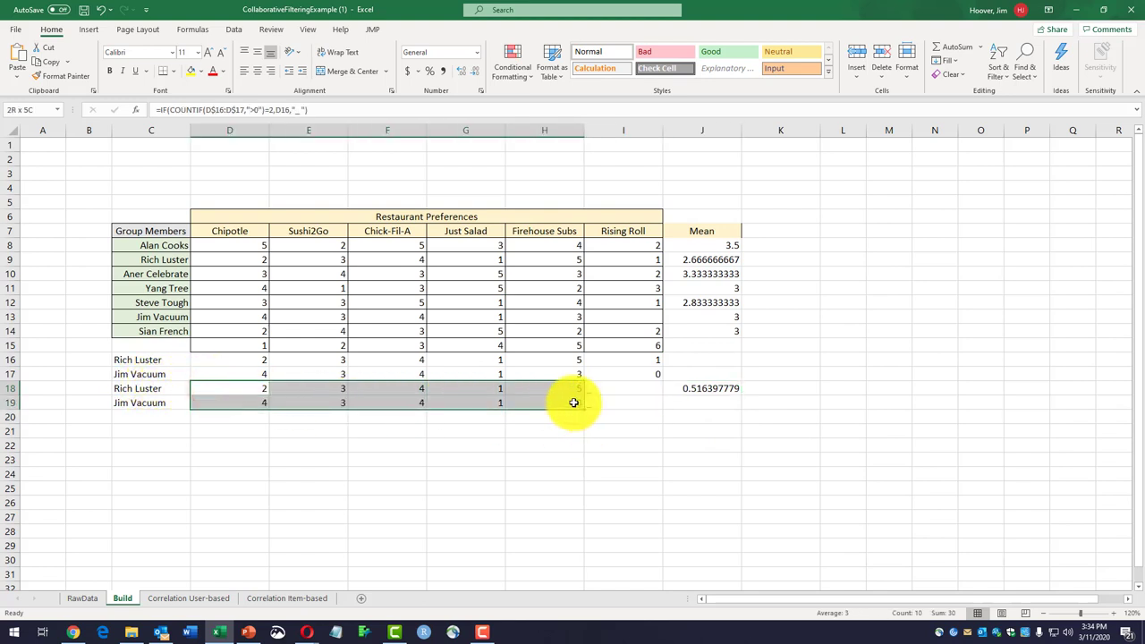
click(87, 29)
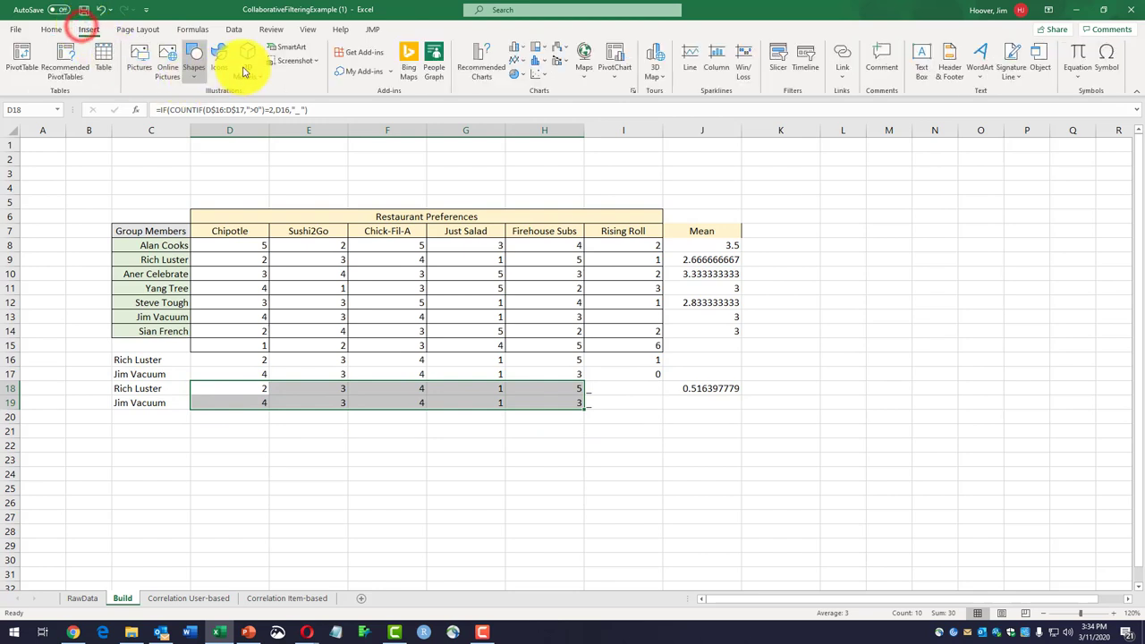
click(534, 71)
click(554, 115)
drag(689, 273, 1048, 206)
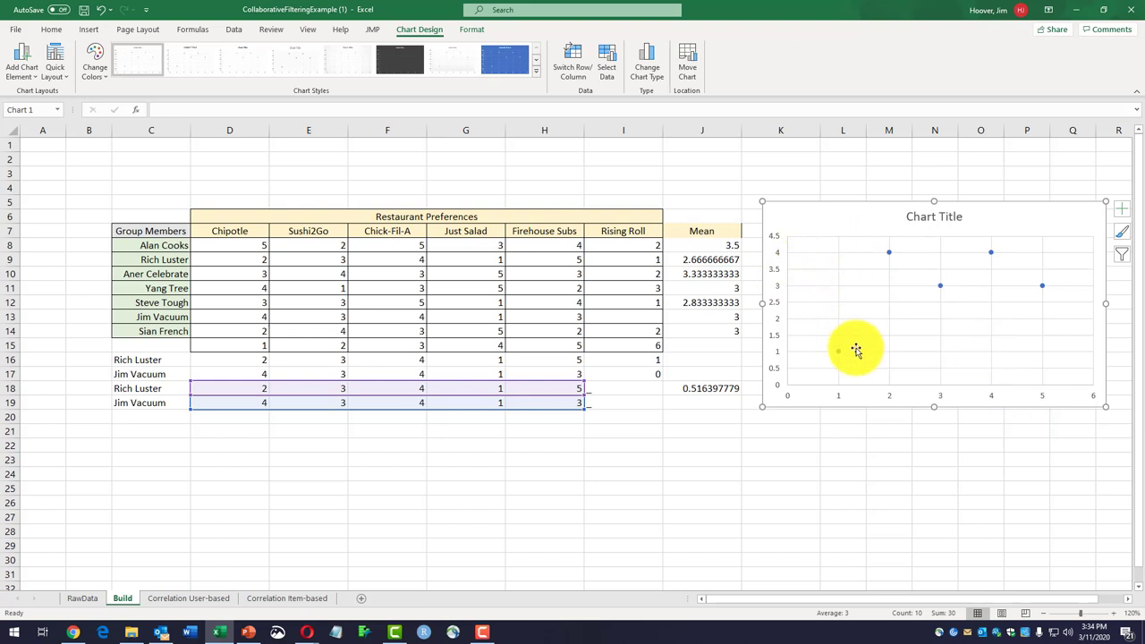
Add a linear trendline to the scatter chart with its equation and R-squared value displayed, and move that label clear of the line.
right_click(838, 353)
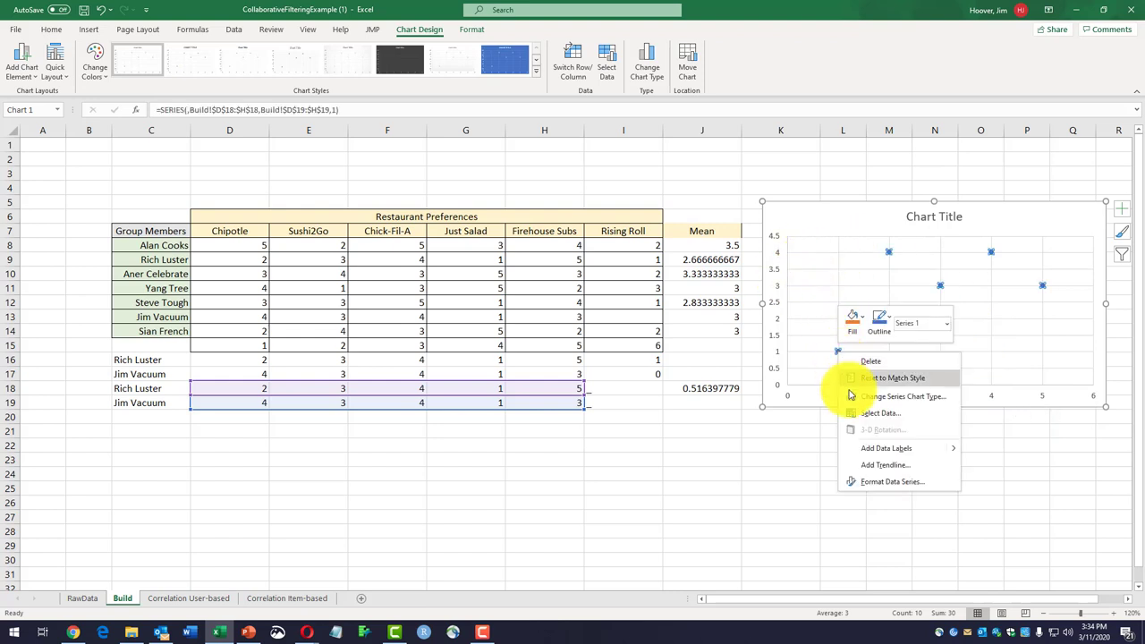
click(874, 467)
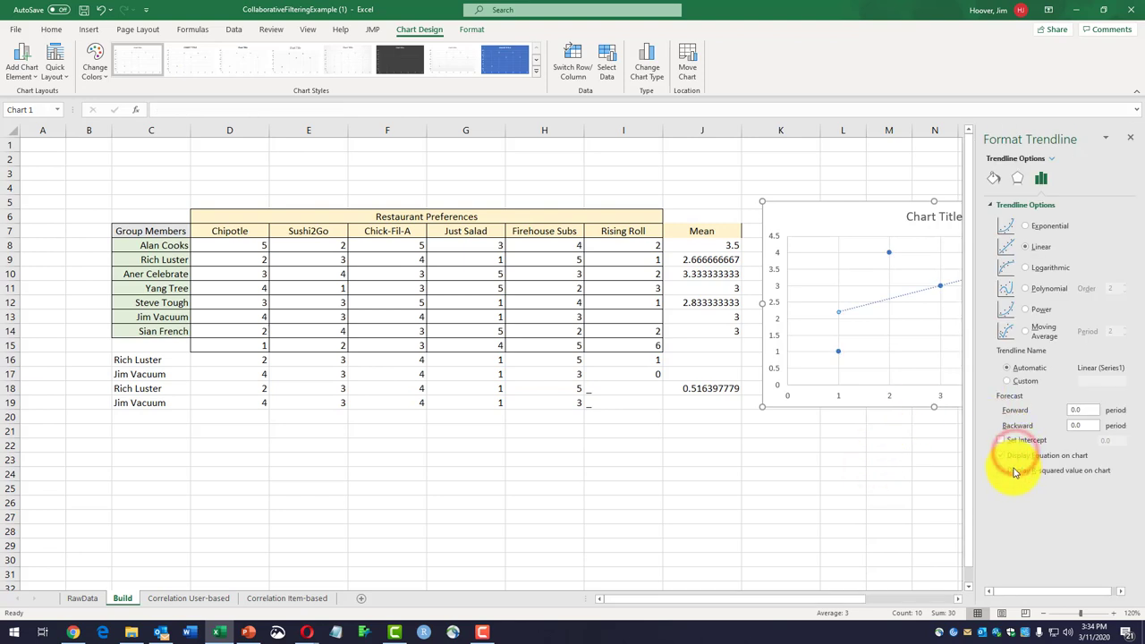
click(1015, 470)
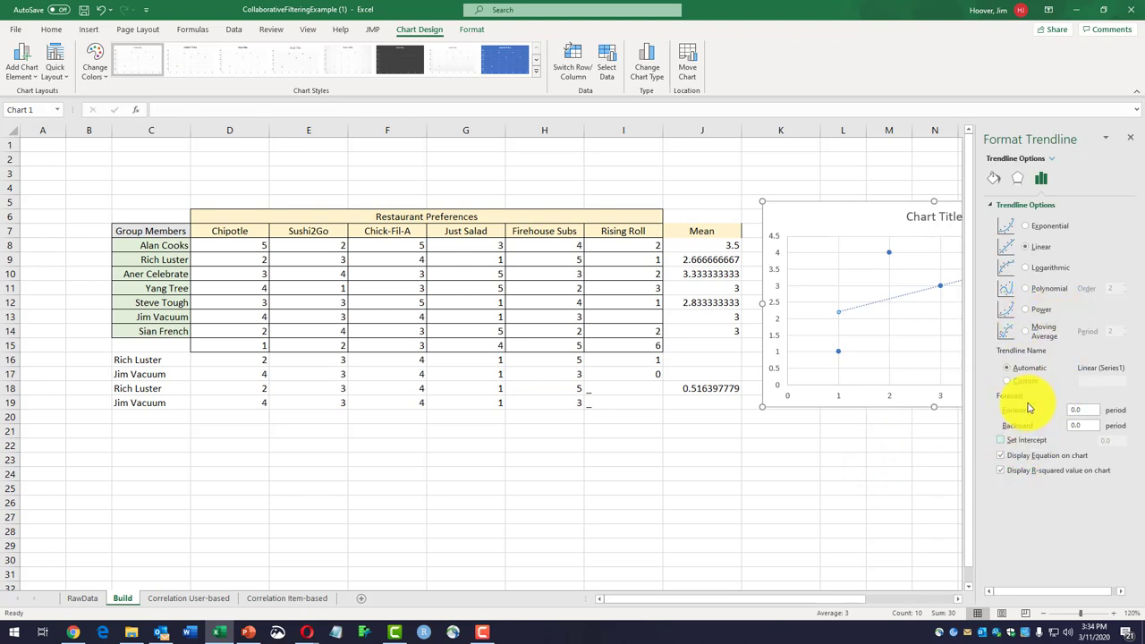
click(1129, 138)
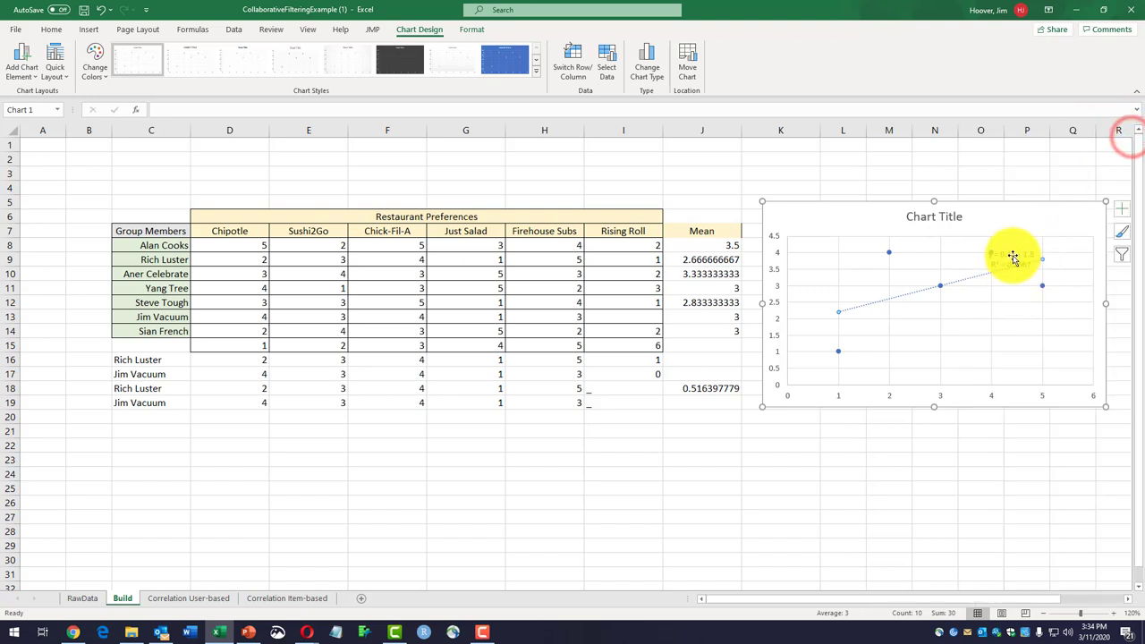
click(1015, 254)
drag(1019, 248, 939, 241)
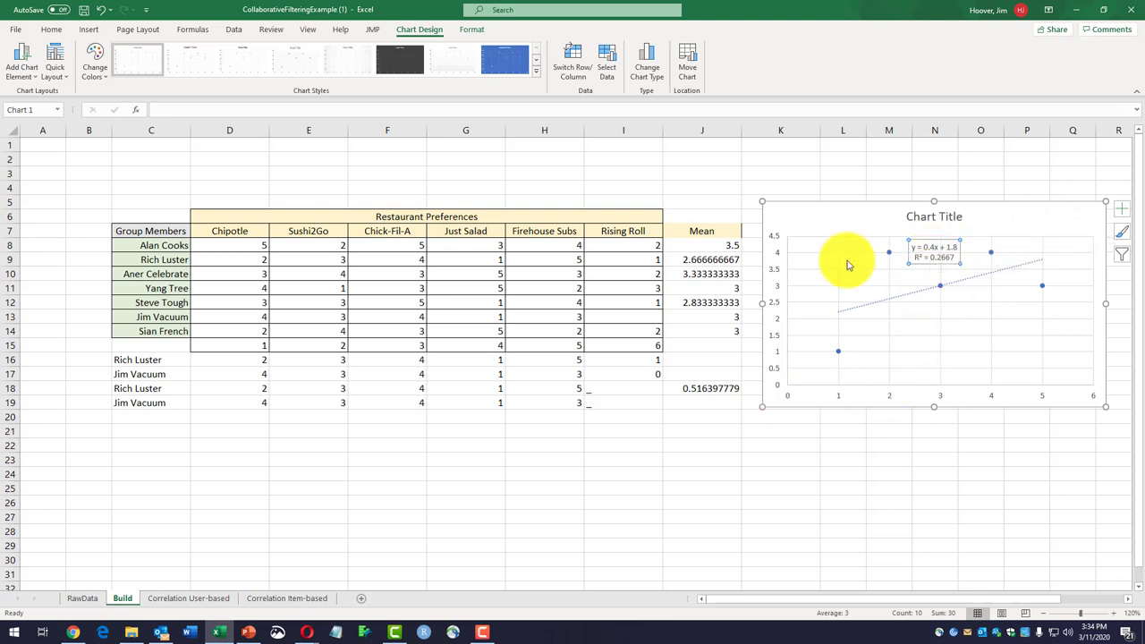
Move the scatter chart up to about row 2 and title it "Correlation Scatter".
drag(870, 218, 877, 175)
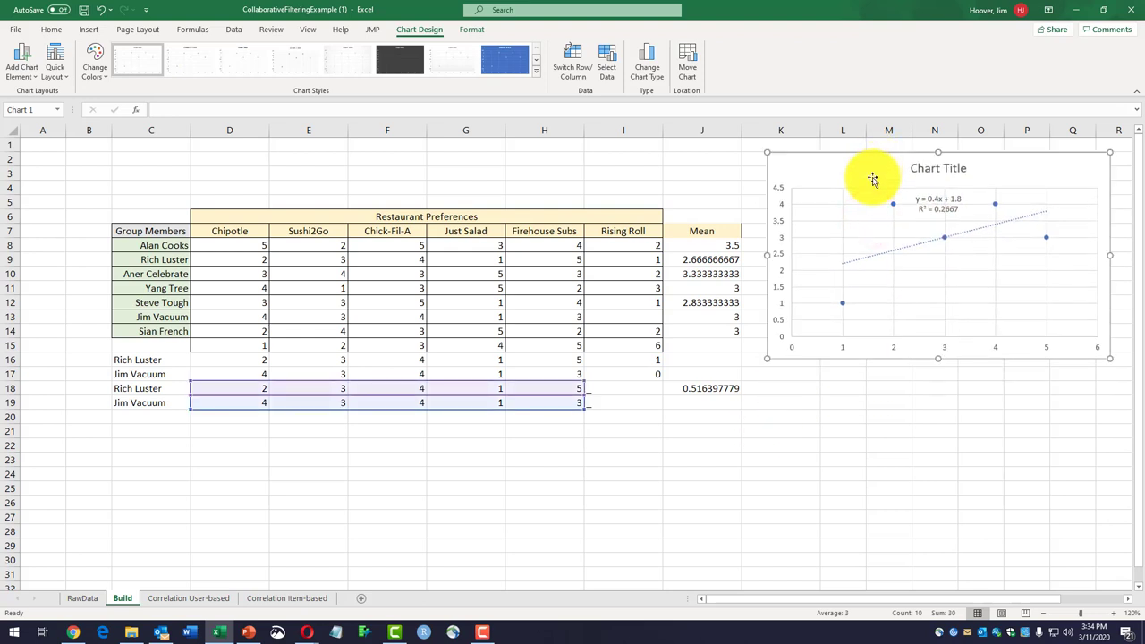
click(915, 166)
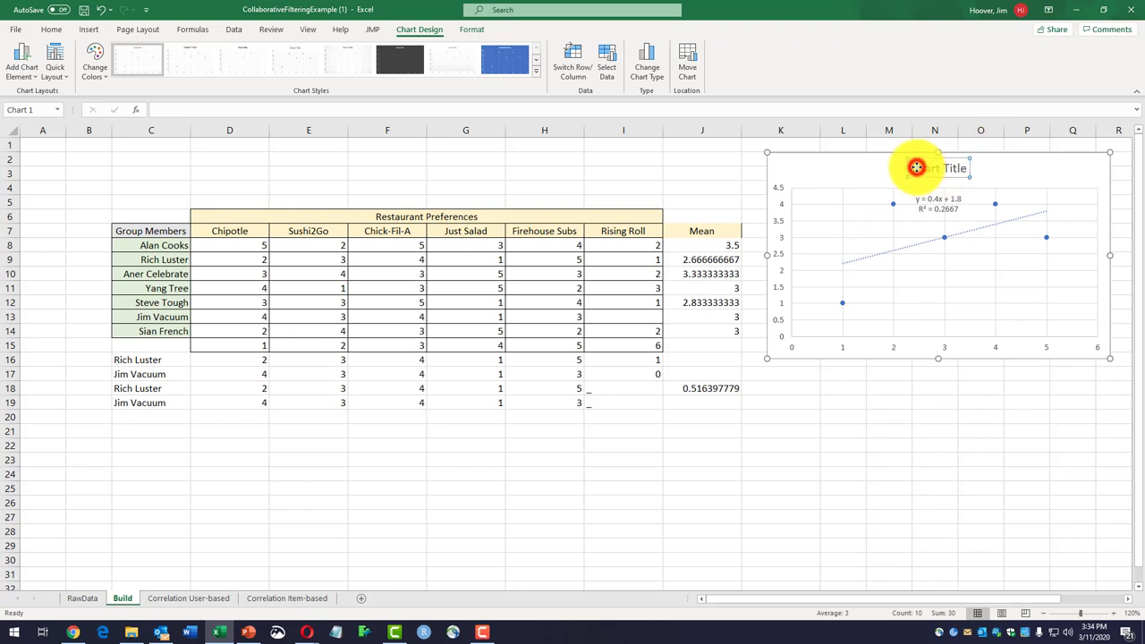
drag(912, 167, 1005, 179)
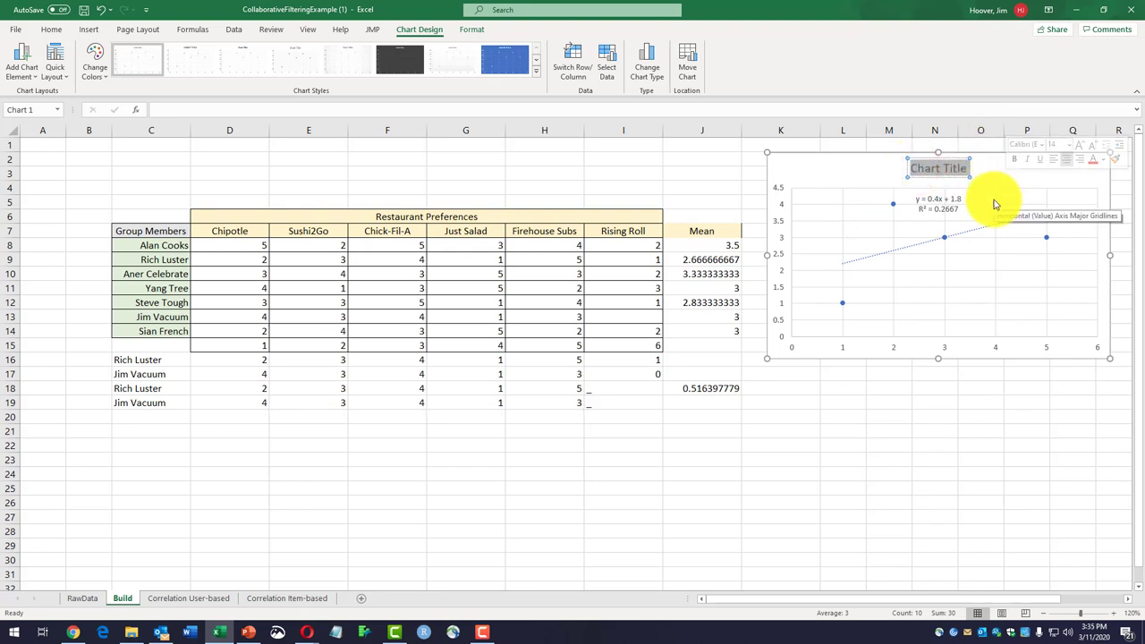
text(Correlation Scatter)
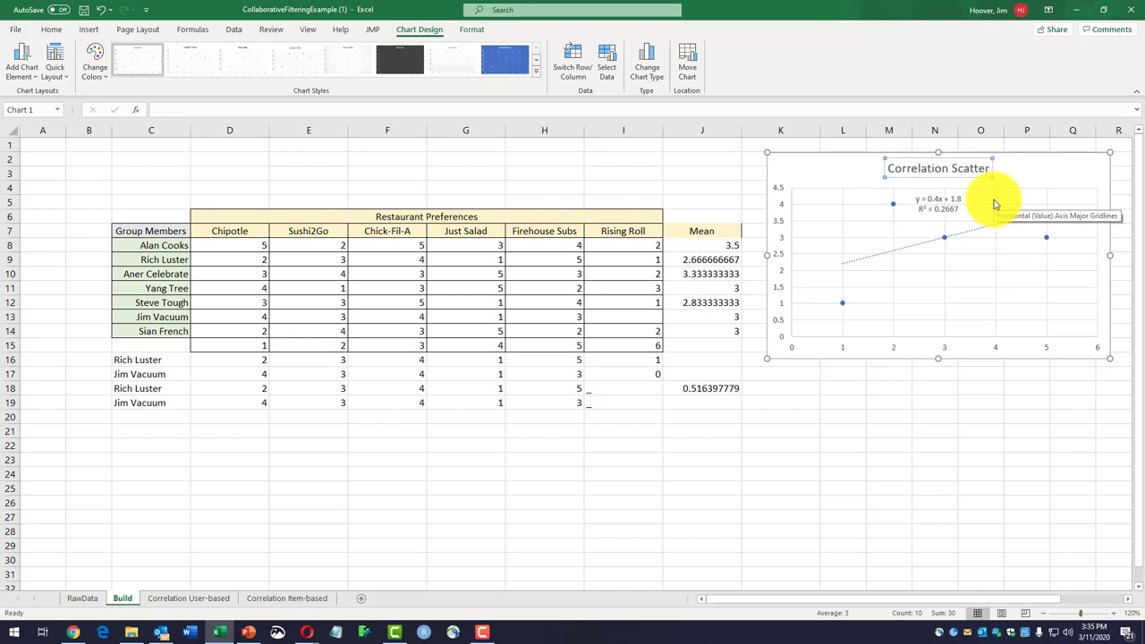
Complete the scatter chart's title so it reads "Correlation Scatterplot" on a single line.
text(plot)
key(Return)
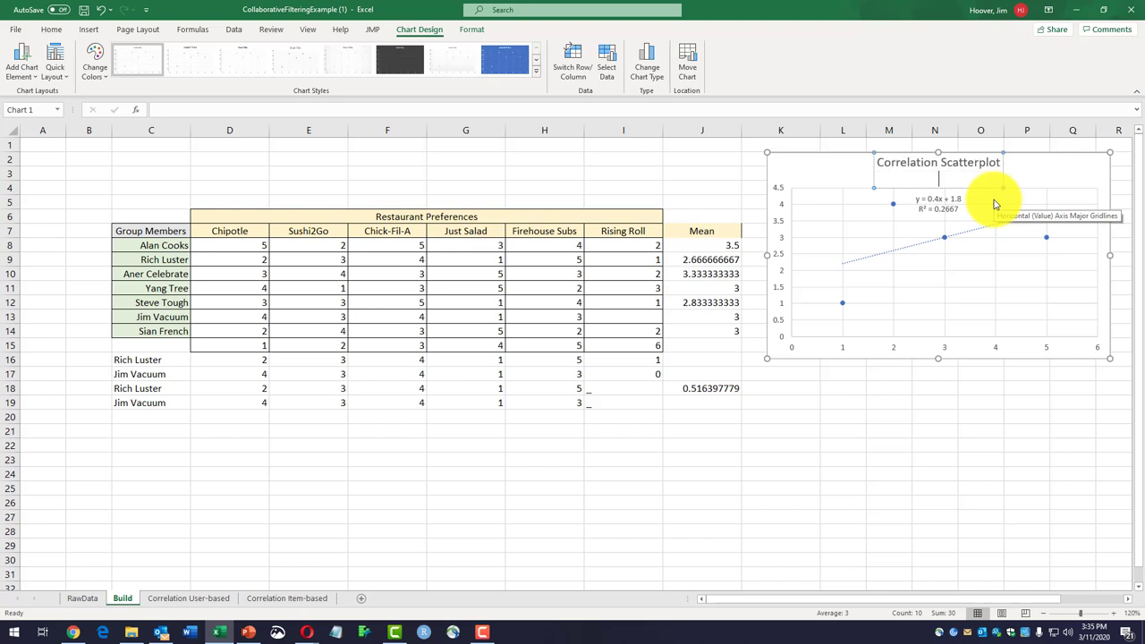
key(BackSpace)
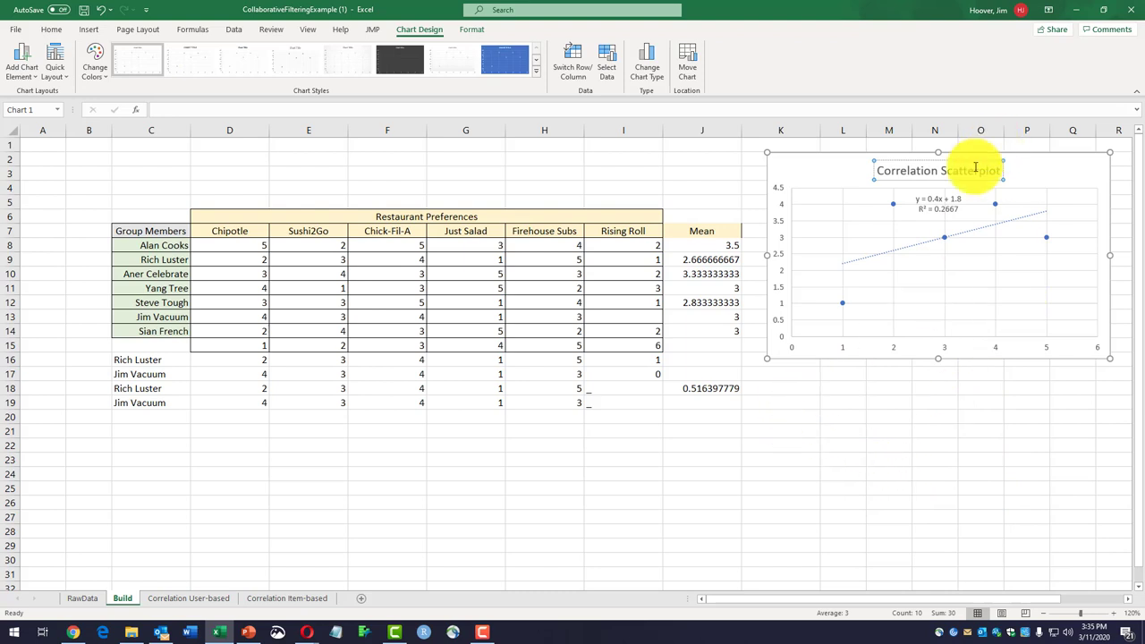
Square the correlation in J18 by entering =J18^2 in cell K18.
click(792, 388)
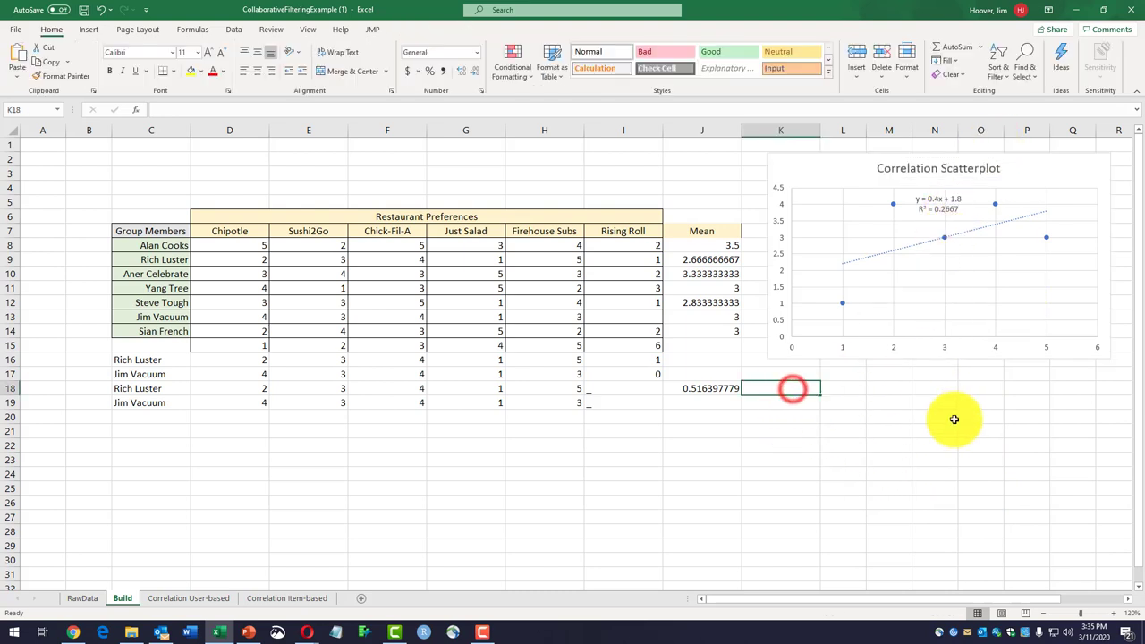
text(=)
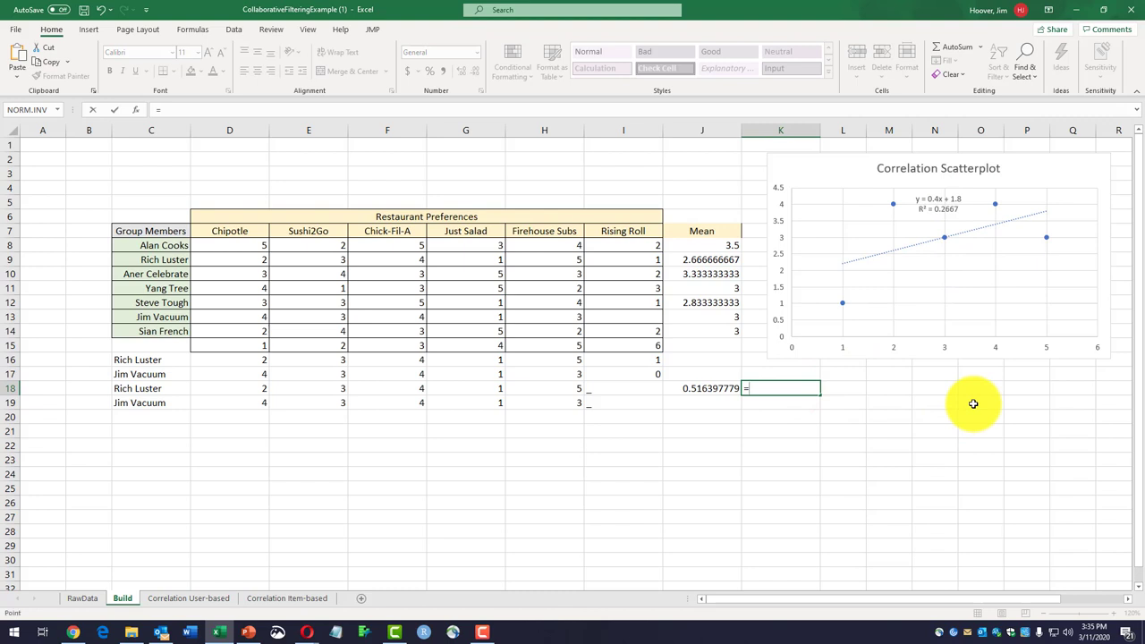
key(Left)
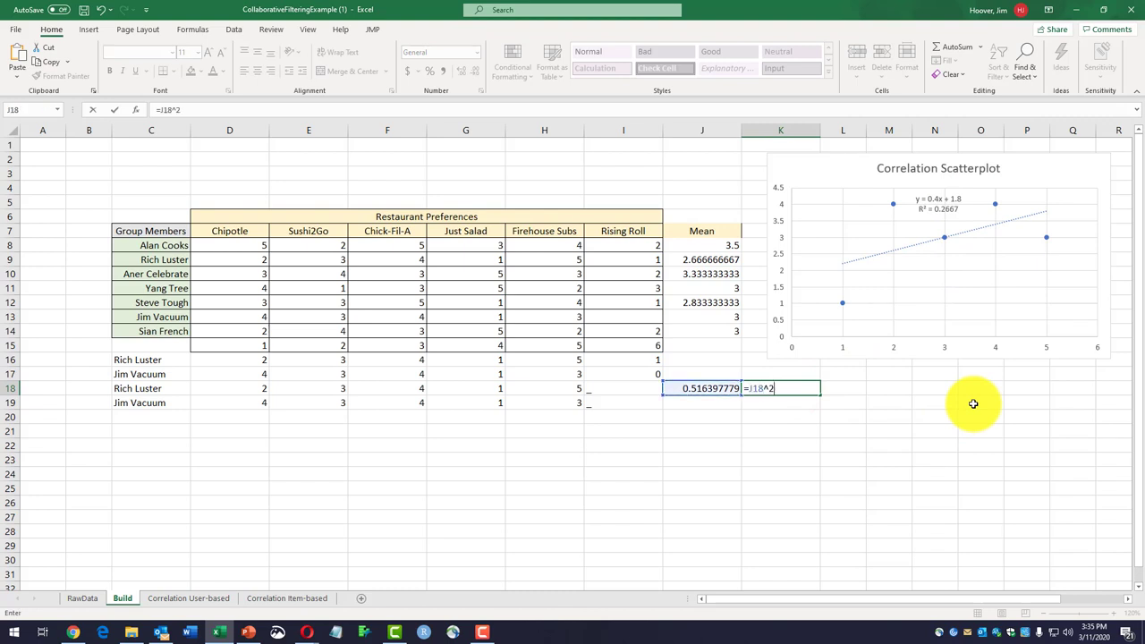
text(^2)
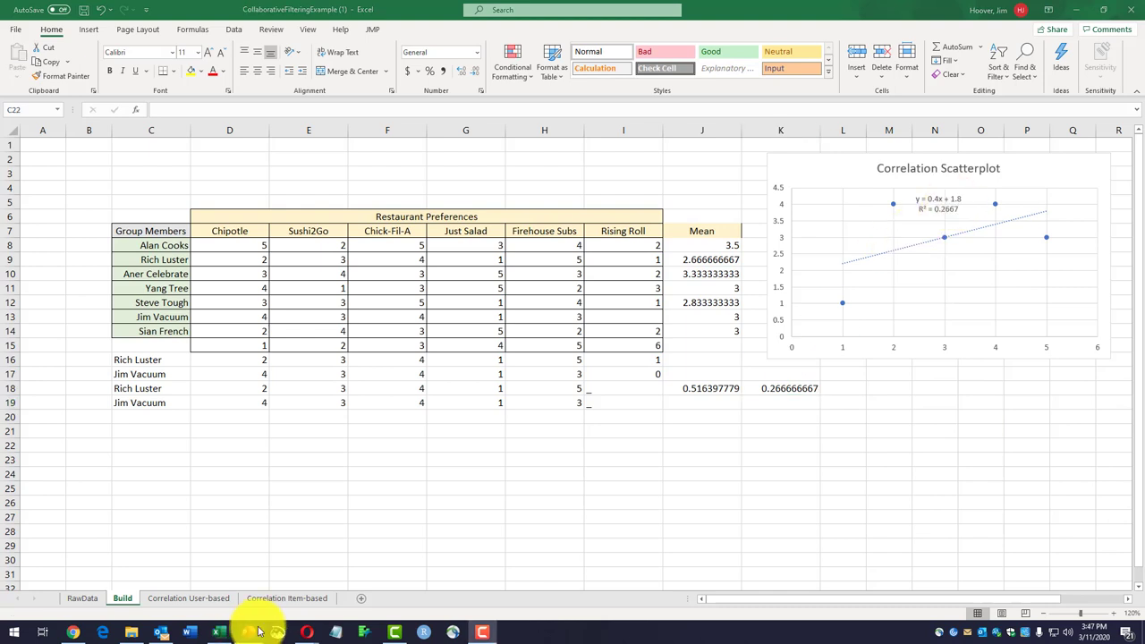
Switch to the PowerPoint deck and copy the formula =CORREL(D18:I18,D19:I19) from the slide on correlating all pairs of raters.
mouse_move(260, 631)
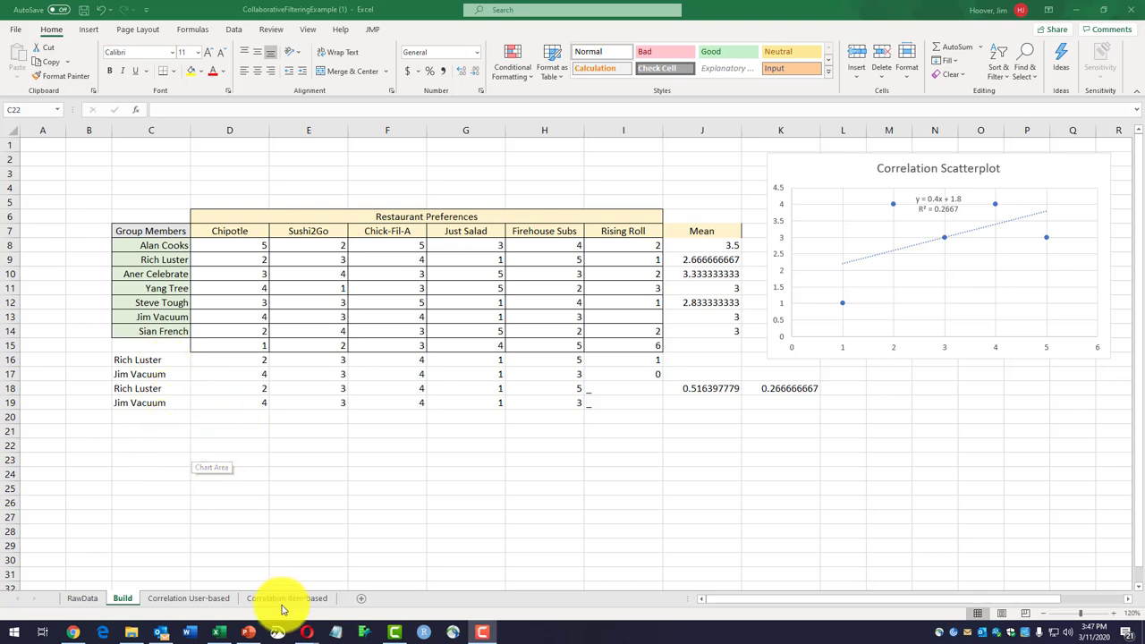
click(248, 632)
scroll(319, 455, up, 2)
scroll(320, 455, down, 1)
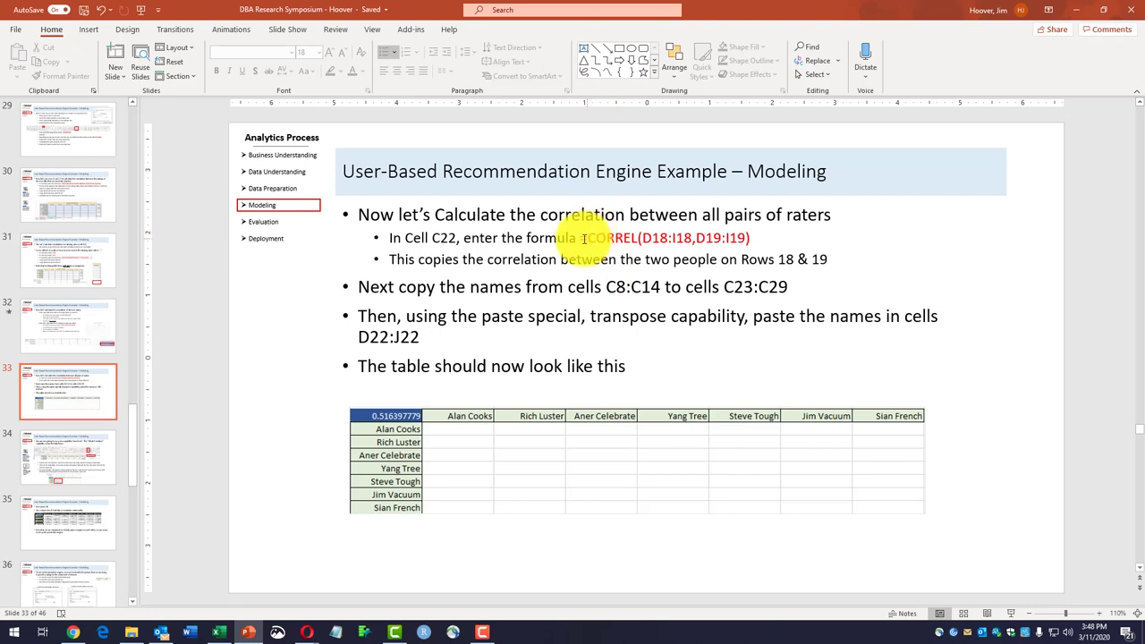
drag(581, 238, 752, 237)
key(ctrl+c)
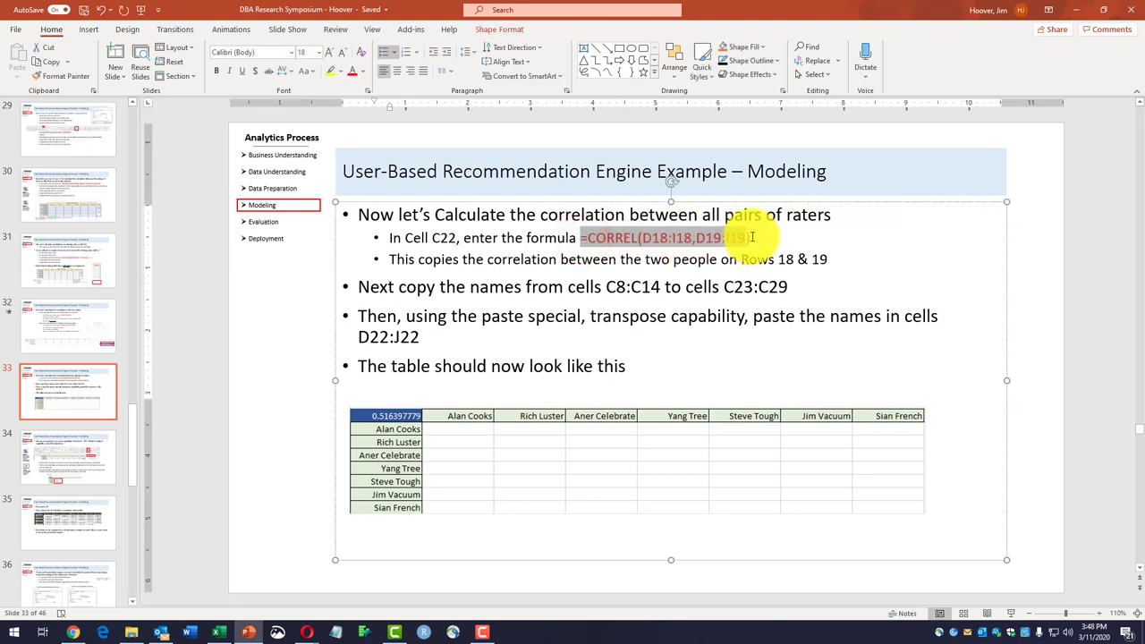
Return to the Excel workbook, enter the copied formula =CORREL(D18:I18,D19:I19) in C22, and review its two ranges.
click(217, 632)
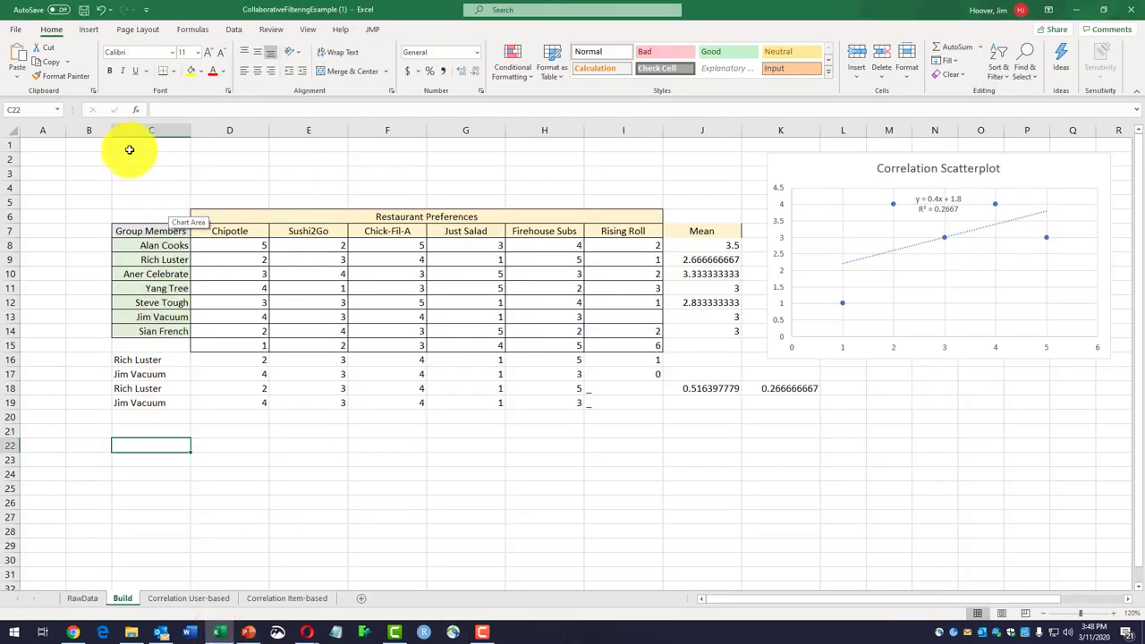
click(185, 105)
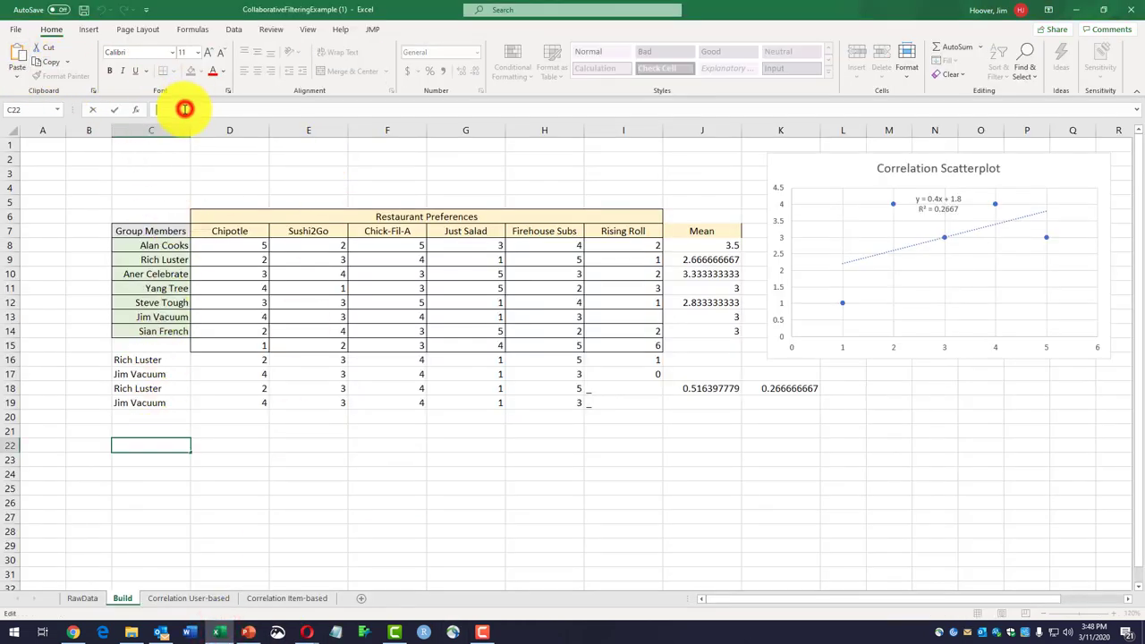
key(ctrl+v)
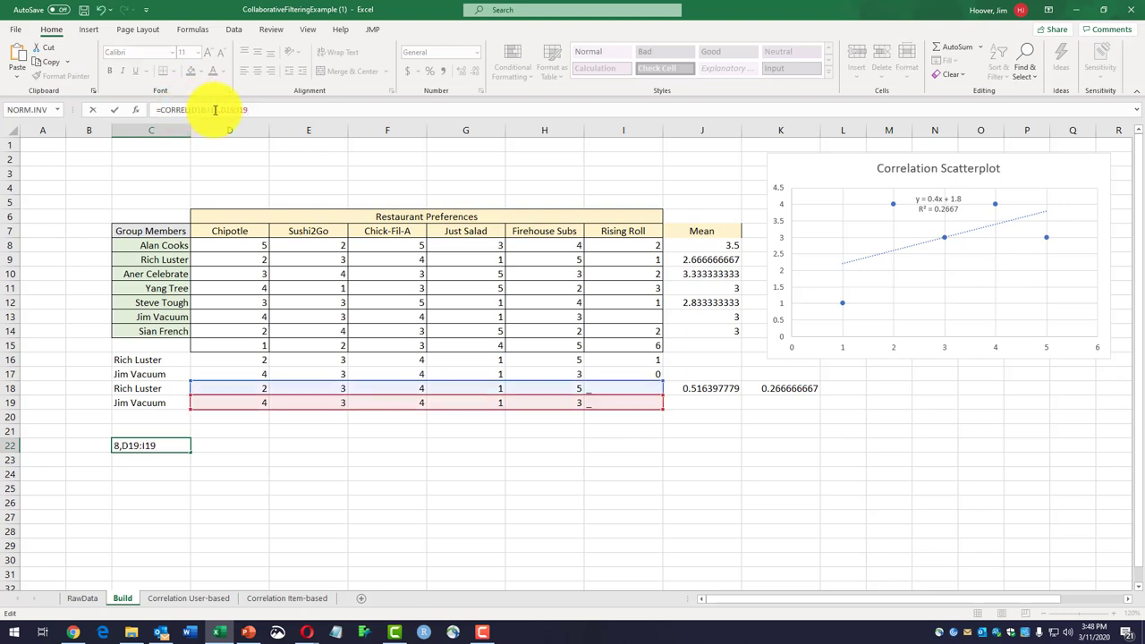
key(Return)
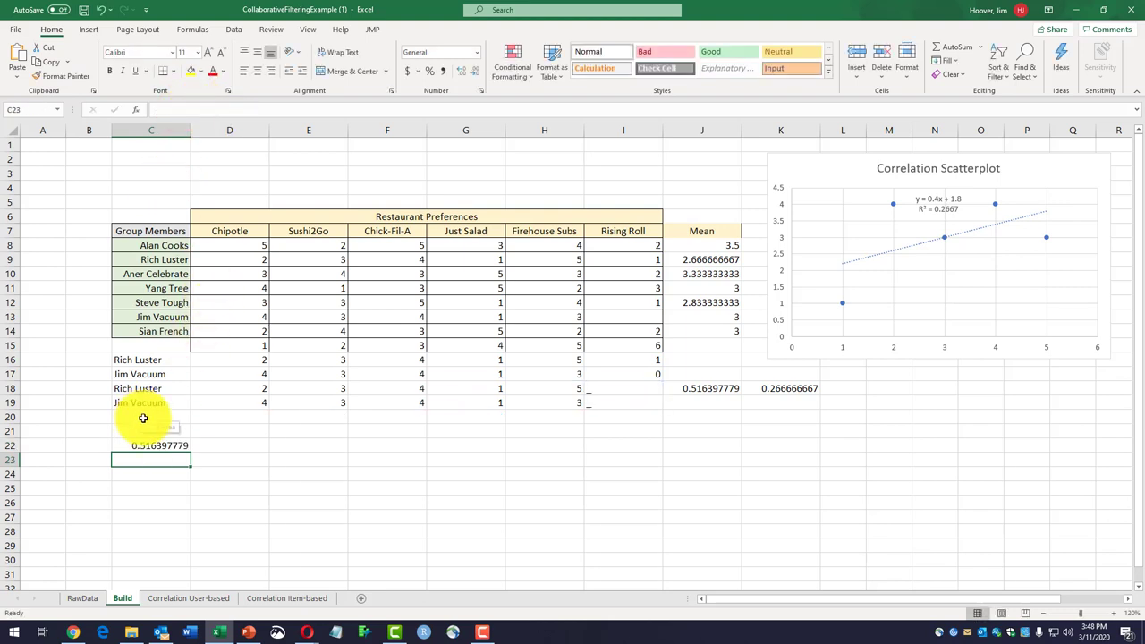
double_click(168, 445)
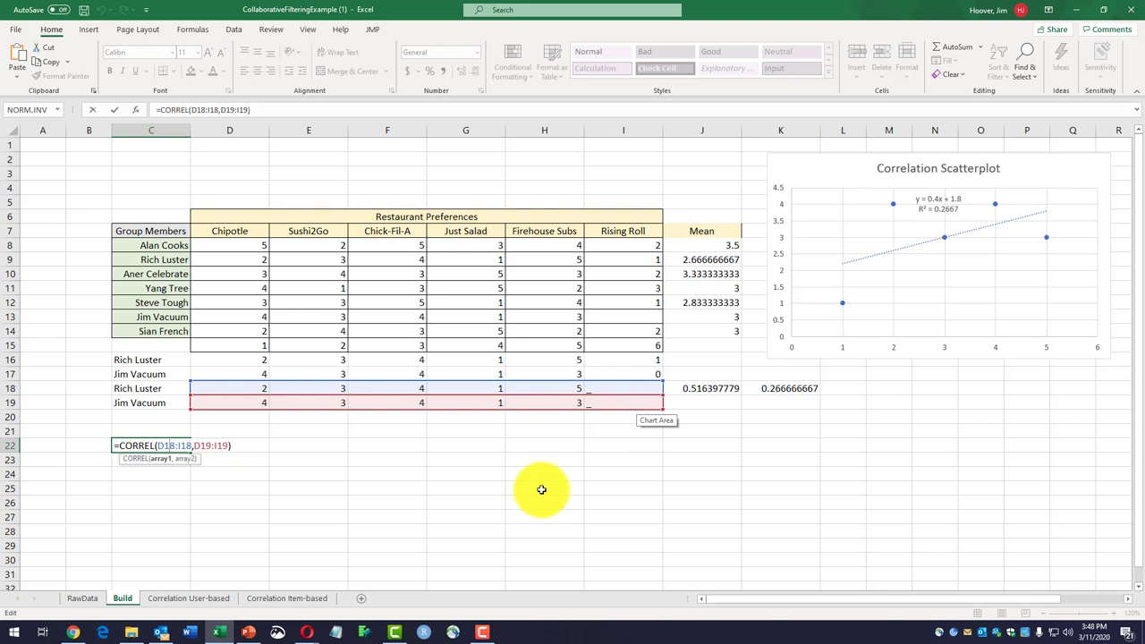
key(ctrl+Return)
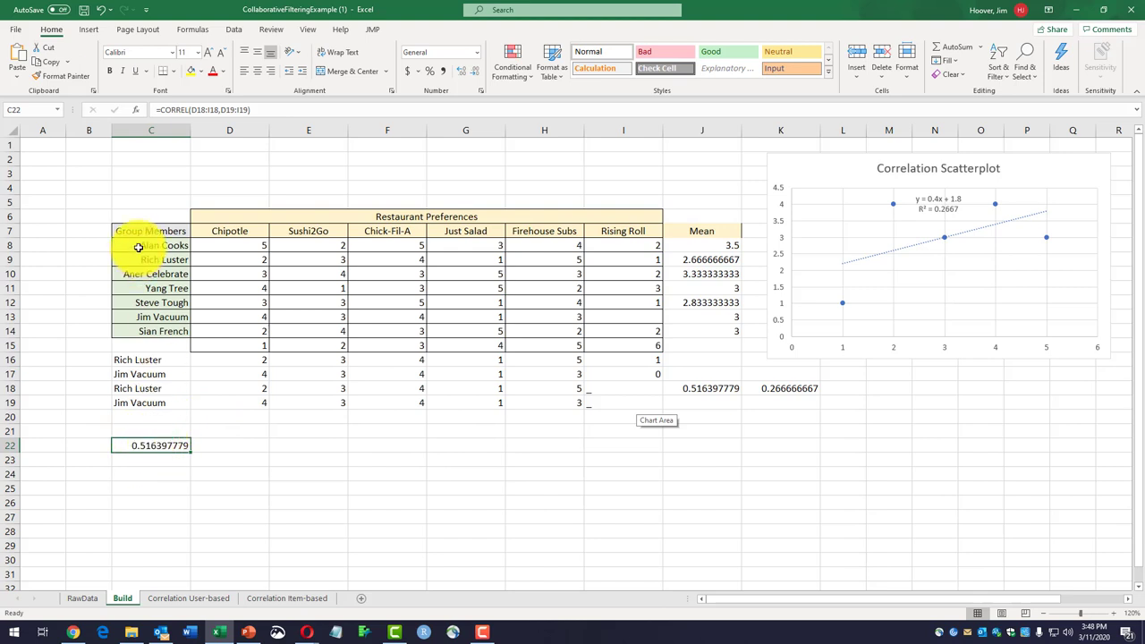
Copy the group members' names from C8:C14 into C23:C29 as the correlation table's row headings.
drag(139, 246, 145, 328)
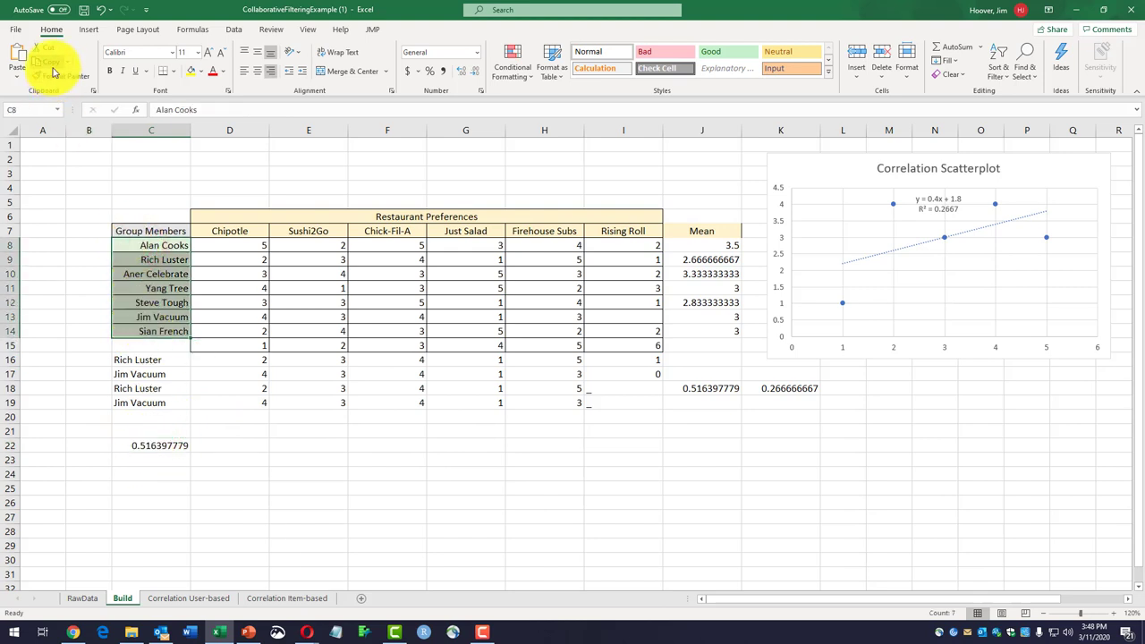
click(148, 460)
click(23, 55)
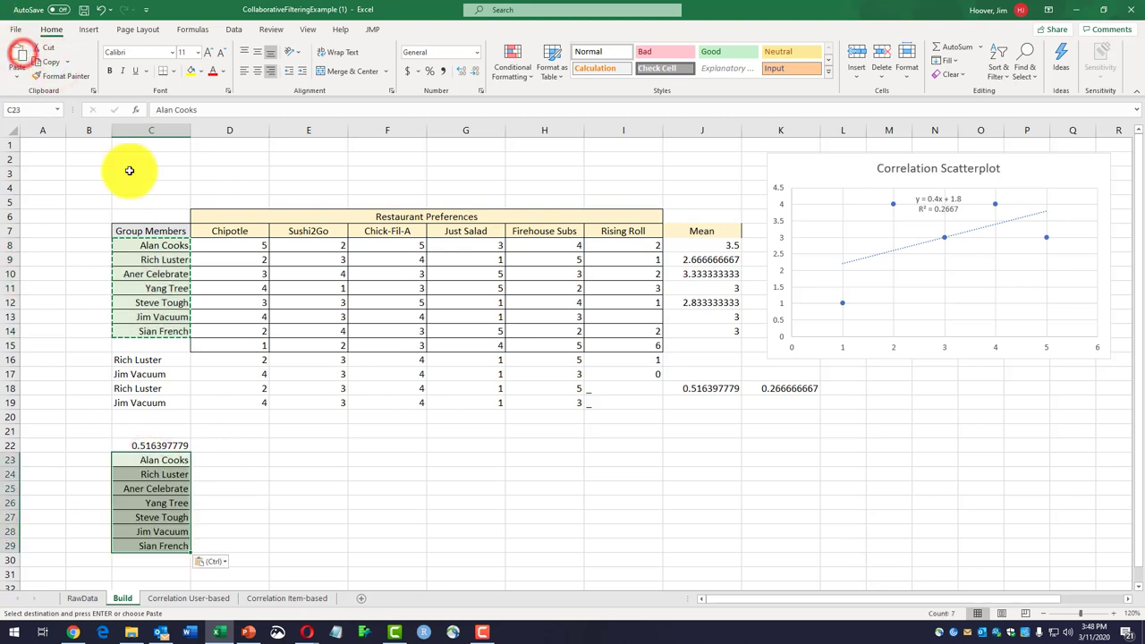
Paste the copied names transposed into D22:J22 as the correlation table's column headings using Paste Special.
click(231, 444)
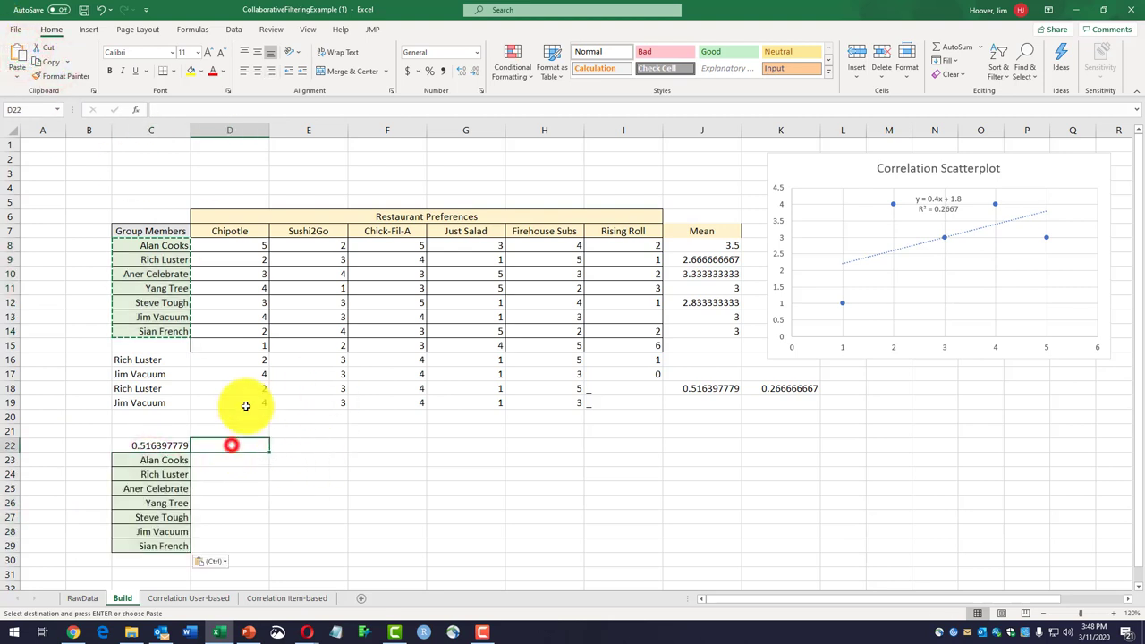
click(17, 75)
click(42, 219)
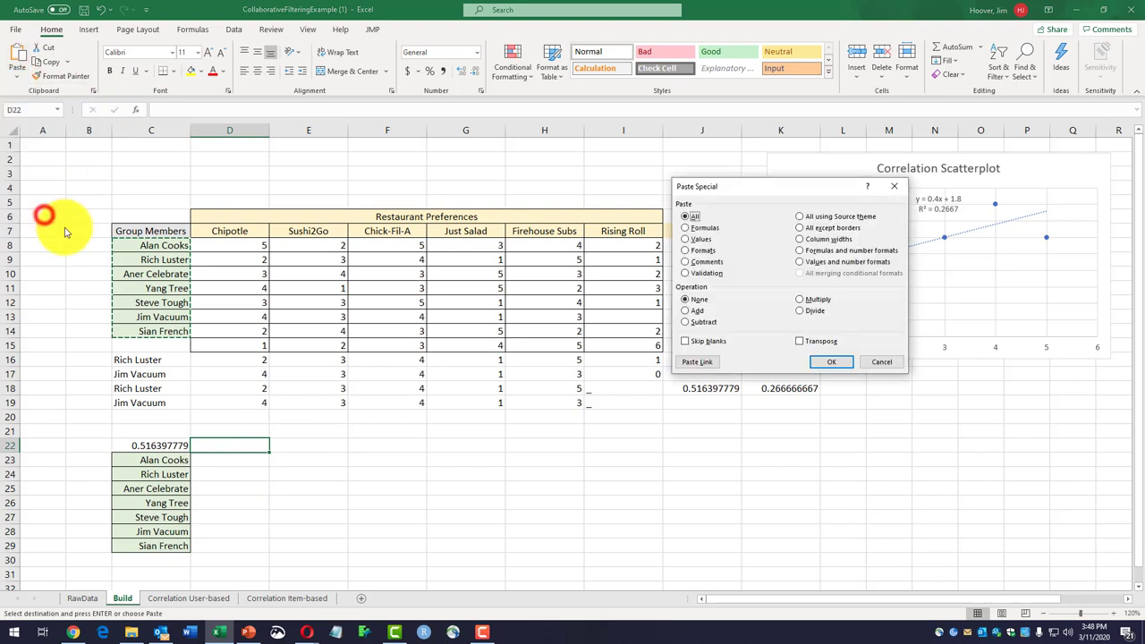
click(797, 341)
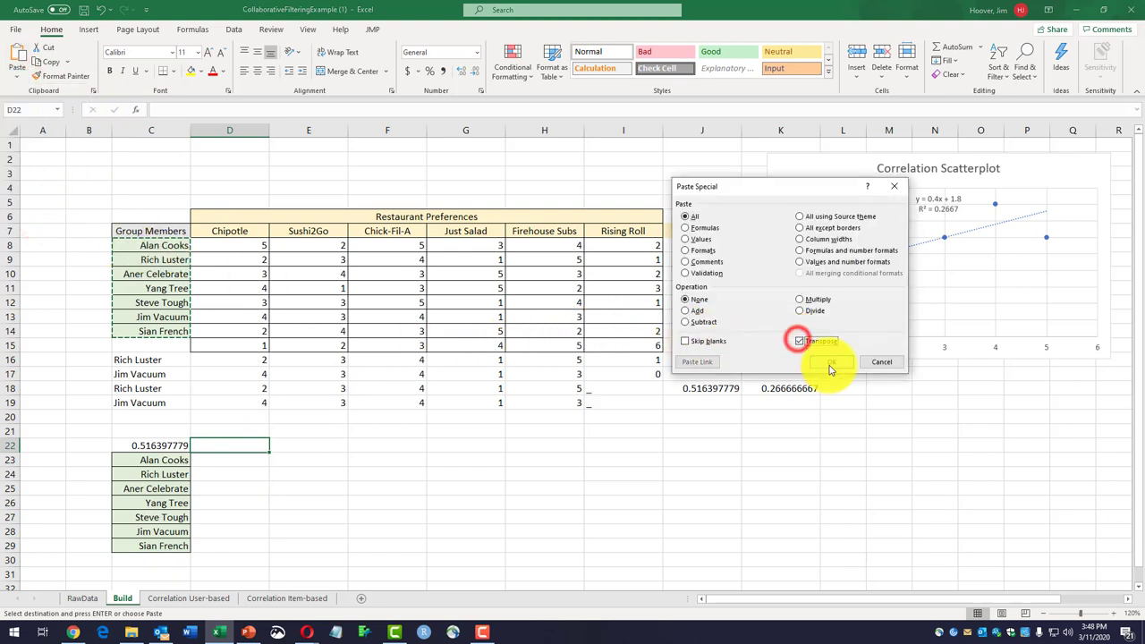
click(831, 361)
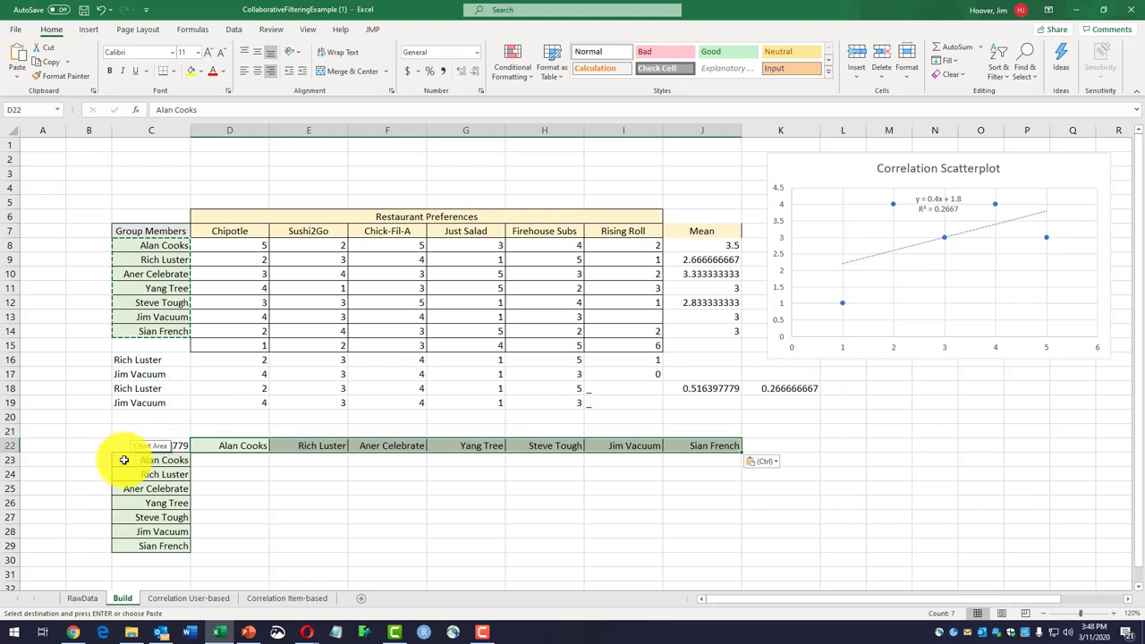
click(711, 560)
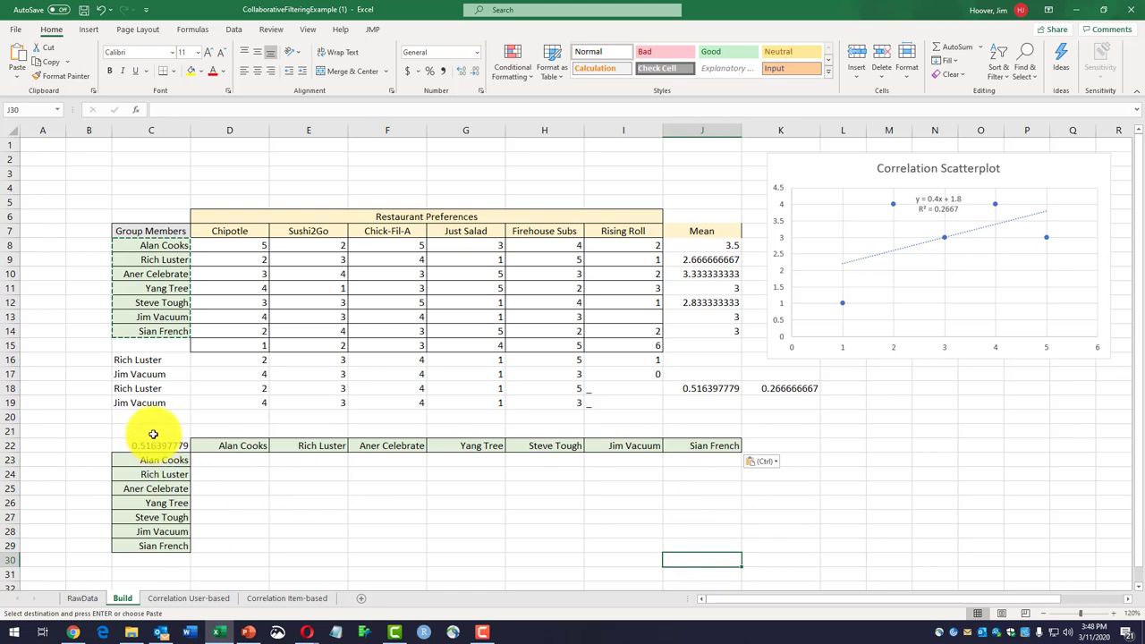
Switch to the PowerPoint deck, compare the table with the slide's example, and read the following slide on What-If Analysis data tables.
click(250, 633)
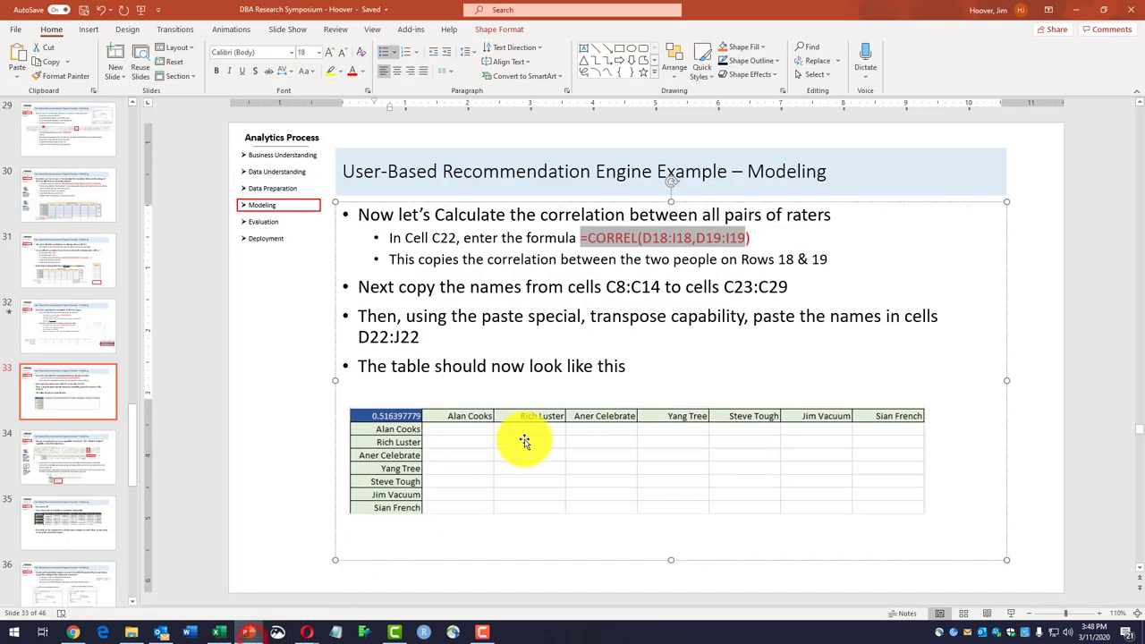
click(317, 449)
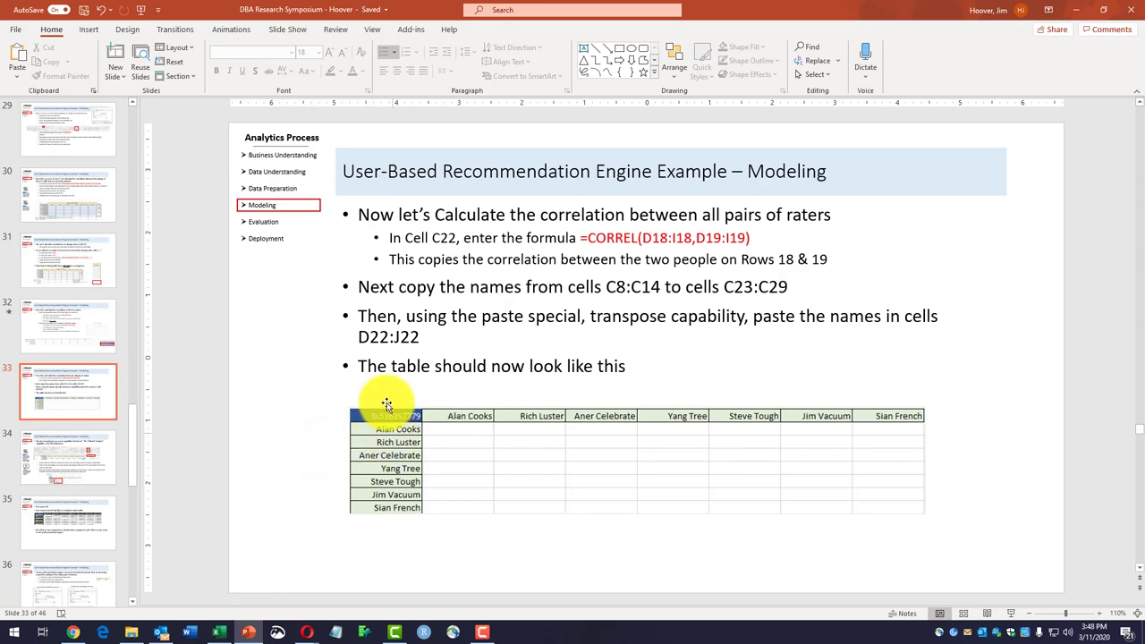
scroll(273, 483, down, 1)
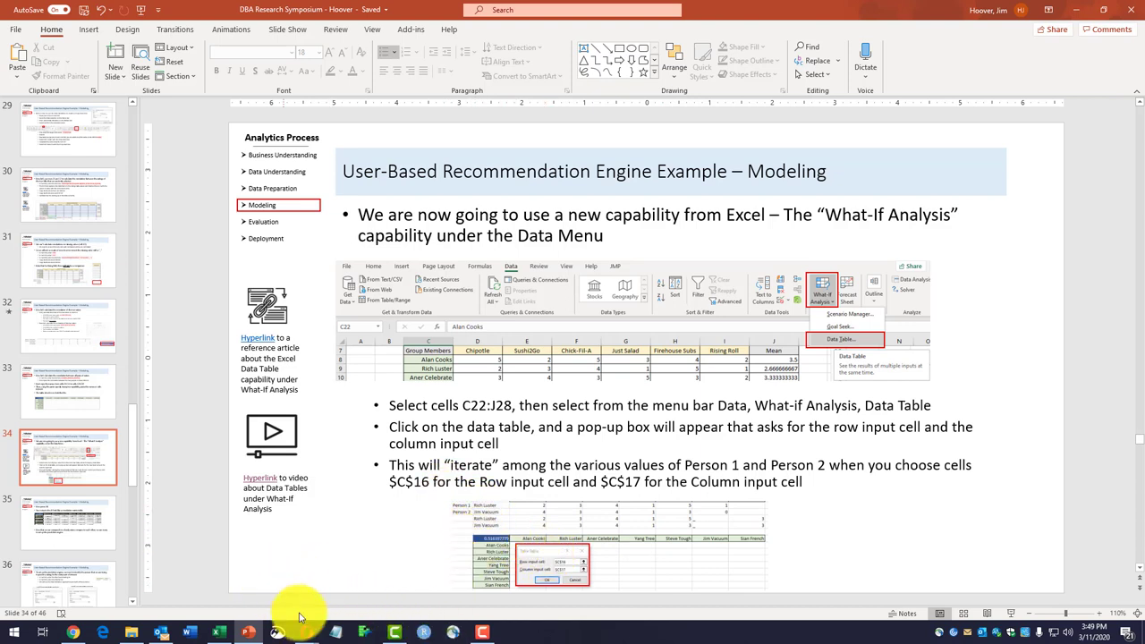
Return to the Excel workbook and label the two selected raters "Person 1" in B16 and "Person 2" in B17.
click(218, 633)
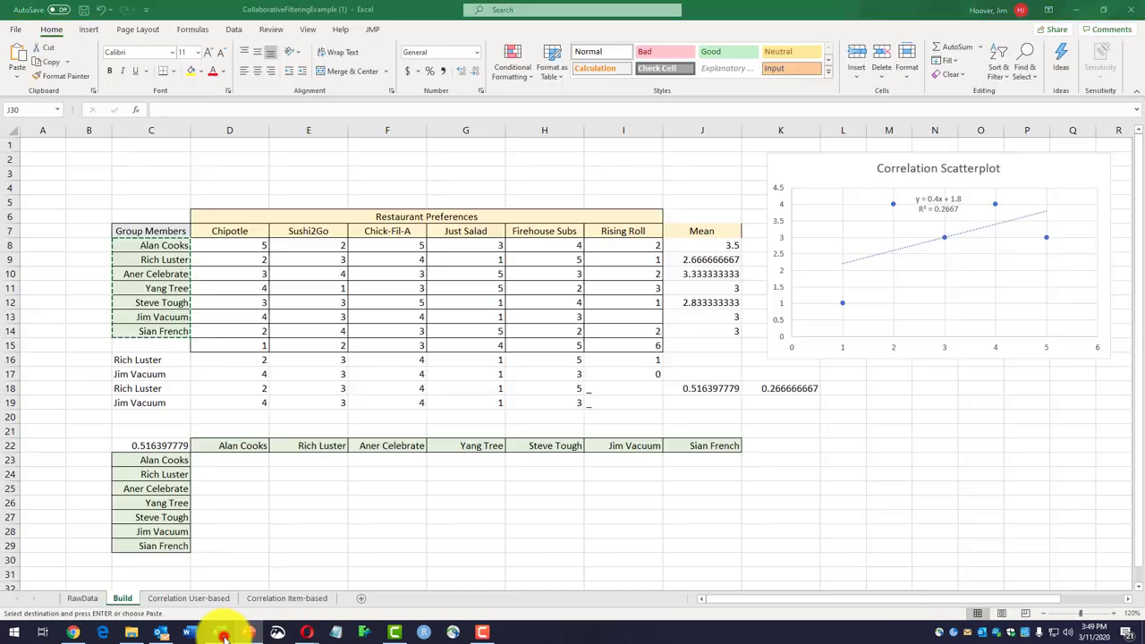
click(78, 357)
text(Pe)
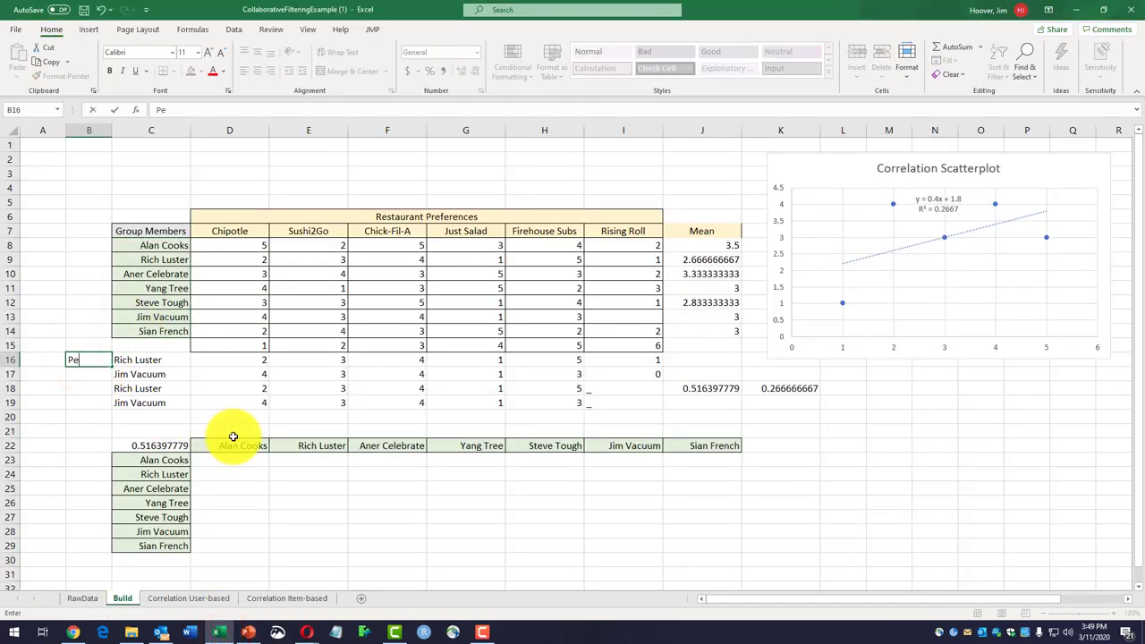
text(rson 1)
key(Return)
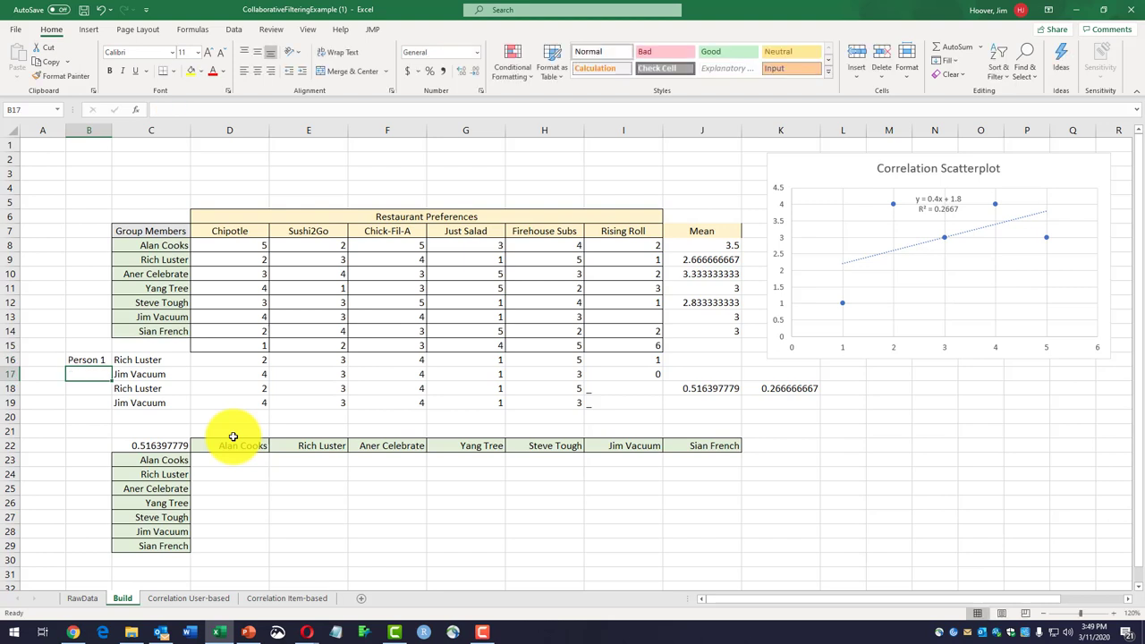
text(P)
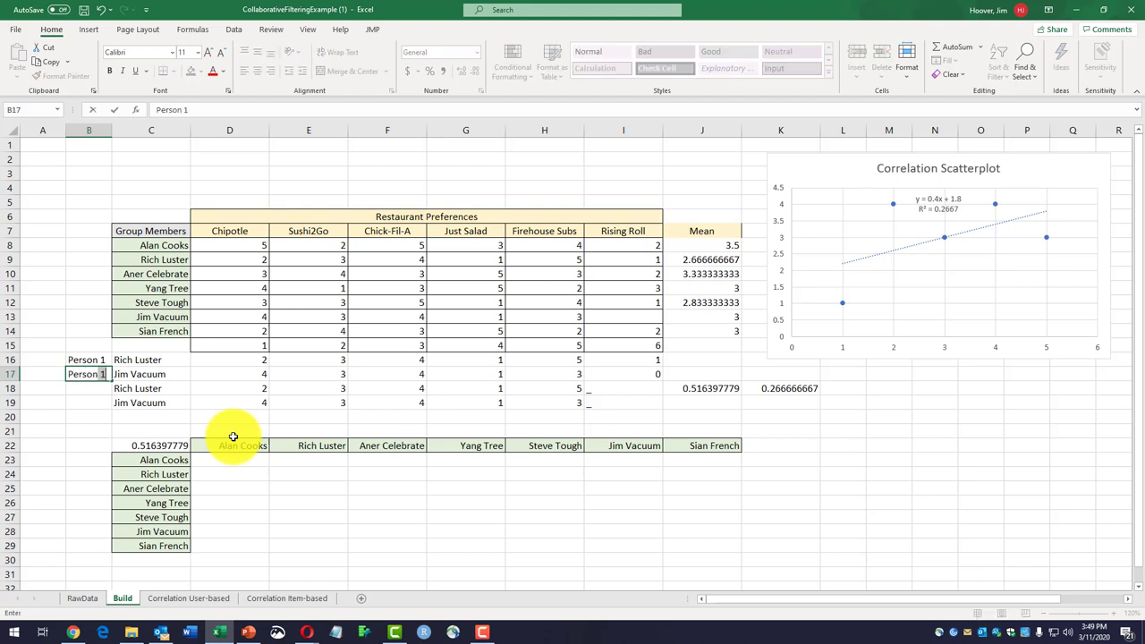
text(erson 2)
key(Return)
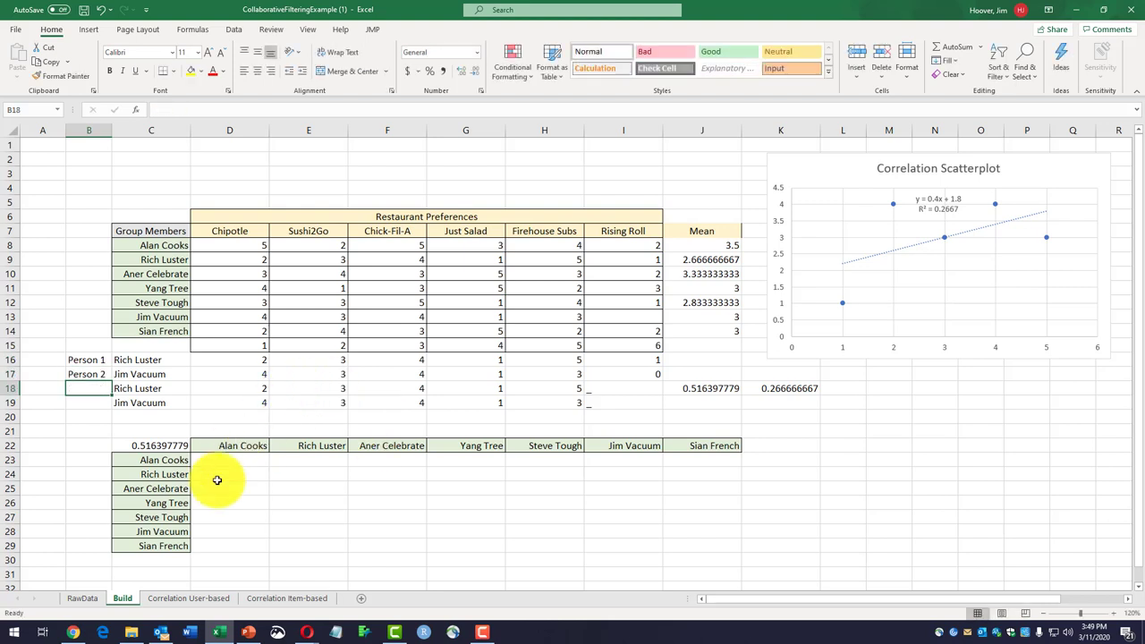
Fill the correlation table C22:J29 with a What-If data table using row input cell C16 and column input cell C17.
drag(173, 447, 689, 544)
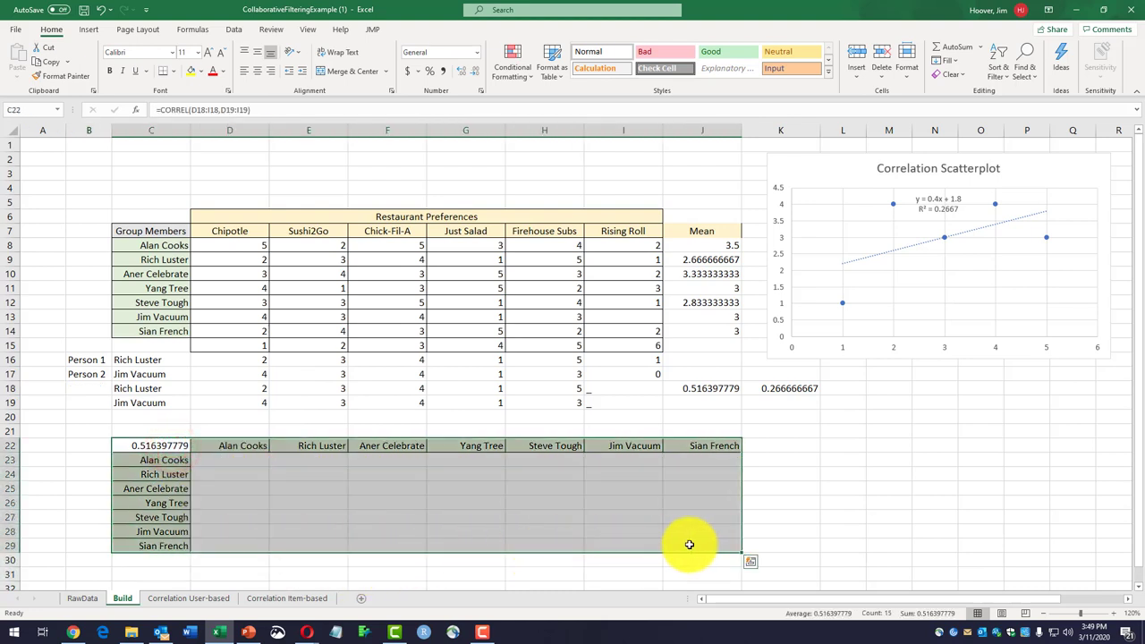
click(234, 29)
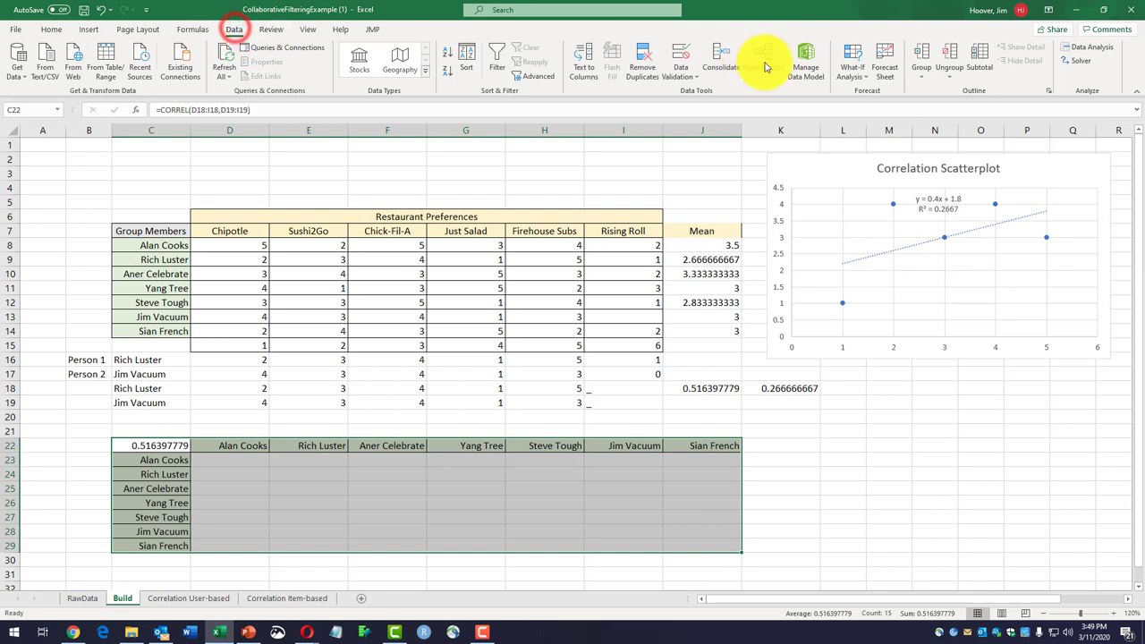
click(862, 80)
click(863, 128)
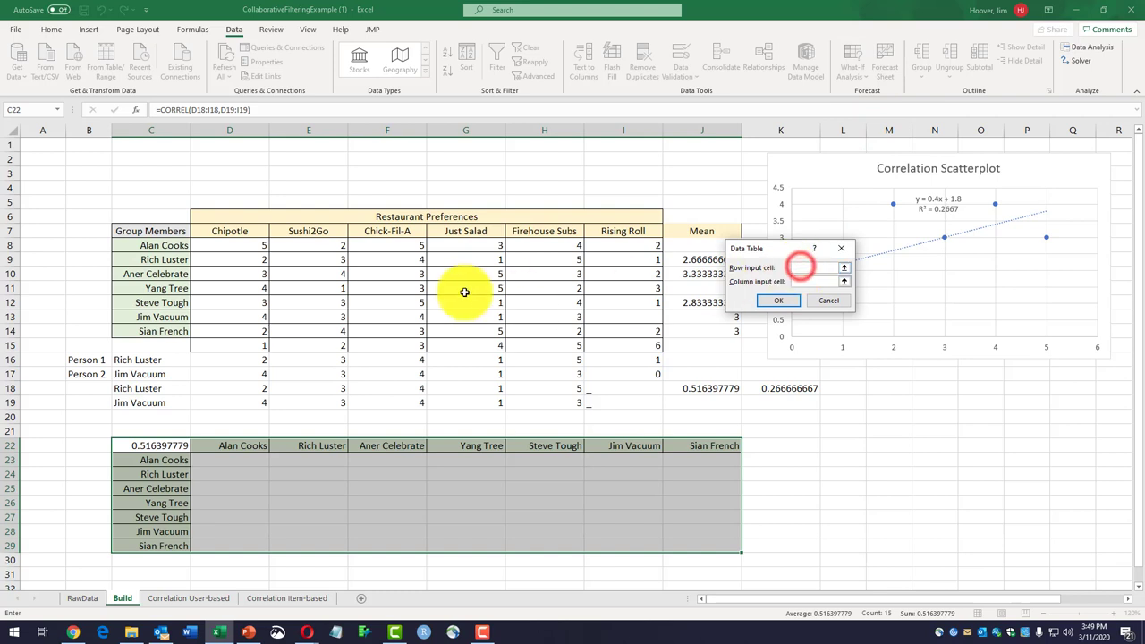
click(133, 359)
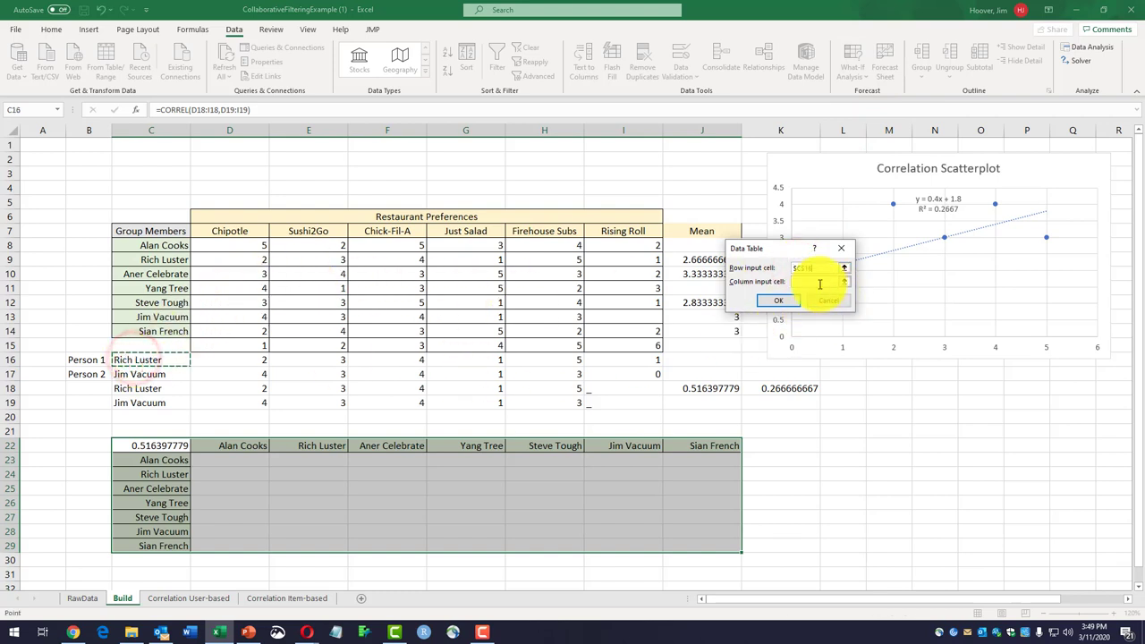
click(814, 281)
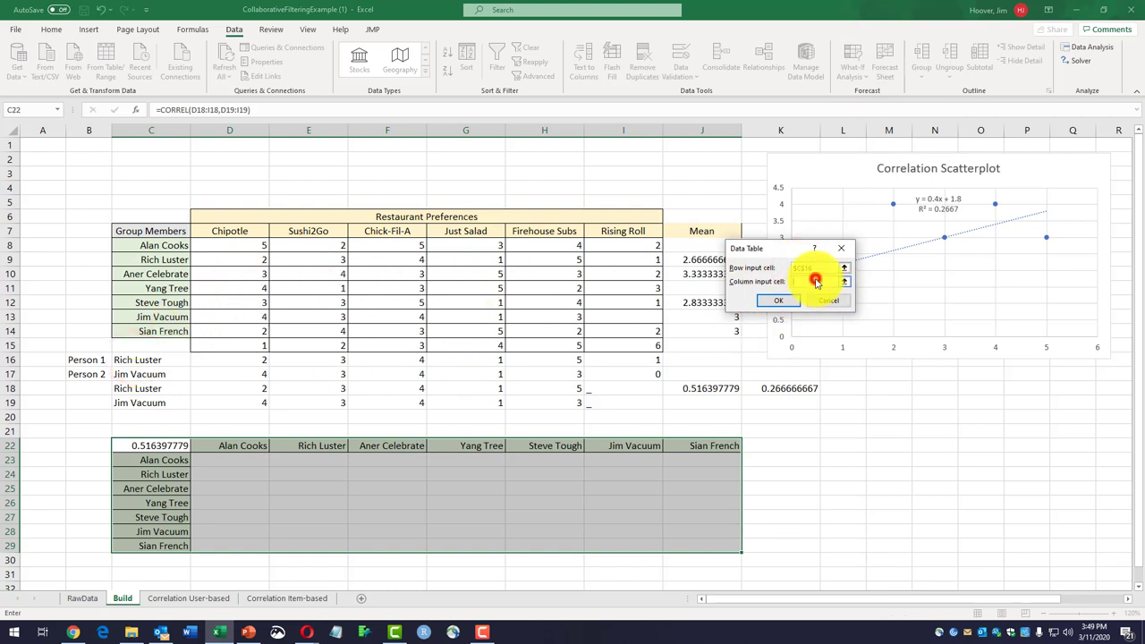
click(141, 372)
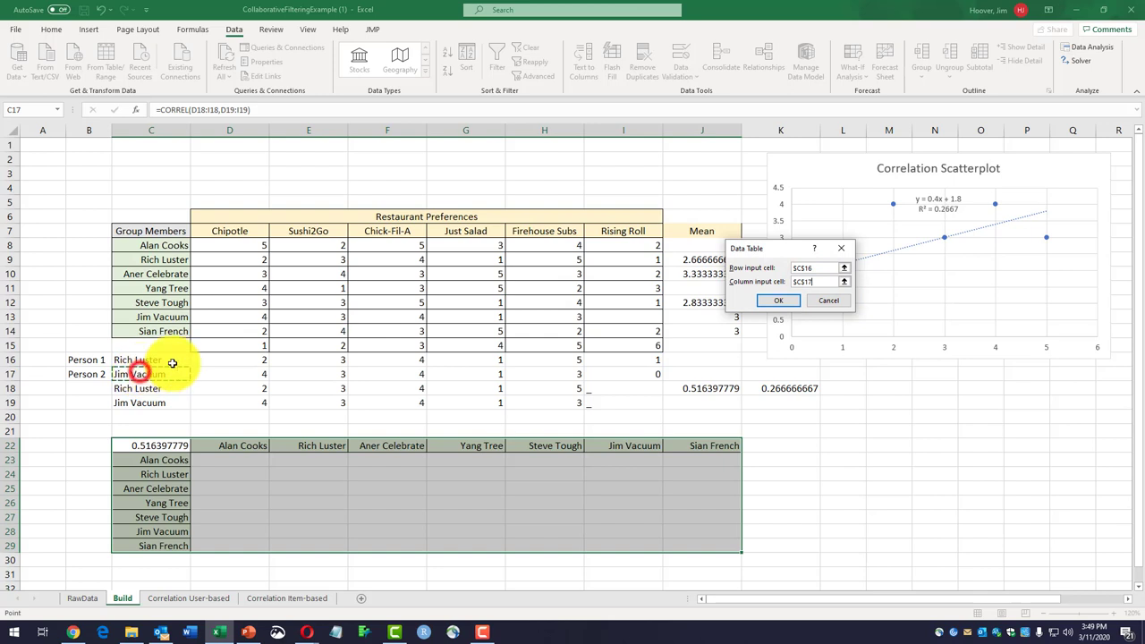
click(779, 302)
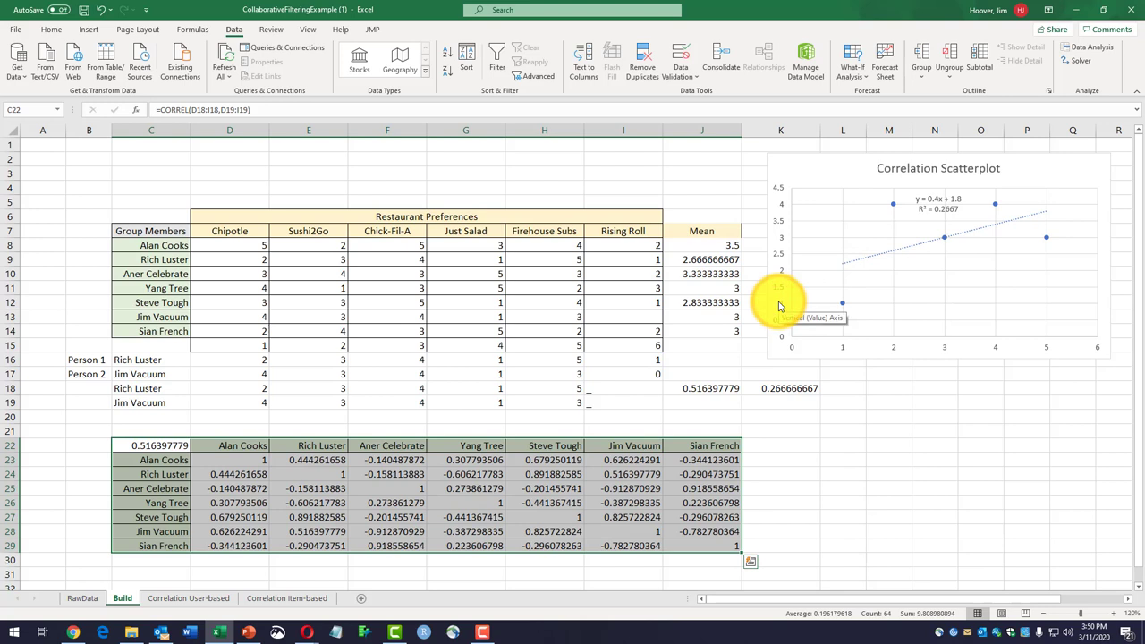
click(809, 434)
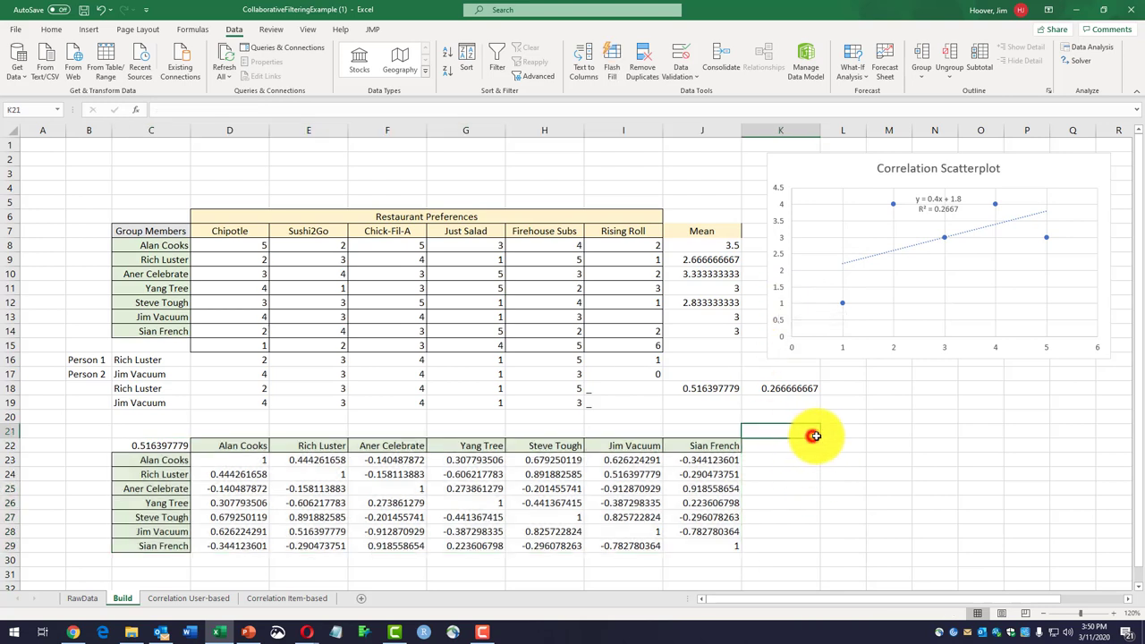
click(220, 459)
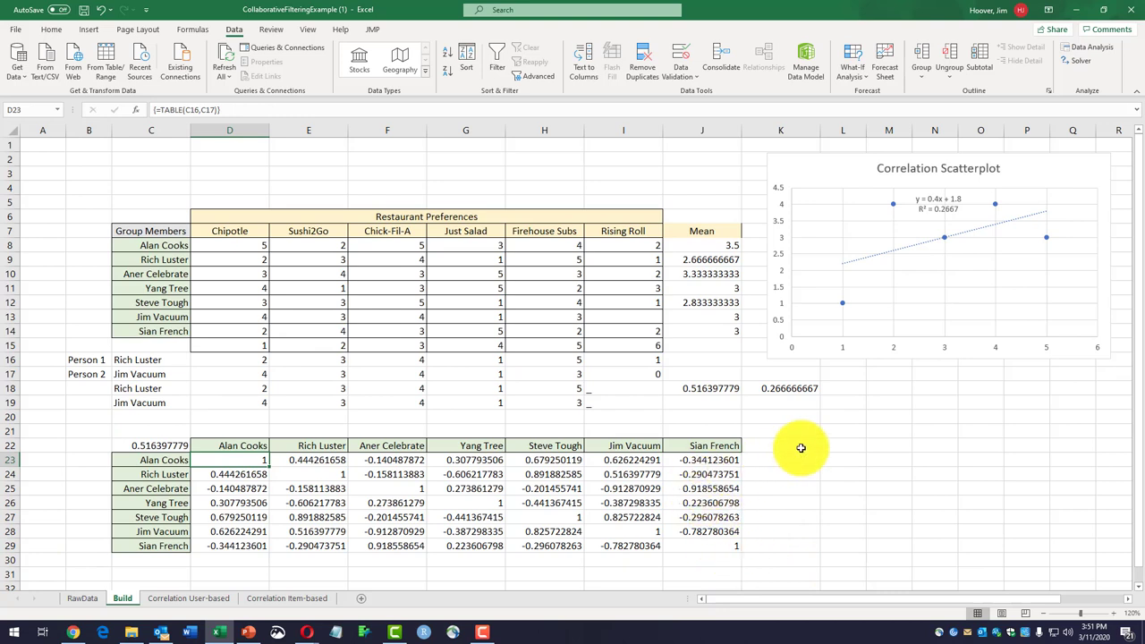
Enter the prediction headings "Predict Rating for" in C31 and "Person" in D31 below the correlation table.
scroll(793, 452, down, 3)
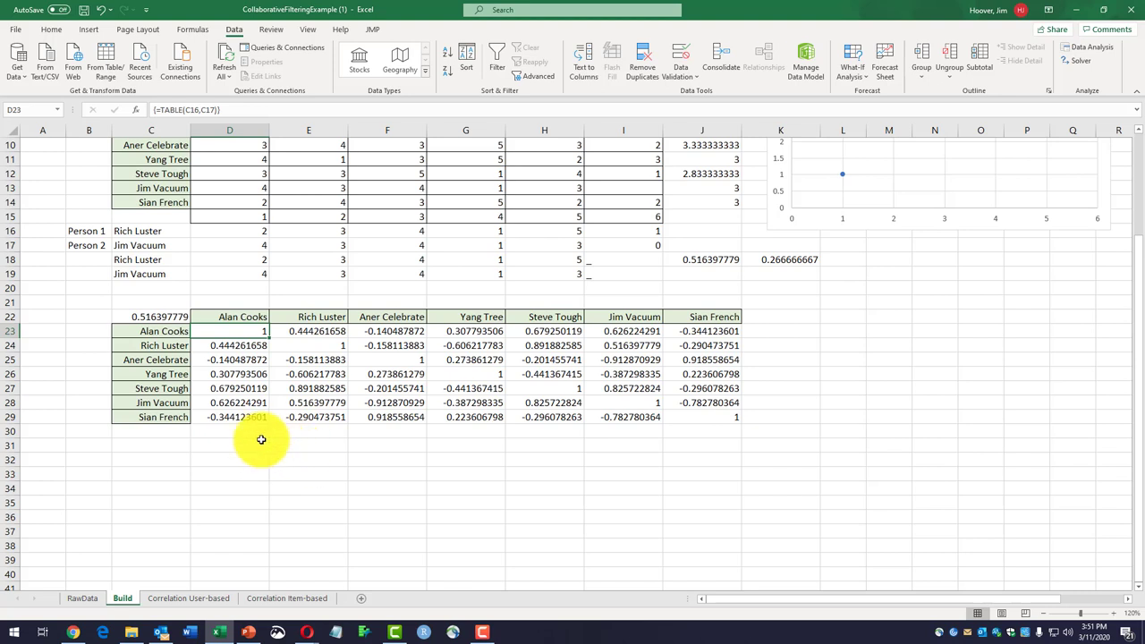
click(140, 446)
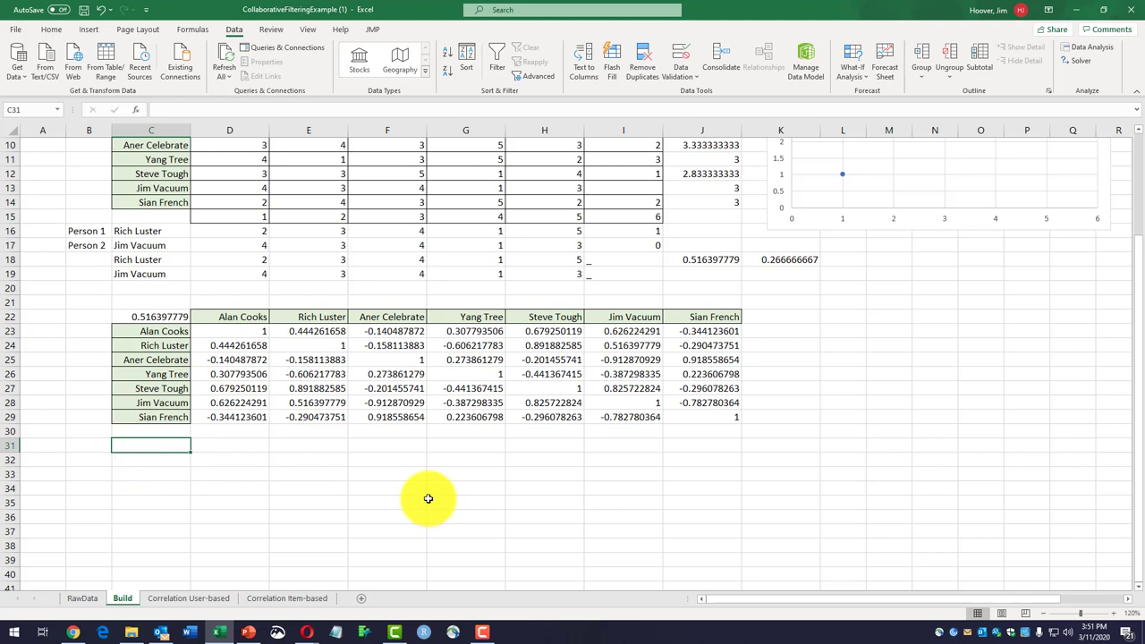
text(Predict Rating for)
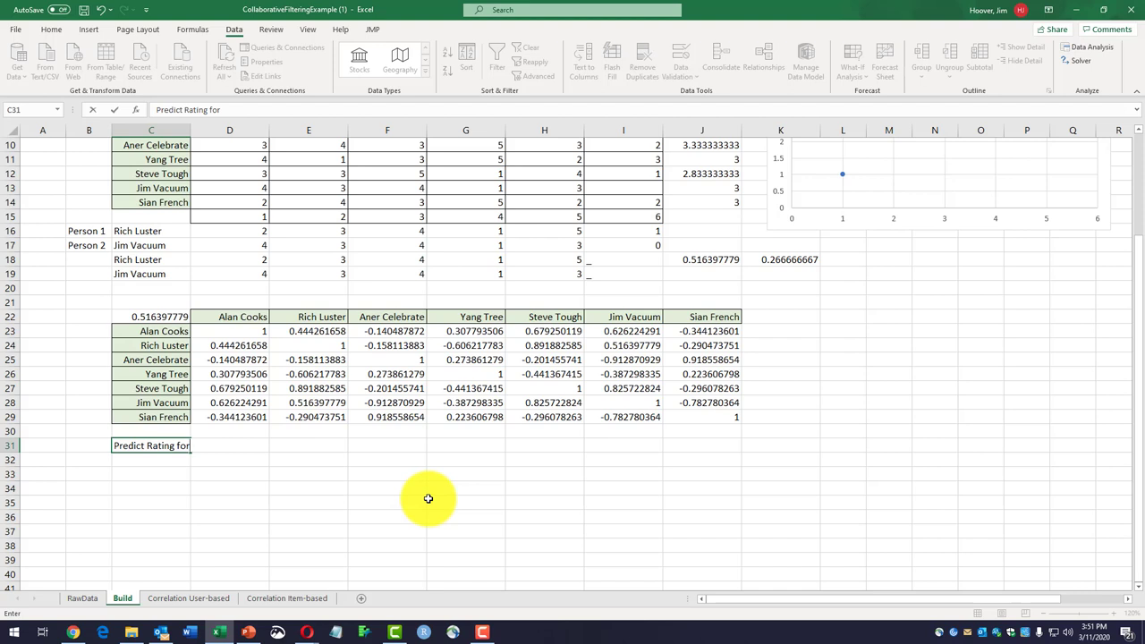
key(Return)
key(Up)
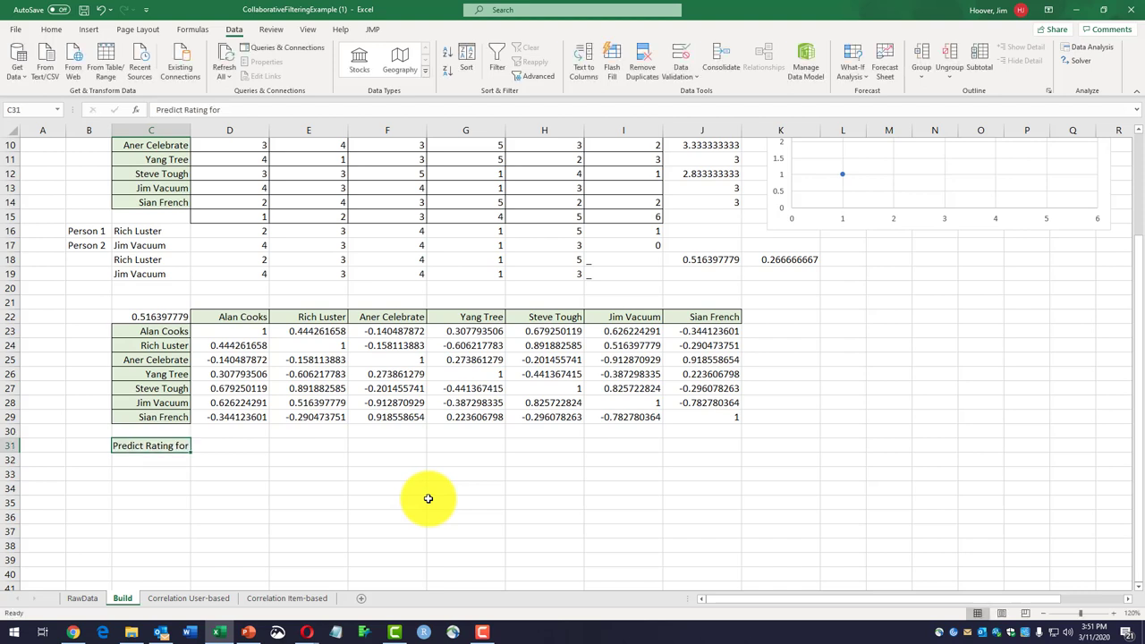
key(Right)
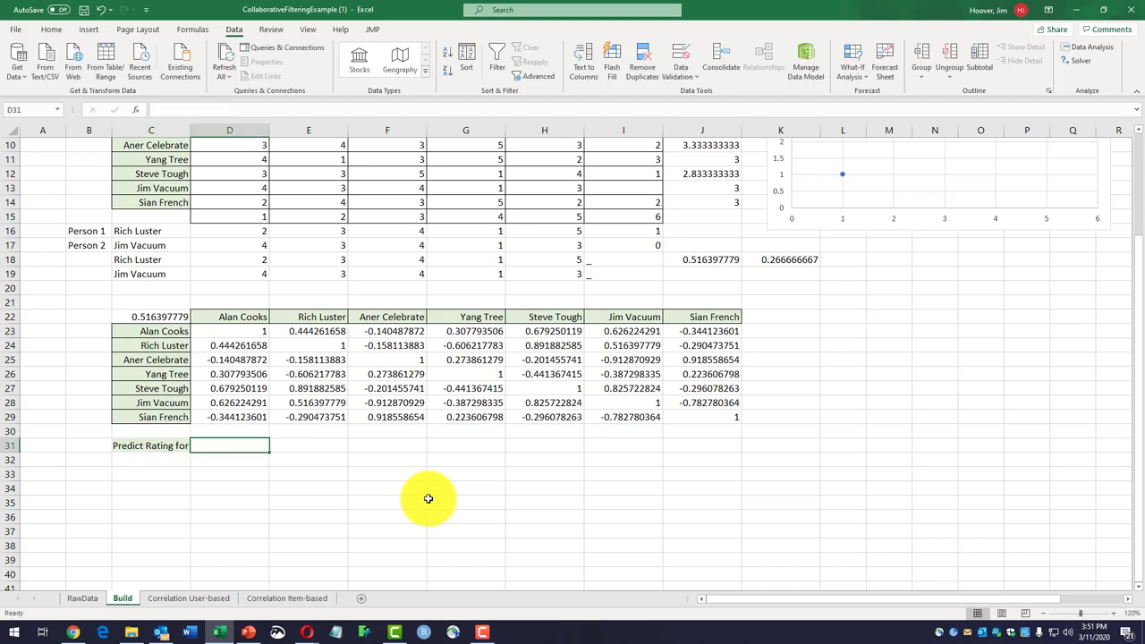
text(Per)
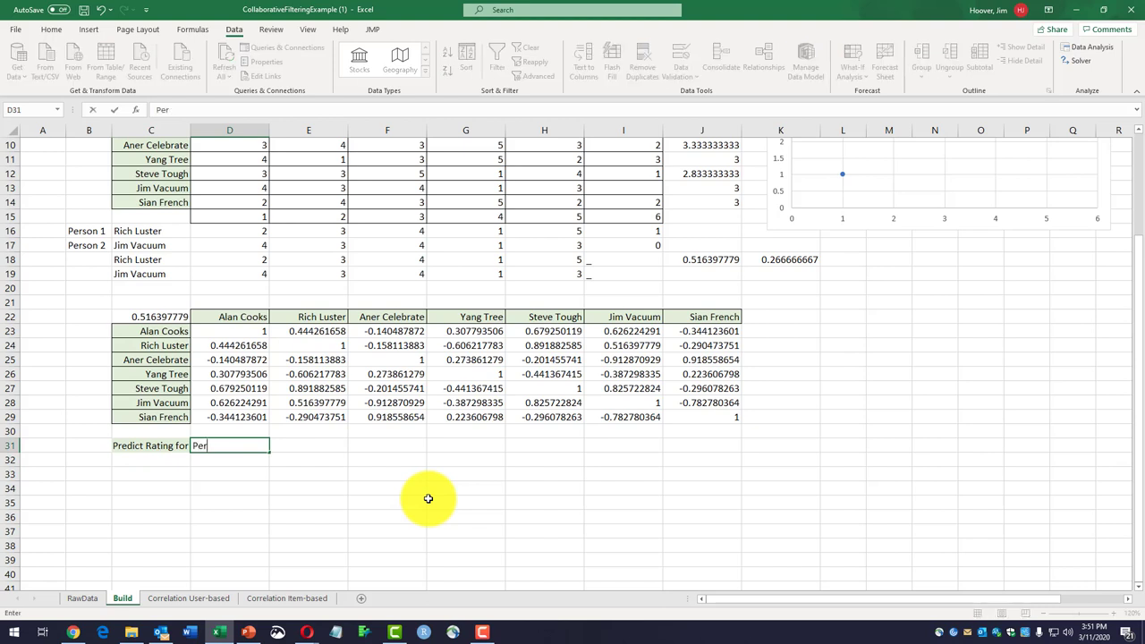
text(son)
key(Return)
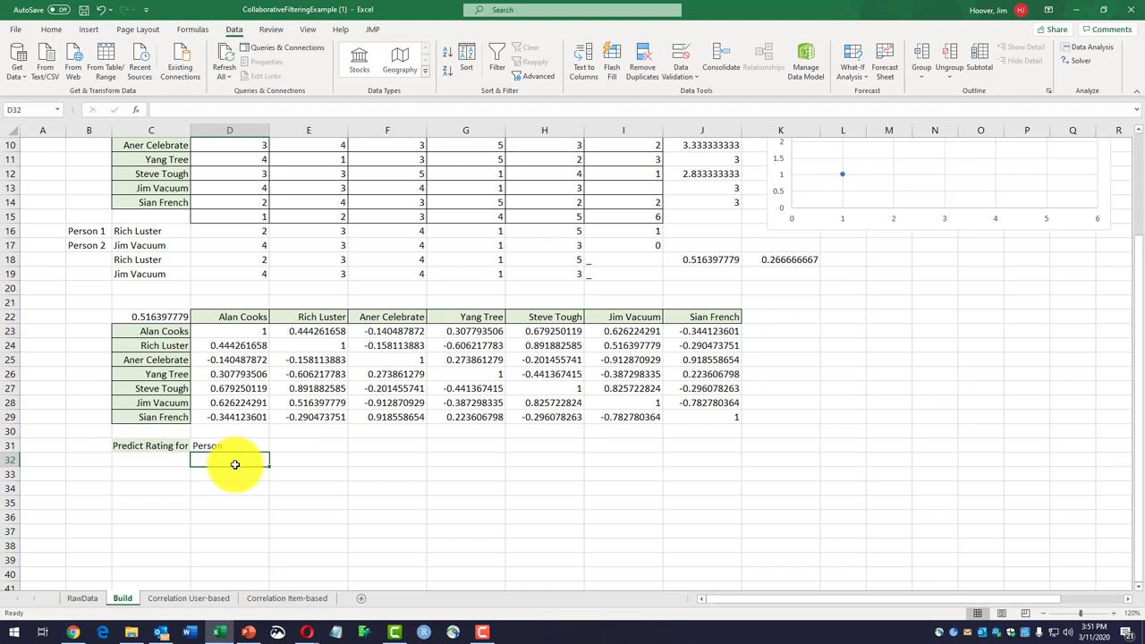
Add a list validation to C32 sourced from the restaurant names in D7:I7, and choose Rising Roll.
click(141, 458)
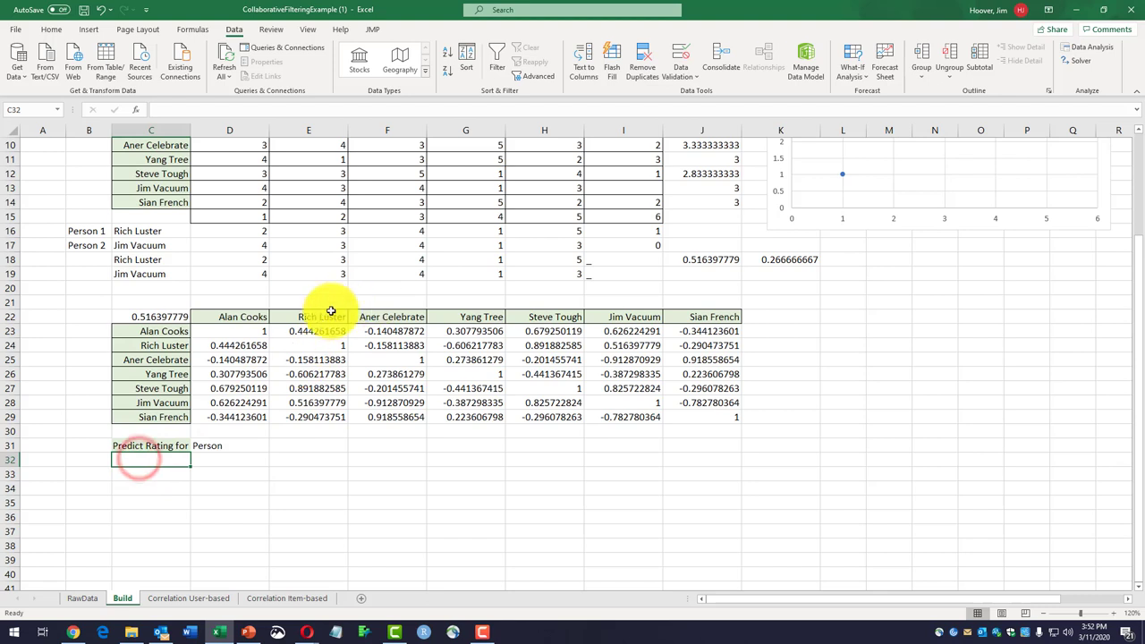
scroll(318, 341, up, 2)
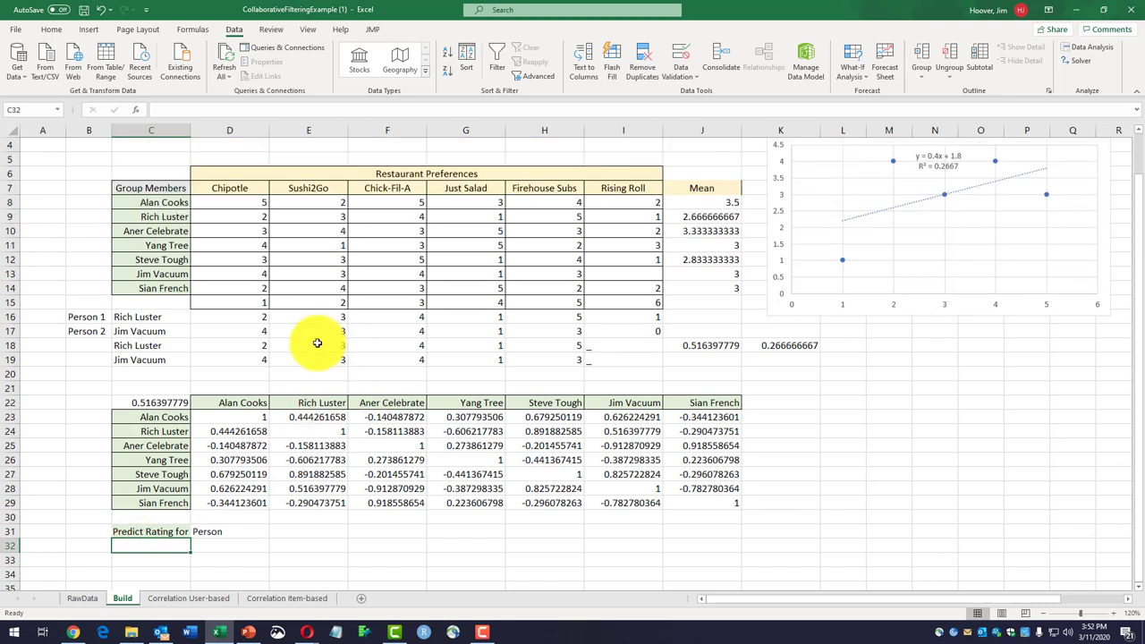
scroll(318, 343, down, 1)
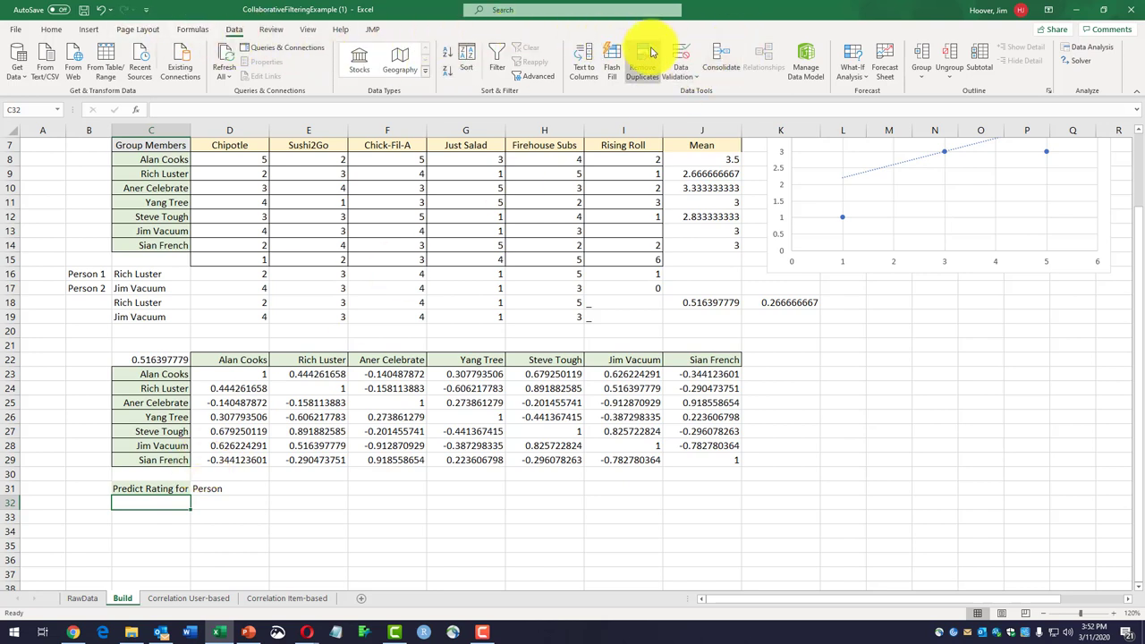
click(679, 72)
click(706, 93)
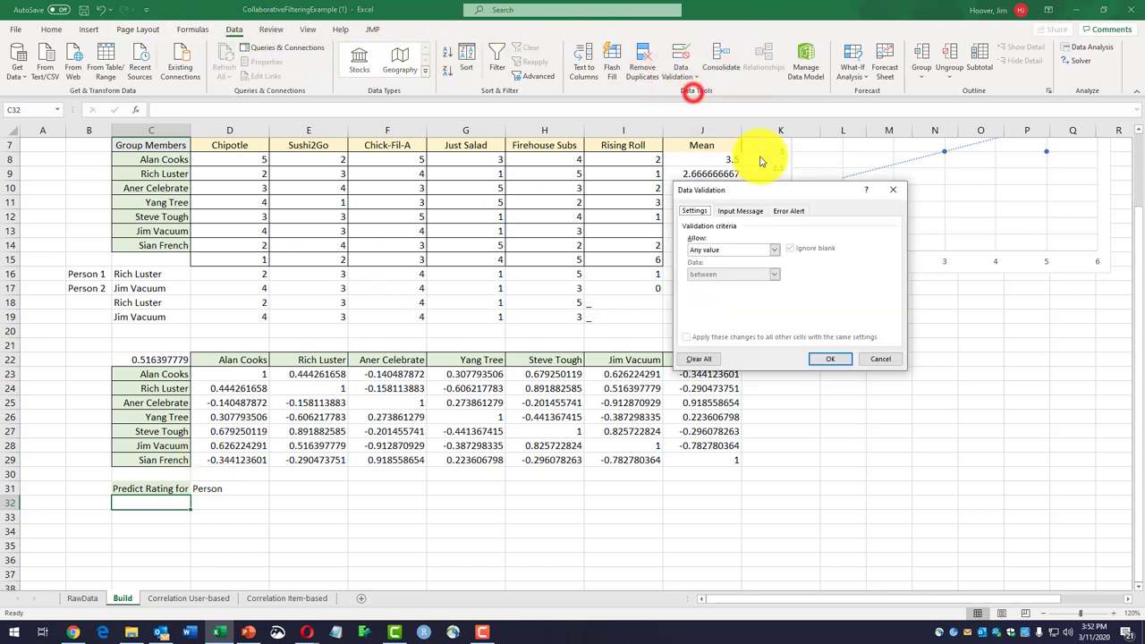
click(774, 252)
click(740, 284)
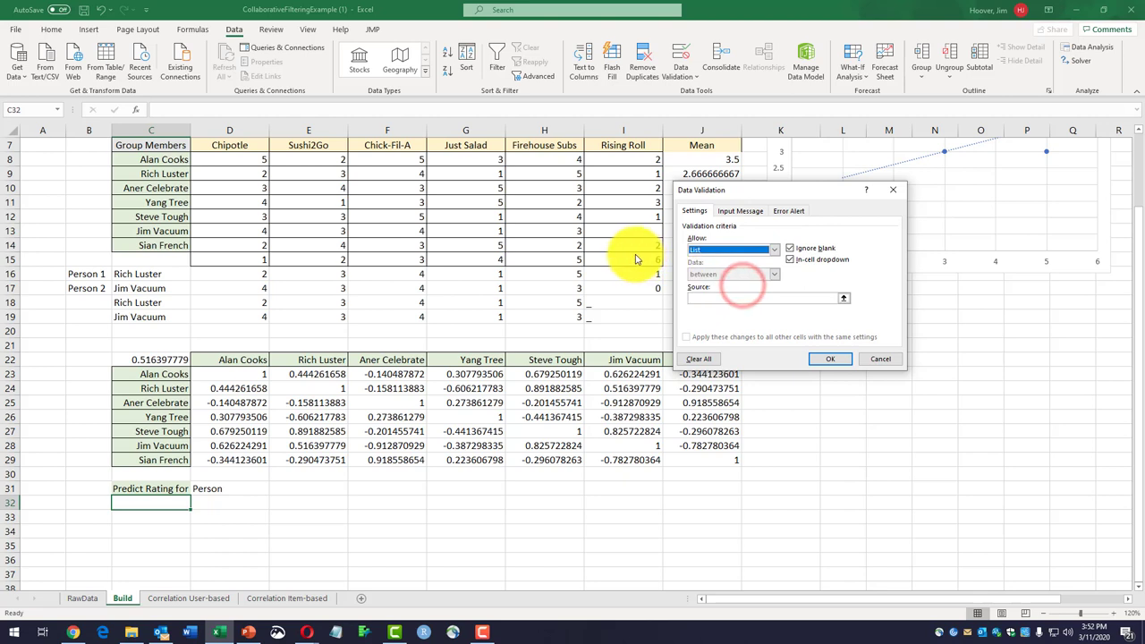
click(726, 296)
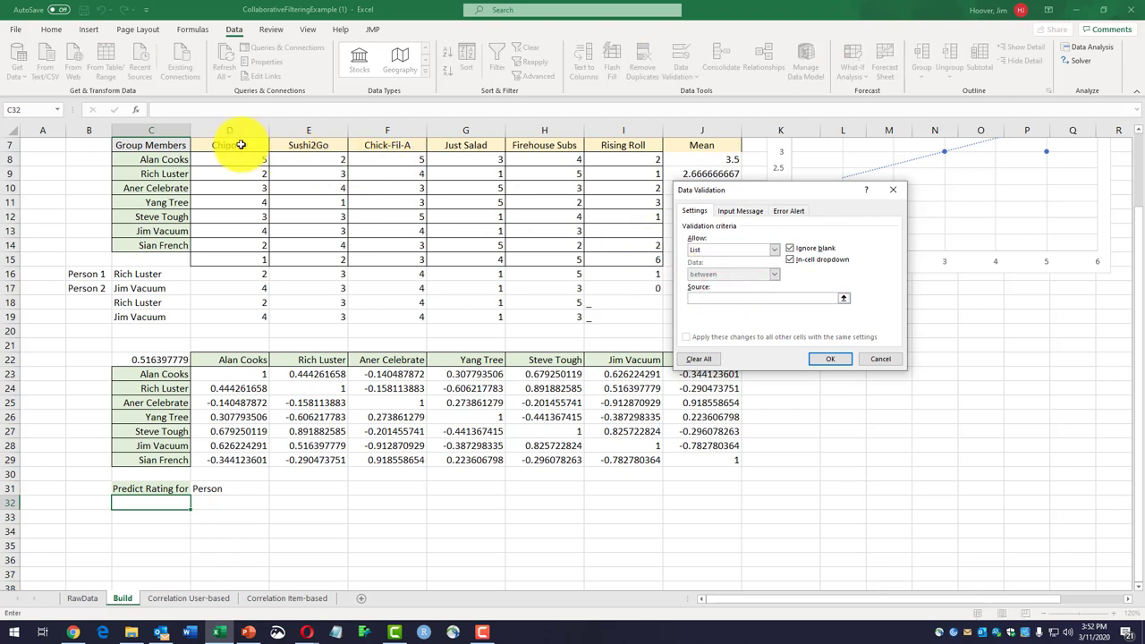
drag(240, 145, 632, 171)
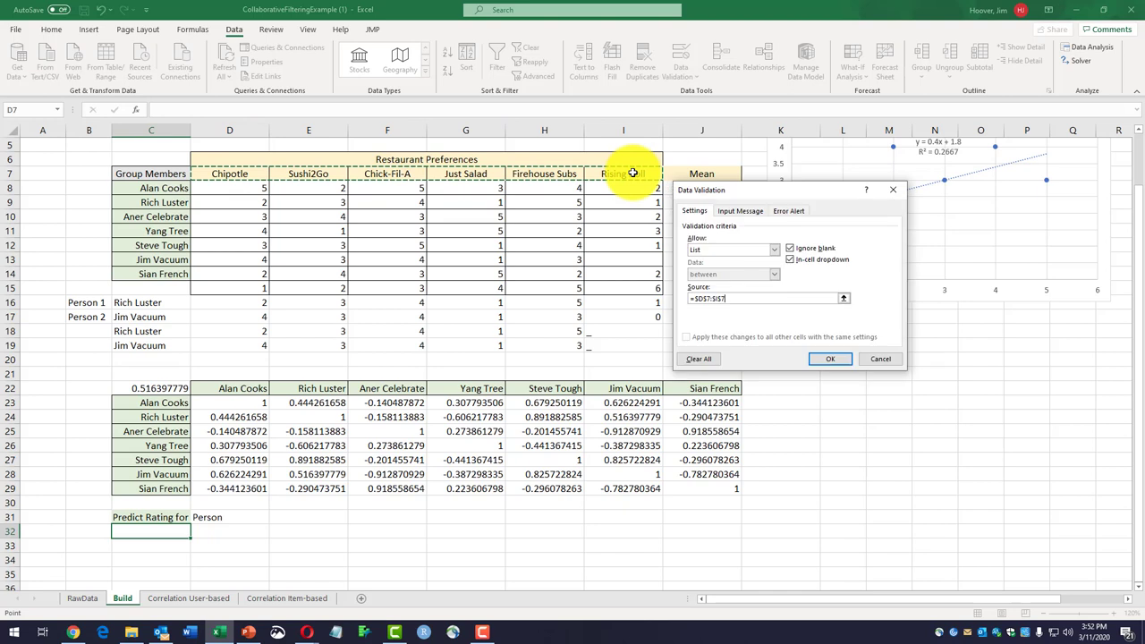
click(840, 363)
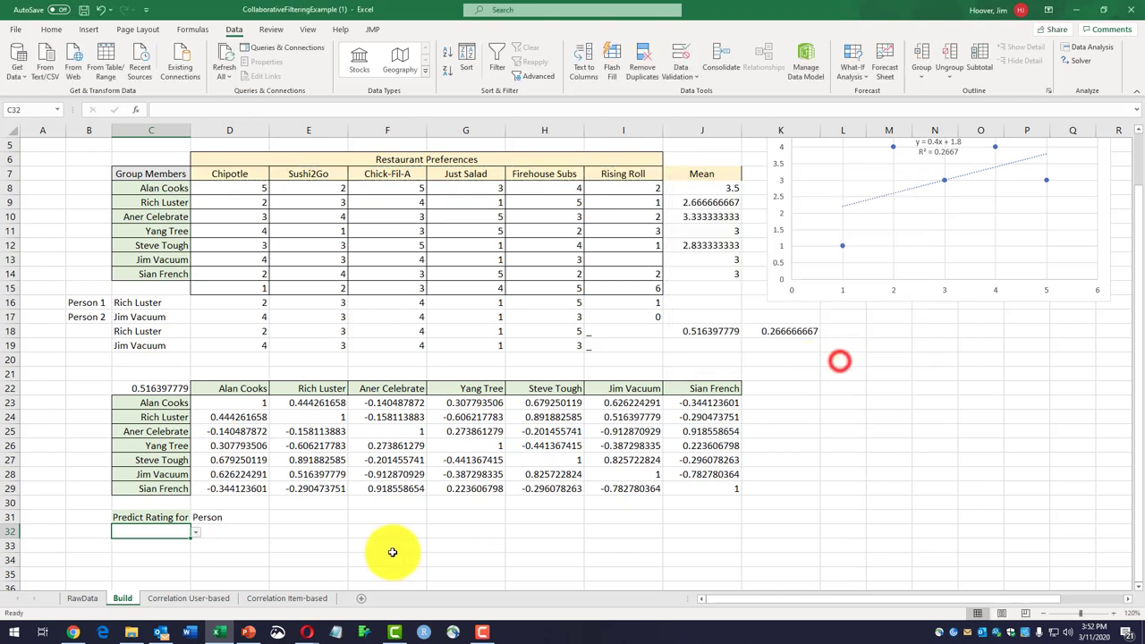
click(194, 532)
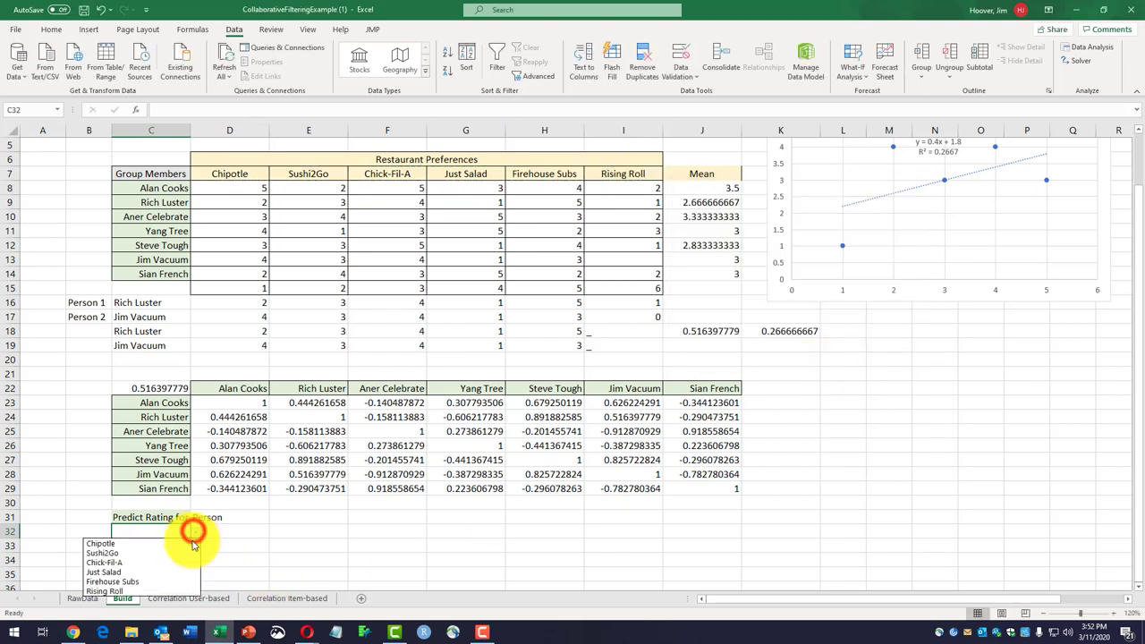
click(148, 591)
Add a list validation to D32 sourced from the group members in C8:C14, and choose the member listed in C13.
click(225, 532)
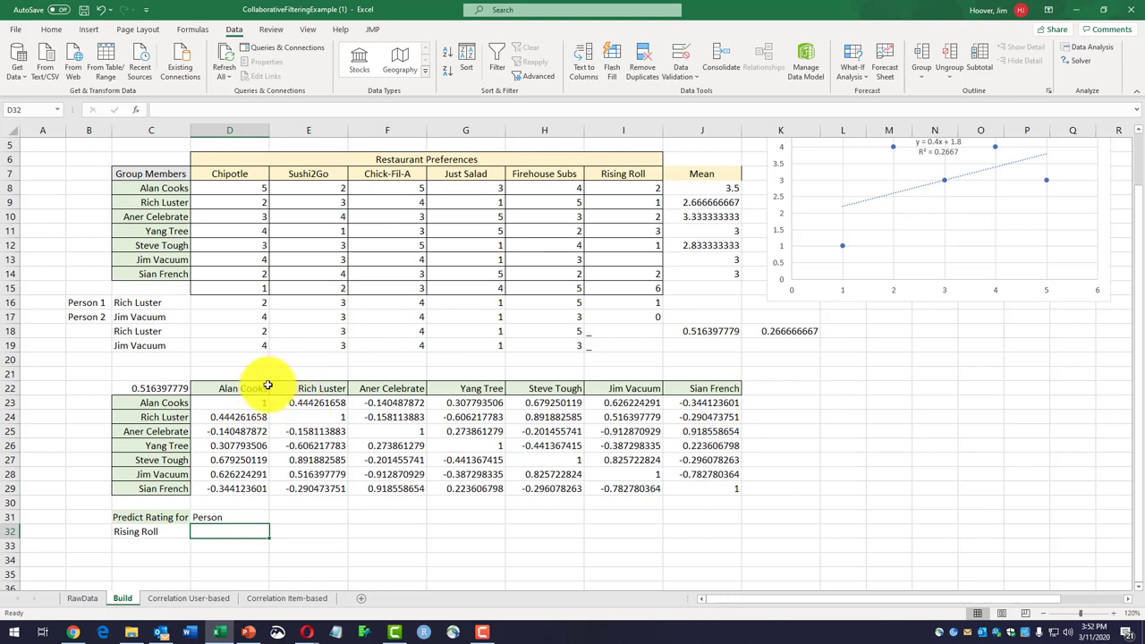
click(680, 76)
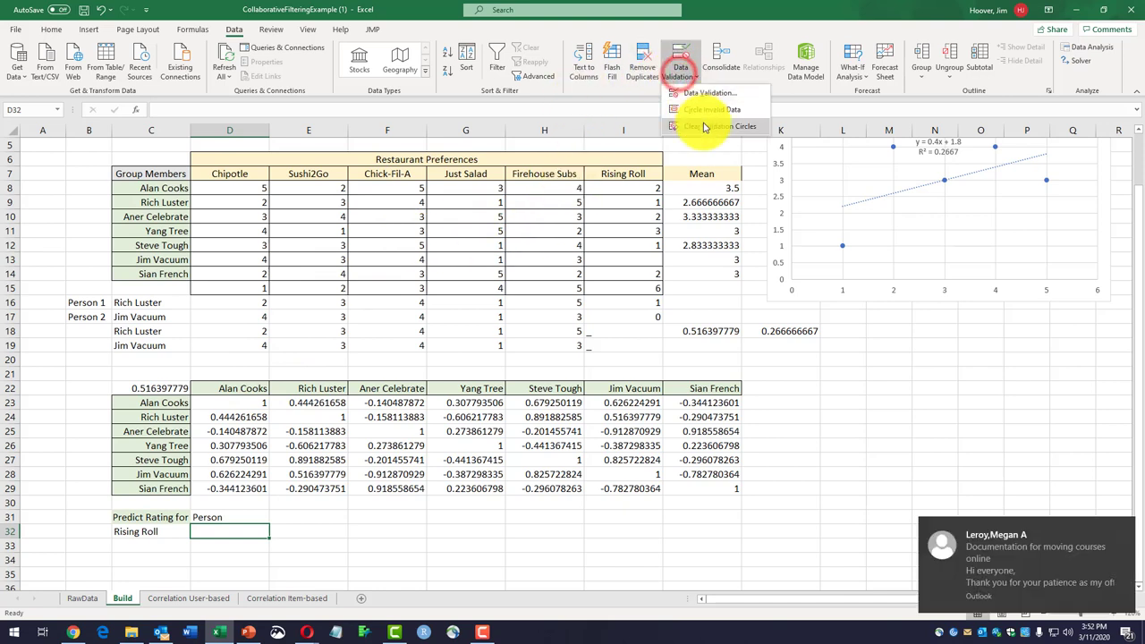
click(704, 93)
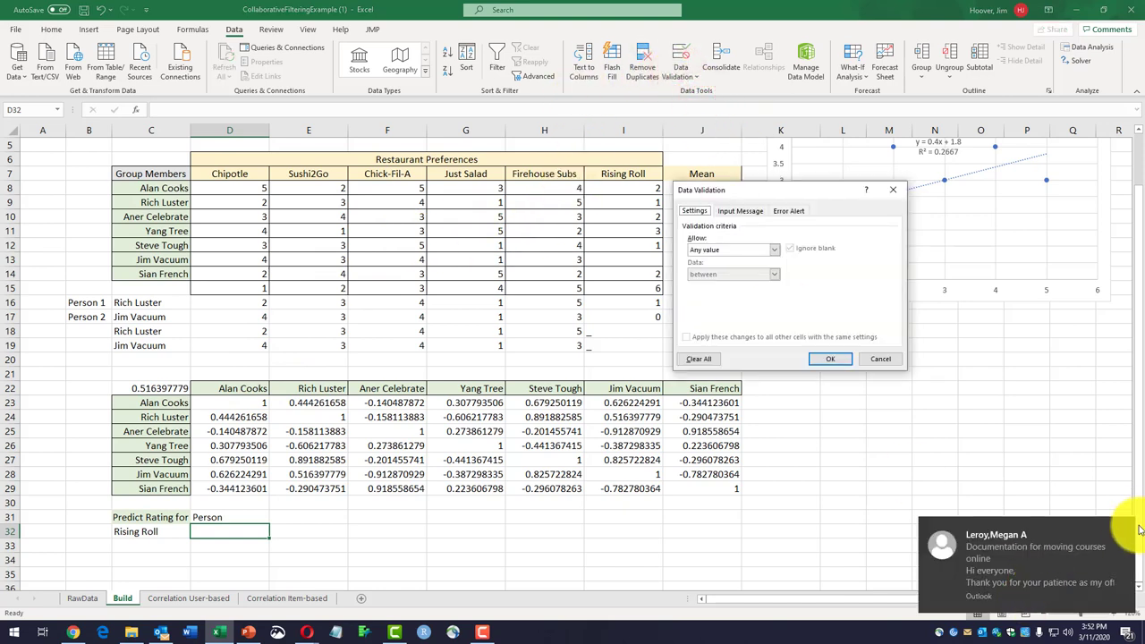
click(1124, 530)
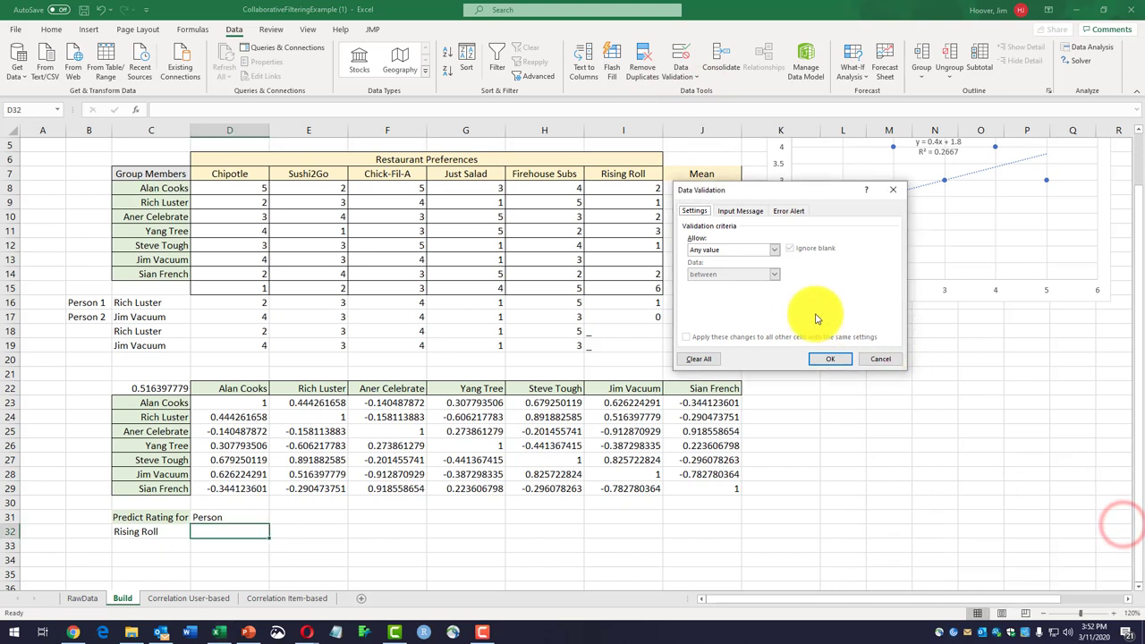
click(774, 250)
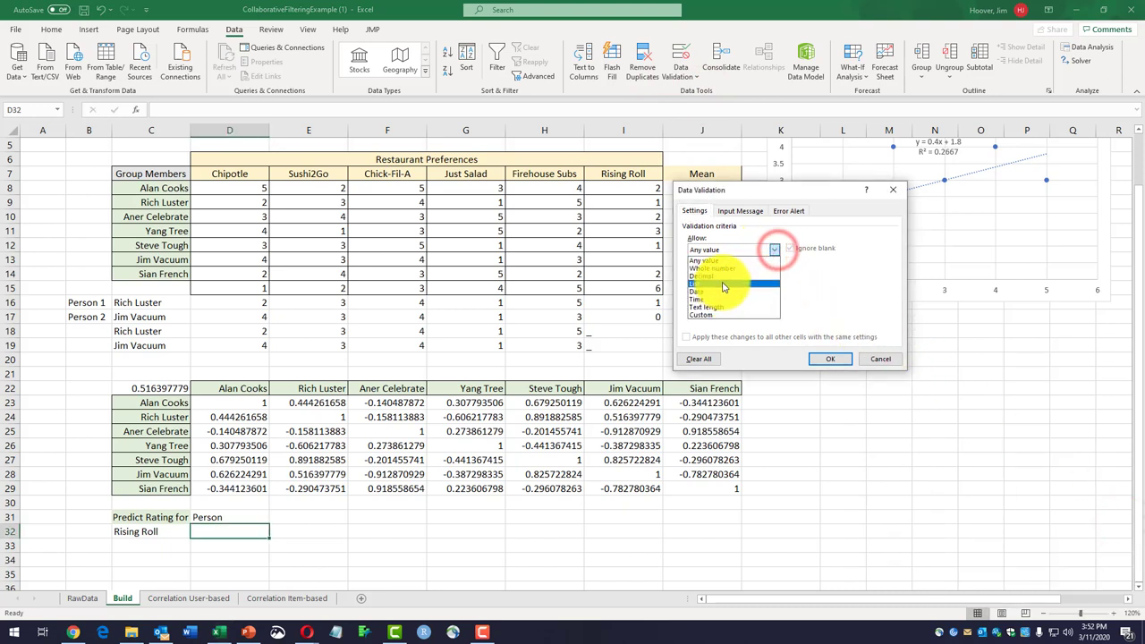
click(725, 284)
click(845, 297)
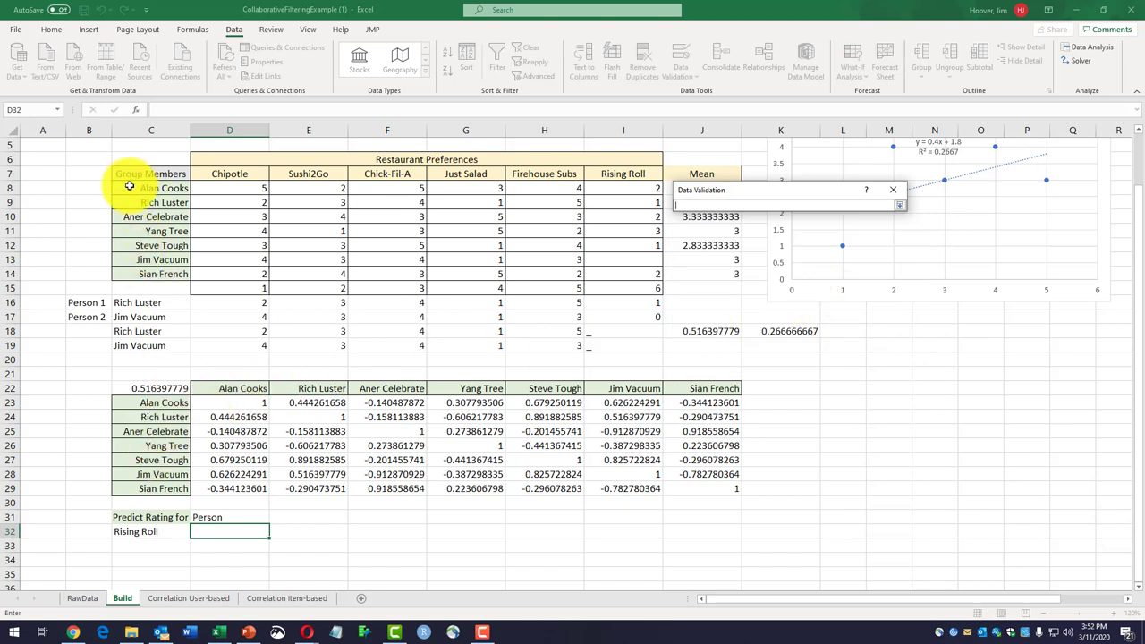
drag(138, 188, 148, 271)
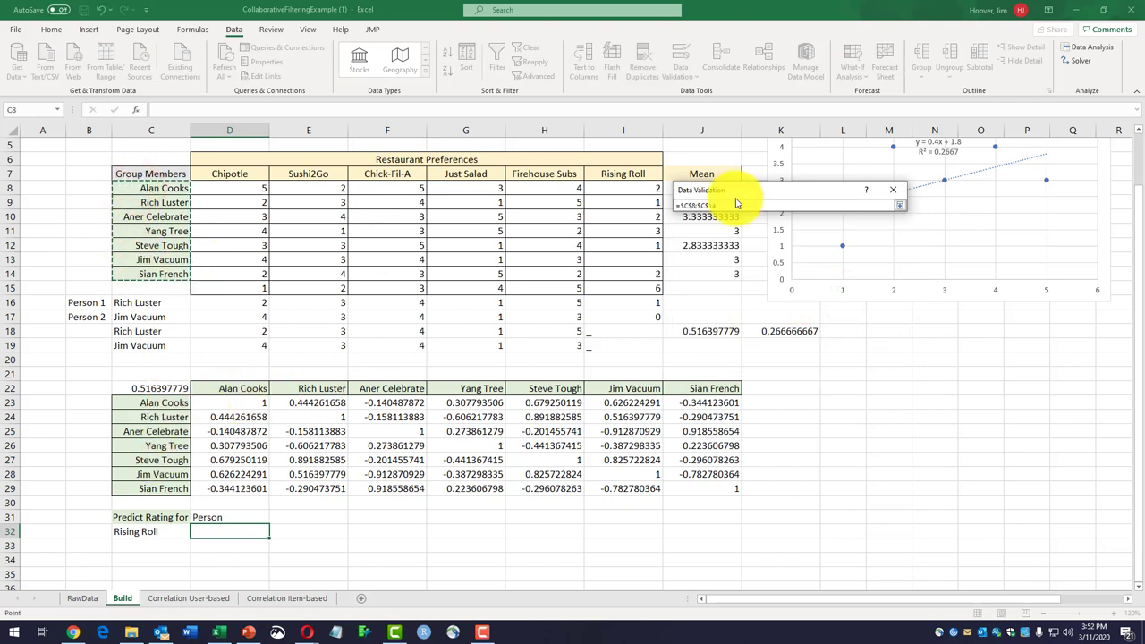
click(900, 203)
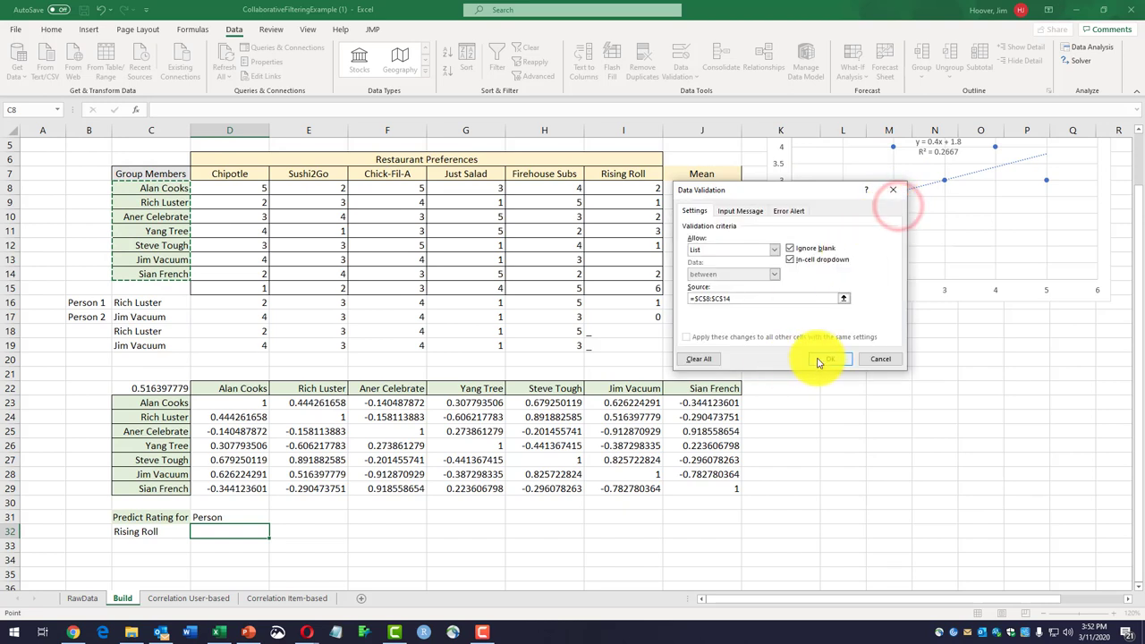
click(817, 356)
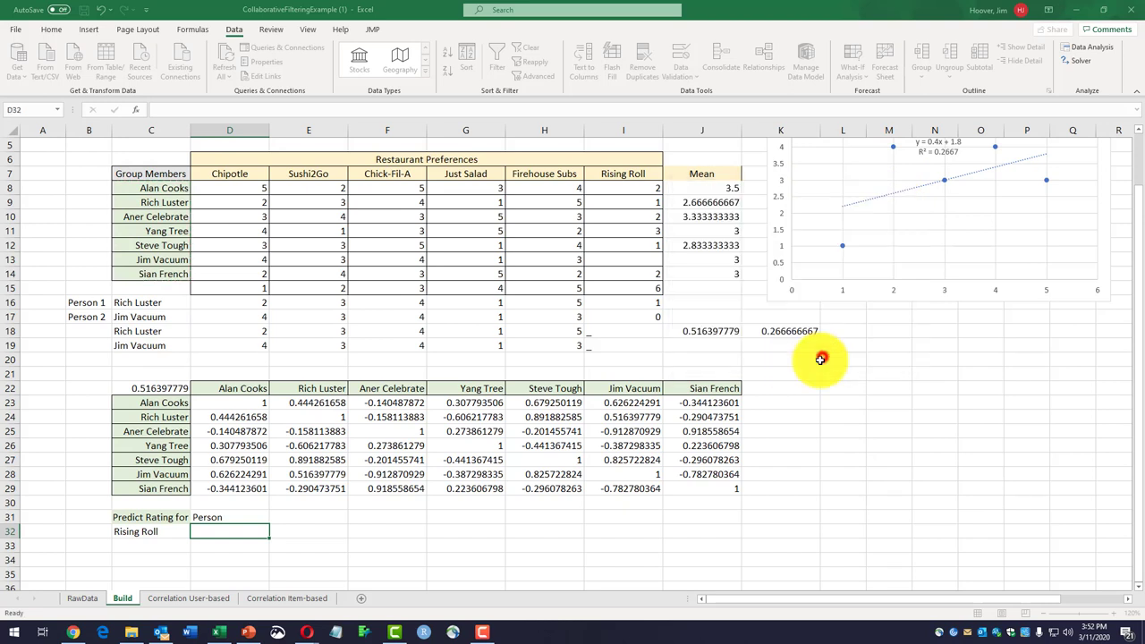
click(274, 531)
click(246, 592)
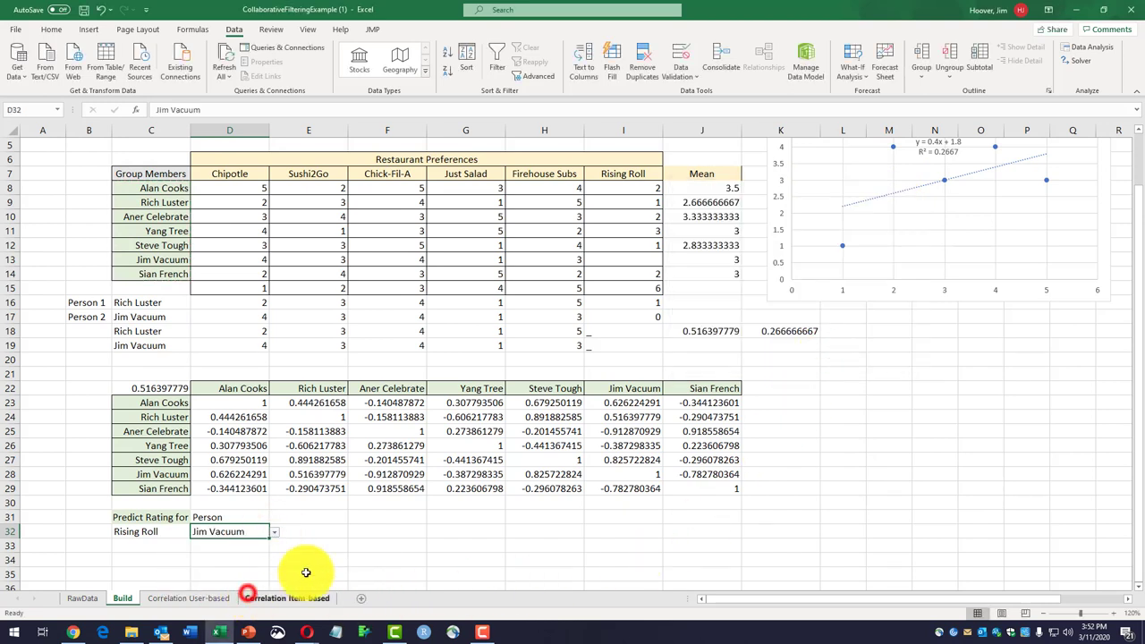
Copy the formatting of restaurant heading D7 onto the "Predict Rating for" heading in C31.
click(230, 517)
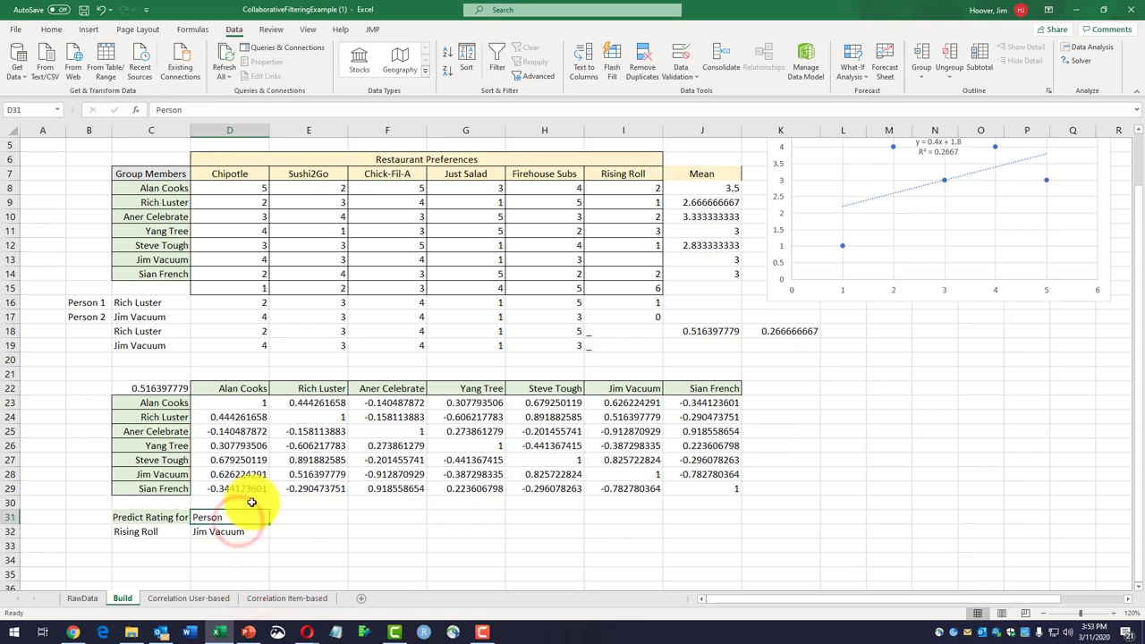
click(174, 517)
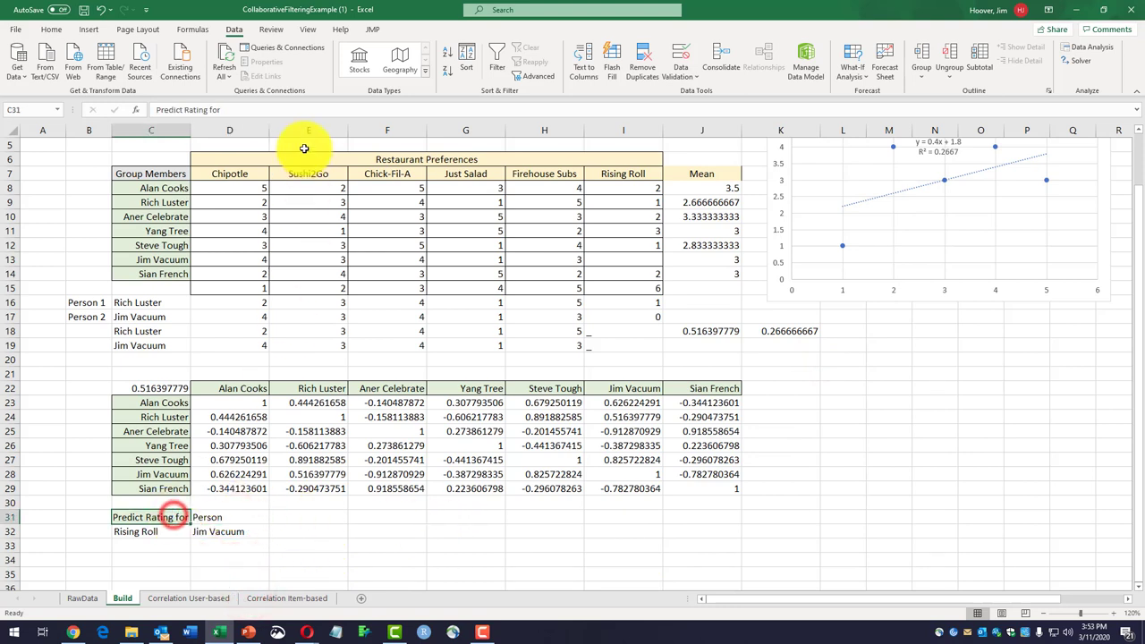
click(234, 174)
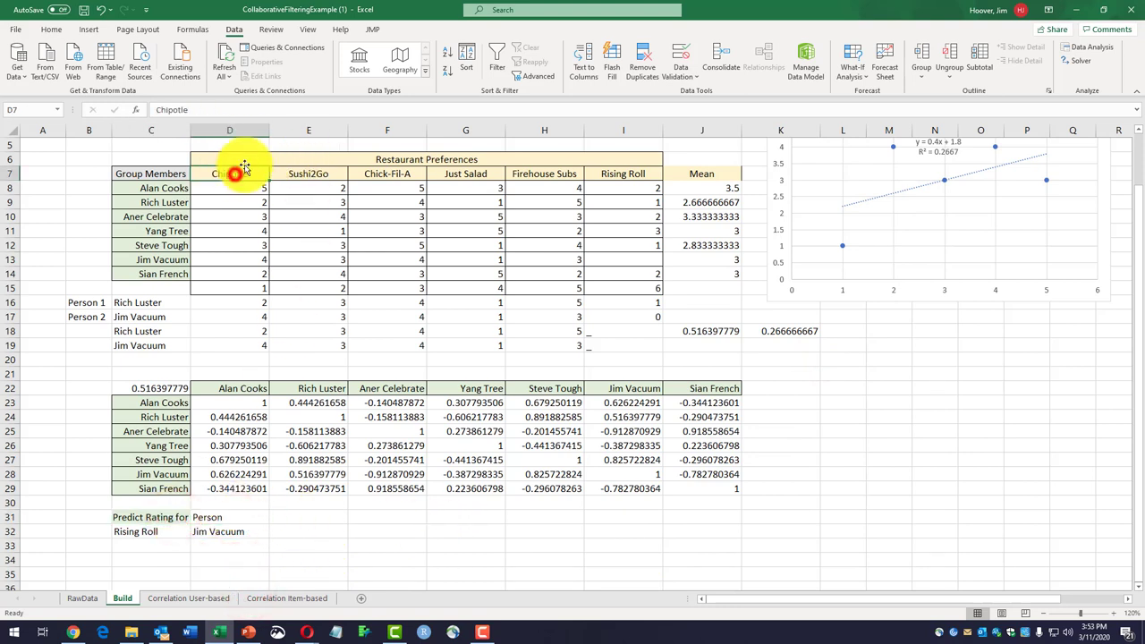
click(59, 30)
click(40, 76)
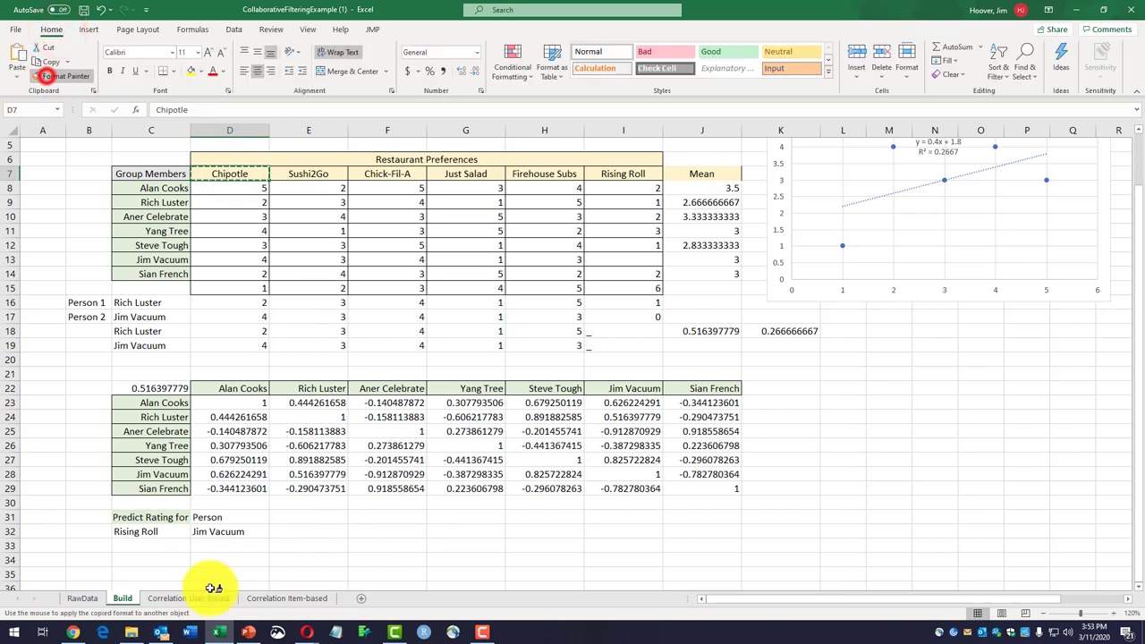
click(175, 519)
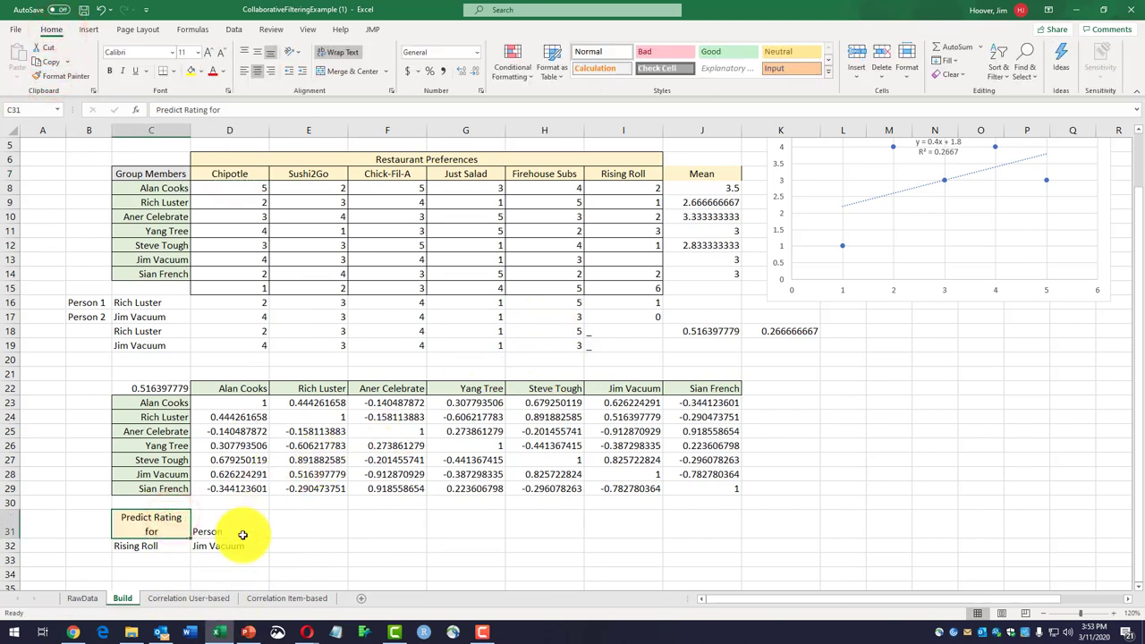
Copy the formatting of group member cell C8 onto the "Person" heading in D31.
click(242, 534)
click(166, 188)
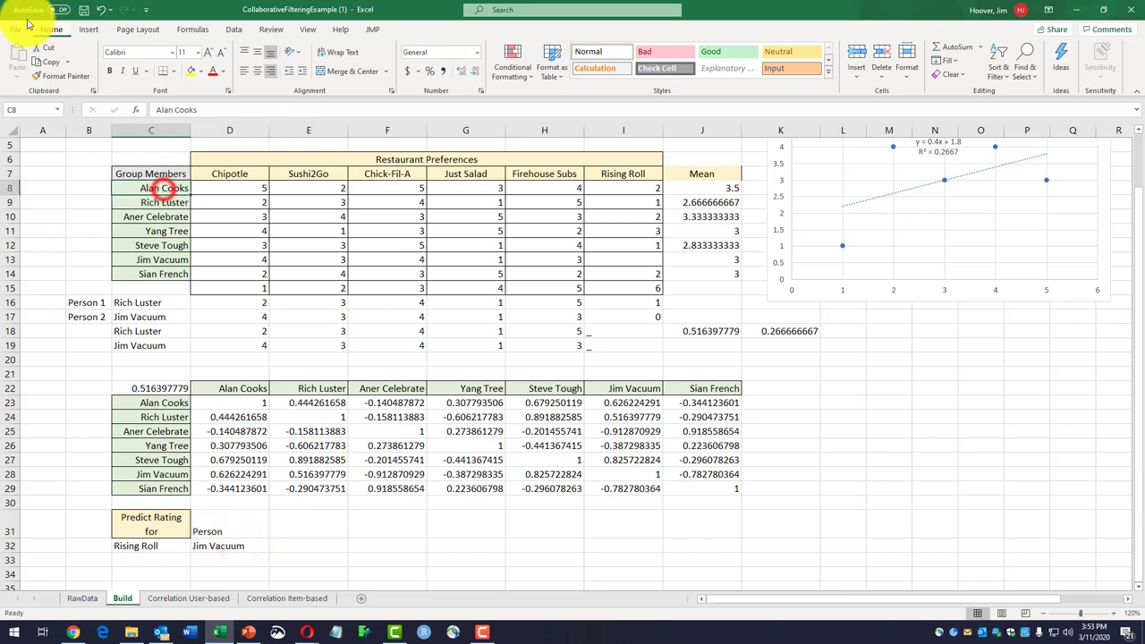
click(49, 76)
click(219, 532)
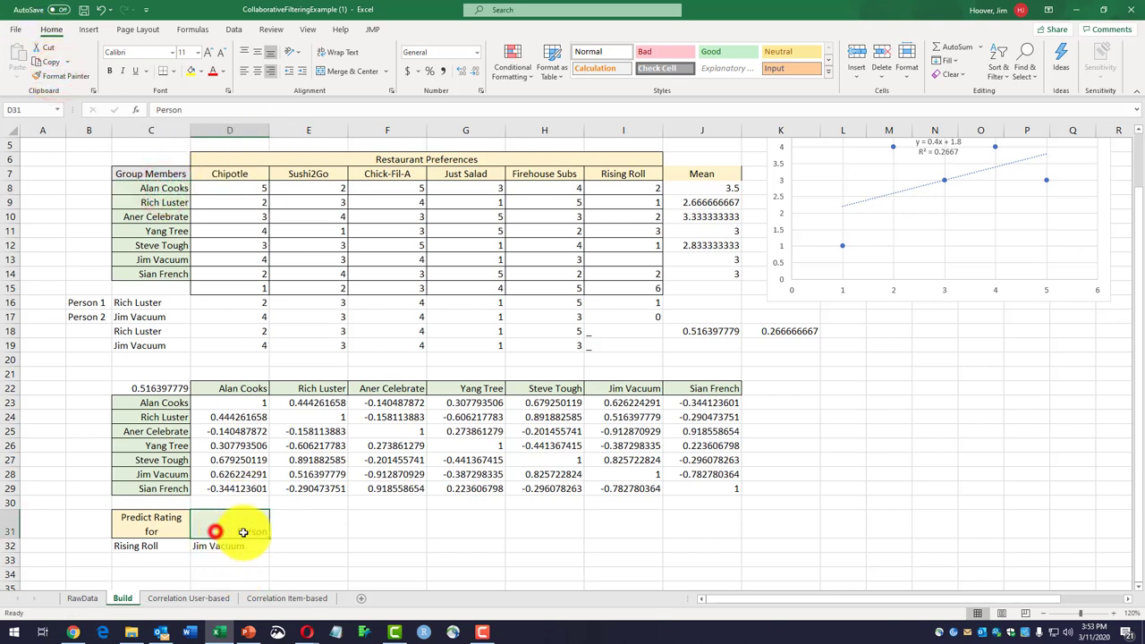
click(295, 544)
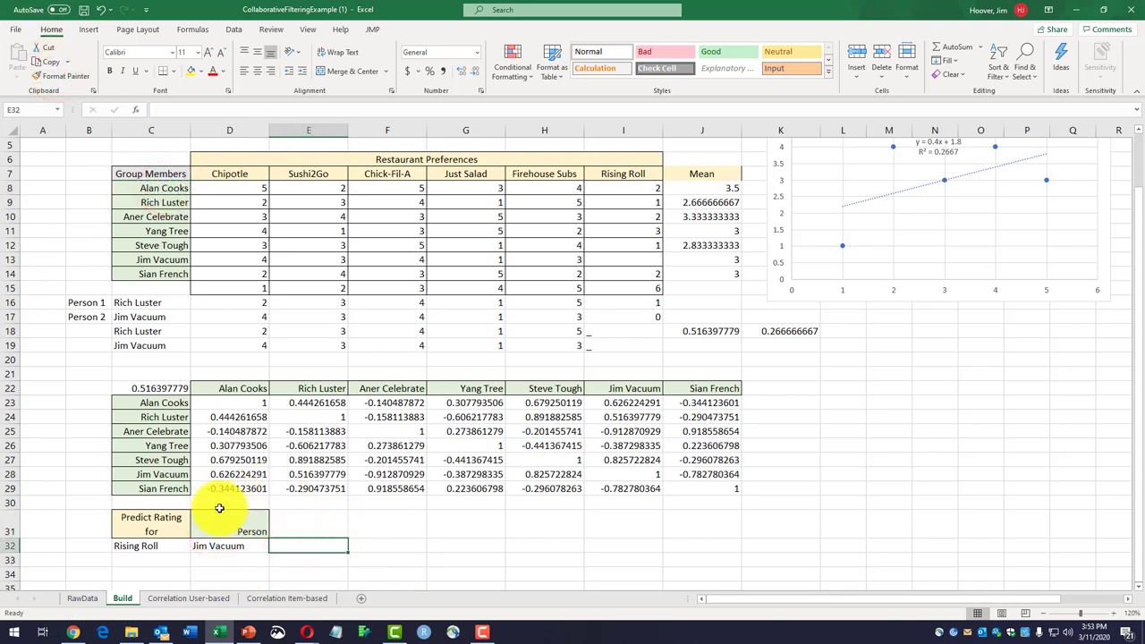
Left-align the two prediction headings in C31:D31.
drag(166, 526, 235, 520)
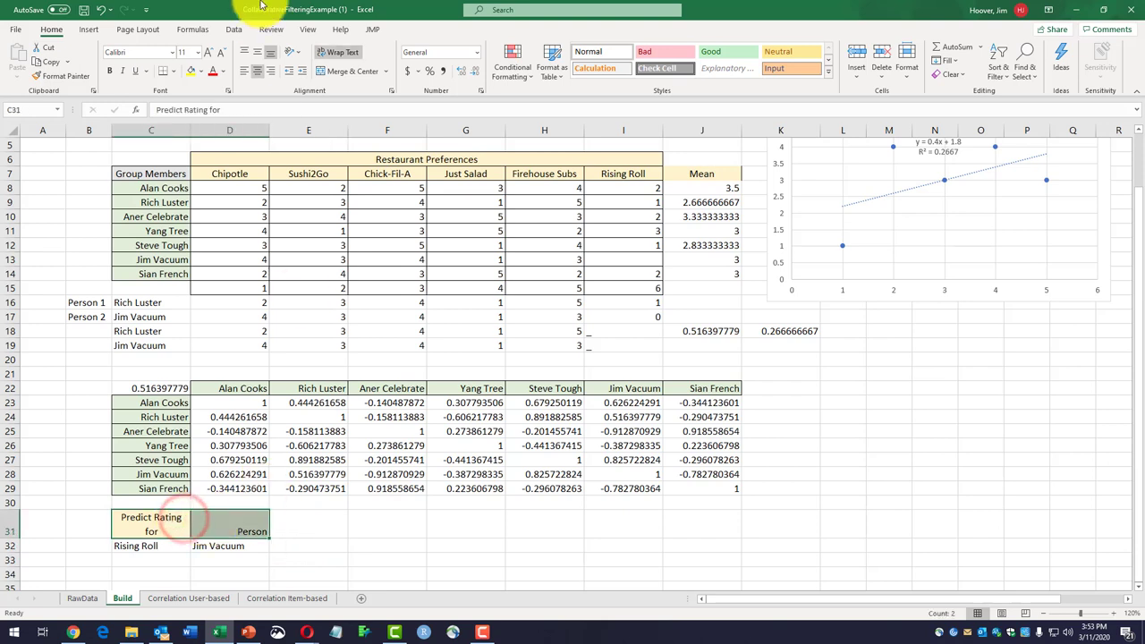
click(253, 75)
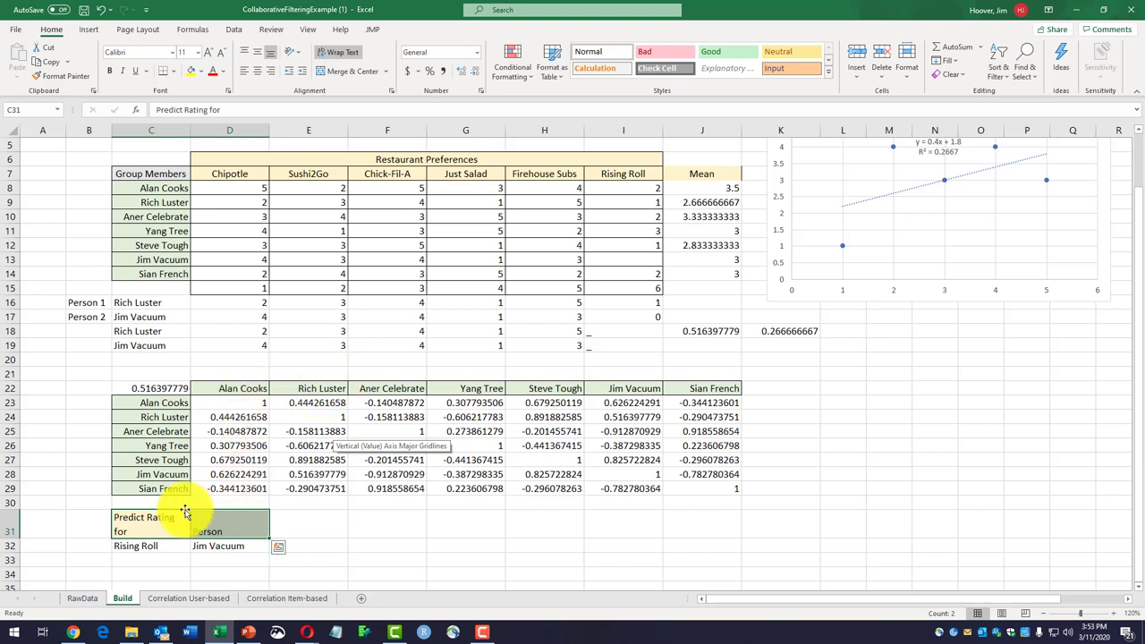
click(149, 547)
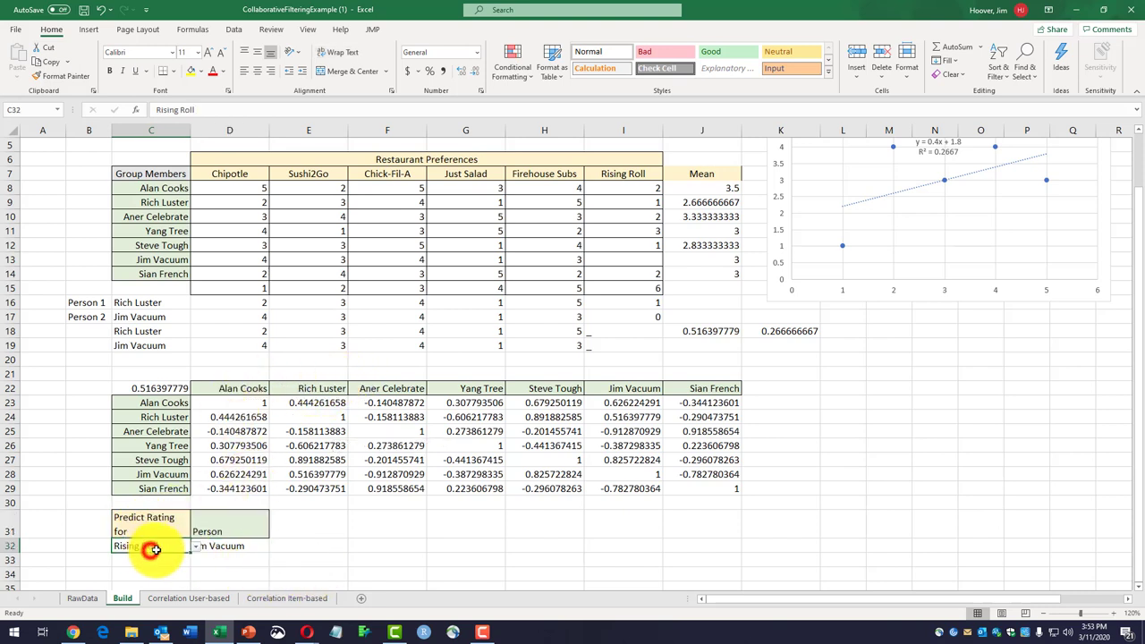
click(248, 545)
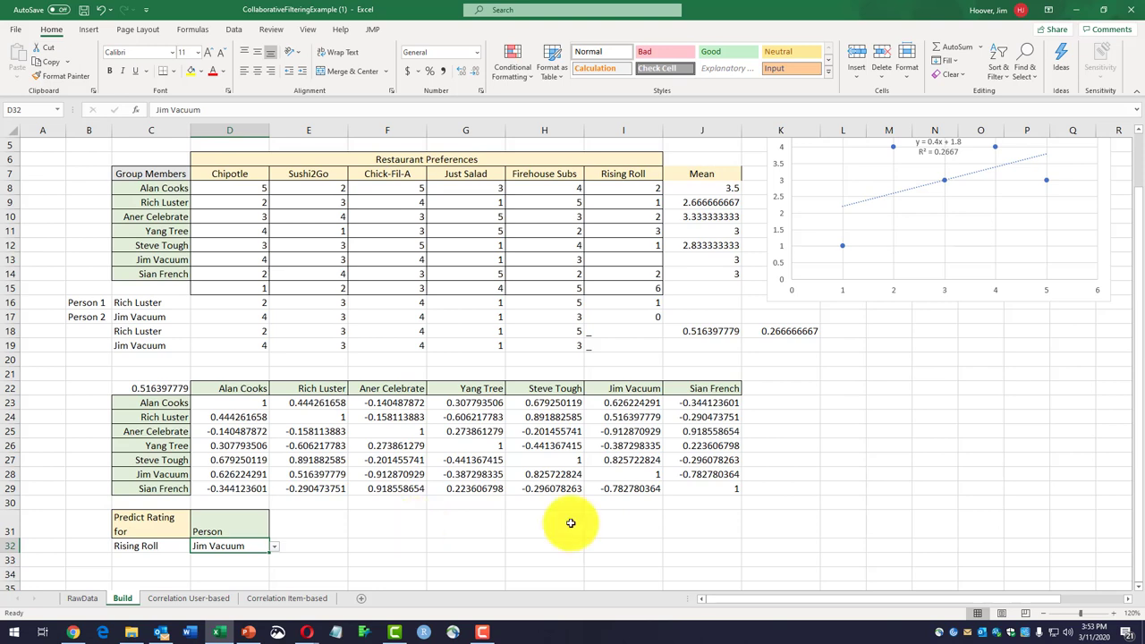
Enter the heading "Mean" in E31 beside the Person heading.
click(317, 530)
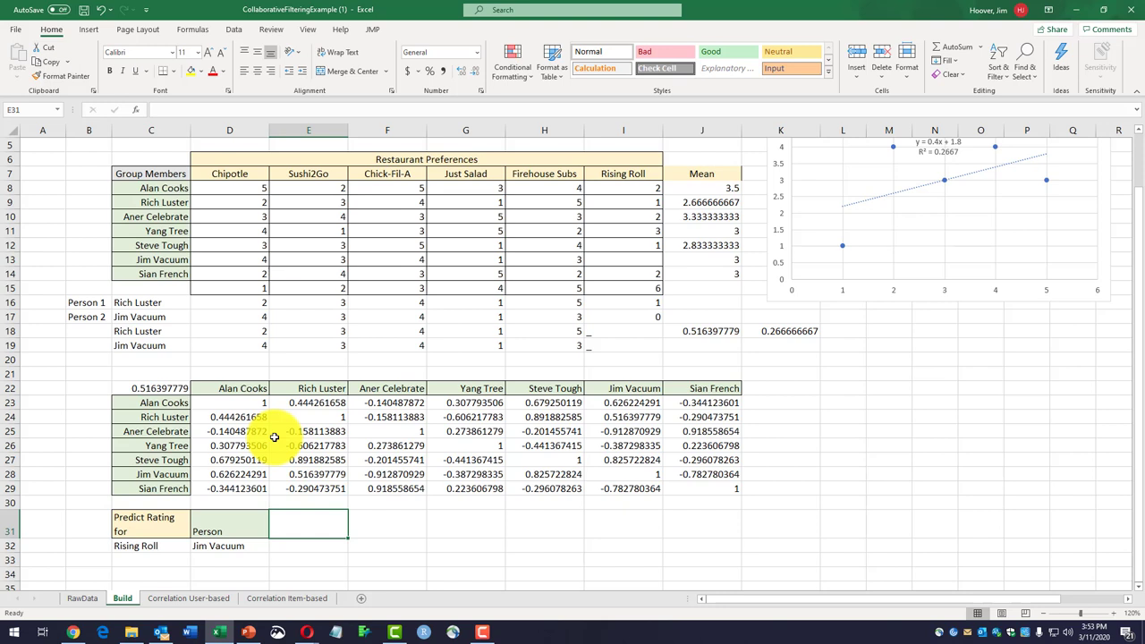
text(Mean)
key(Return)
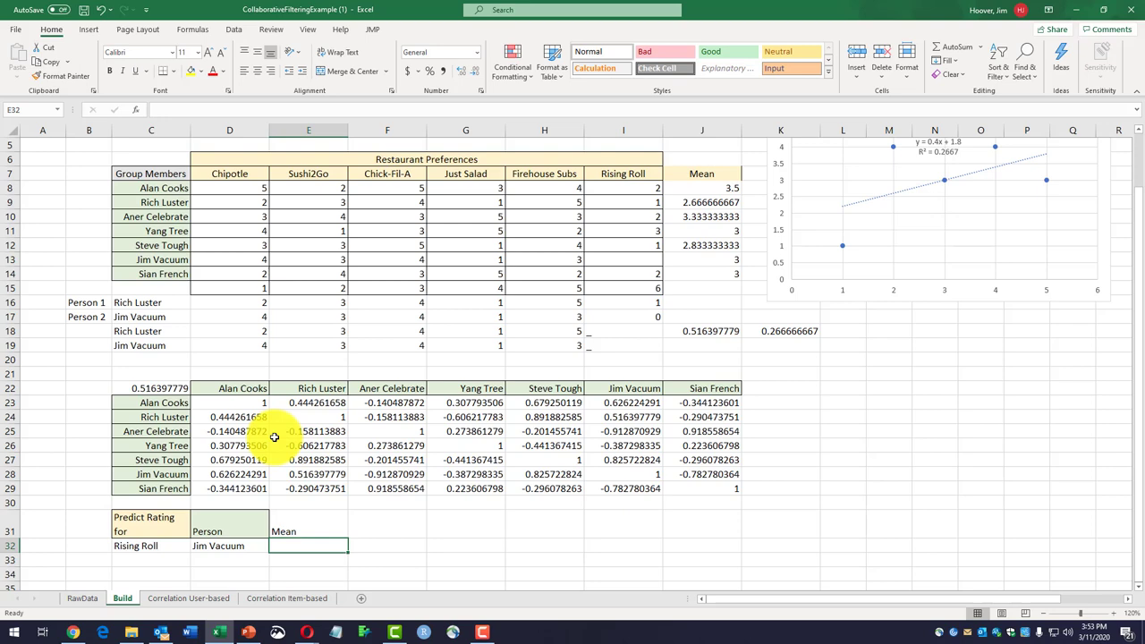
Switch to PowerPoint and copy the formula =VLOOKUP(D32,$C$8:$J$14,8,FALSE) from slide 37.
click(247, 632)
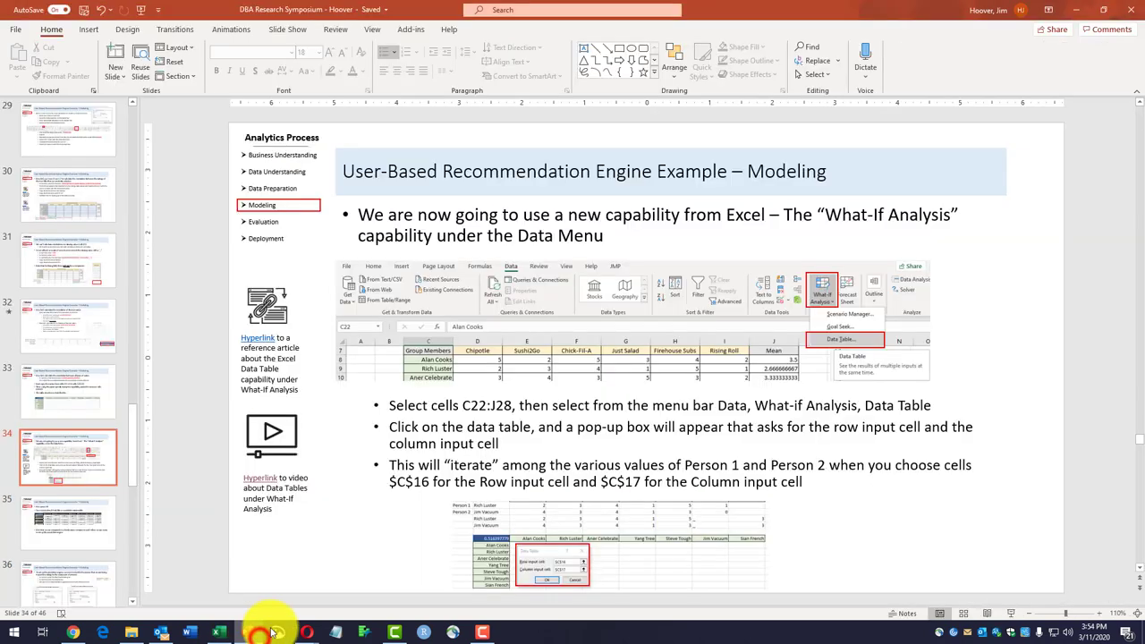
click(95, 531)
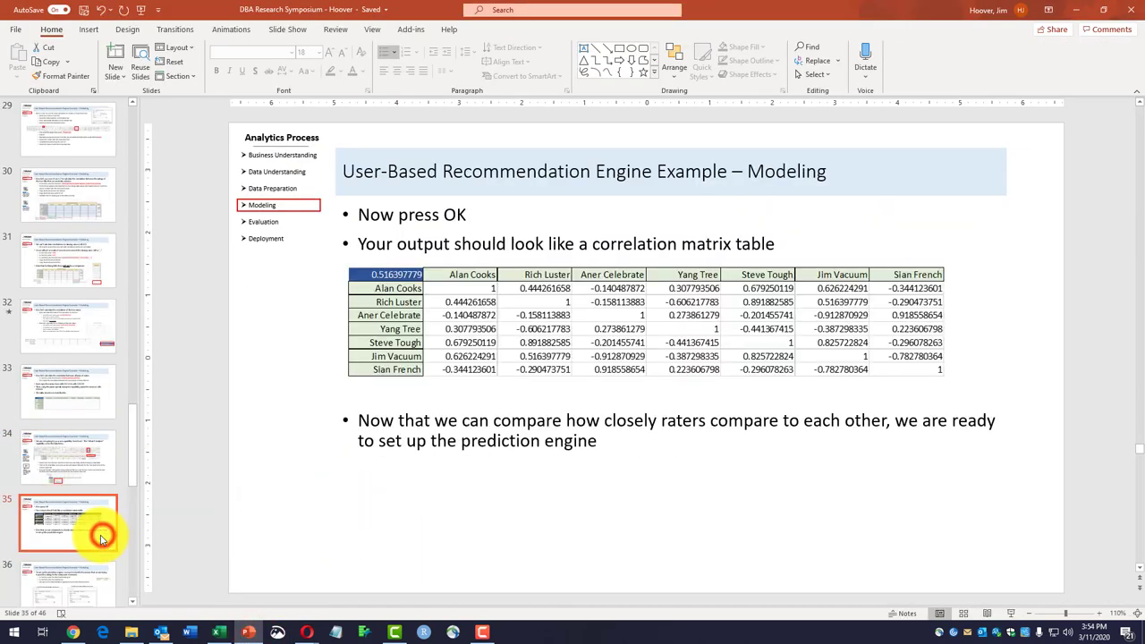
click(97, 588)
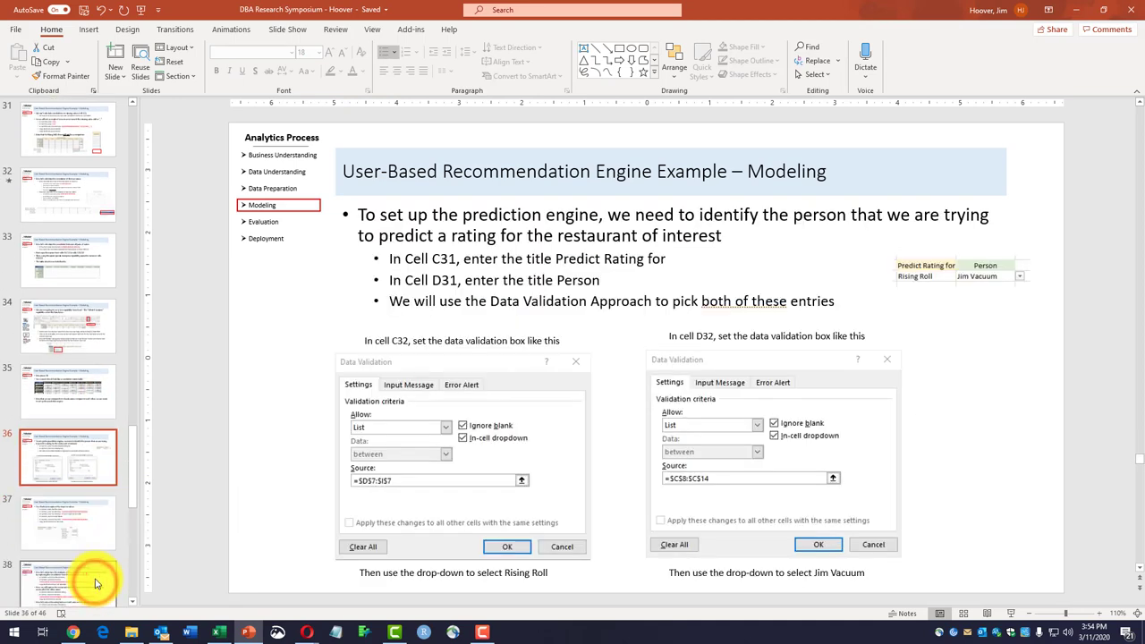
scroll(100, 555, down, 3)
click(100, 514)
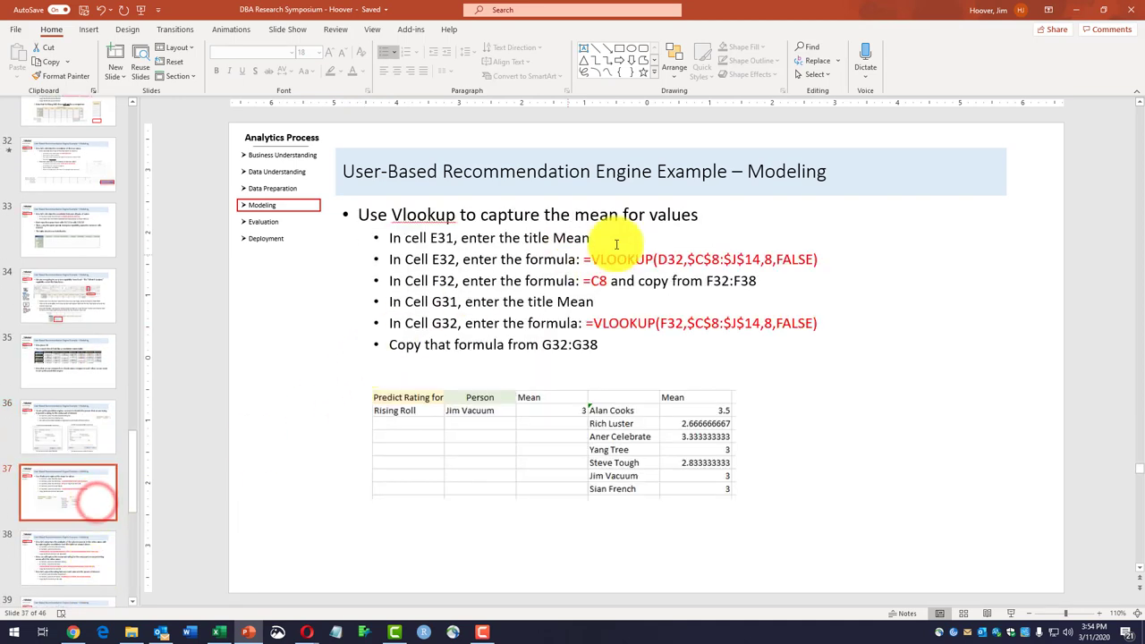
drag(585, 259, 828, 258)
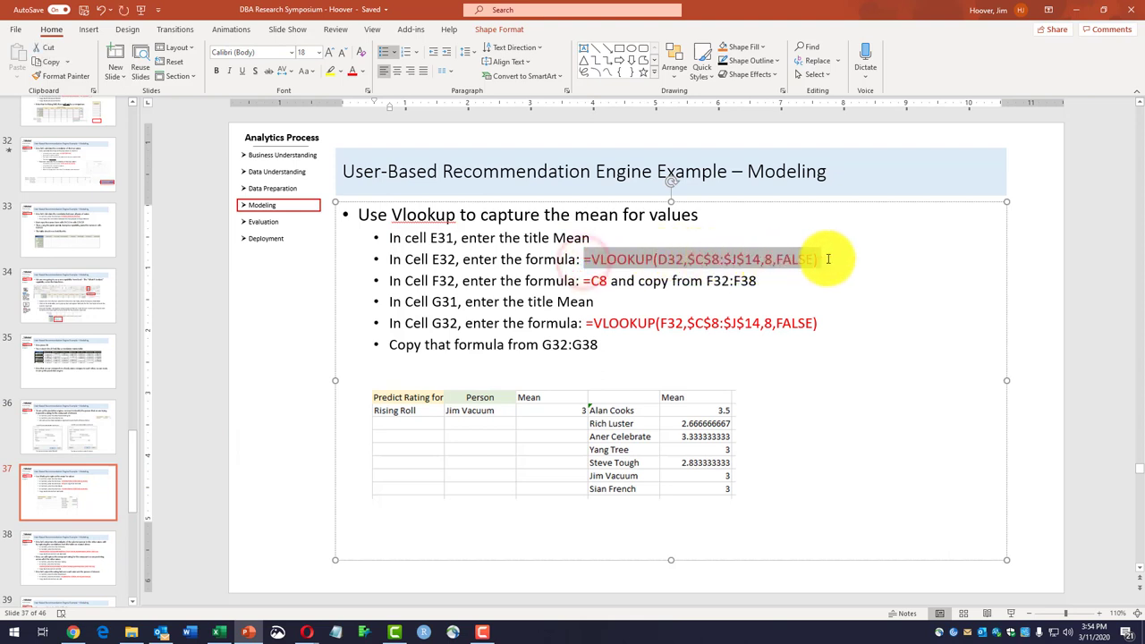
right_click(805, 259)
click(823, 288)
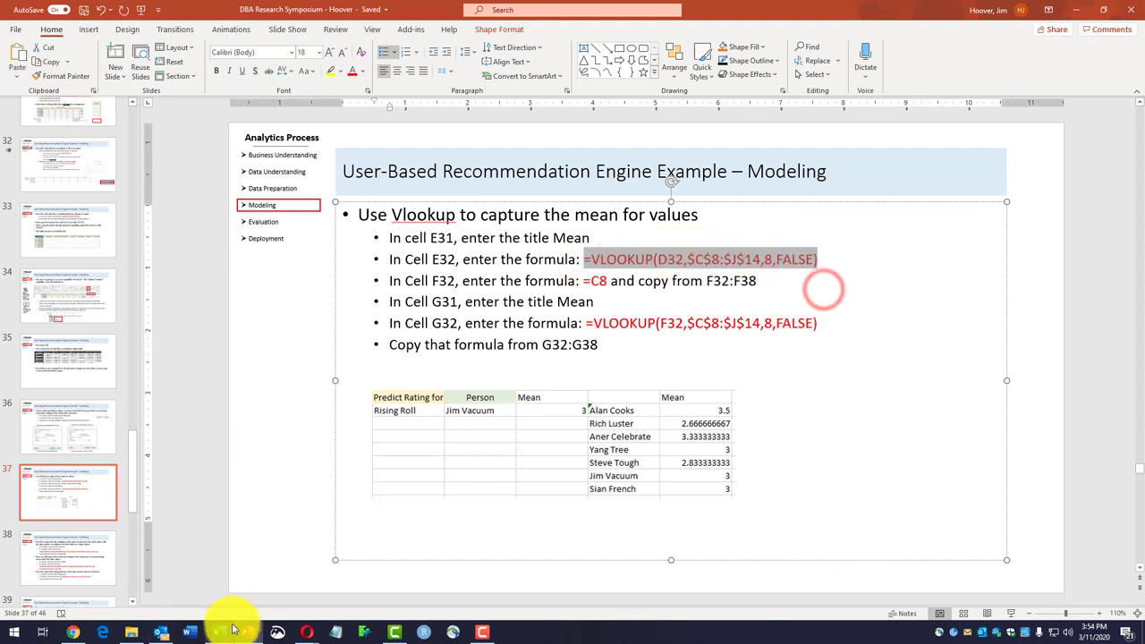
Switch back to Excel, paste =VLOOKUP(D32,$C$8:$J$14,8,FALSE) into E32 and review its references.
mouse_move(224, 630)
click(275, 575)
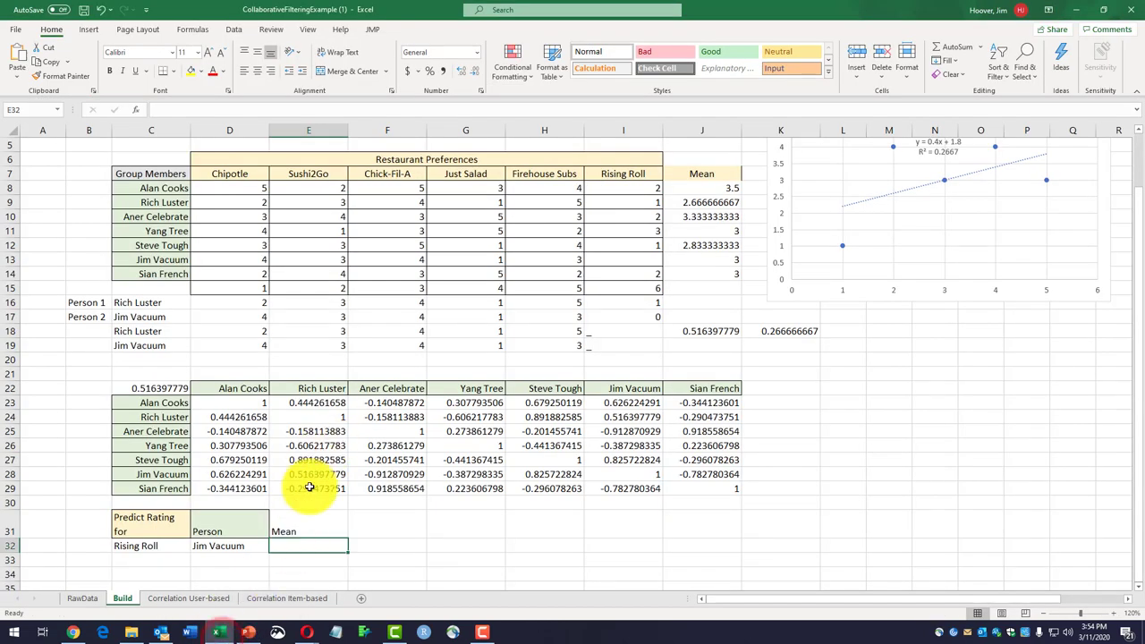
click(13, 83)
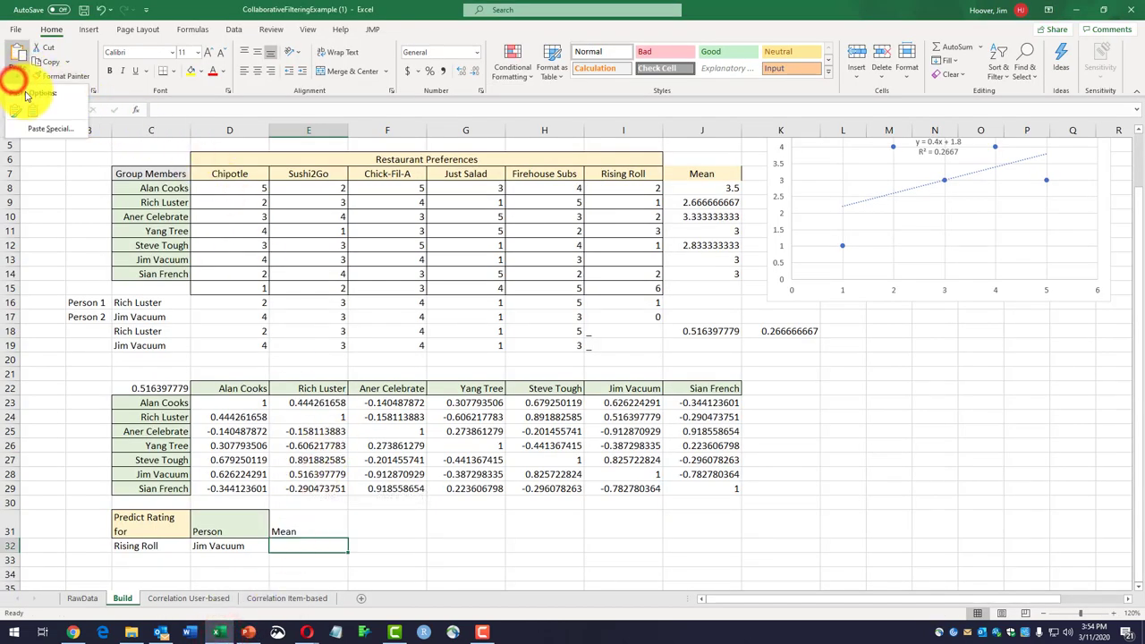
click(155, 108)
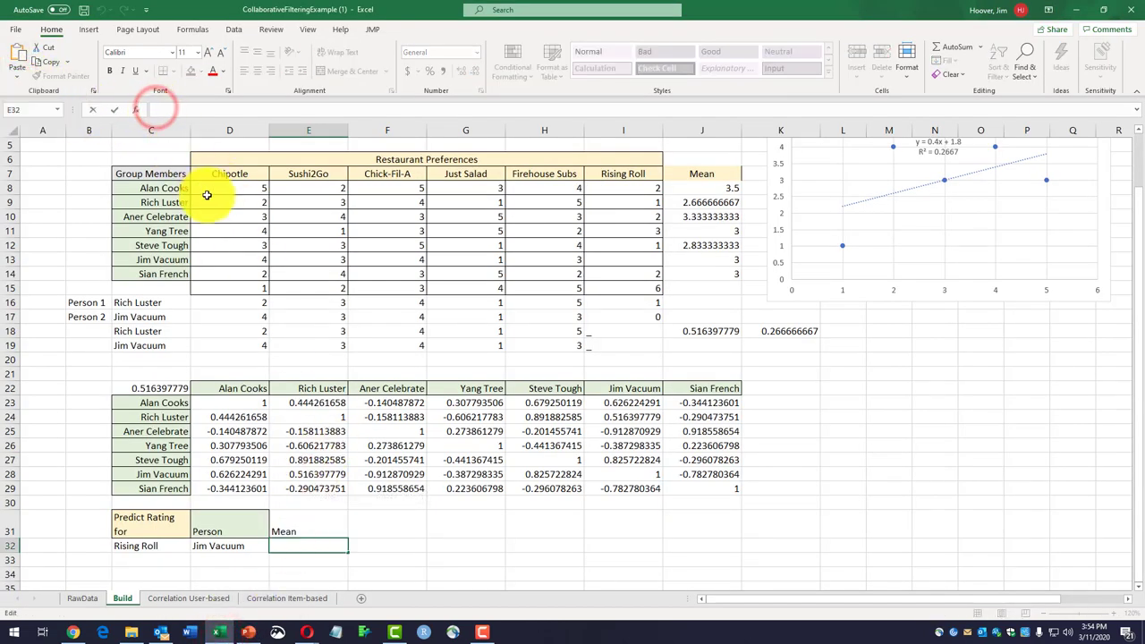
key(ctrl+v)
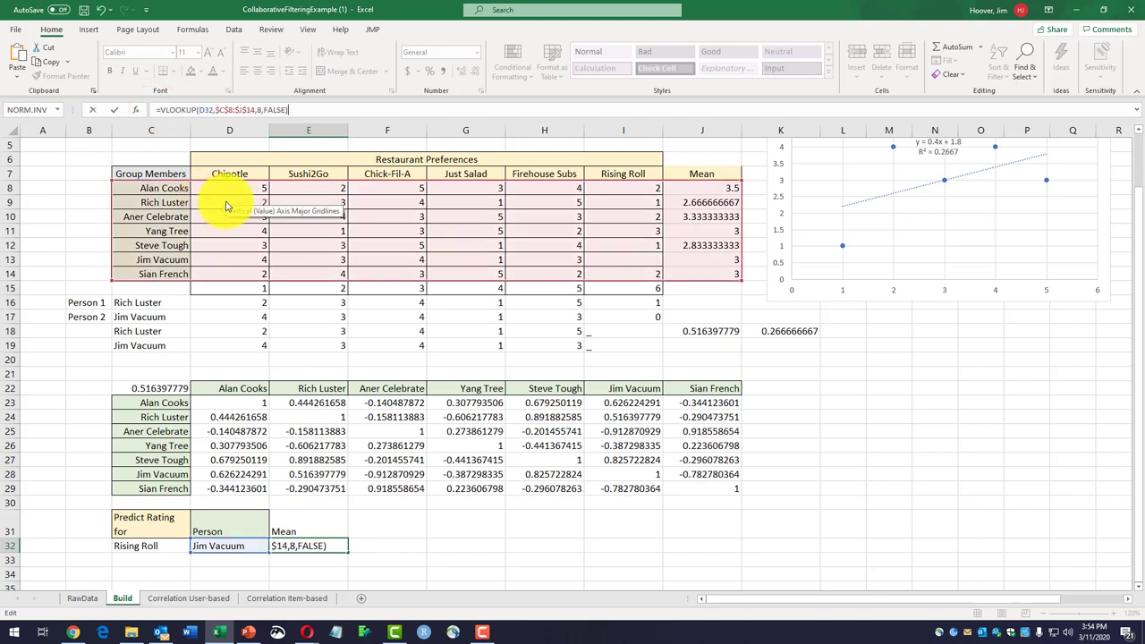
key(Return)
click(316, 544)
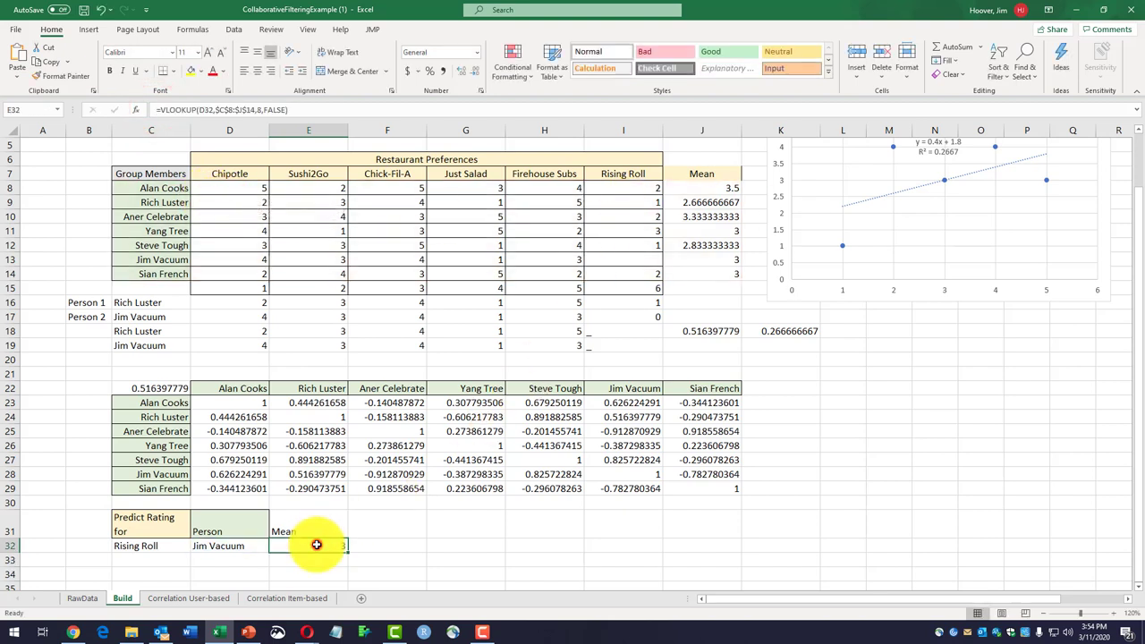
double_click(316, 544)
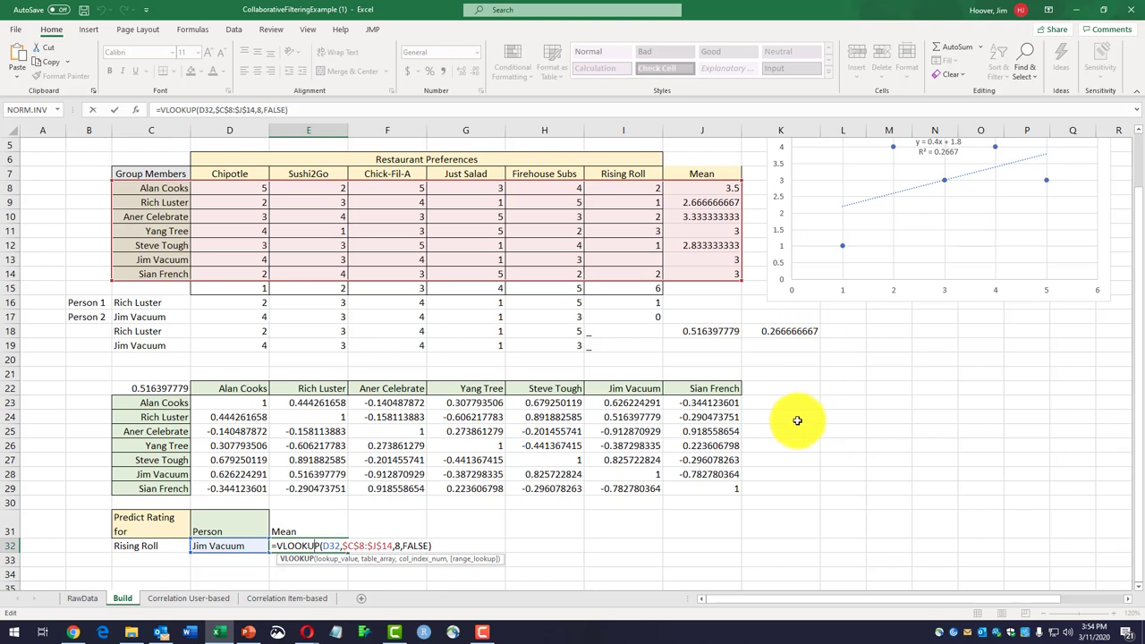
key(Return)
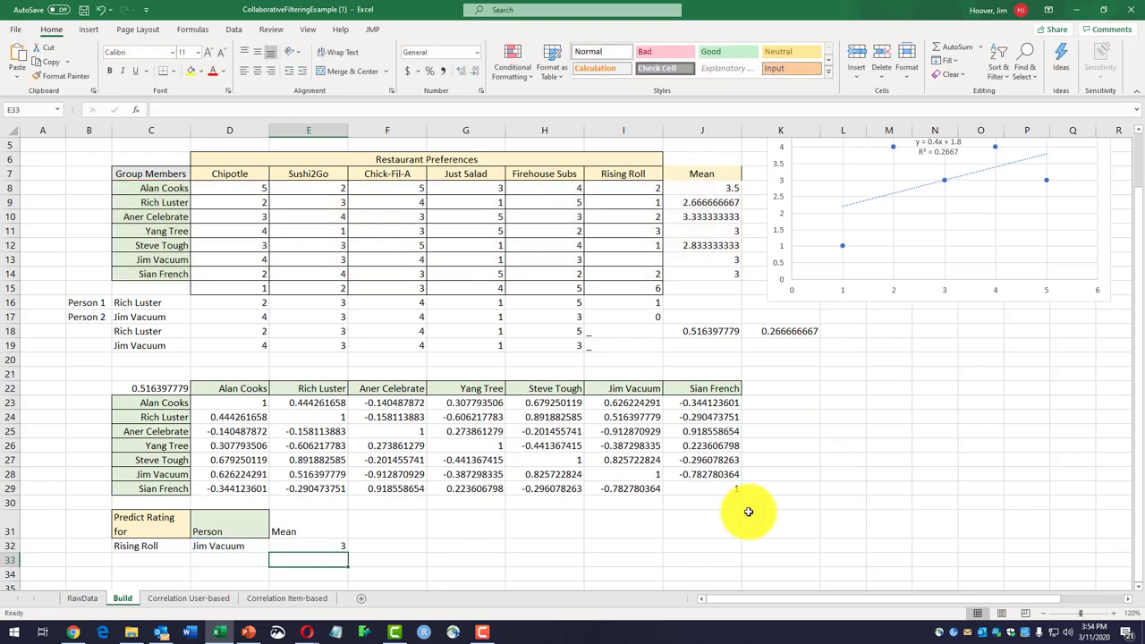
double_click(274, 545)
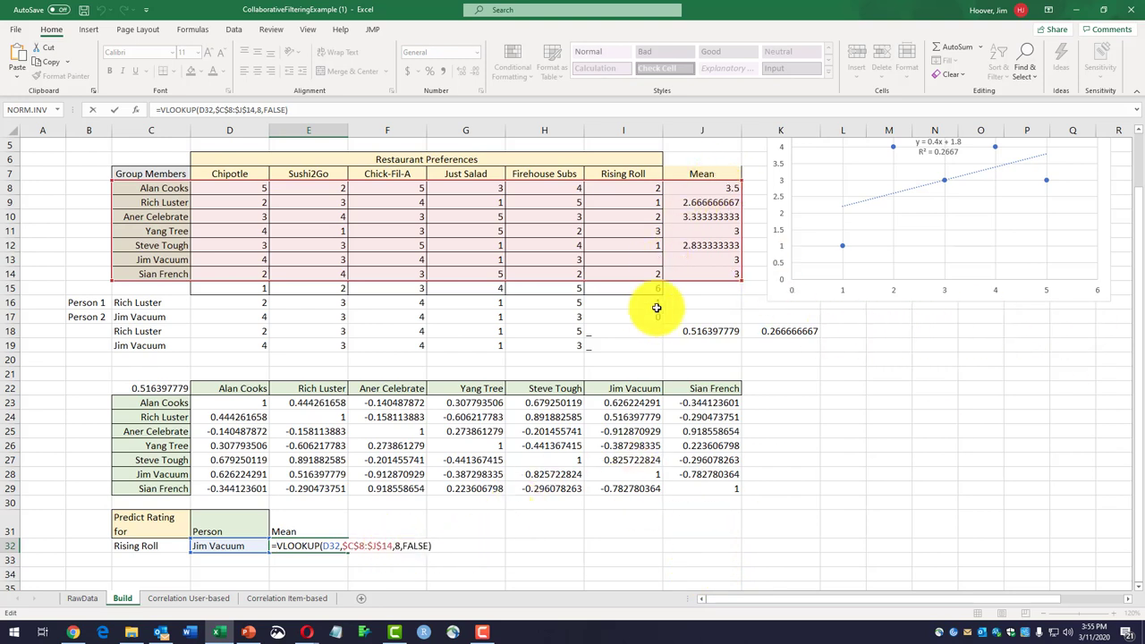
key(Return)
Enter =C8 in F32, fill it down through F38 to list all group members, and leave F39 empty.
click(403, 540)
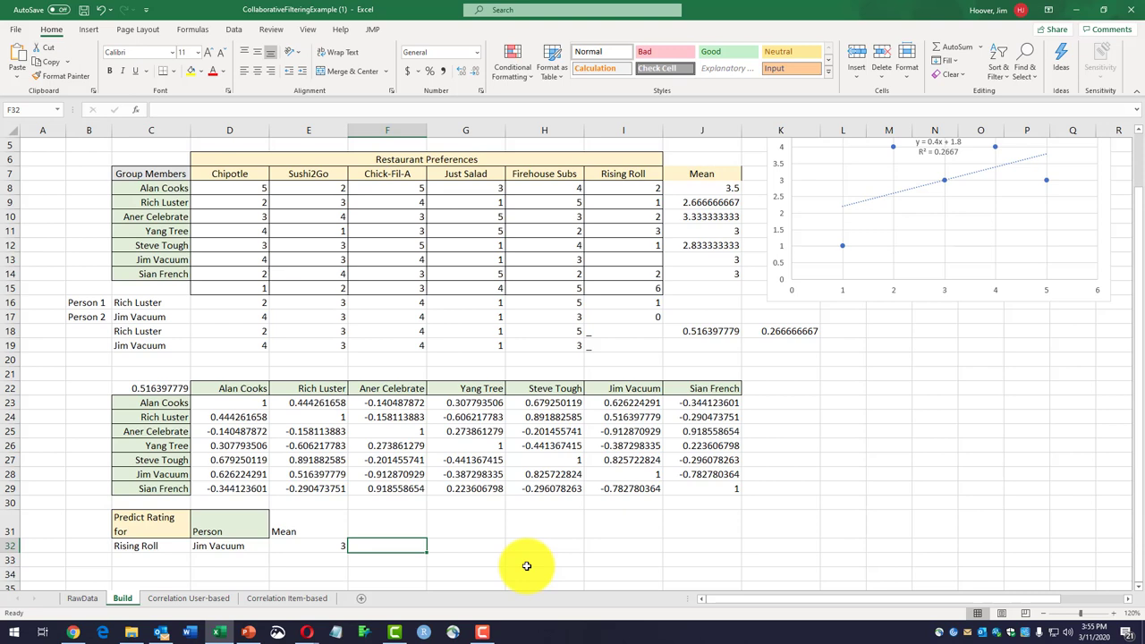
text(=)
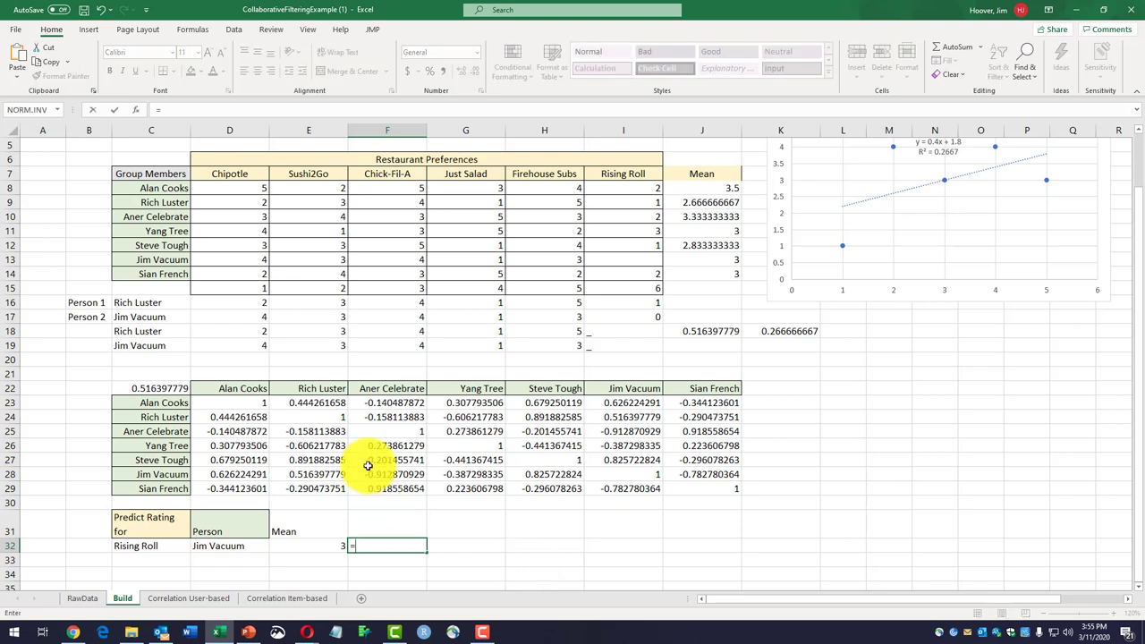
click(159, 185)
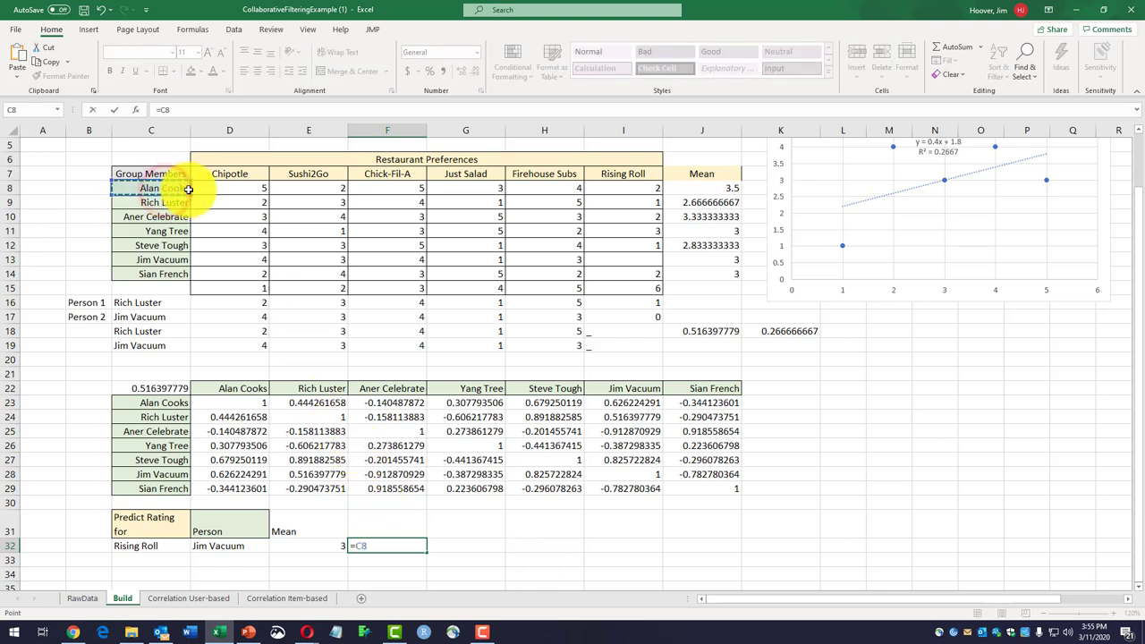
key(Return)
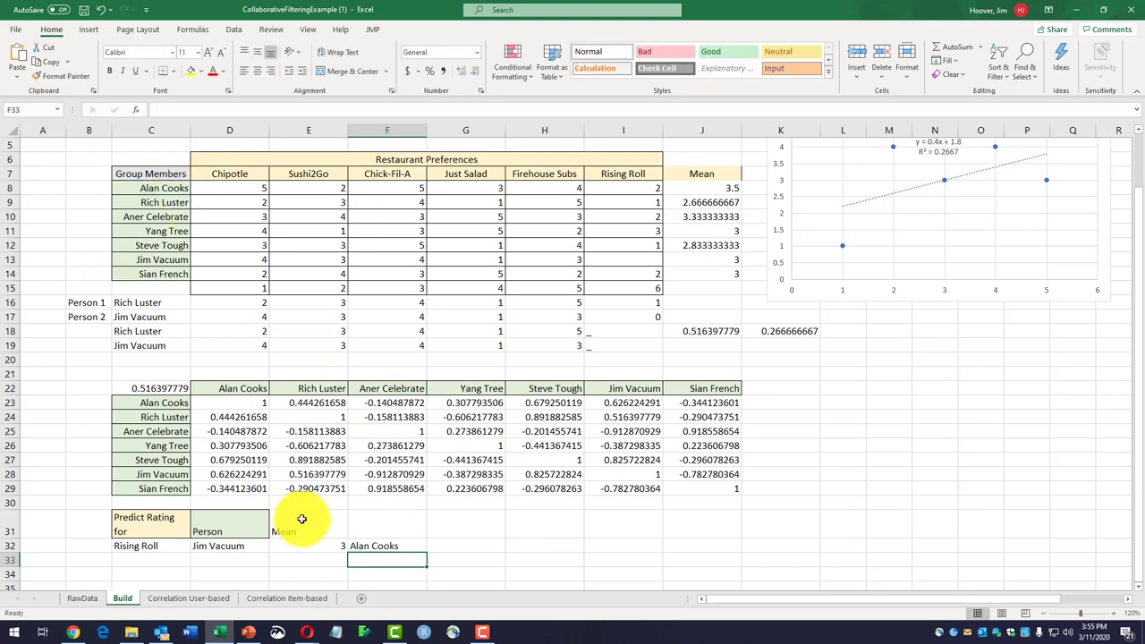
click(409, 542)
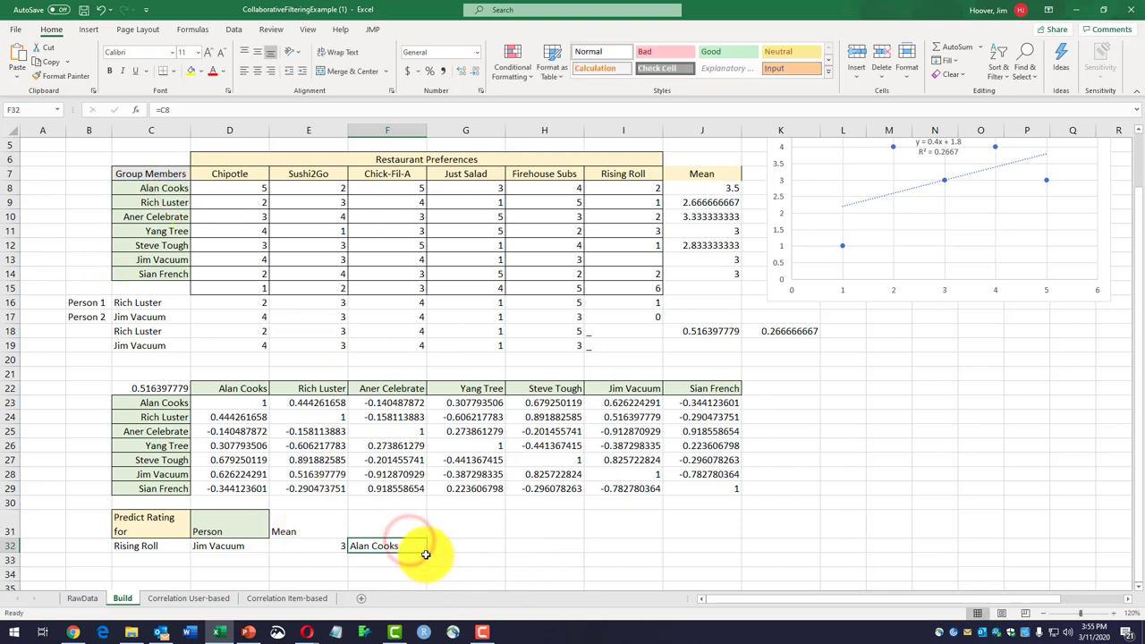
mouse_move(426, 551)
mouse_down()
mouse_move(414, 595)
mouse_move(411, 540)
mouse_up()
click(413, 531)
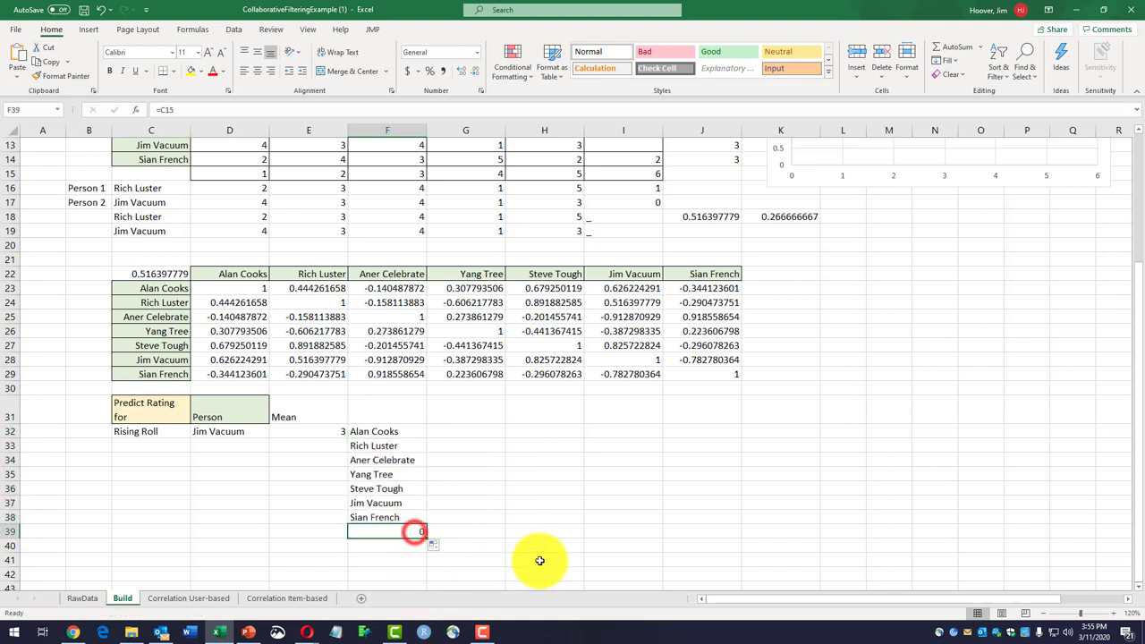
key(Delete)
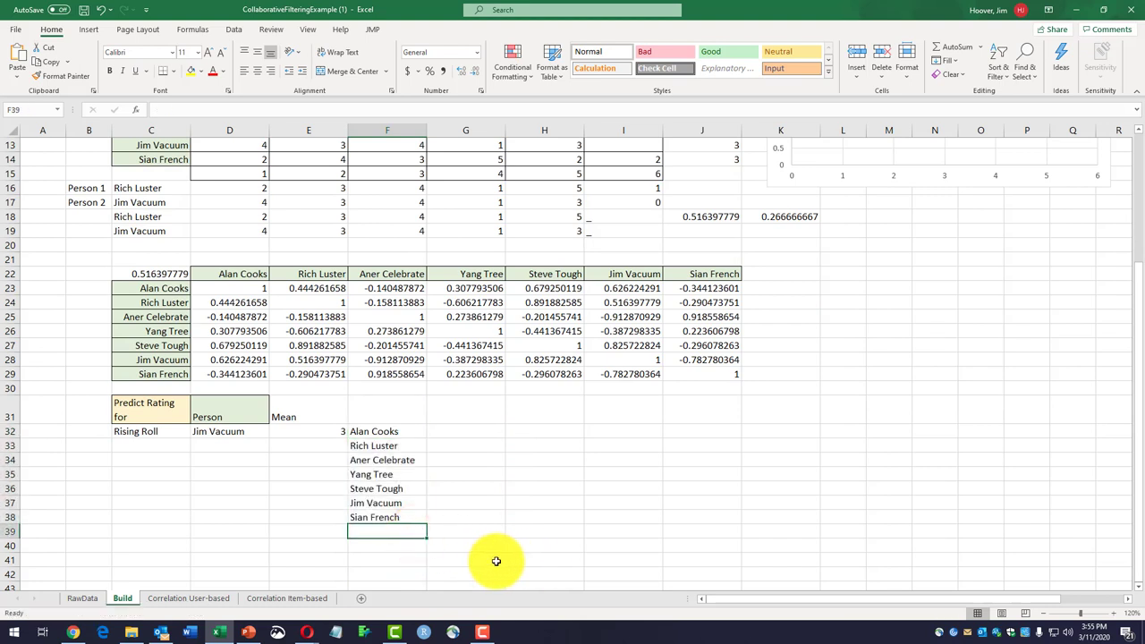
Select G32, switch to PowerPoint and copy the formula =VLOOKUP(F32,$C$8:$J$14,8,FALSE) from slide 37.
click(413, 431)
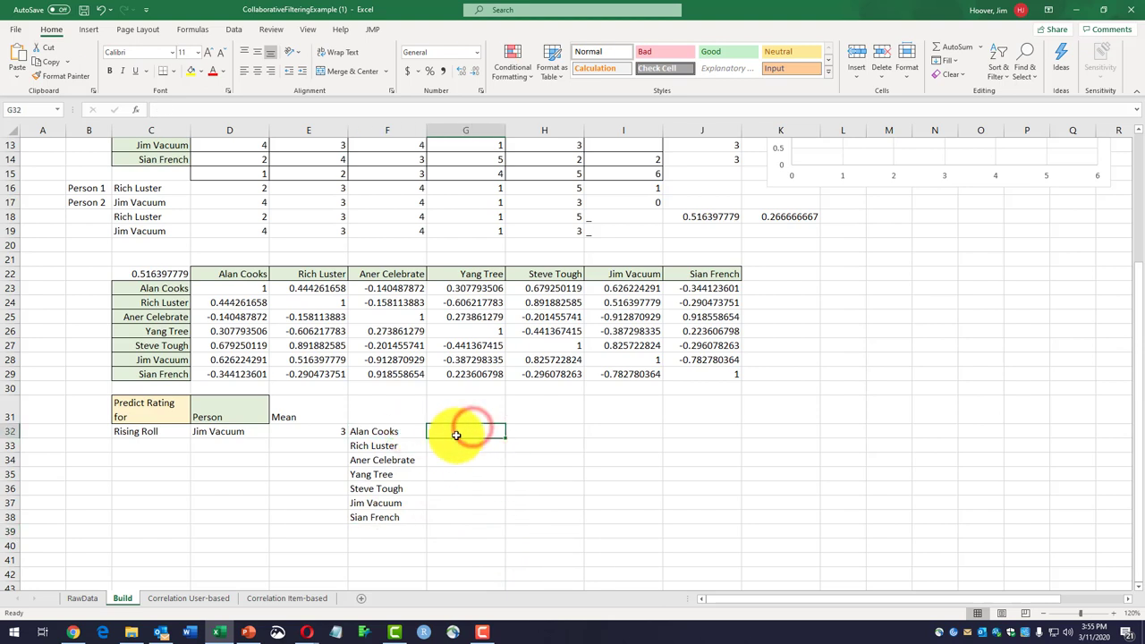
mouse_move(407, 431)
mouse_down()
mouse_move(413, 474)
mouse_move(396, 519)
mouse_move(396, 439)
mouse_up()
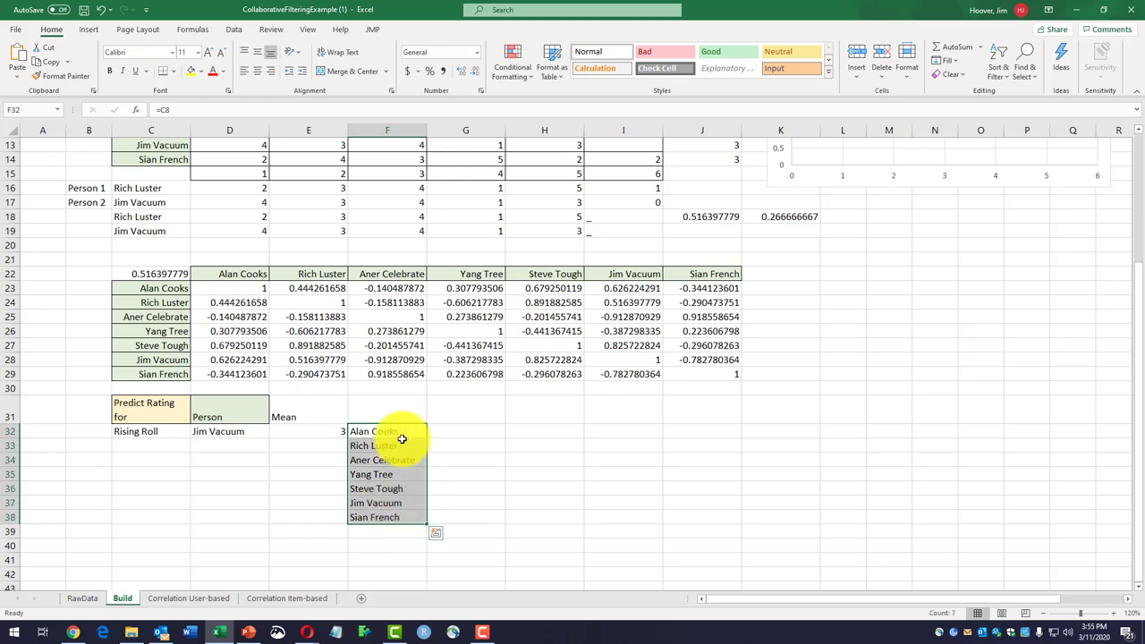
click(441, 432)
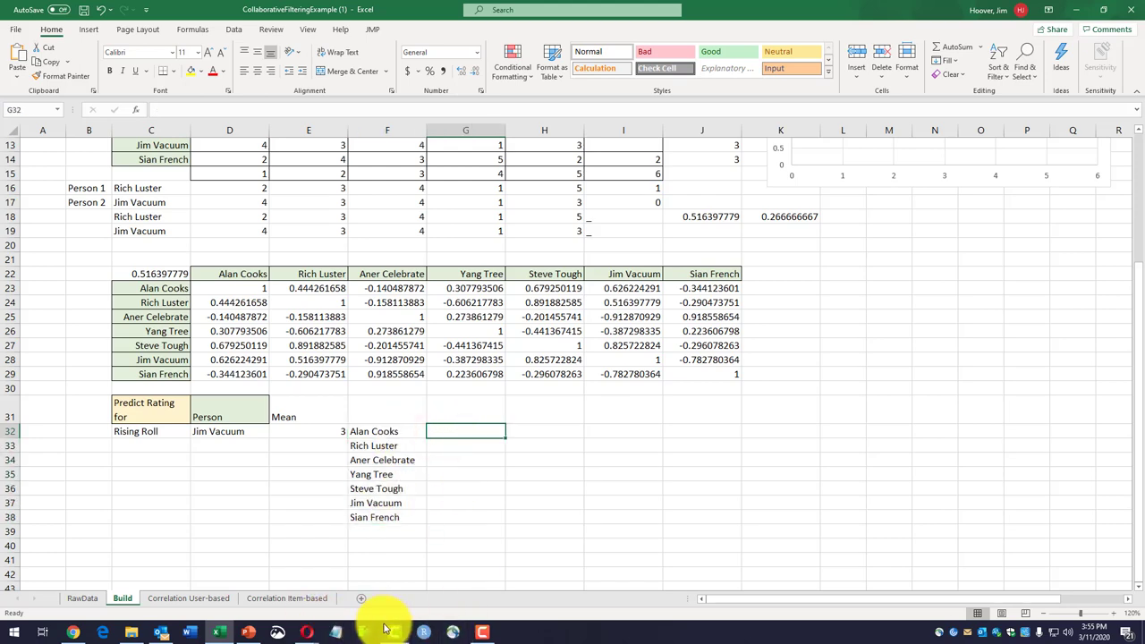
click(248, 632)
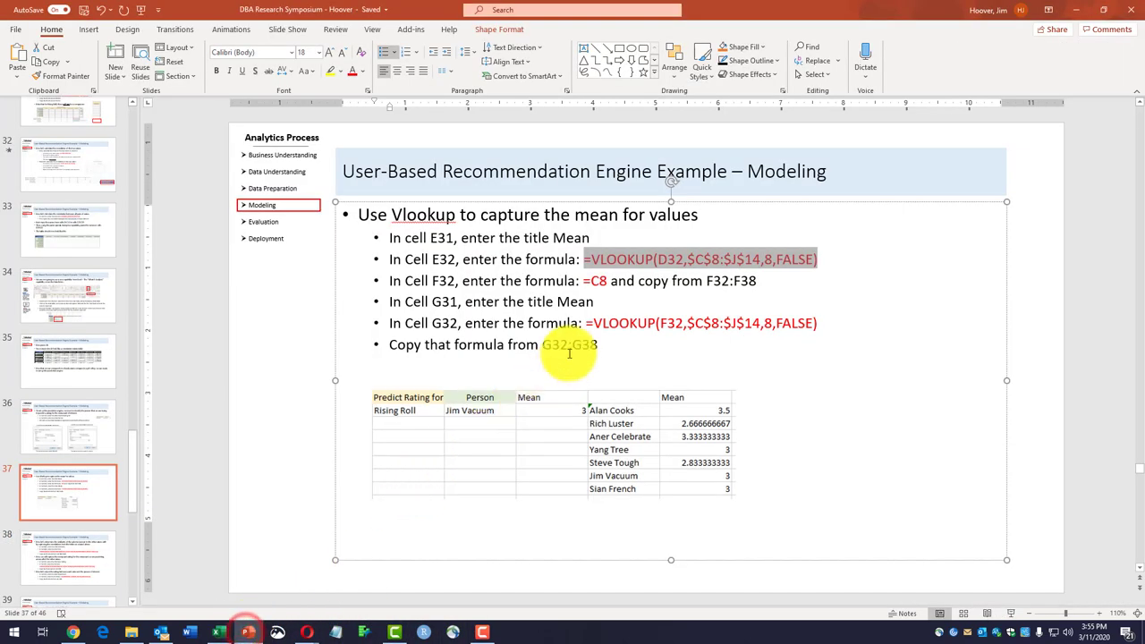
drag(587, 324, 821, 331)
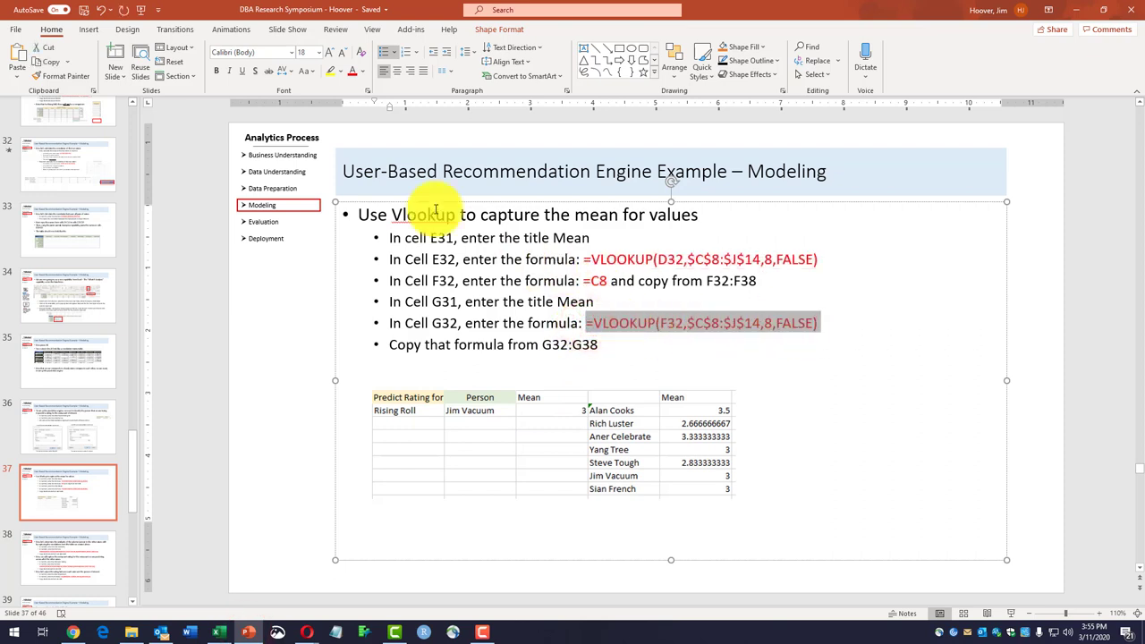
right_click(623, 327)
click(672, 47)
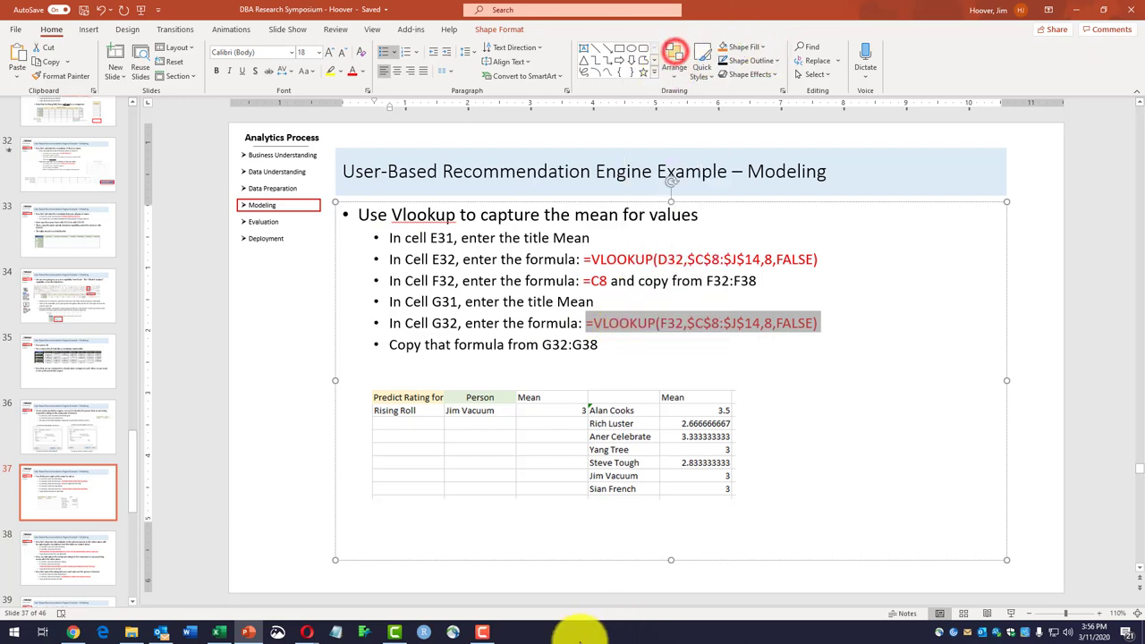
Switch back to Excel, paste =VLOOKUP(F32,$C$8:$J$14,8,FALSE) into G32 and check it against the lookup name in F32.
click(218, 632)
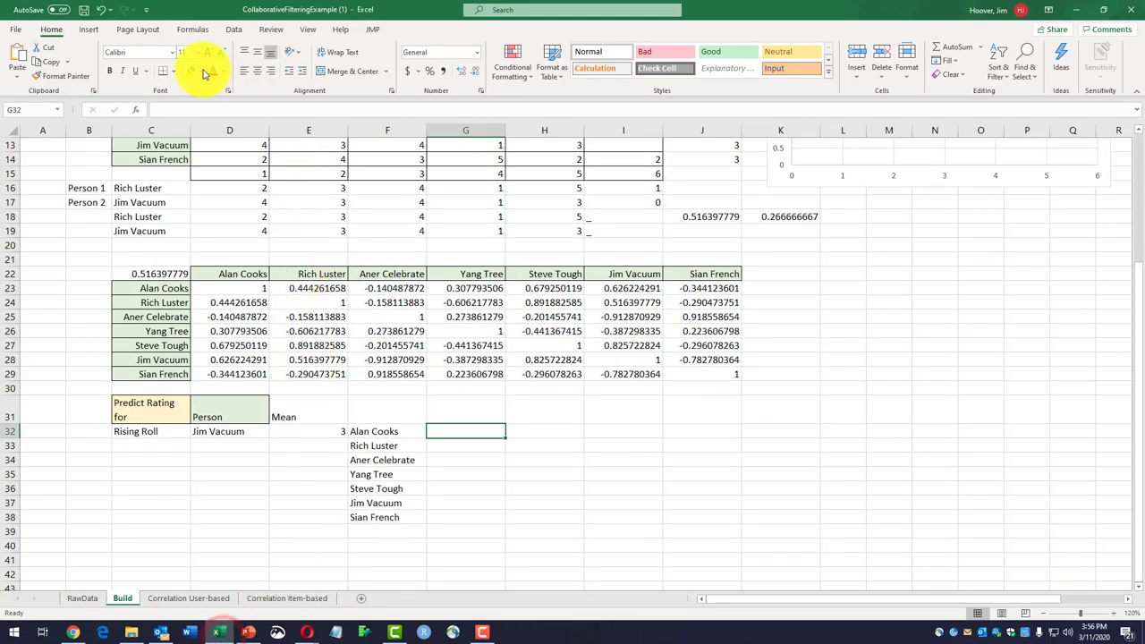
click(160, 110)
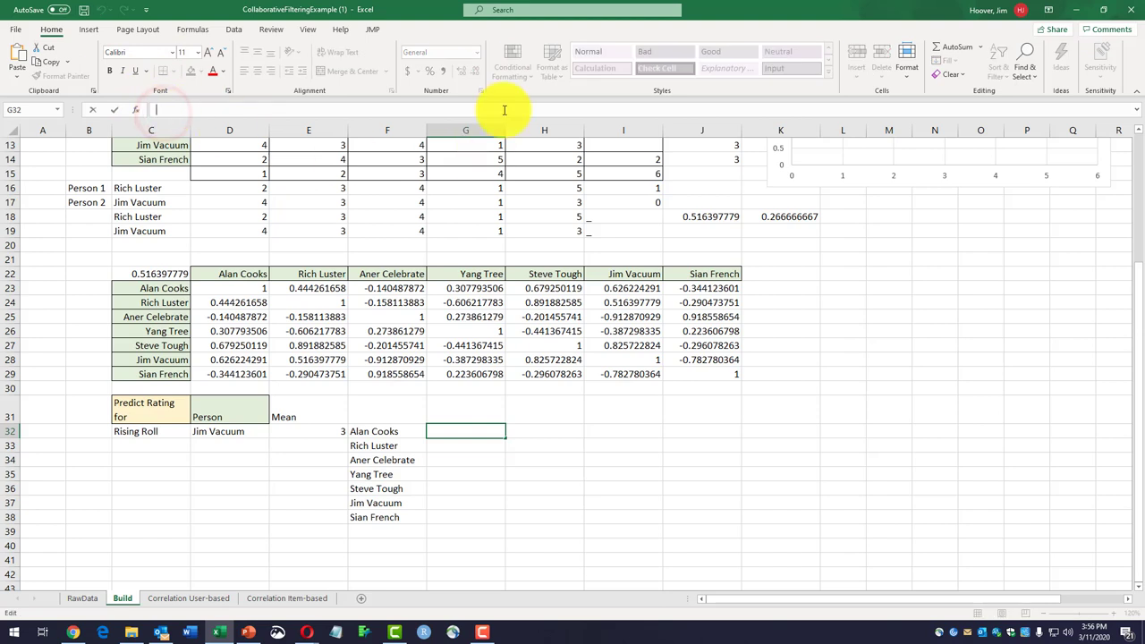
key(ctrl+v)
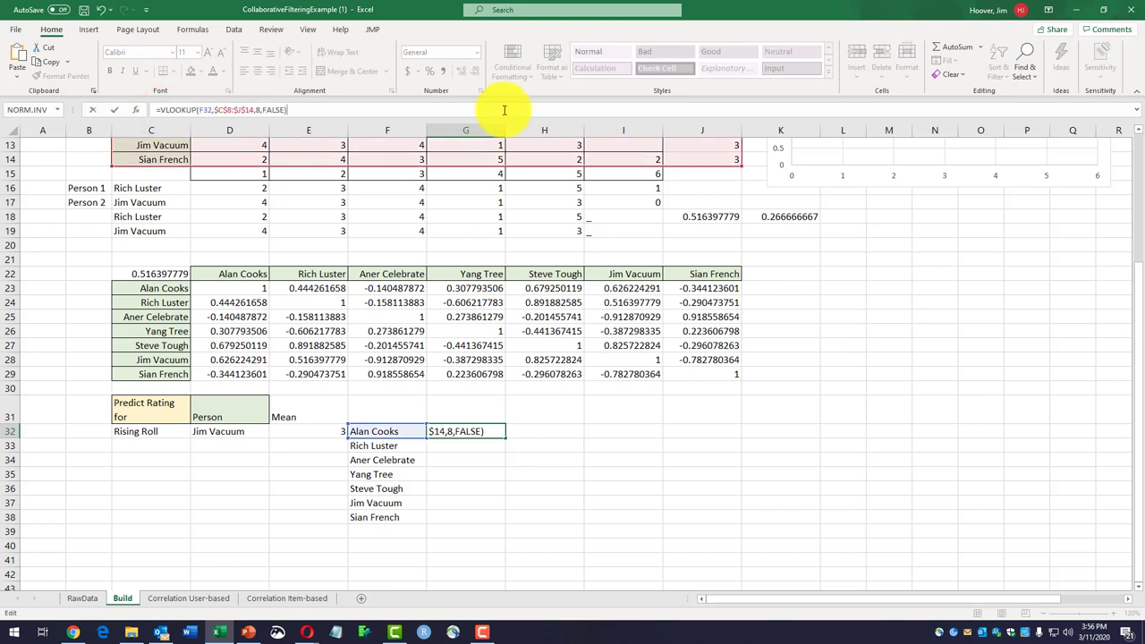
key(Return)
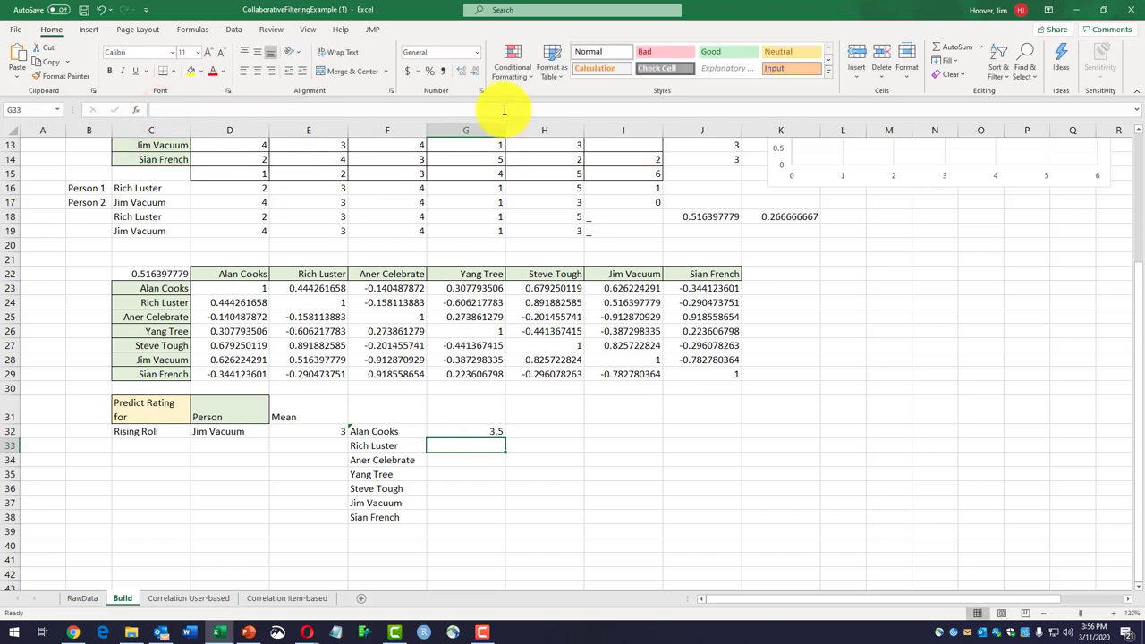
click(476, 431)
click(387, 432)
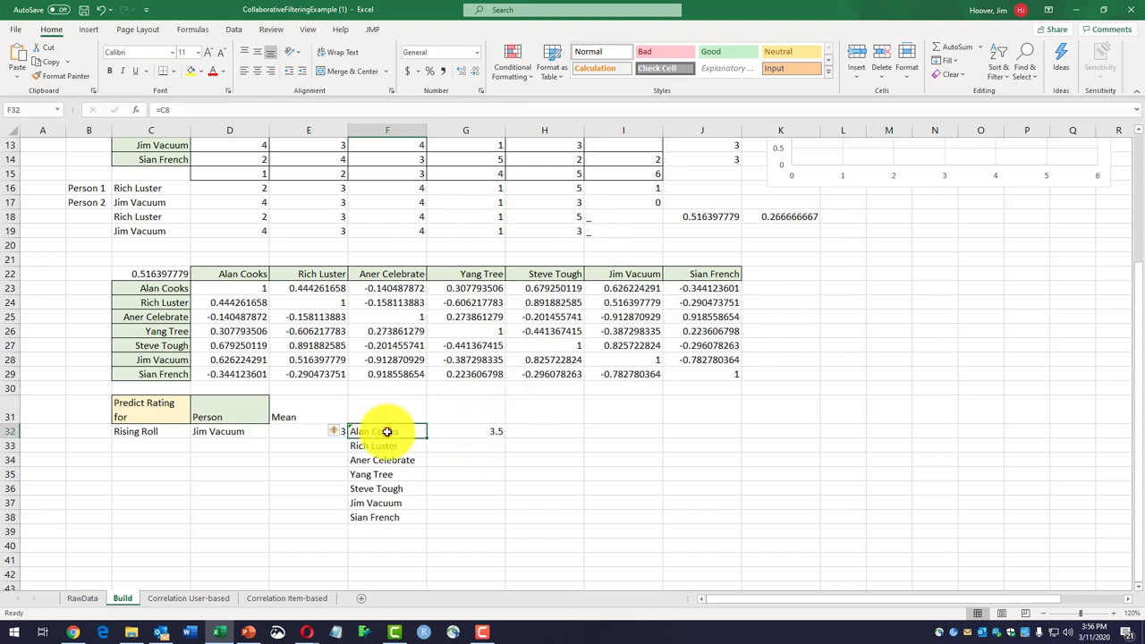
click(496, 434)
Enter the heading "Mean" in G31 above the looked-up rater mean.
click(461, 409)
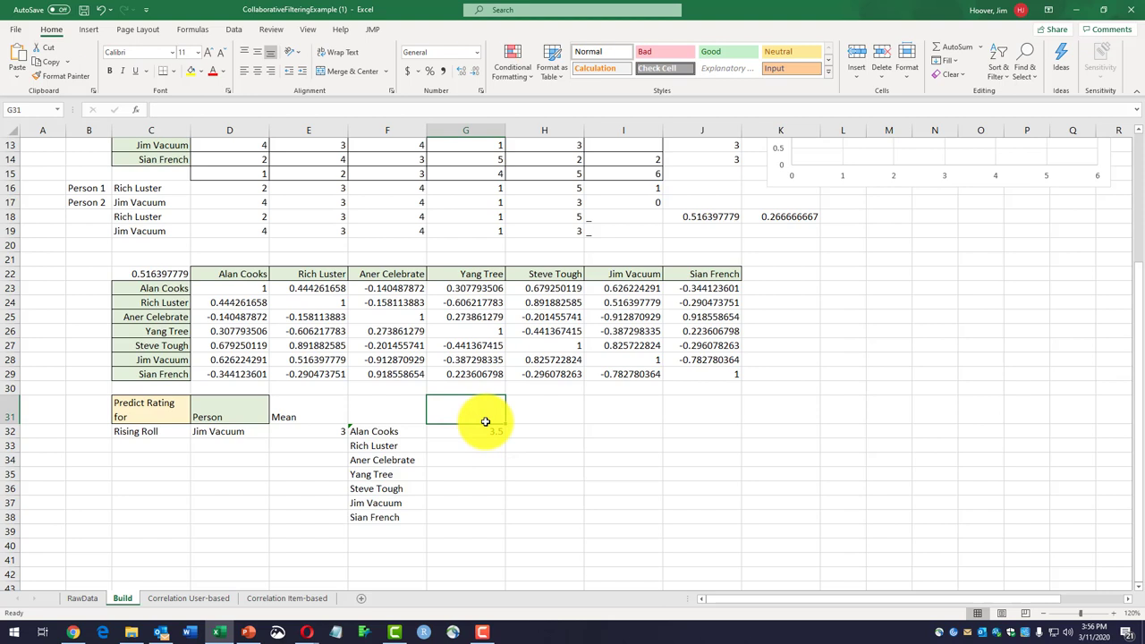
text(Mean)
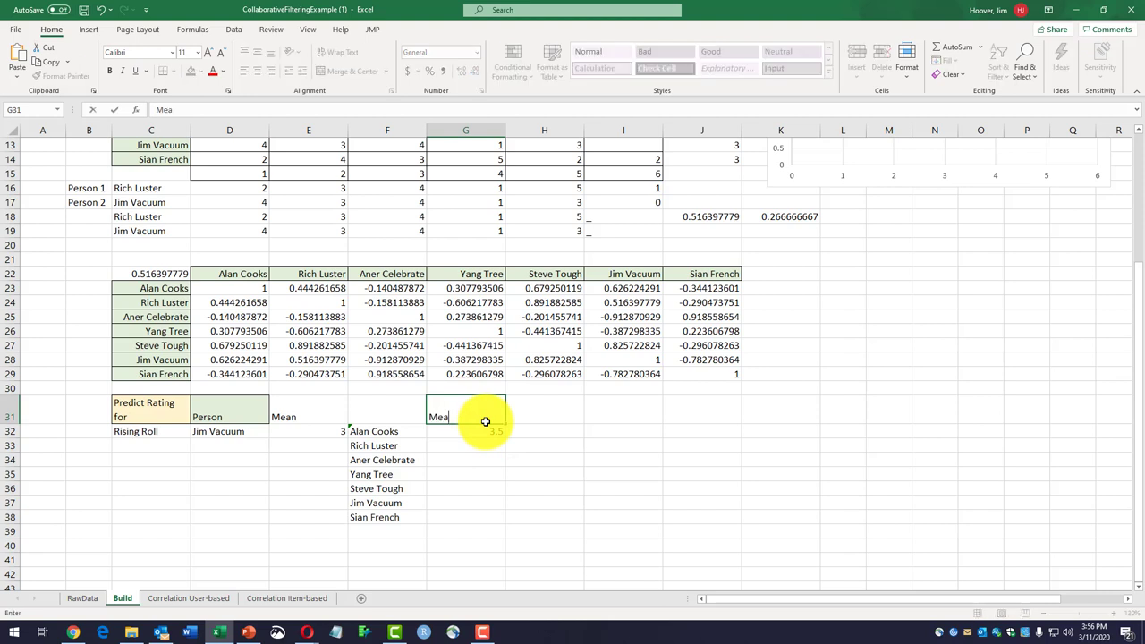
key(Return)
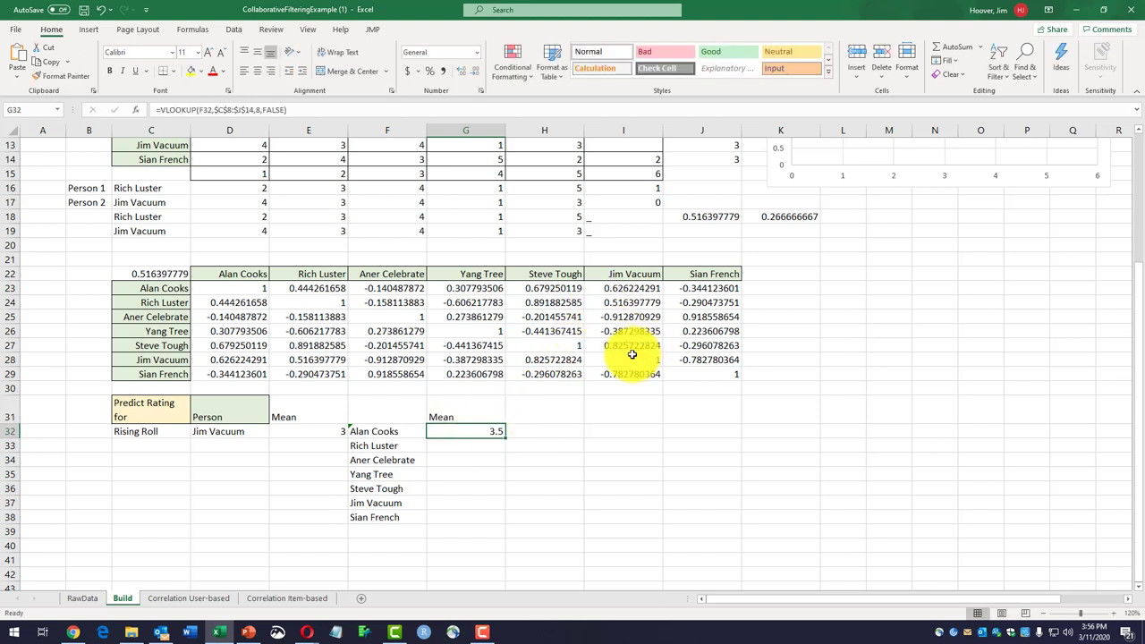
Compare G32 with the source mean in J8 and fill the G32 lookup formula down through G38.
scroll(629, 352, up, 2)
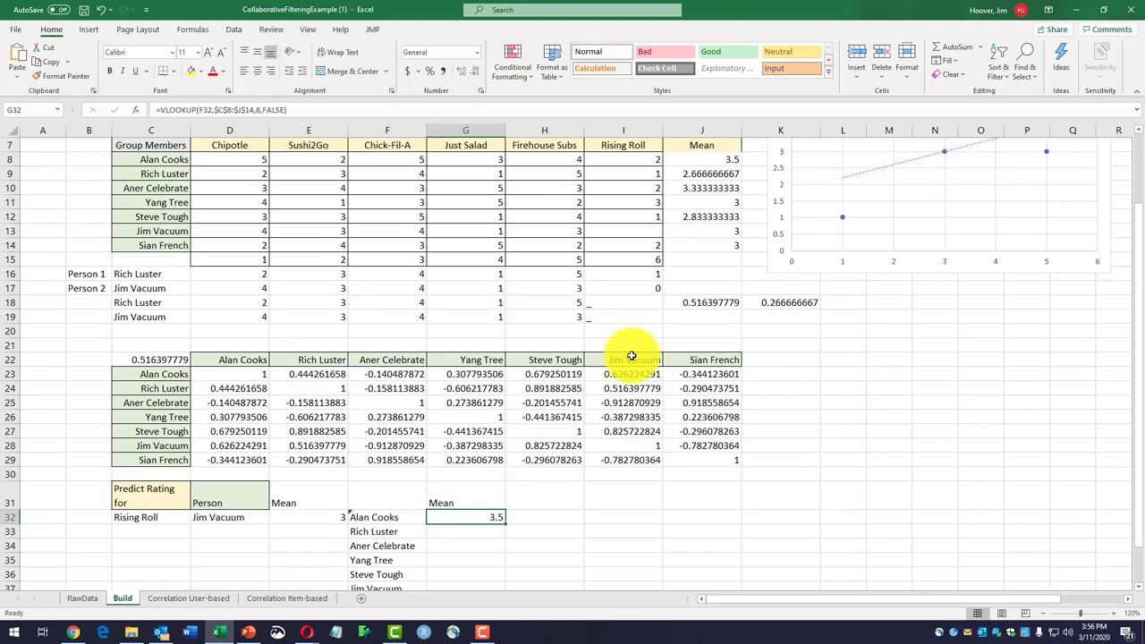
click(705, 159)
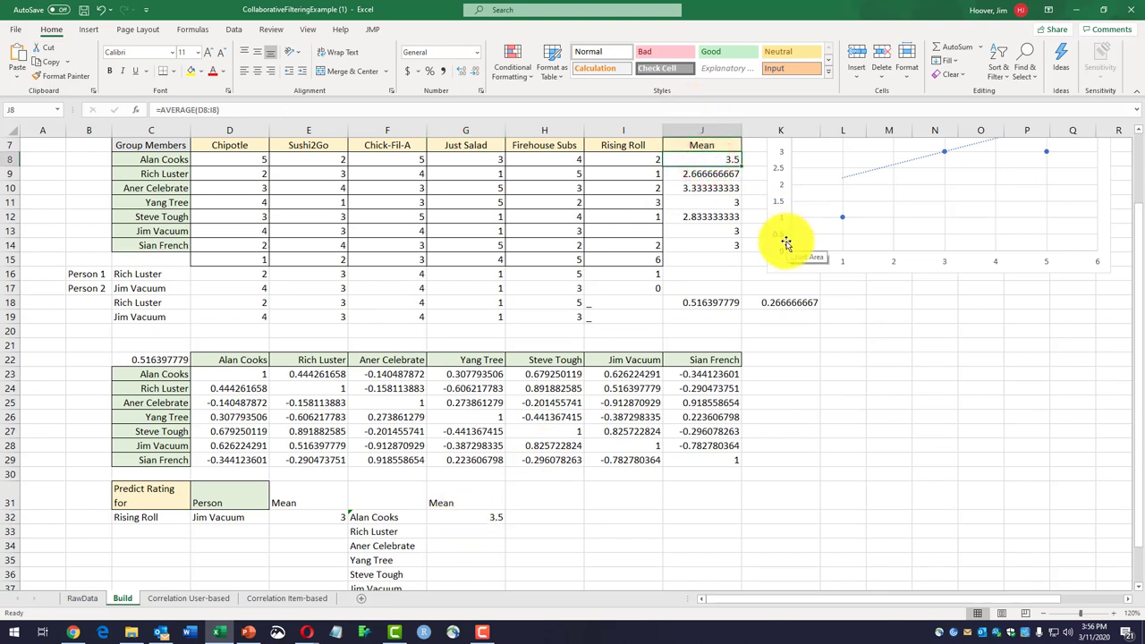
click(490, 517)
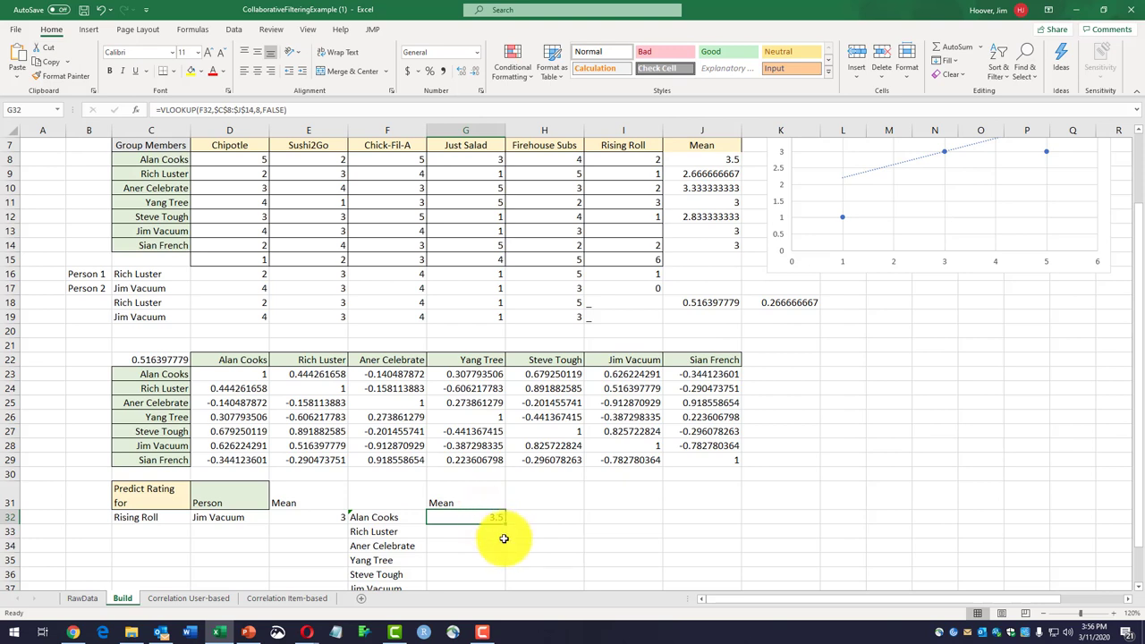
drag(501, 518, 487, 566)
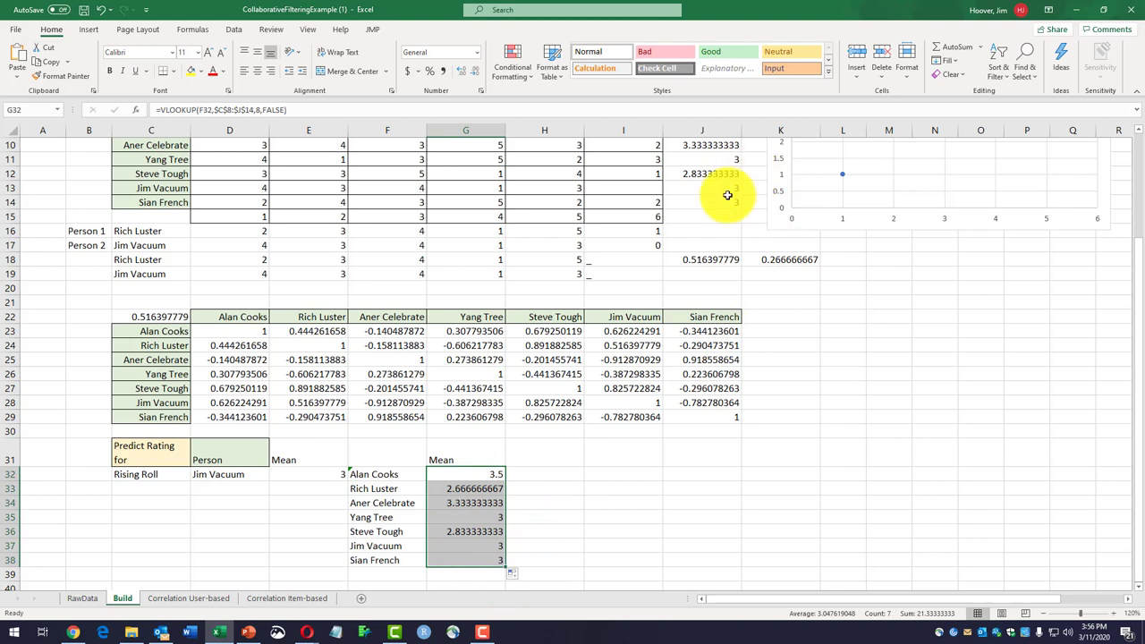
scroll(690, 233, up, 2)
scroll(693, 232, down, 2)
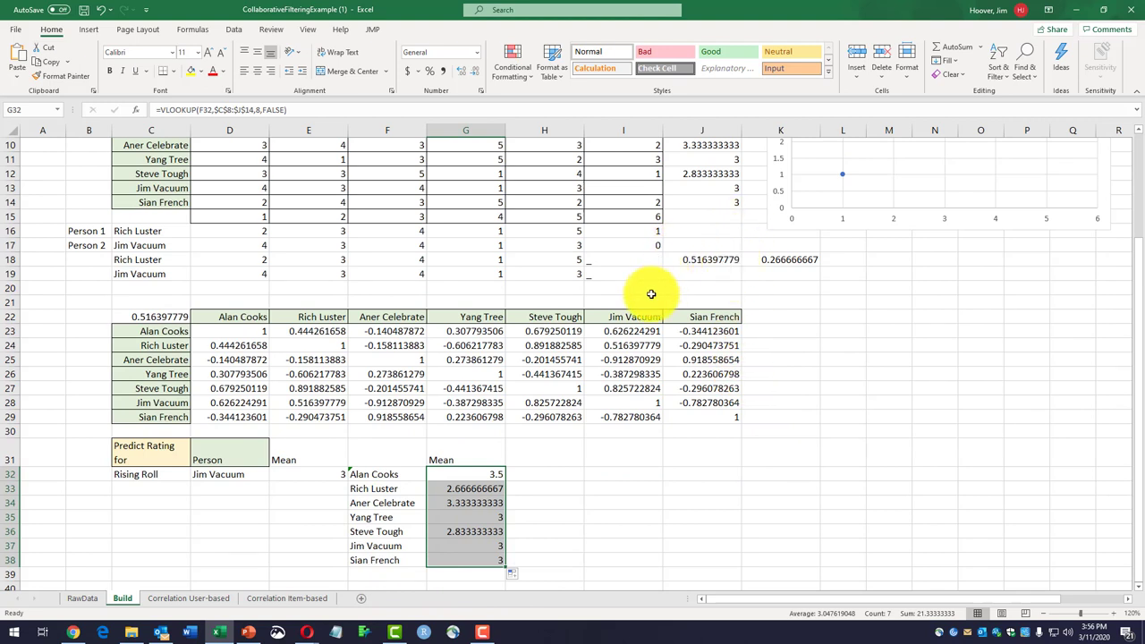
Select H31, switch to PowerPoint and view slide 38 with the similarity, restaurant rating and adjustment instructions.
click(540, 456)
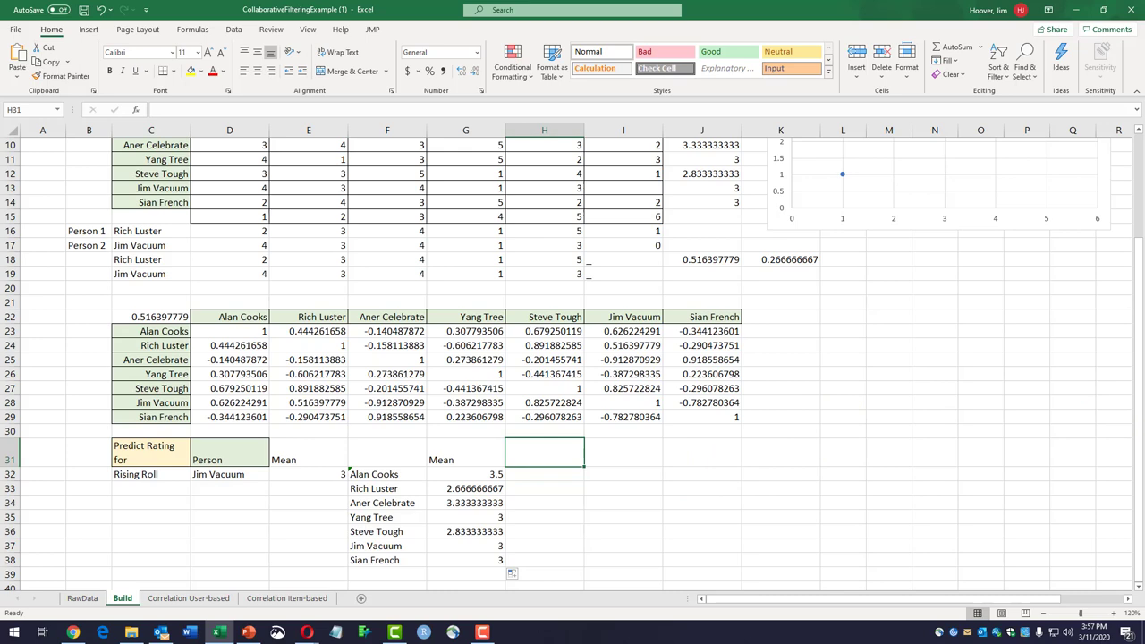
click(248, 632)
click(279, 431)
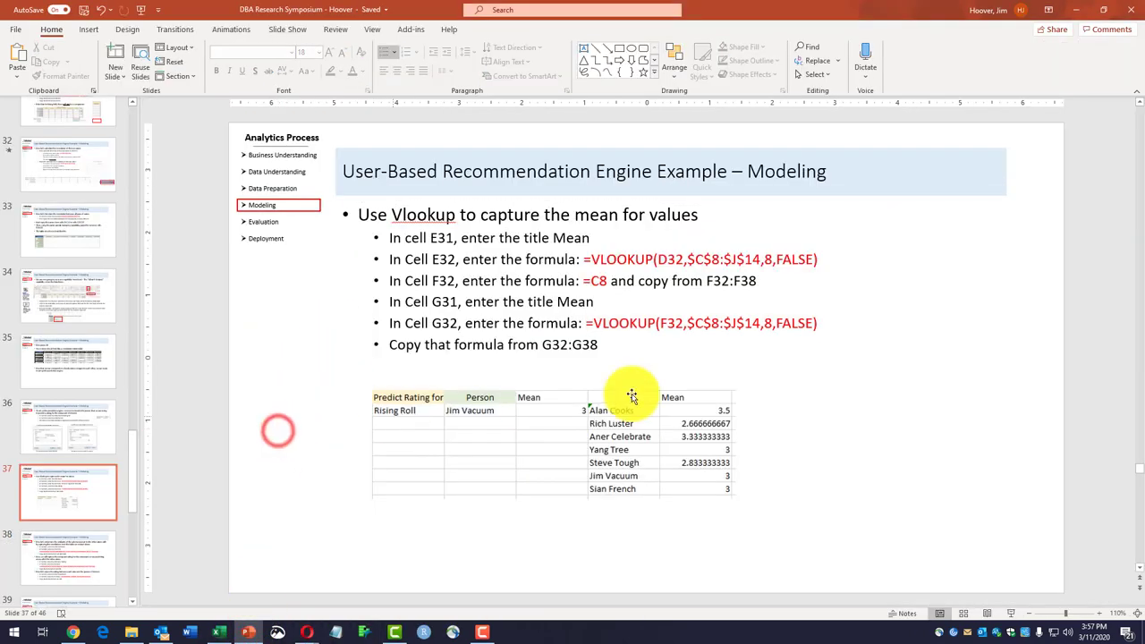
scroll(239, 473, down, 1)
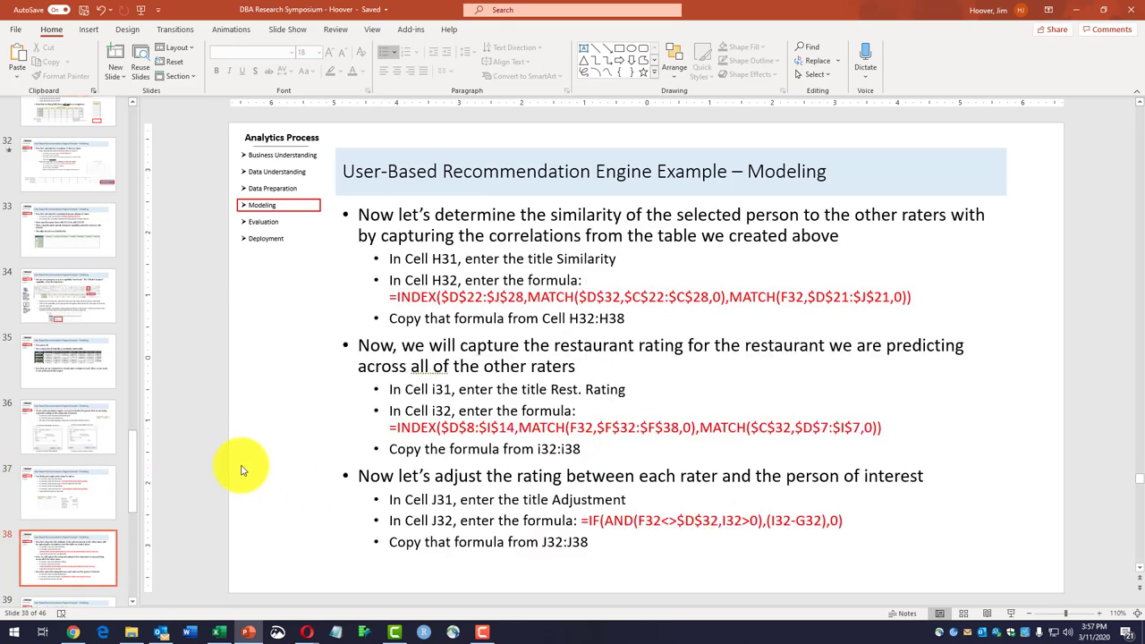
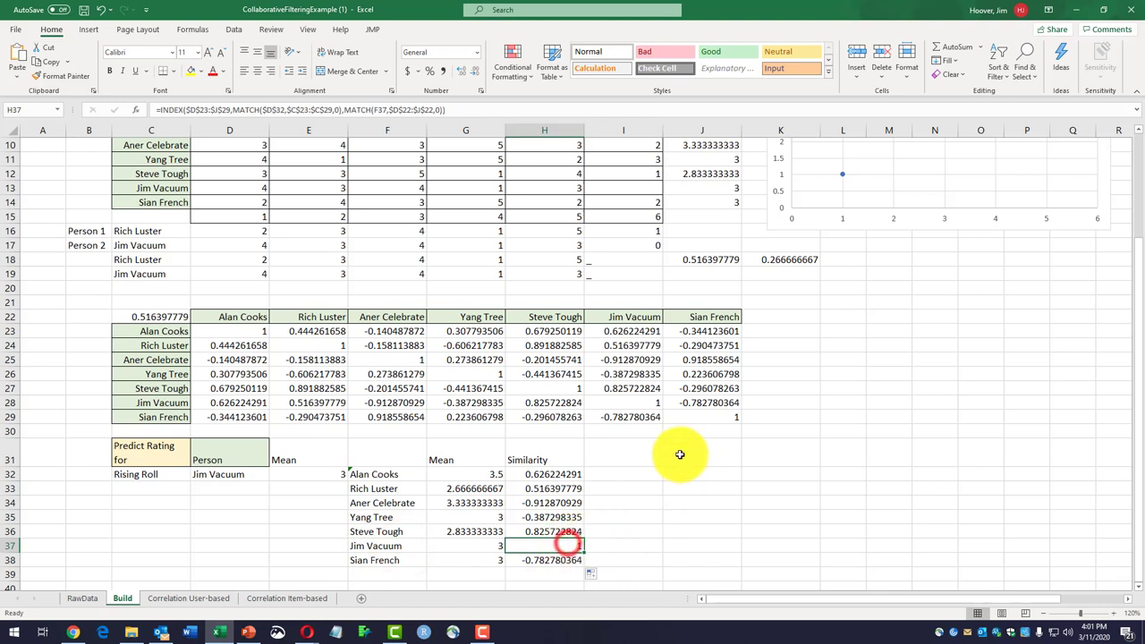
Enter the heading "Rest. Rating" in I31 beside Similarity, consulting slide 38 in PowerPoint for the title.
click(549, 460)
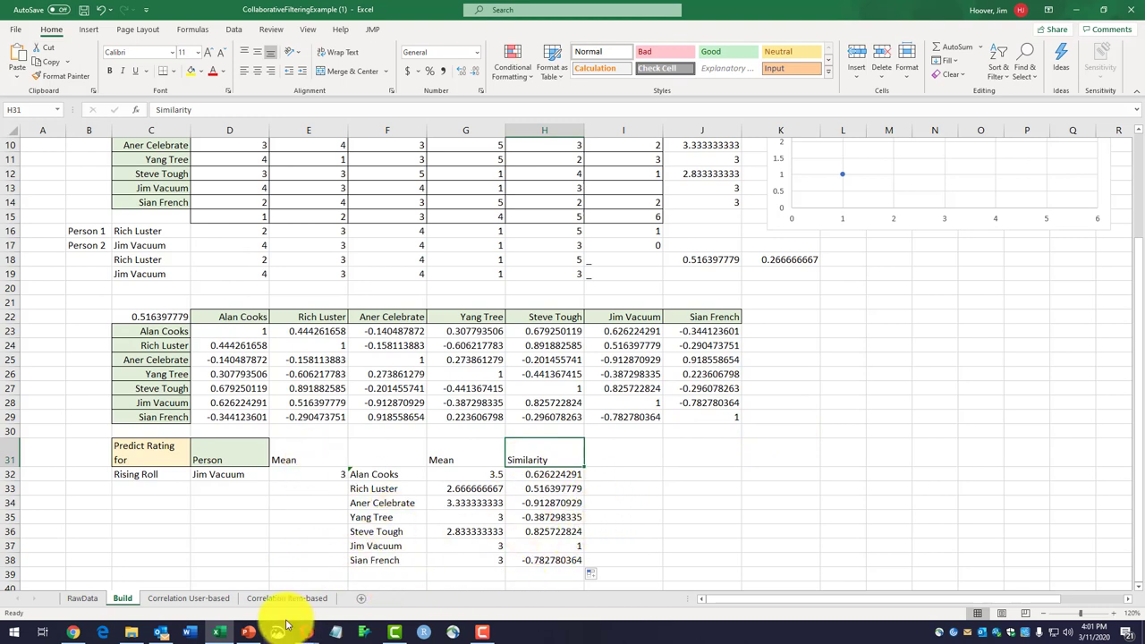
key(Right)
scroll(572, 358, up, 1)
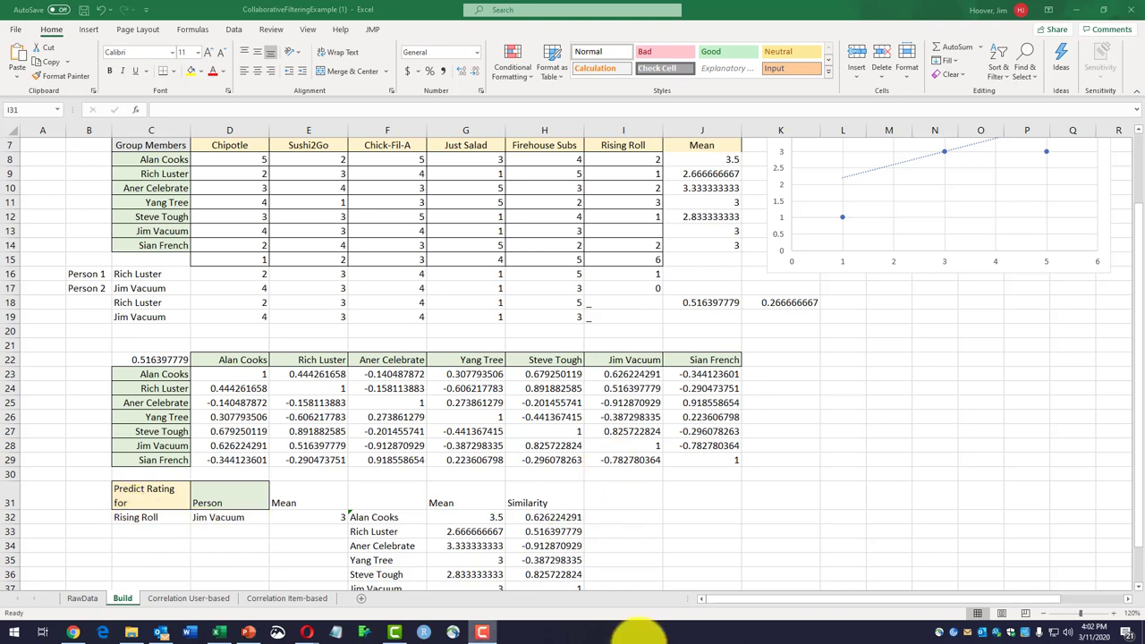
click(248, 631)
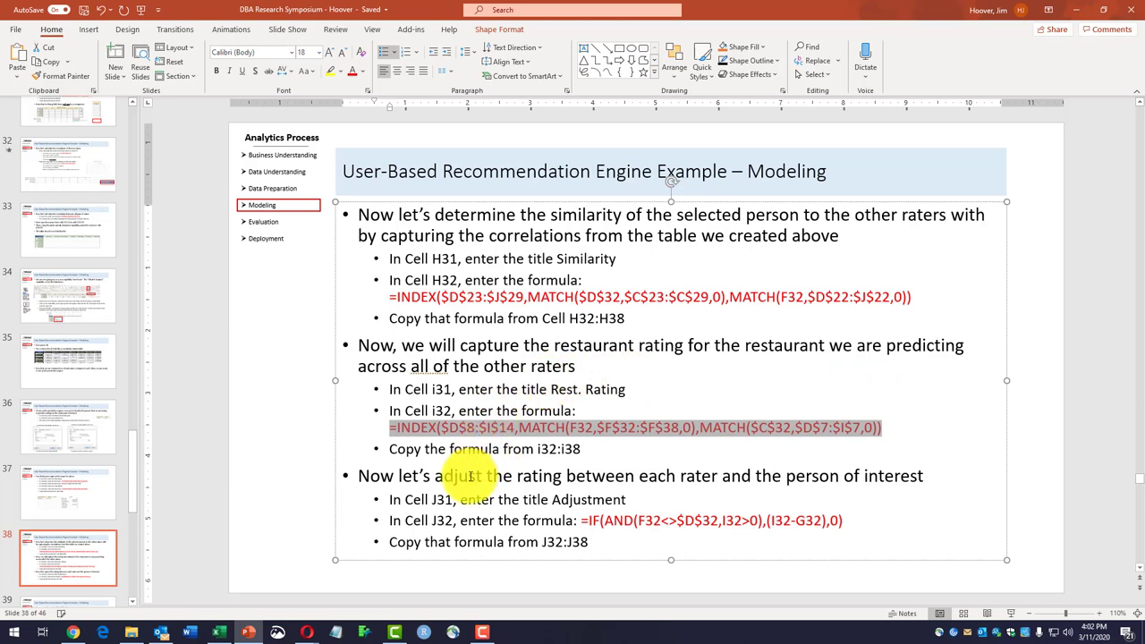
click(219, 633)
text(Rest. Rating)
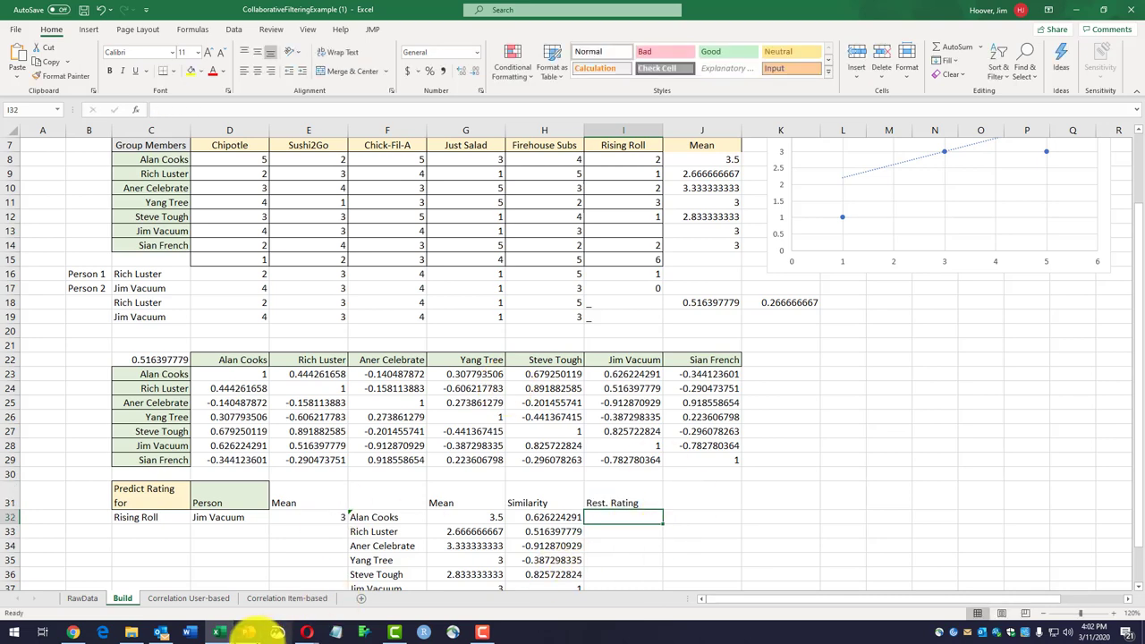
Switch to PowerPoint and copy =INDEX($D$8:$I$14,MATCH(F32,$F$32:$F$38,0),MATCH($C$32,$D$7:$I$7,0)) from slide 38.
click(246, 633)
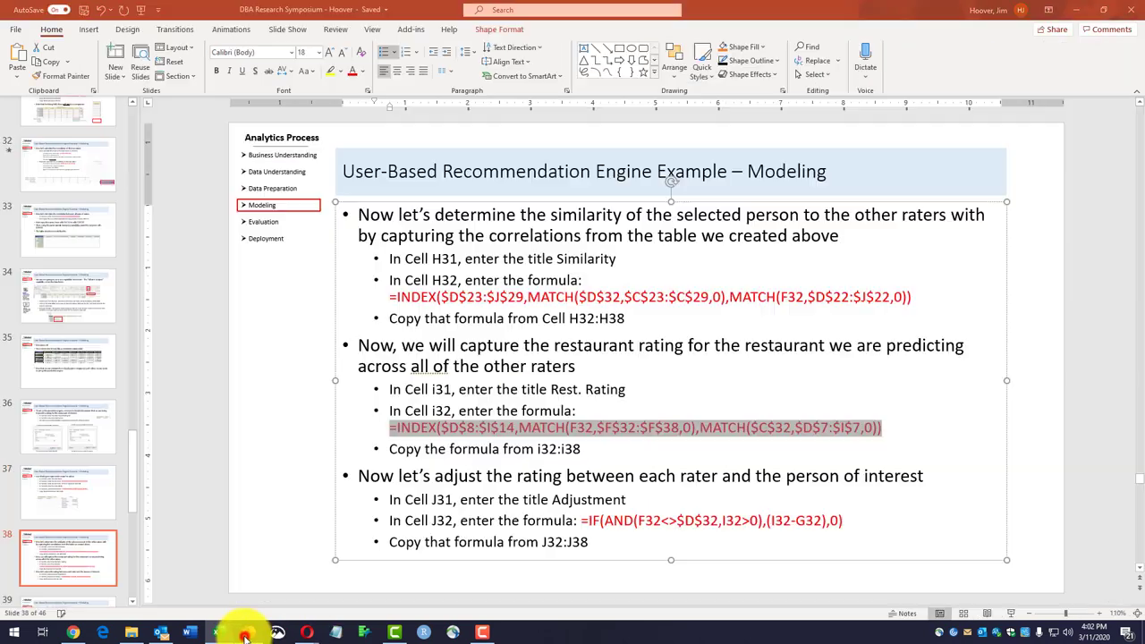
right_click(391, 431)
click(436, 150)
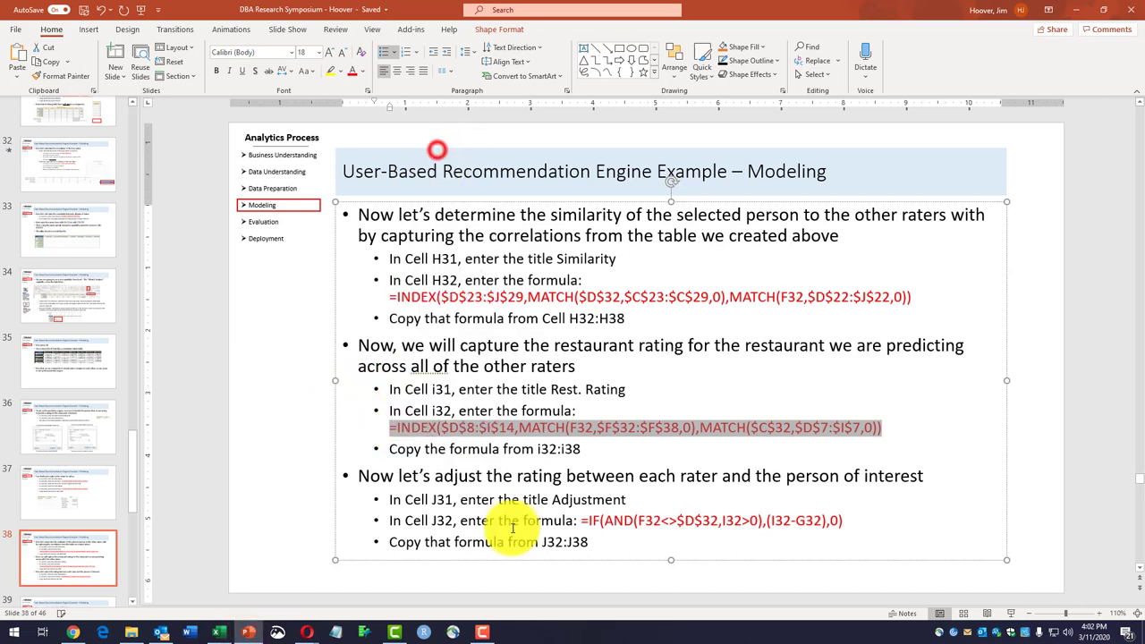
Switch back to Excel, paste =INDEX($D$8:$I$14,MATCH(F32,$F$32:$F$38,0),MATCH($C$32,$D$7:$I$7,0)) into I32 and fill it down through I38.
click(218, 632)
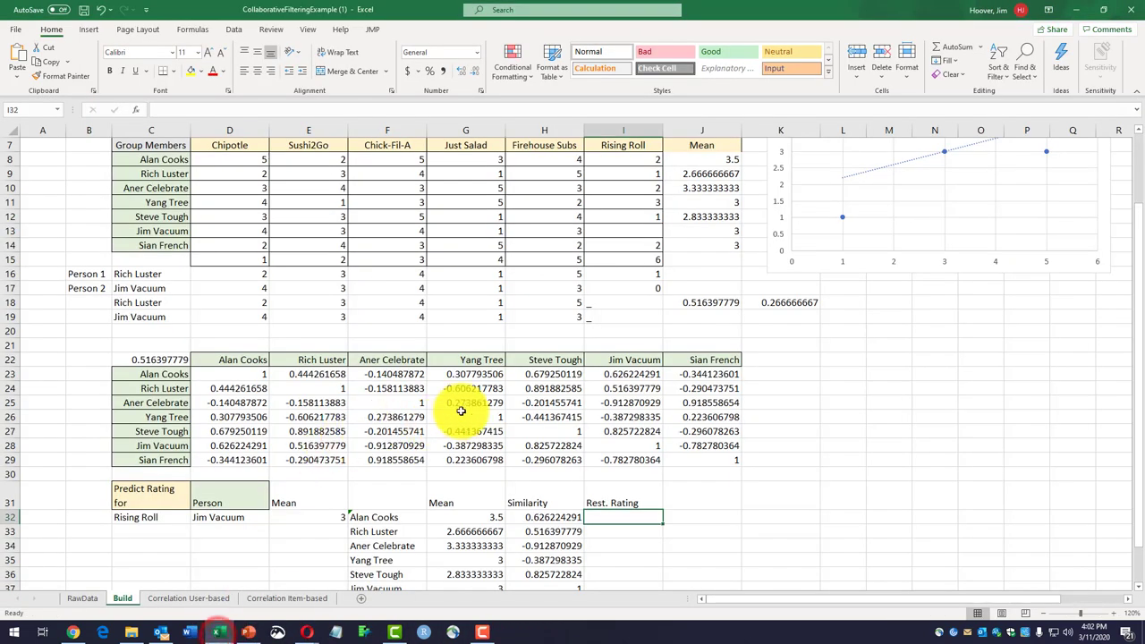
click(191, 108)
key(ctrl+v)
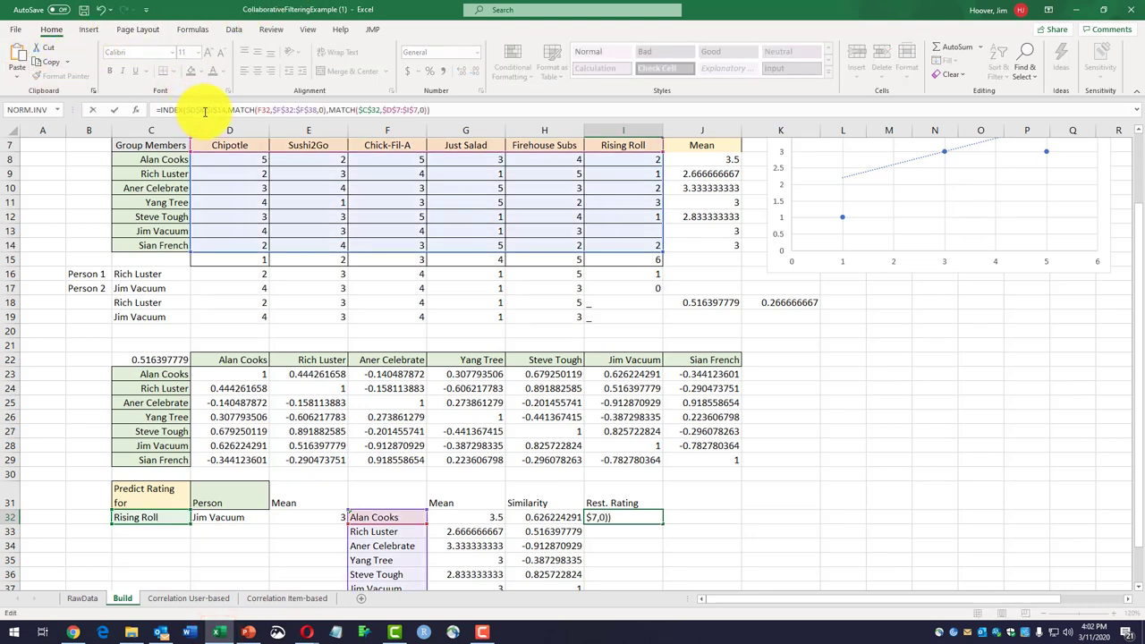
click(630, 511)
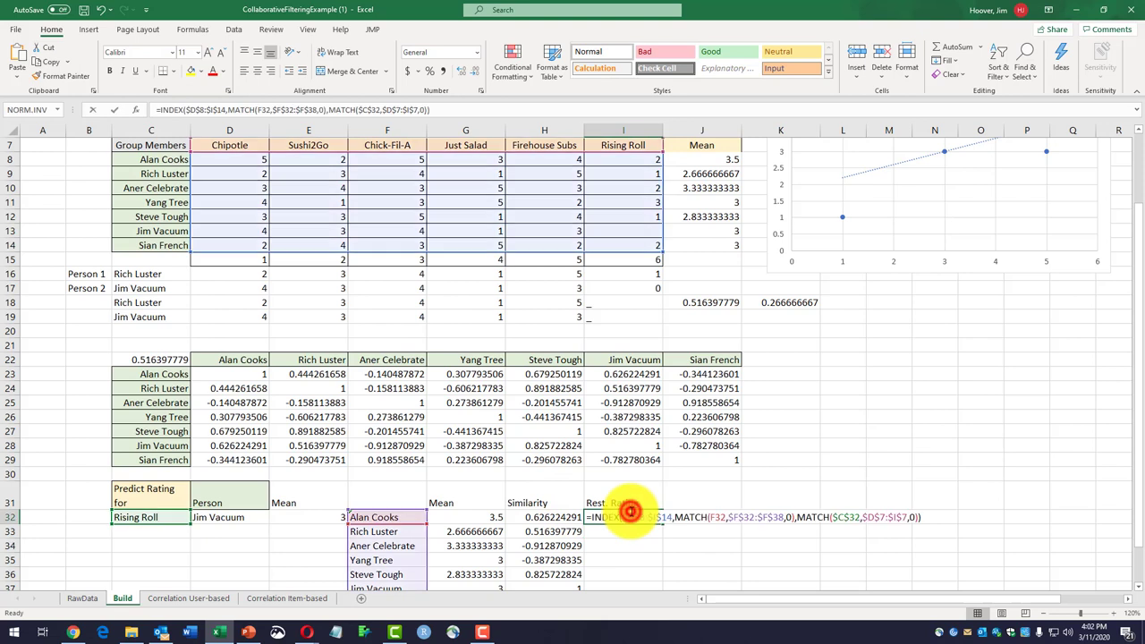
double_click(630, 510)
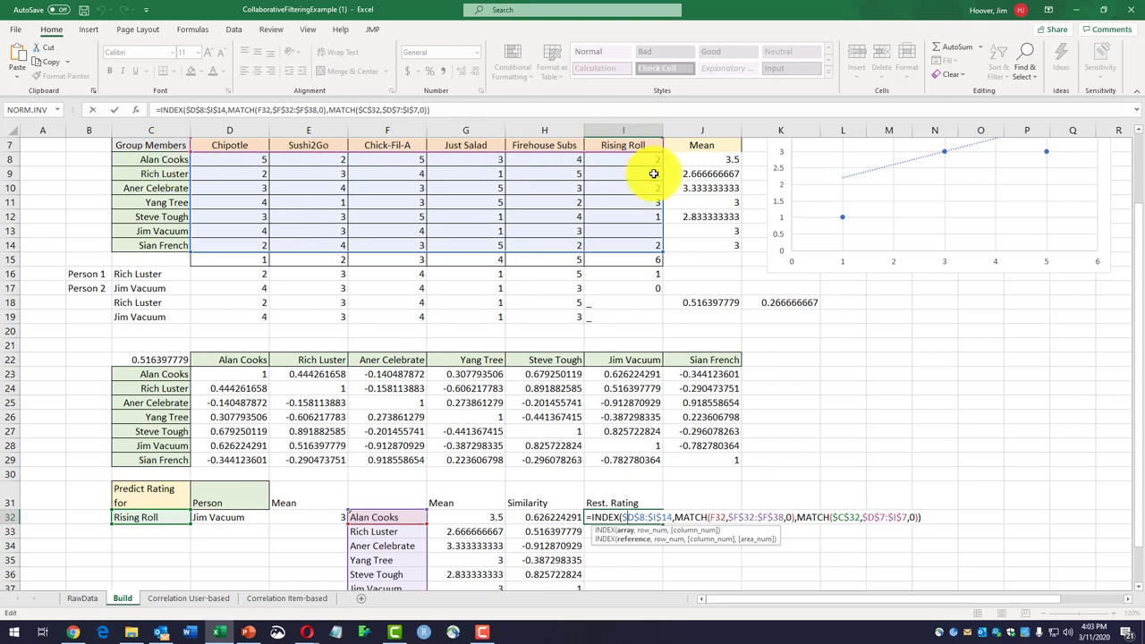
key(Return)
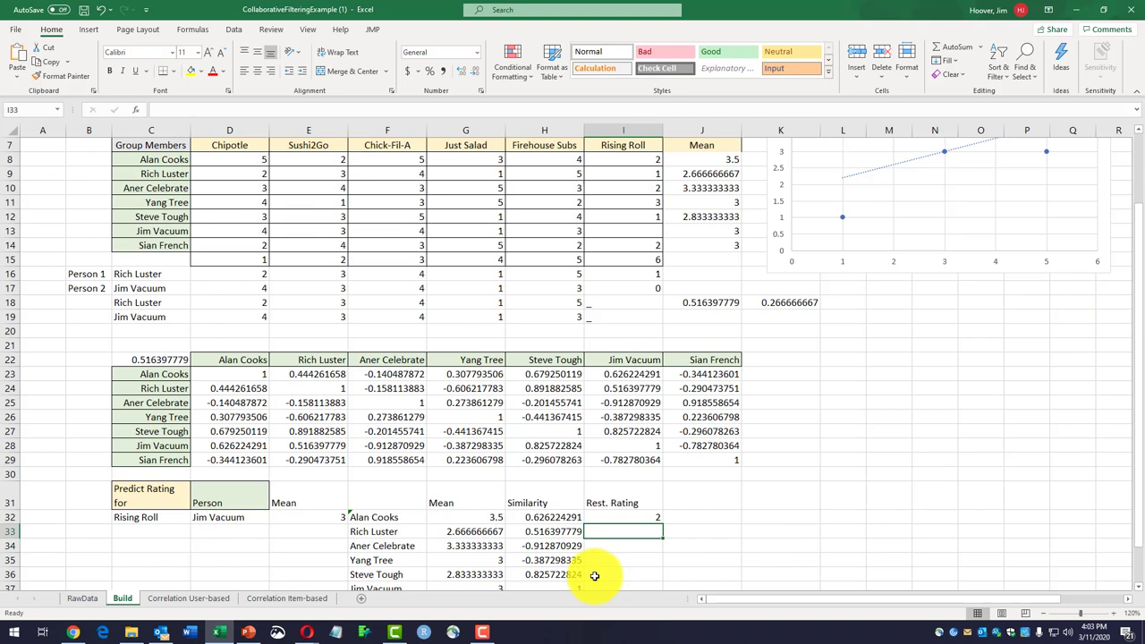
click(623, 519)
drag(660, 525, 659, 558)
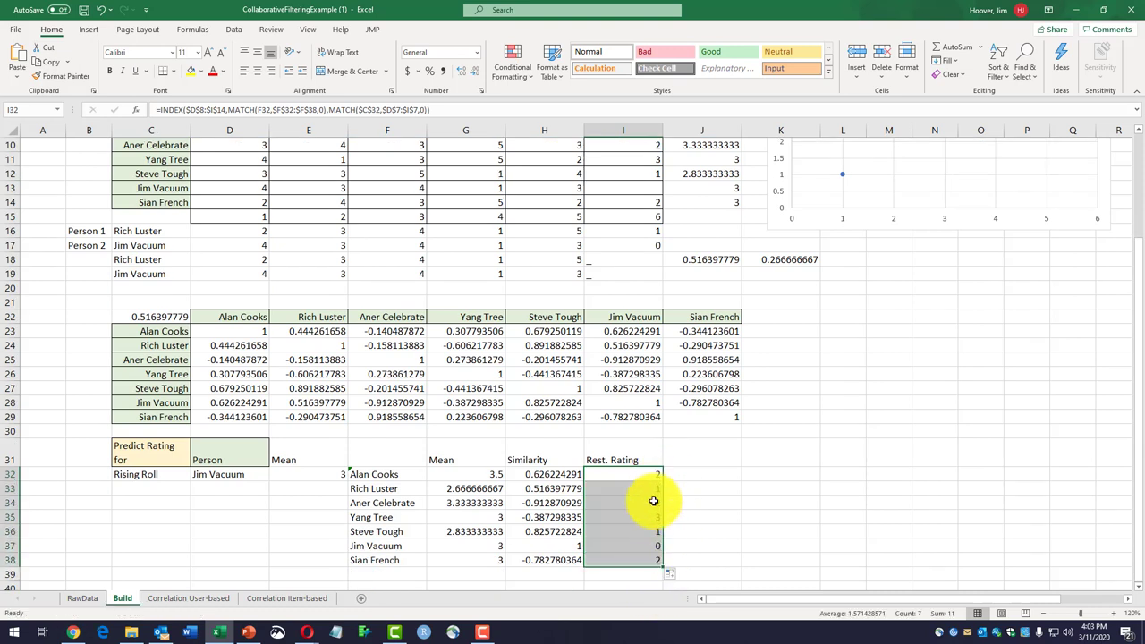
Enter the heading "Adjustment" in J31 beside Rest. Rating, consulting slide 38 in PowerPoint for the title.
click(638, 547)
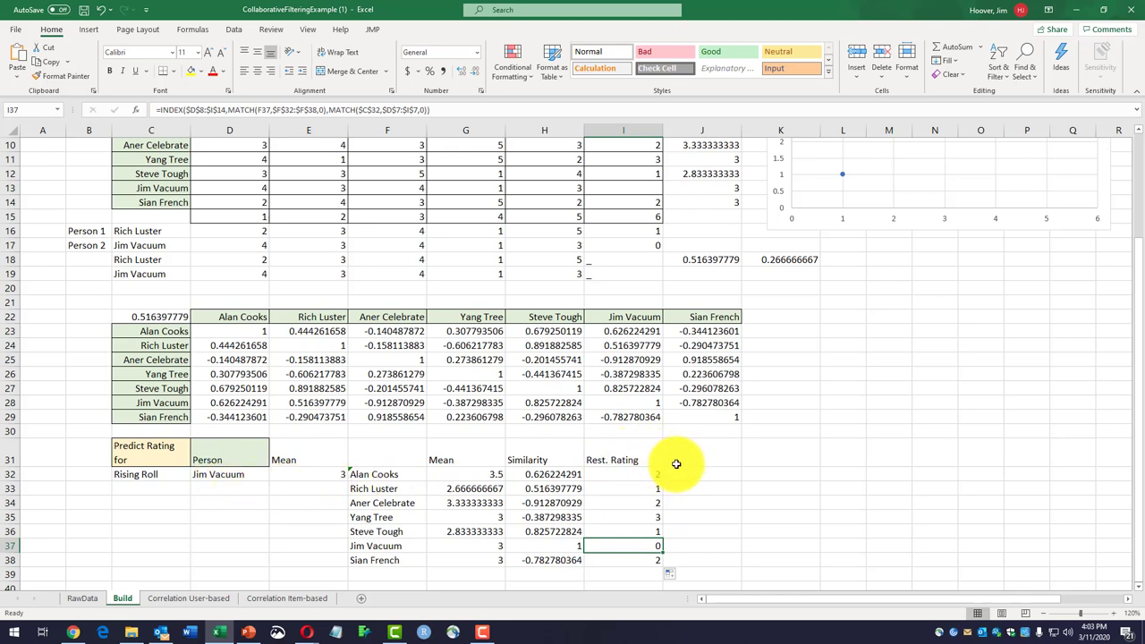
click(253, 632)
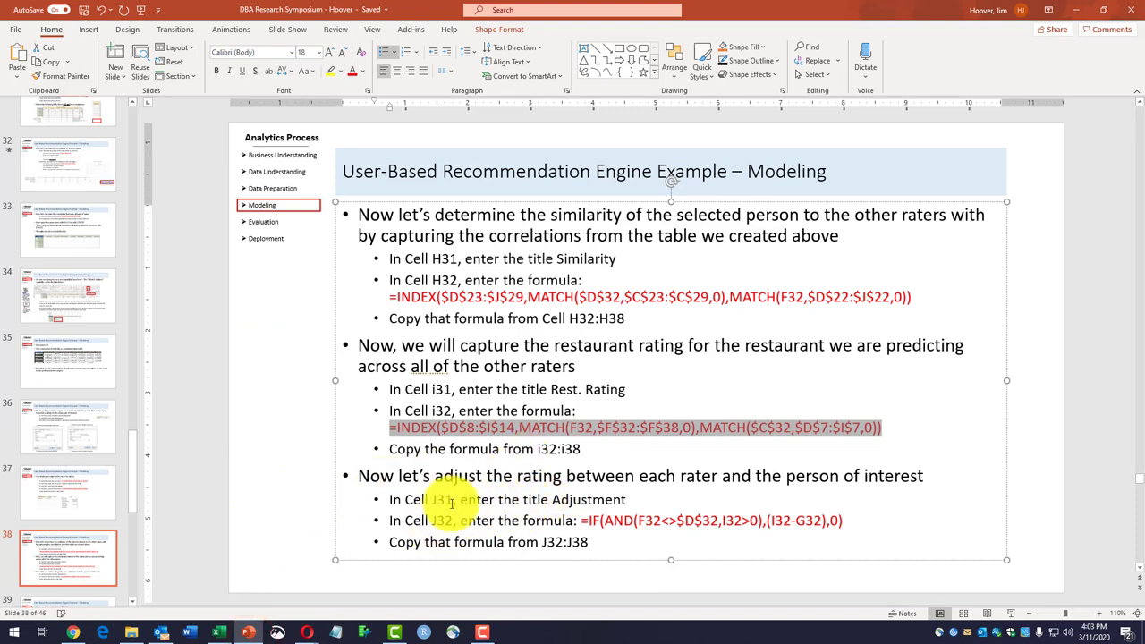
click(217, 632)
click(702, 457)
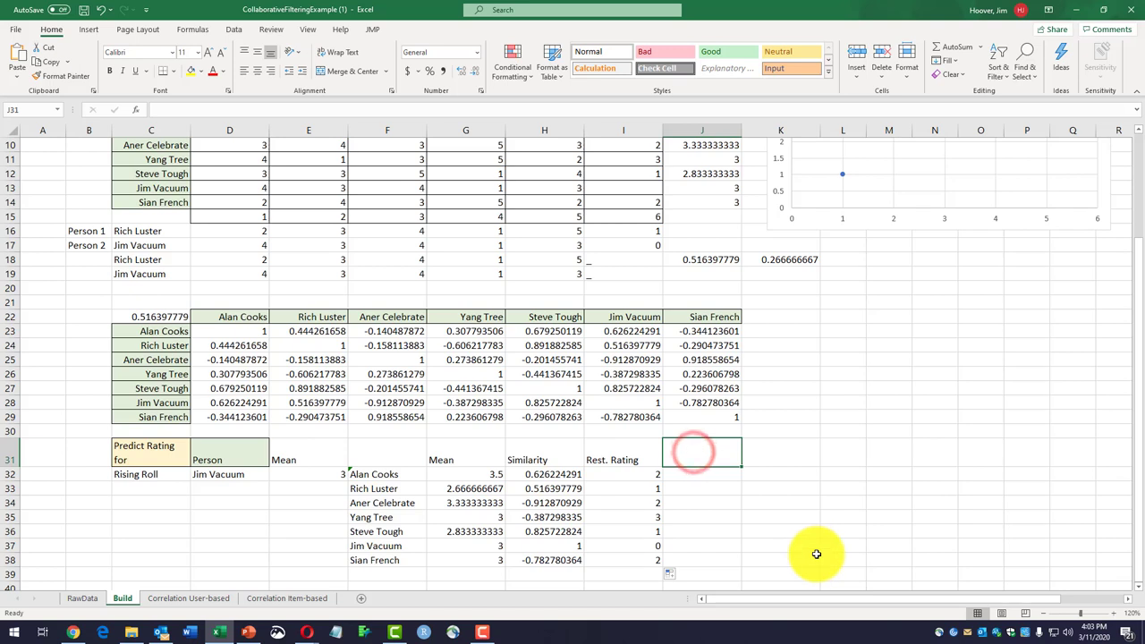
text(Adjustmen)
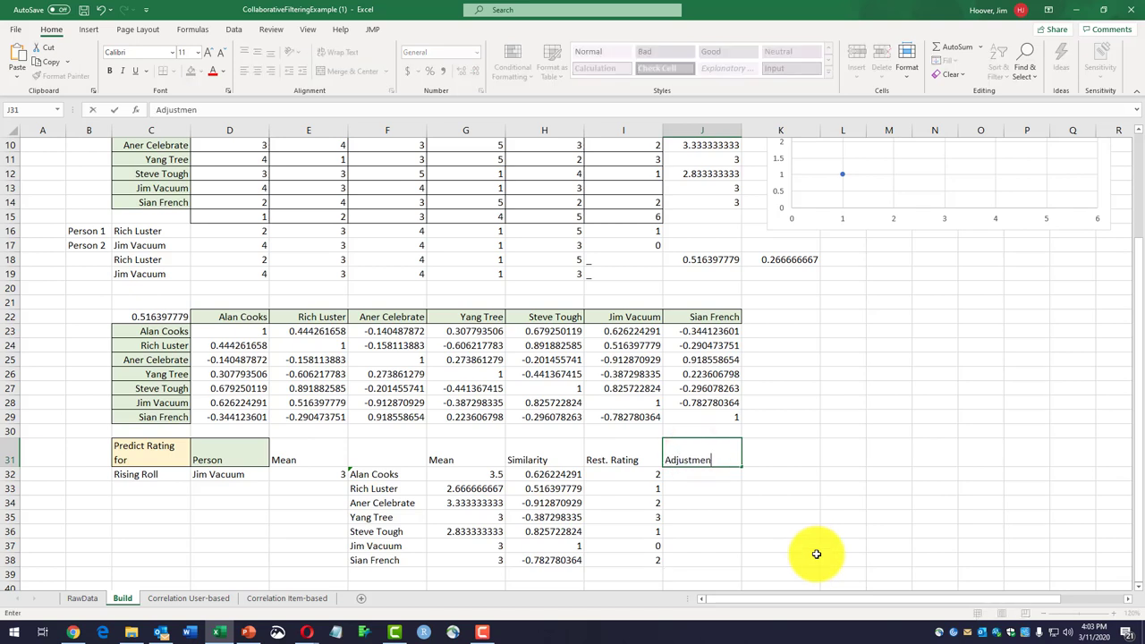
text(t)
key(Return)
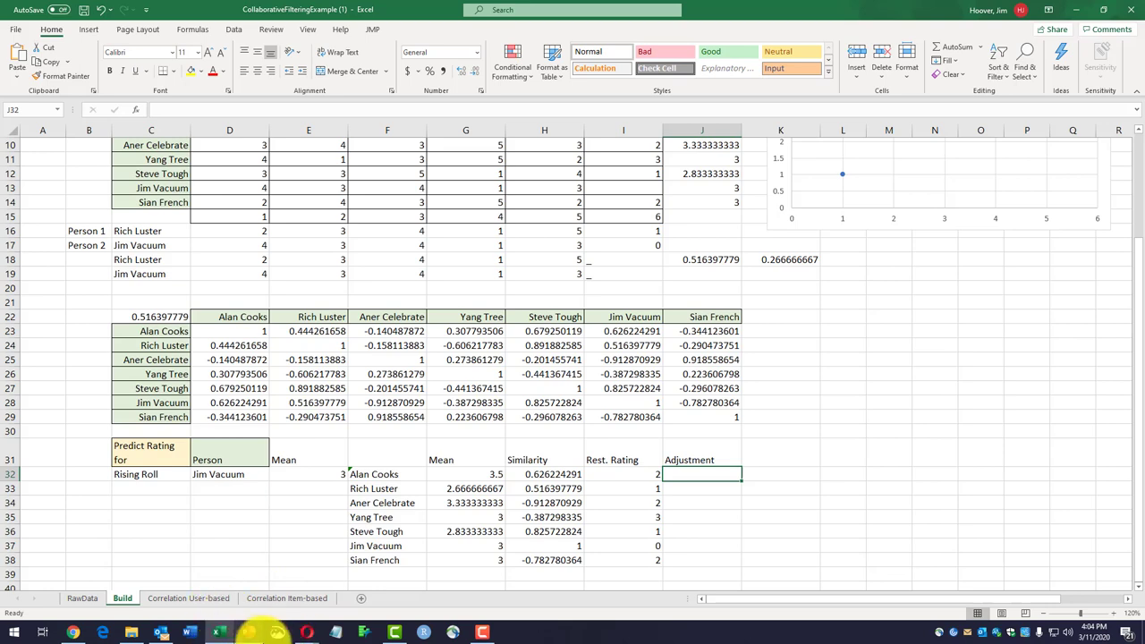
Copy =IF(AND(F32<>$D$32,I32>0),(I32-G32),0) from slide 38 in PowerPoint, paste it into J32 in Excel and fill it down through J38.
click(249, 632)
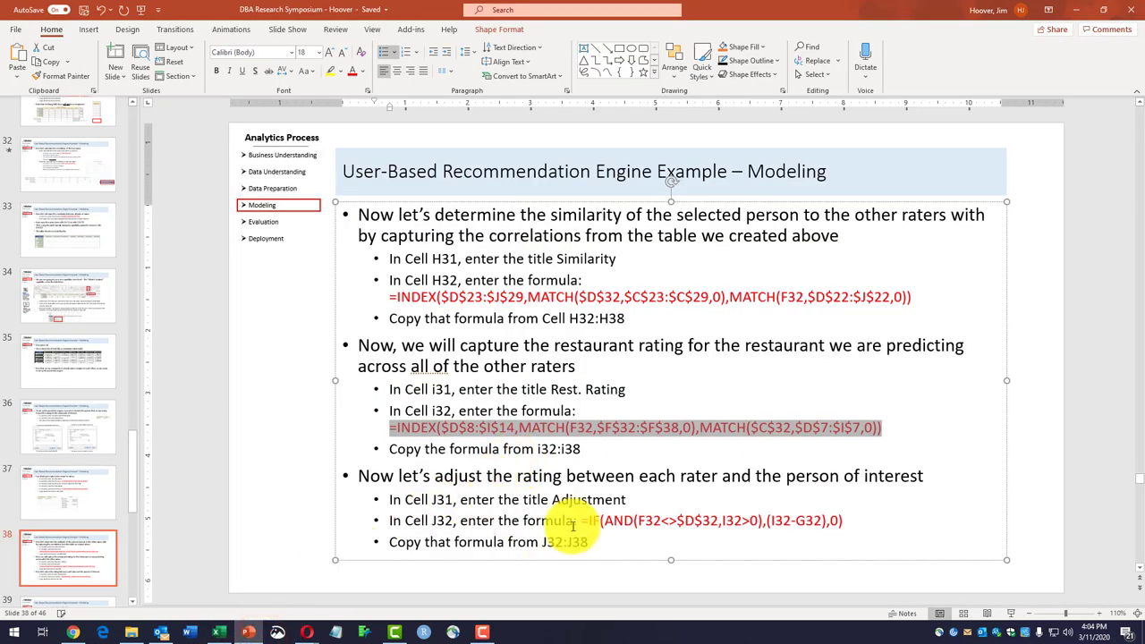
drag(582, 519, 845, 528)
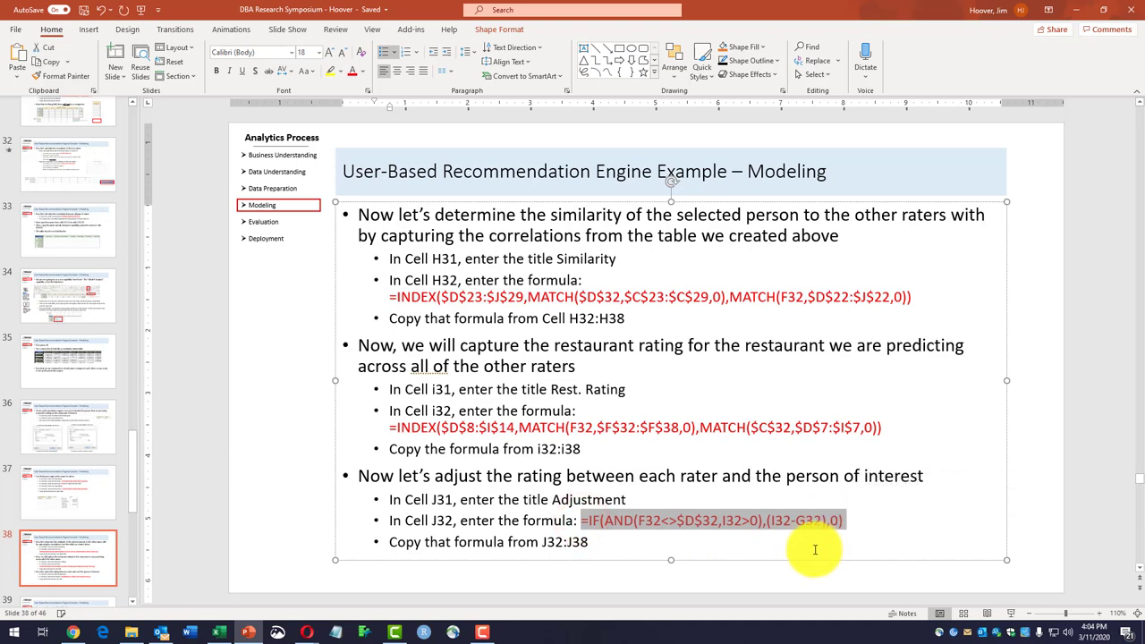
click(216, 637)
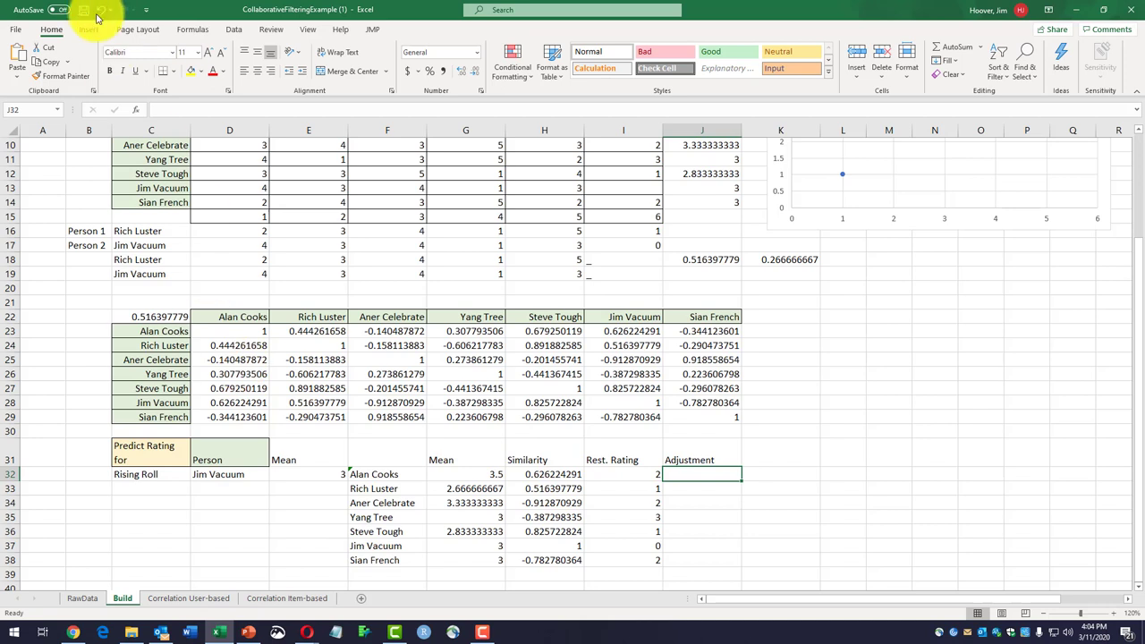
click(16, 72)
click(181, 109)
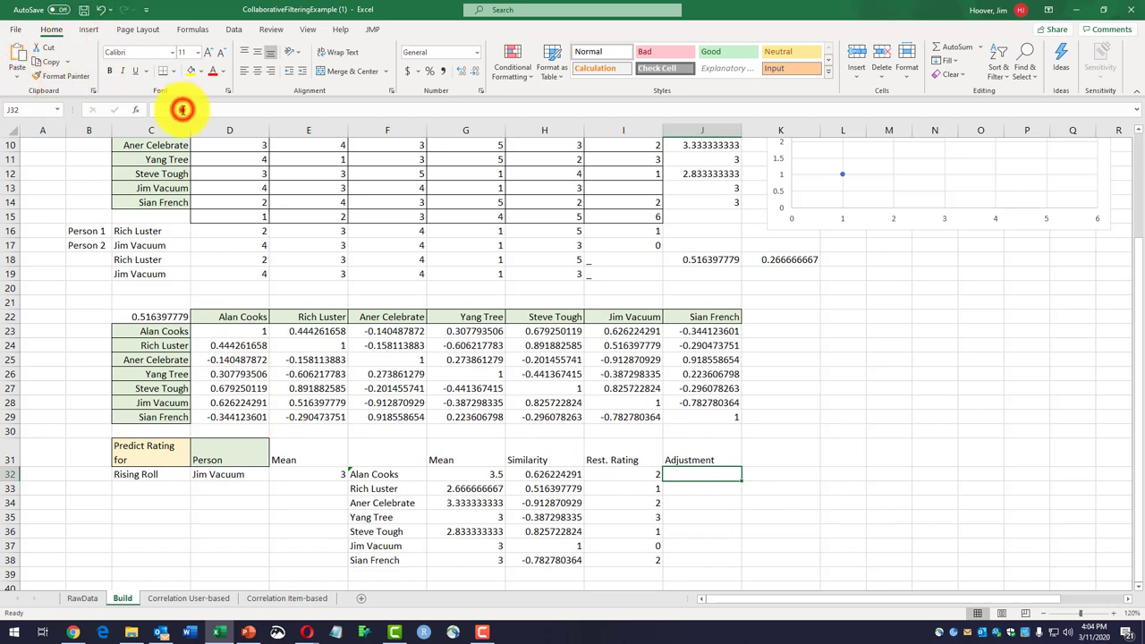
key(ctrl+v)
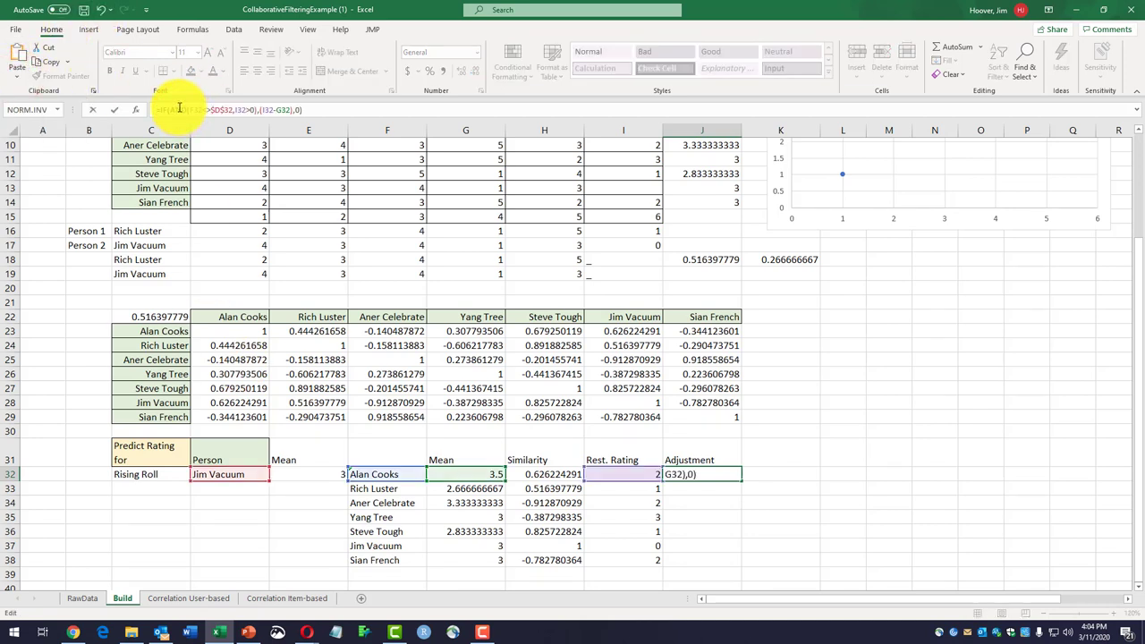
key(Return)
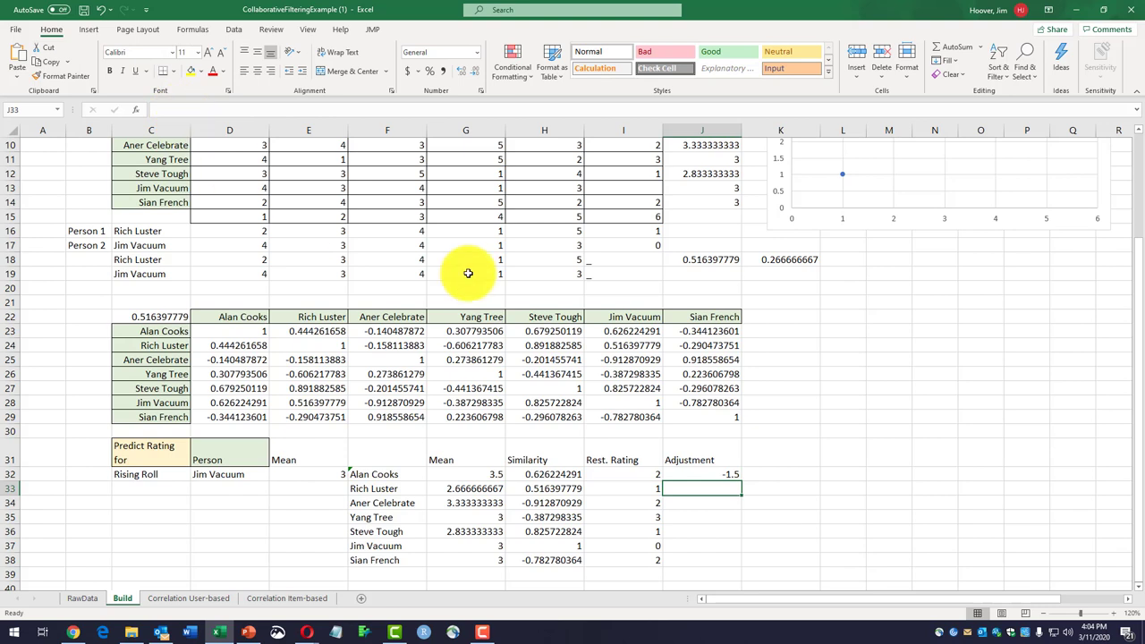
click(695, 474)
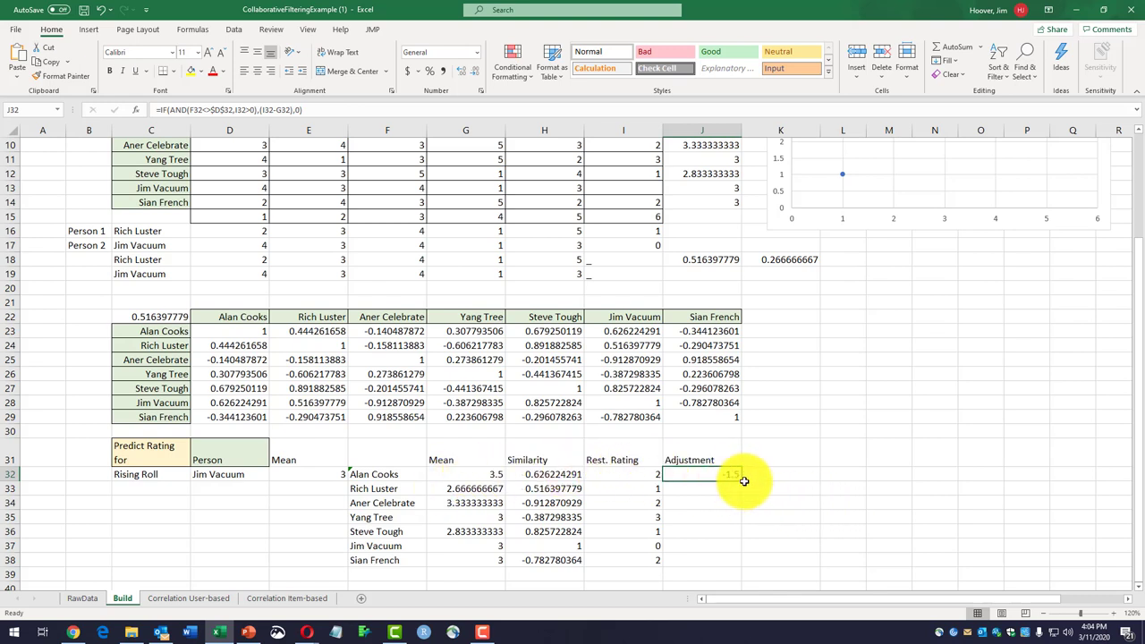
drag(741, 482, 736, 564)
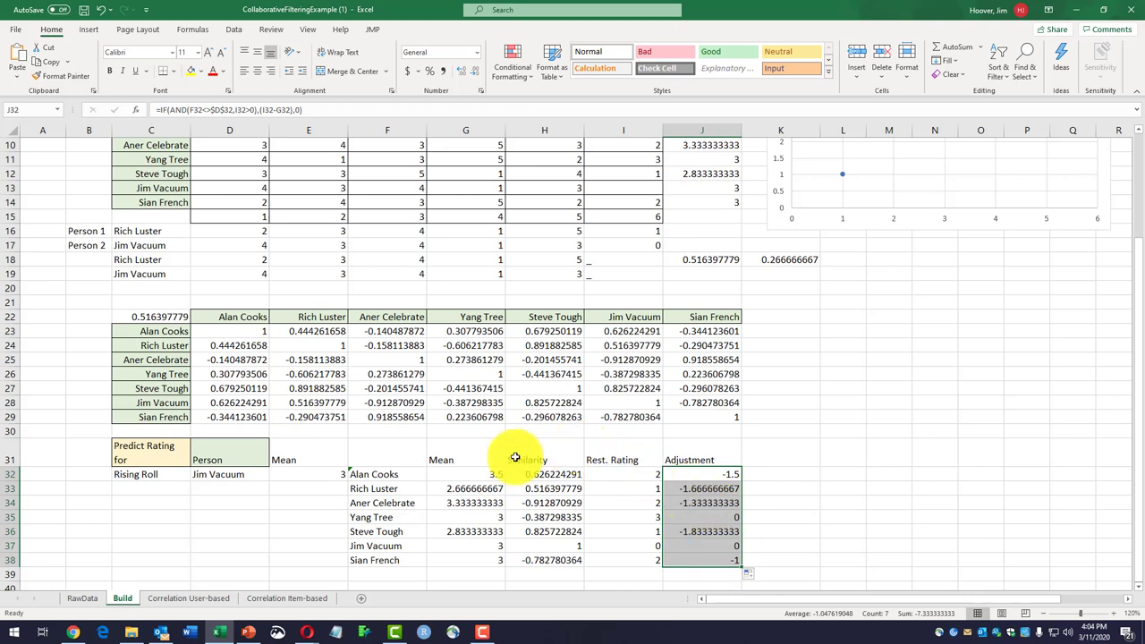
View slide 39 in PowerPoint for the absolute value instructions, and enter the heading "Abs. Correction" in K31 in Excel.
click(247, 632)
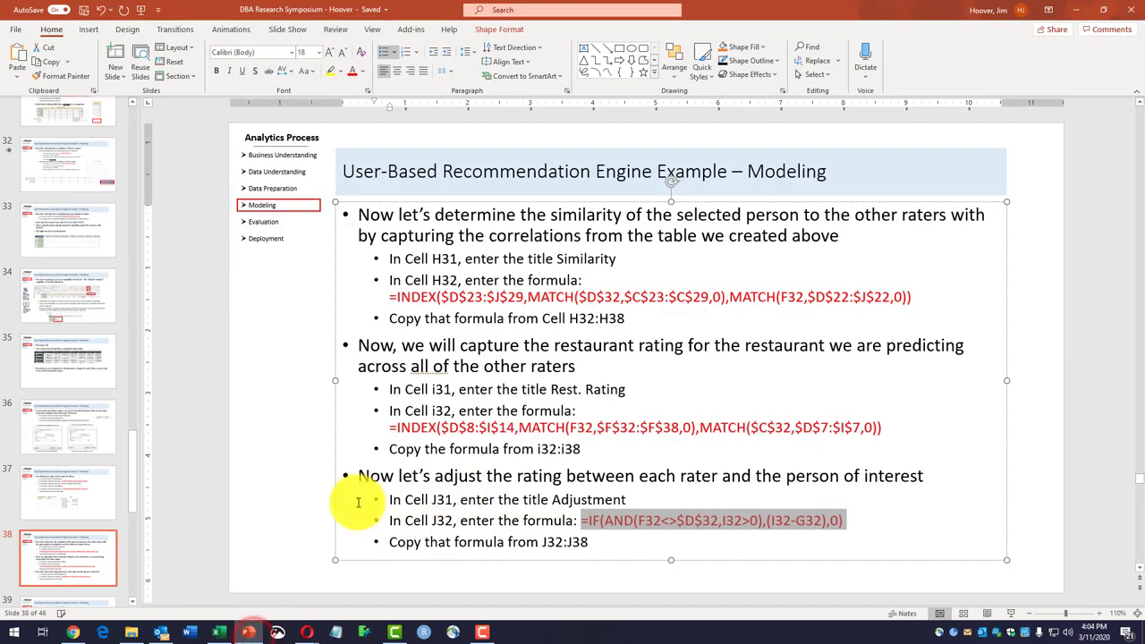
key(Page_Down)
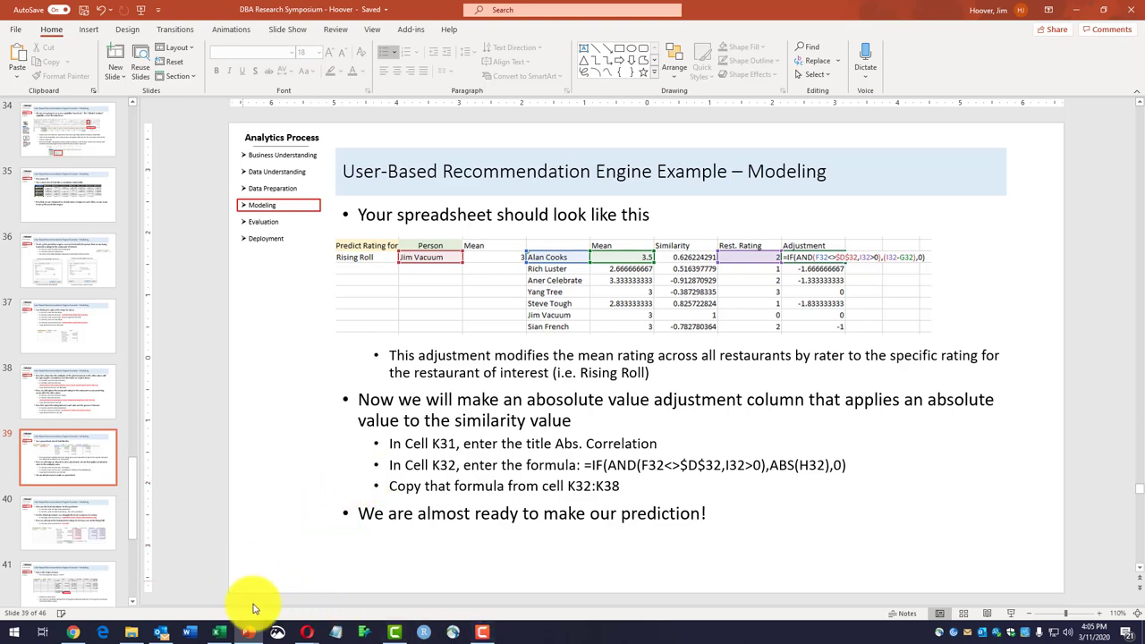
click(224, 626)
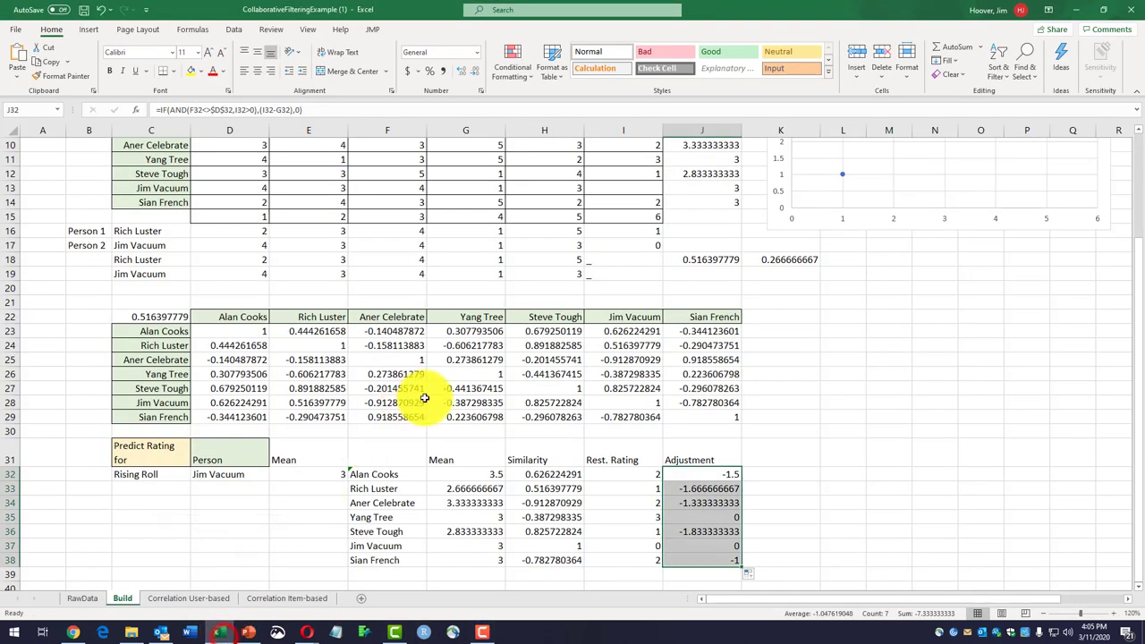
click(761, 452)
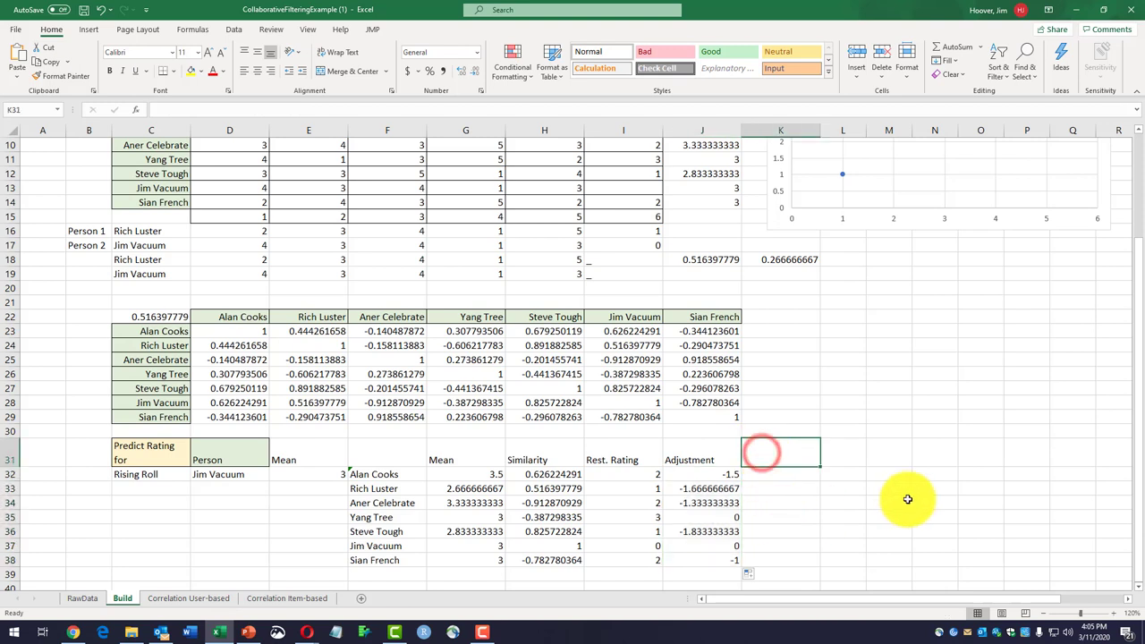
text(Abs. Corre)
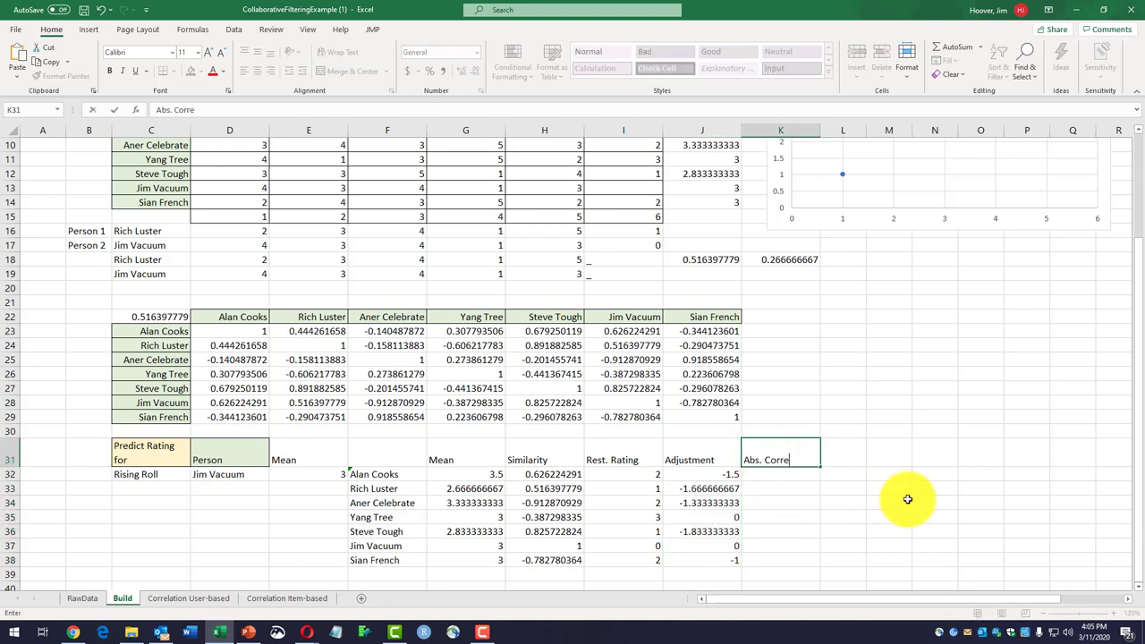
text(ction)
key(Return)
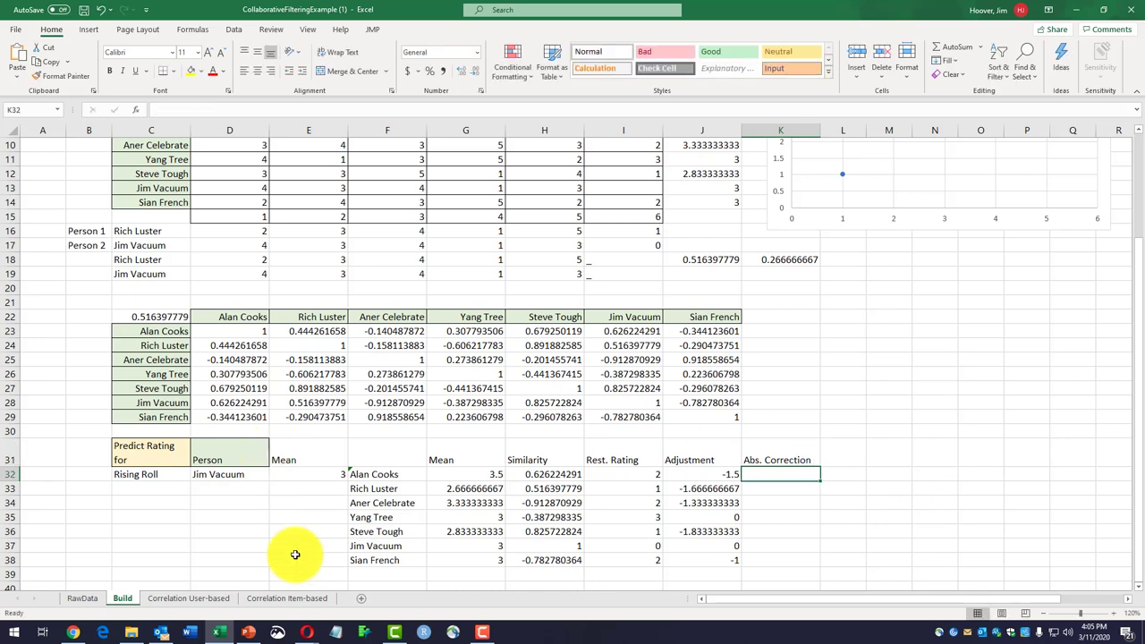
Switch to PowerPoint, colour the formula =IF(AND(F32<>$D$32,I32>0),ABS(H32),0) on slide 39 red and copy it.
click(245, 634)
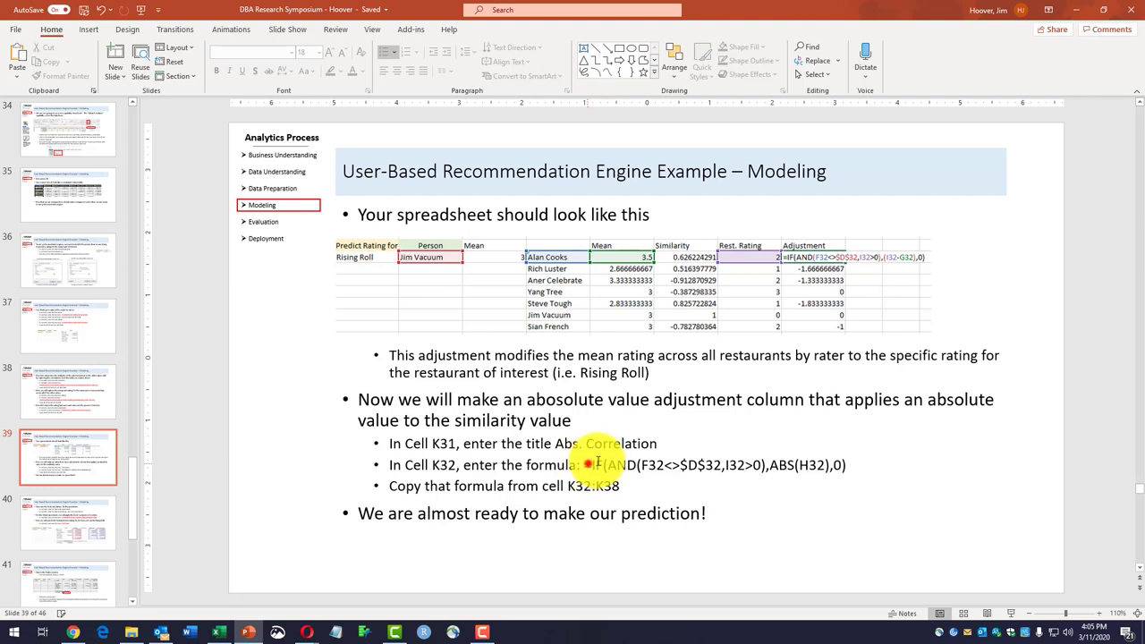
drag(585, 465, 845, 464)
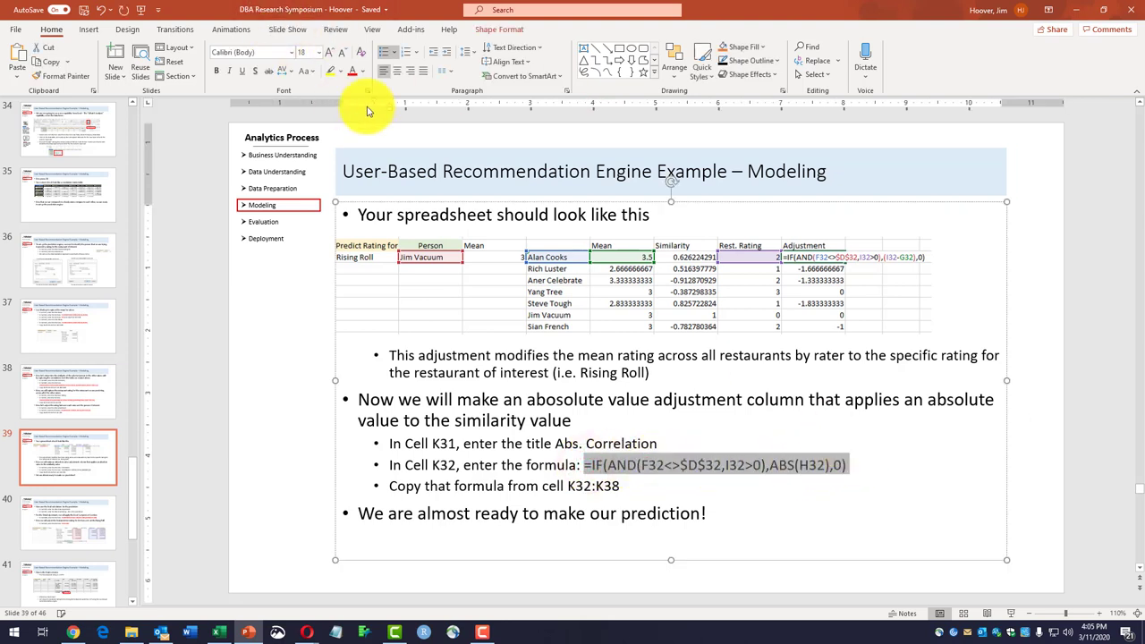
click(353, 71)
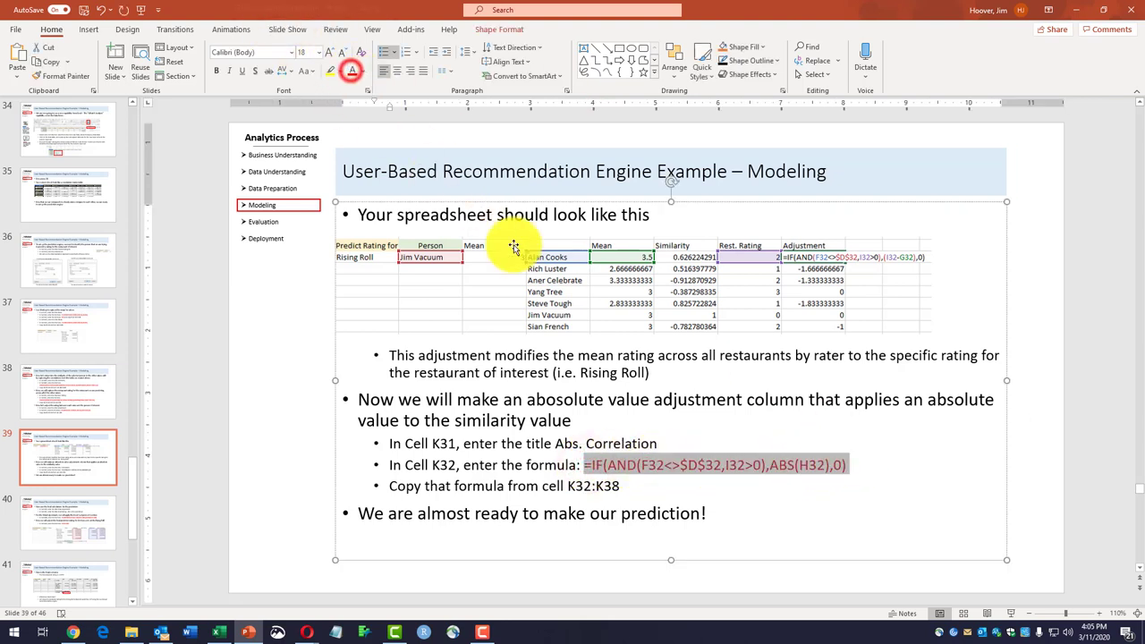
right_click(606, 465)
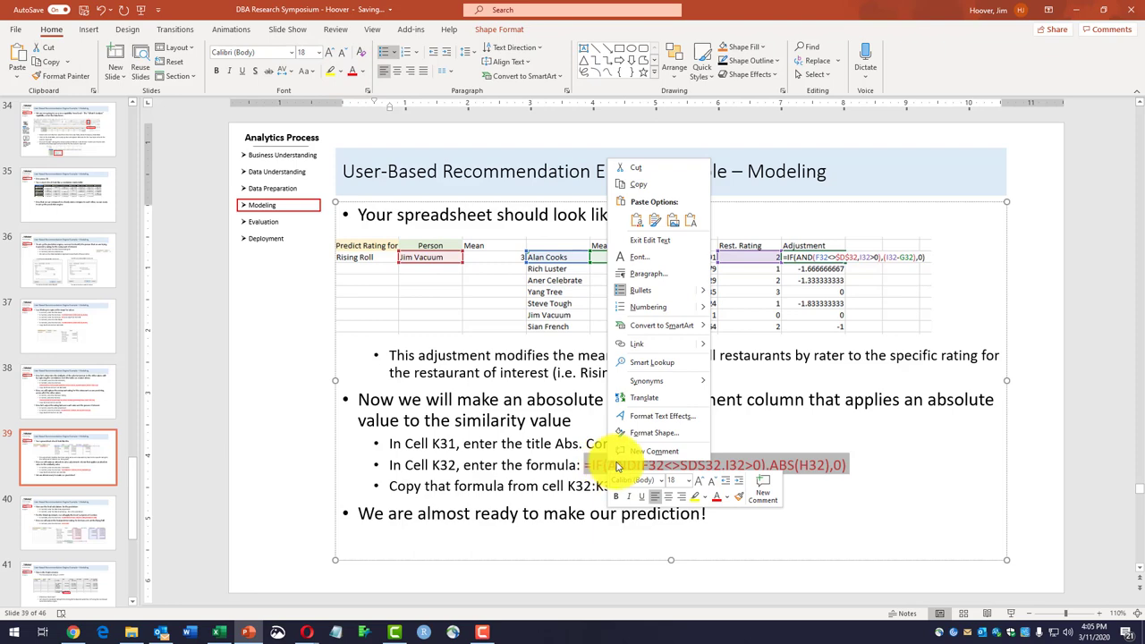
click(642, 185)
Switch back to Excel, paste =IF(AND(F32<>$D$32,I32>0),ABS(H32),0) into K32 and fill it down through K38.
click(227, 634)
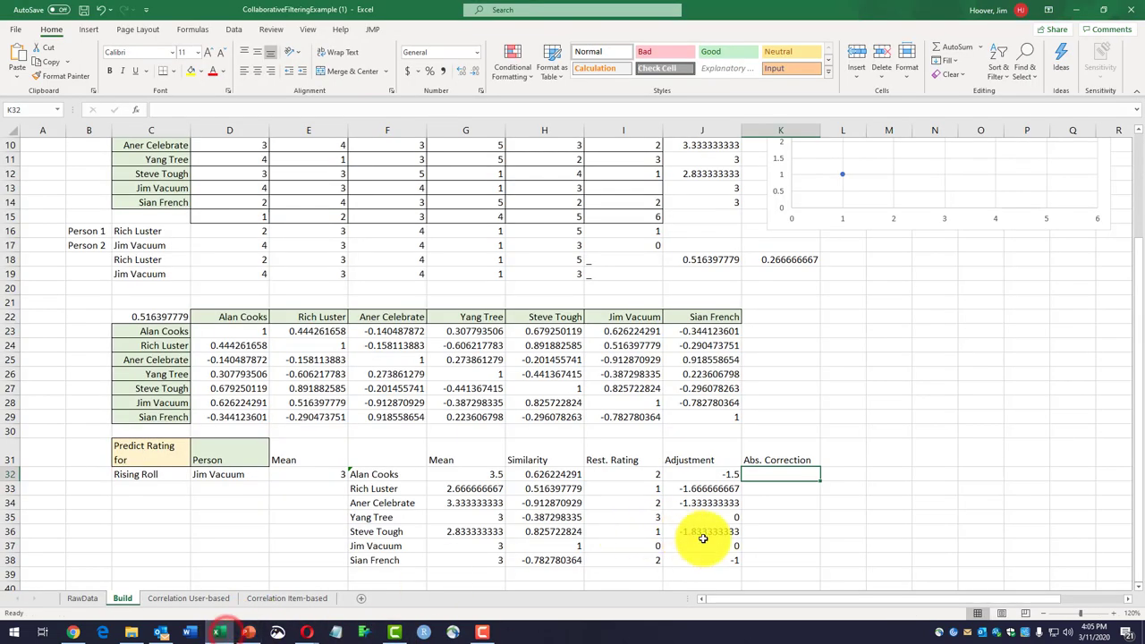
click(191, 112)
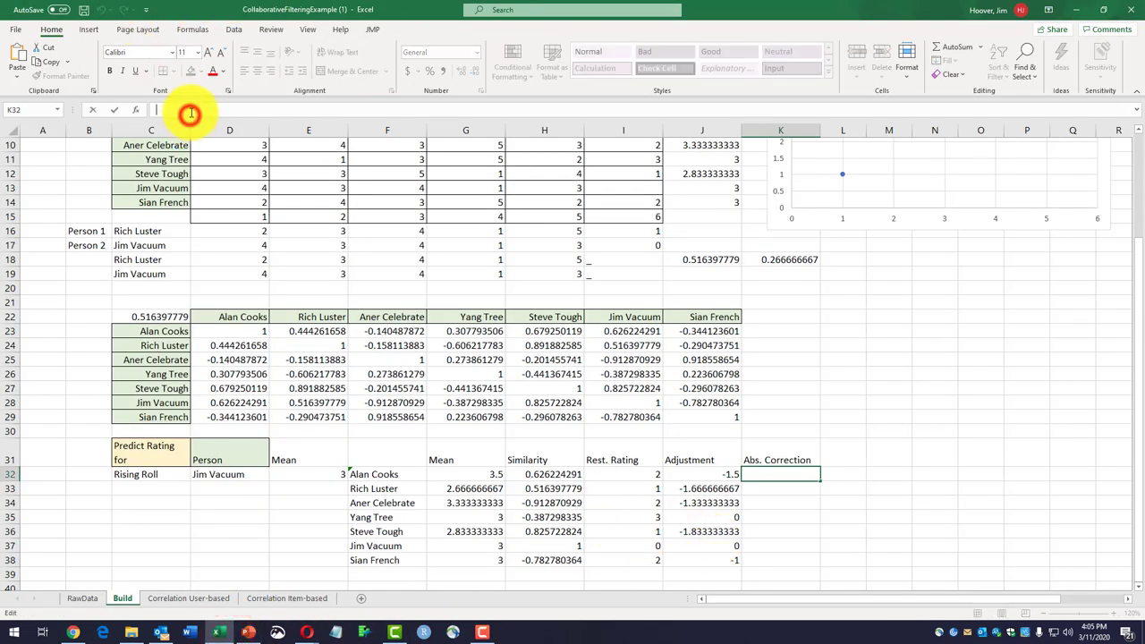
text(=IF(AND(D32<>F32,I32>0),ABS(H32),0))
key(Return)
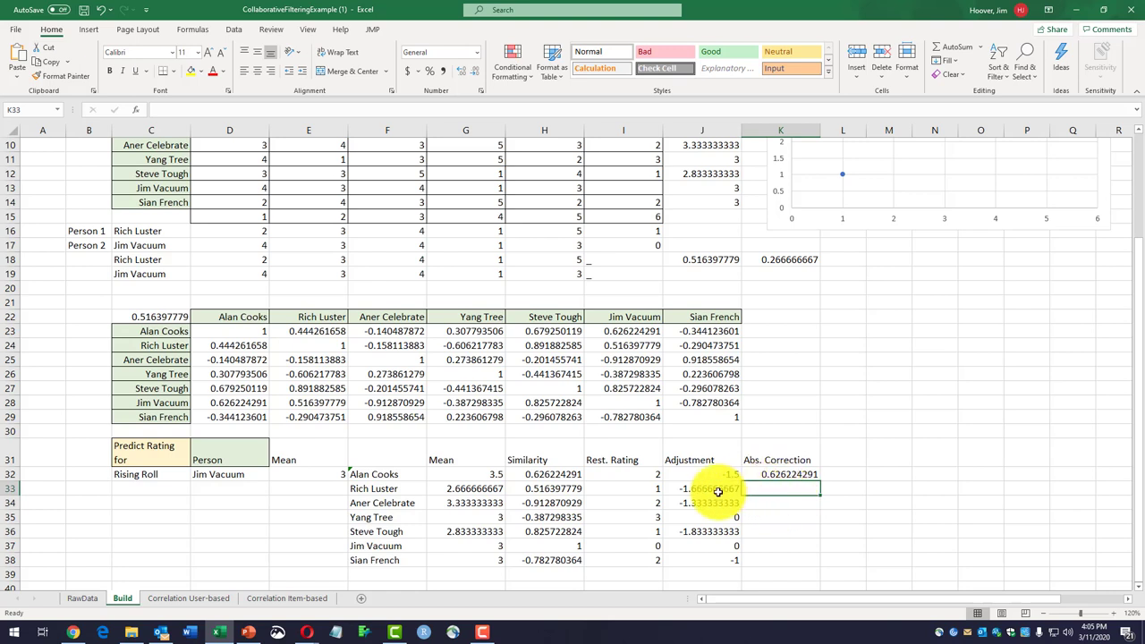
click(524, 474)
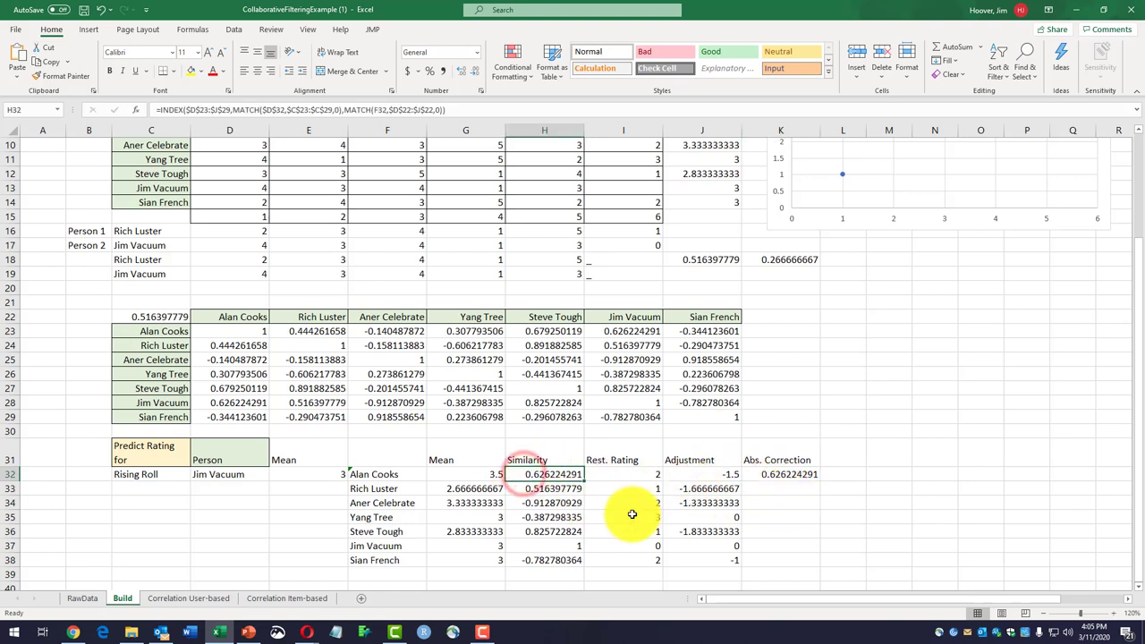
click(762, 474)
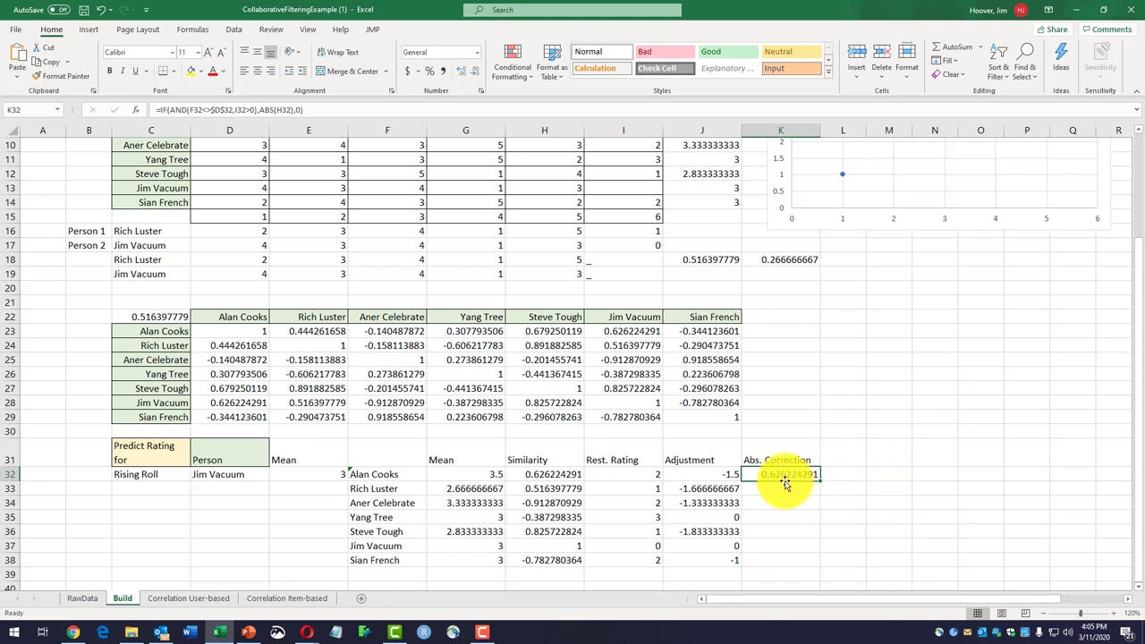
drag(821, 480, 821, 560)
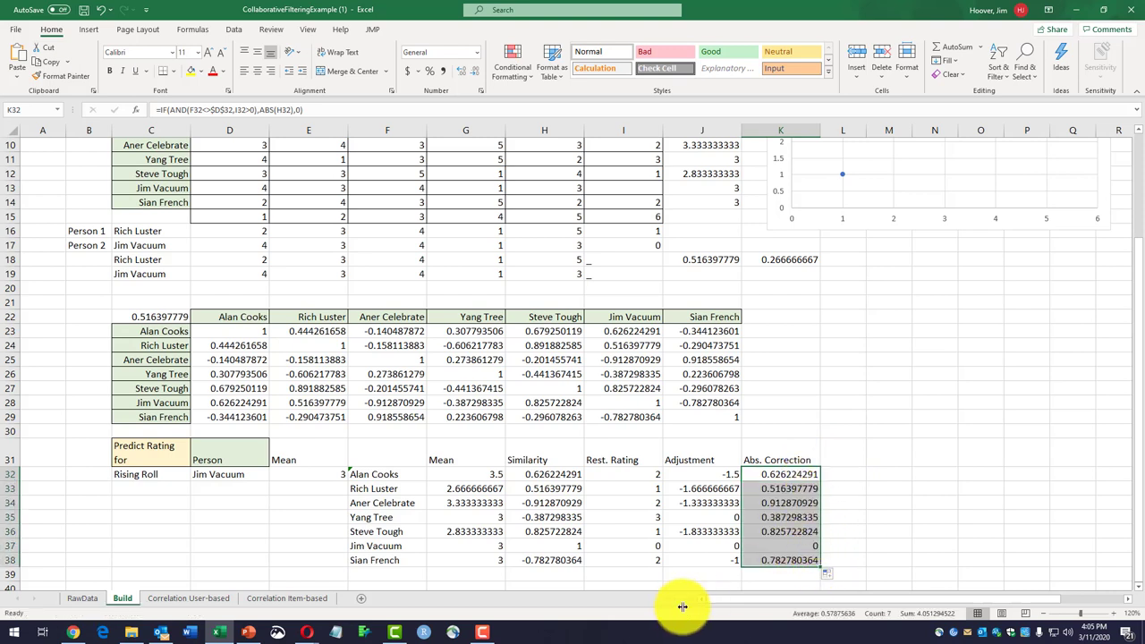
Switch to PowerPoint and view slide 40 with the Total Adjustment and Final Rating calculations for the prediction.
scroll(483, 419, down, 2)
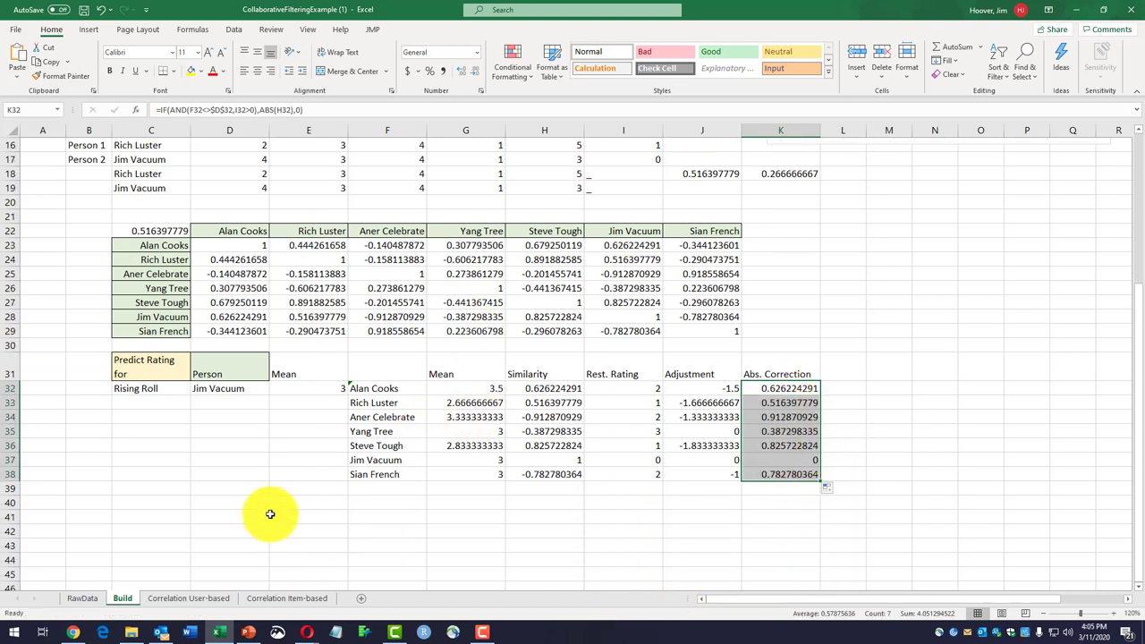
click(250, 633)
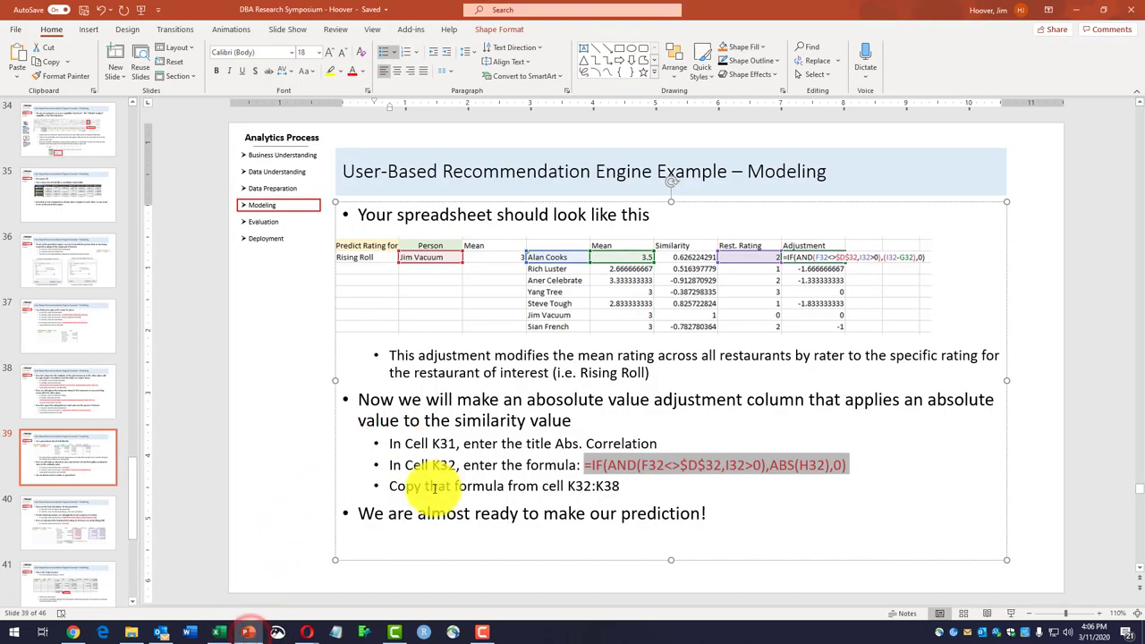
click(68, 523)
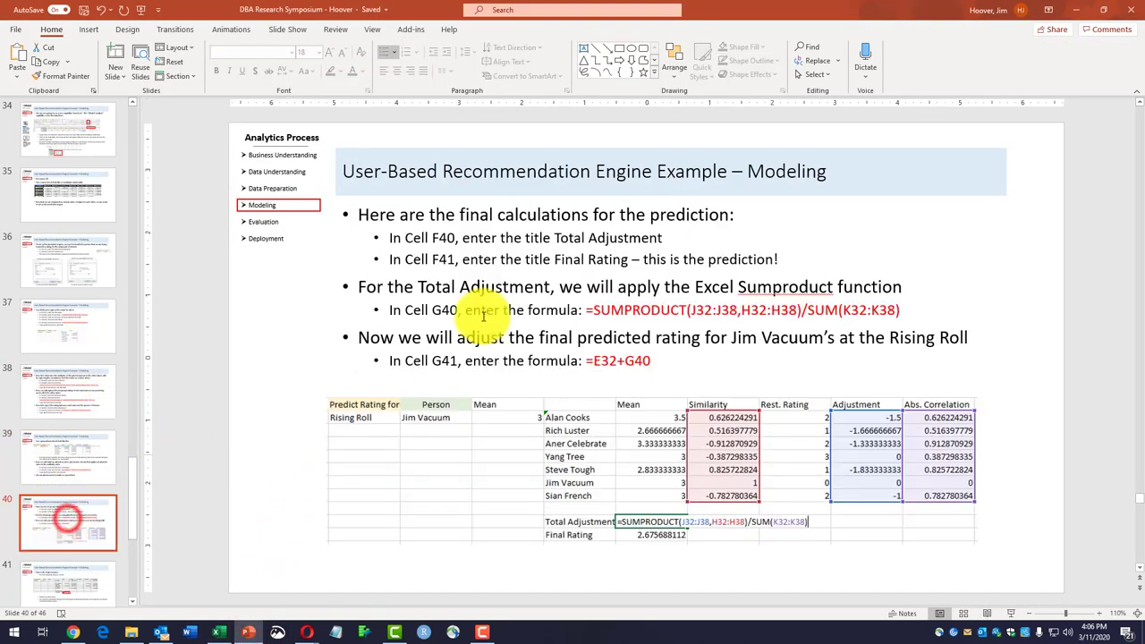